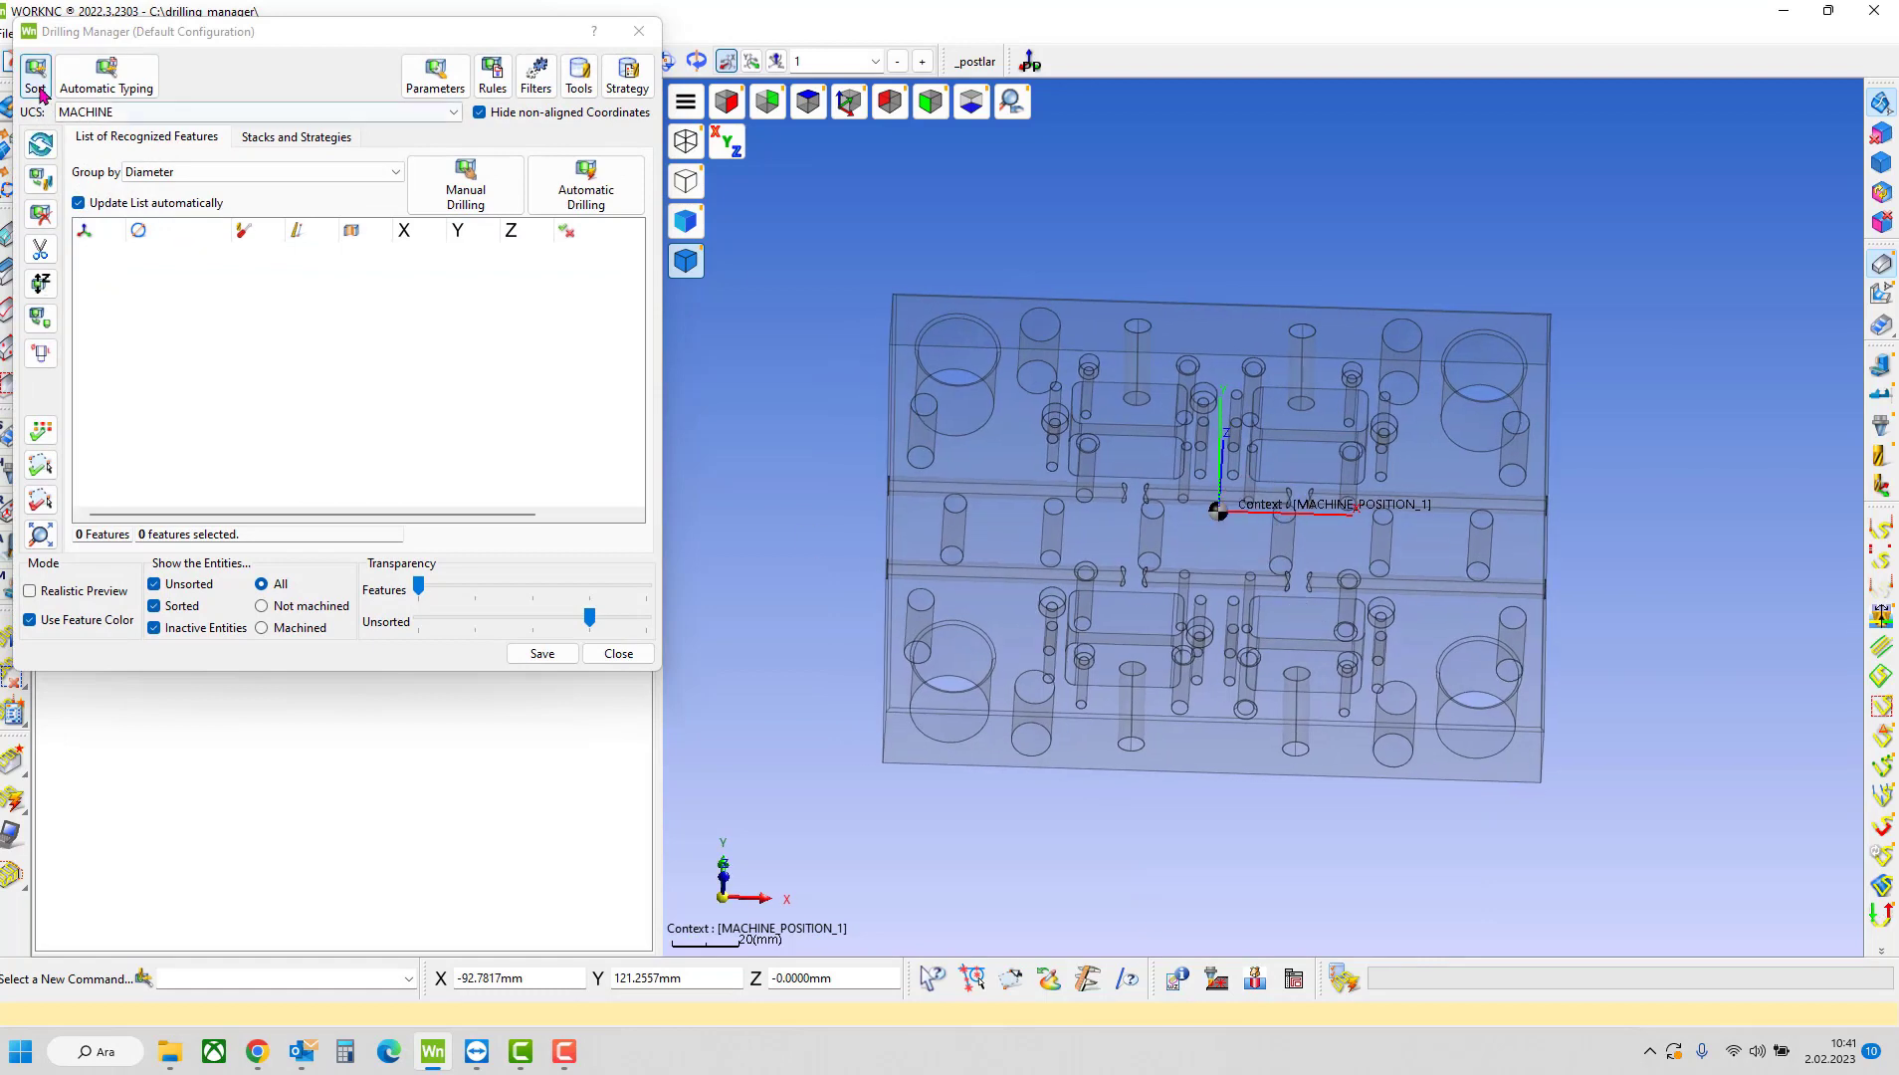
- Examine the individual Ø 3.00 hole features and locate them in the plate model
click(149, 368)
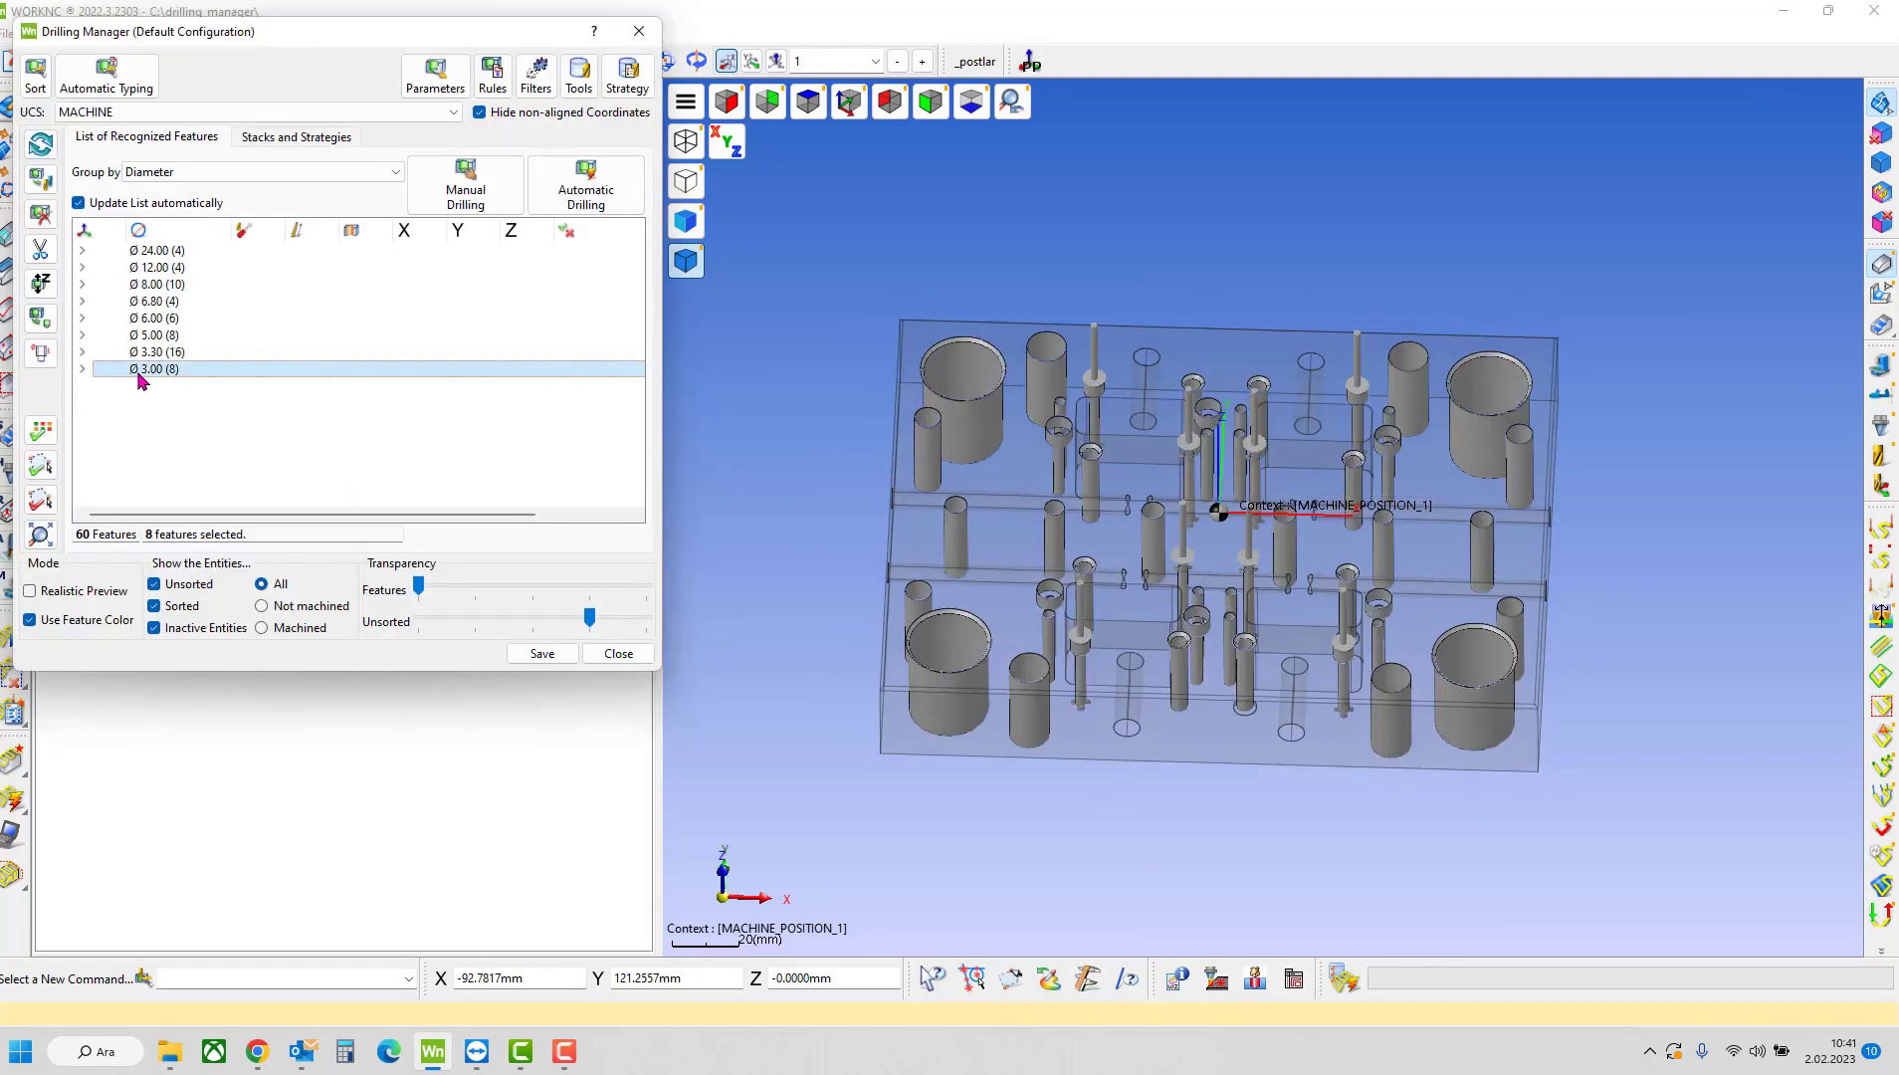
click(82, 368)
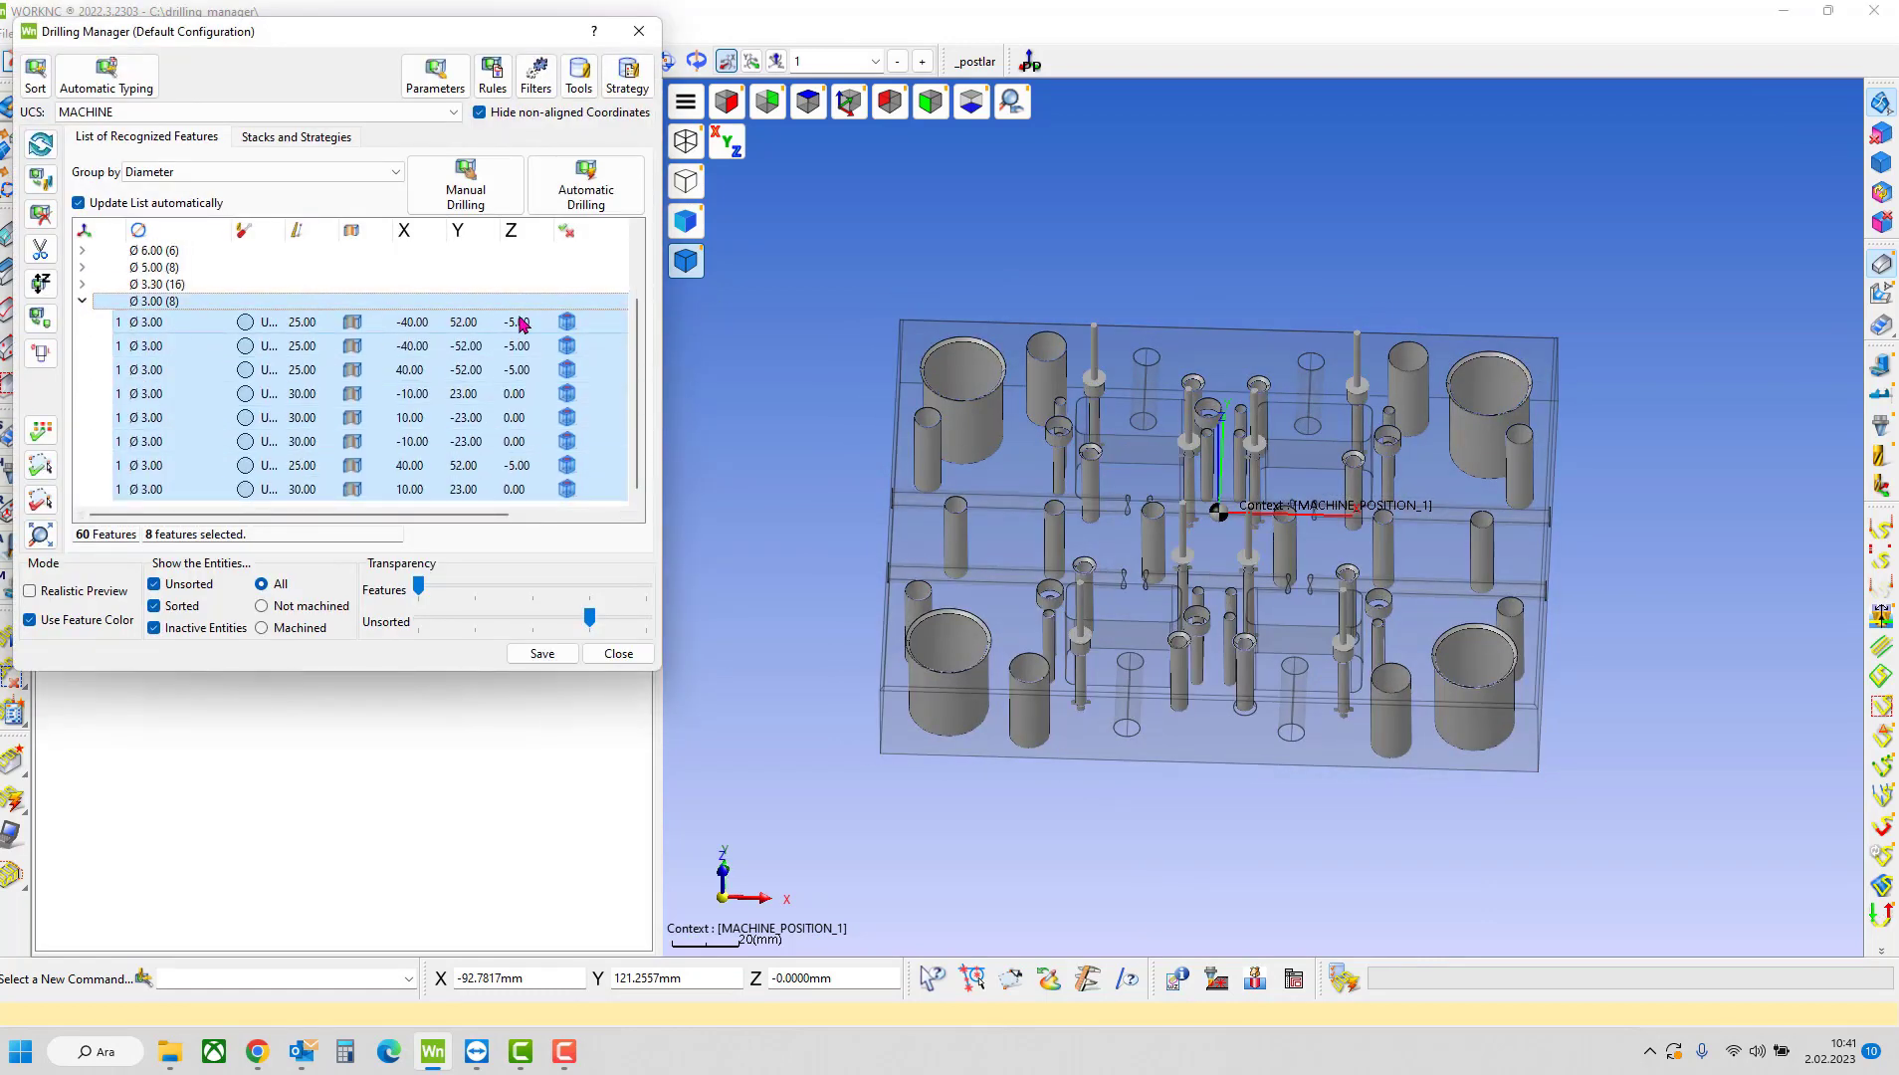
drag(521, 322, 521, 369)
scroll(1053, 595, up, 3)
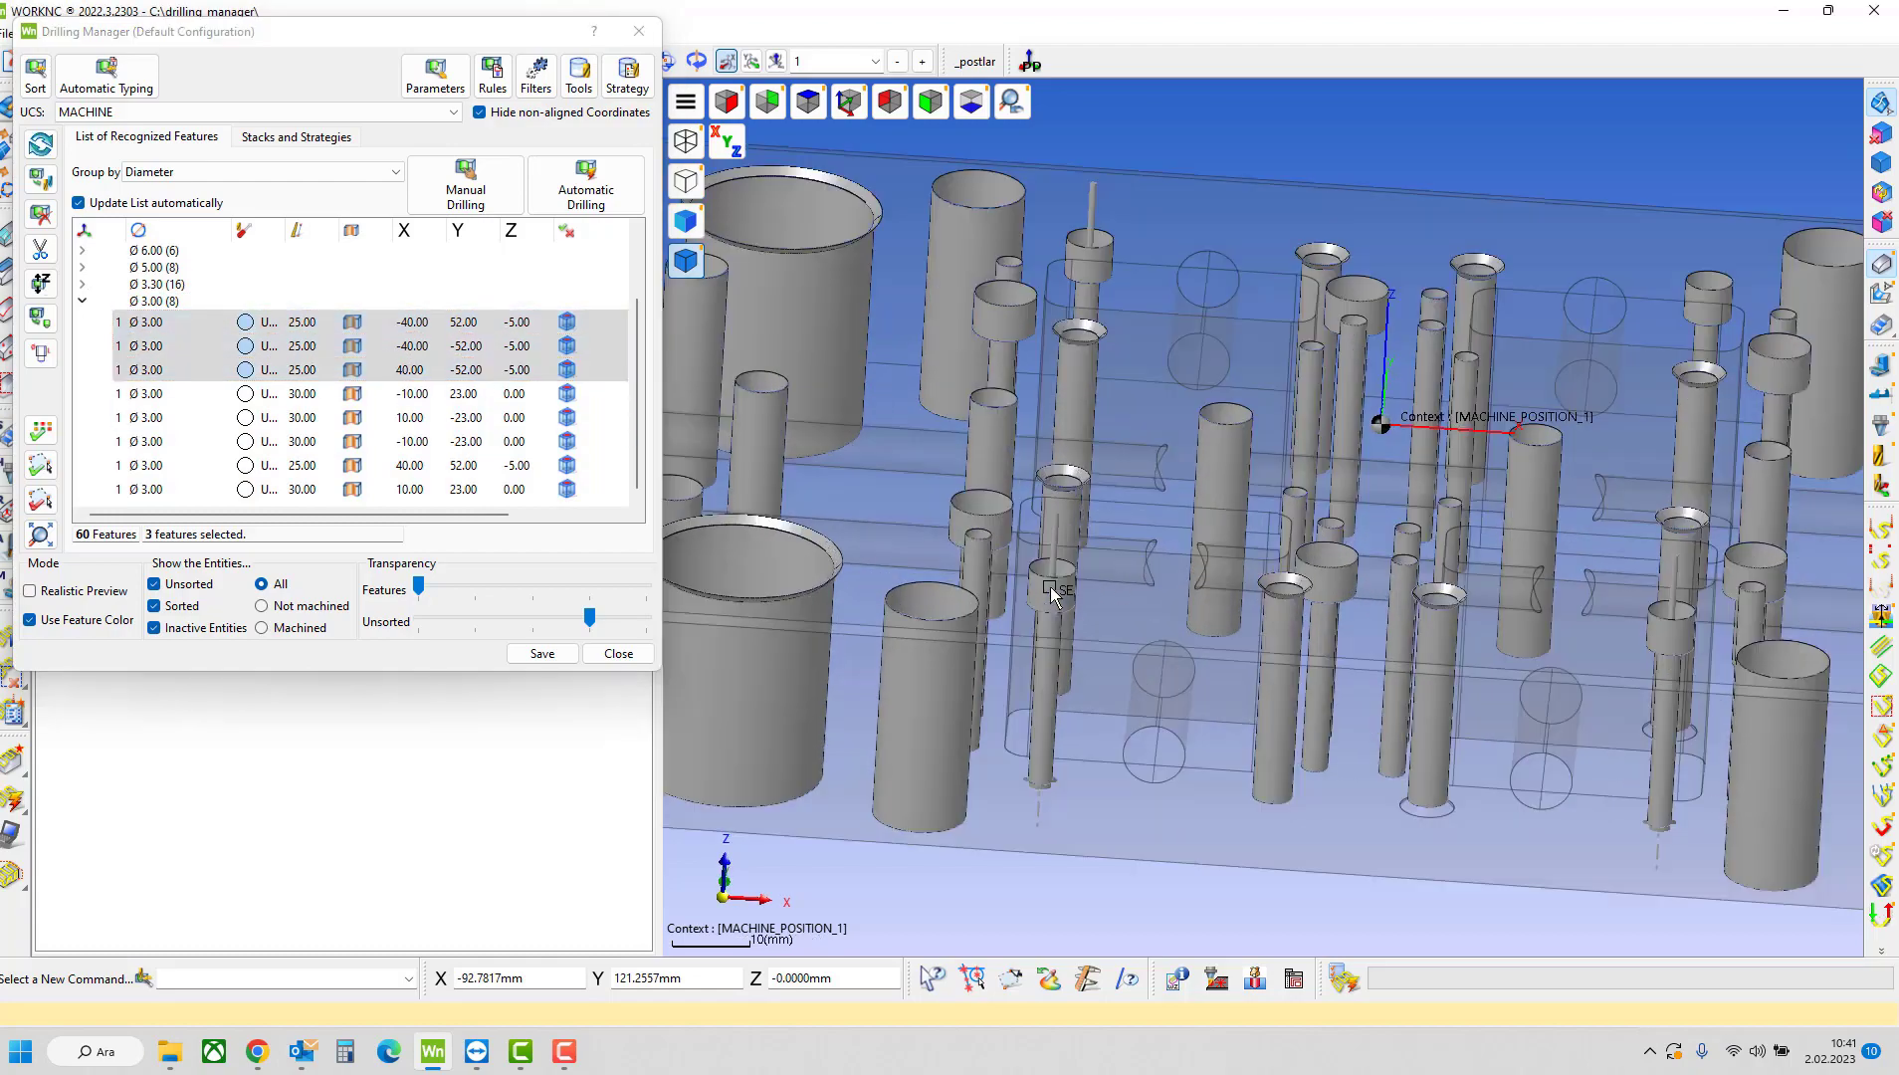
scroll(1051, 589, up, 4)
middle_drag(1053, 595, 1128, 708)
scroll(1131, 669, down, 6)
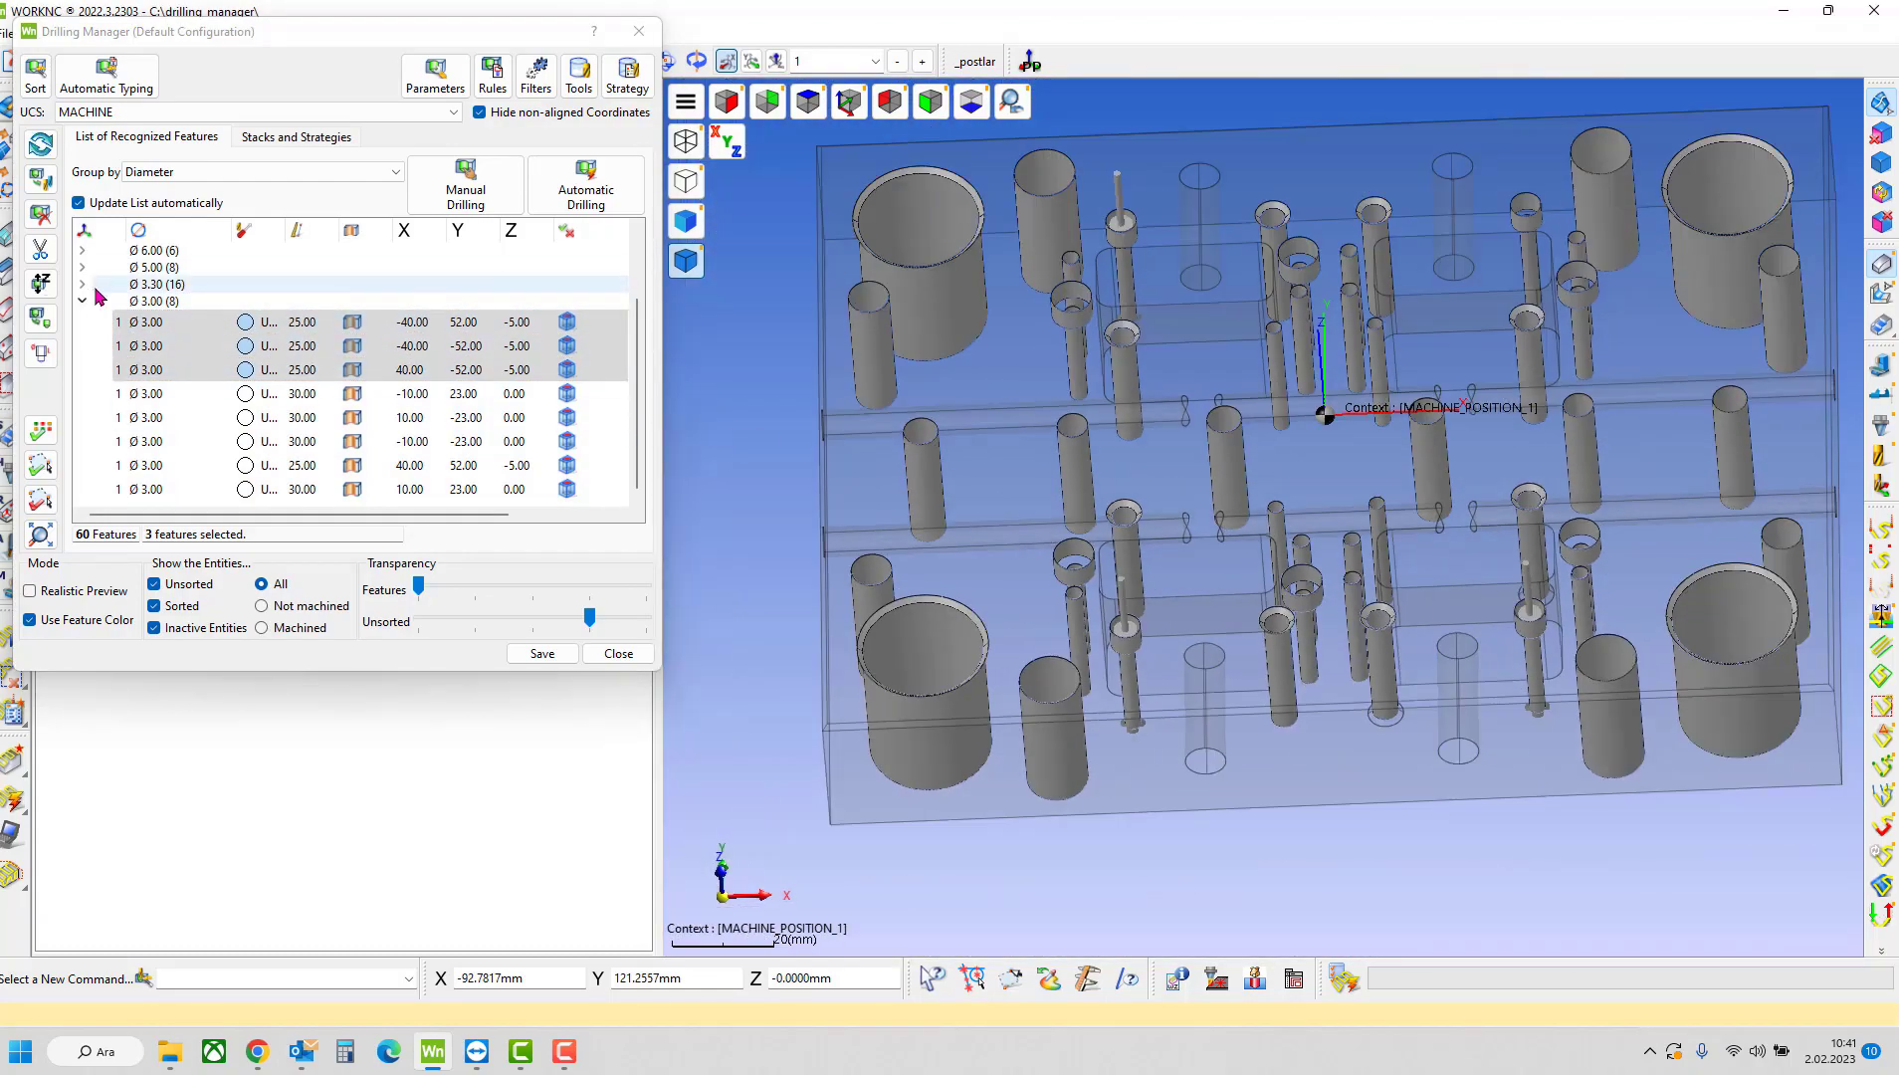
click(83, 300)
- Set the hole type of the Ø 3.00 group to Drill
scroll(991, 363, down, 3)
right_click(144, 368)
mouse_move(249, 504)
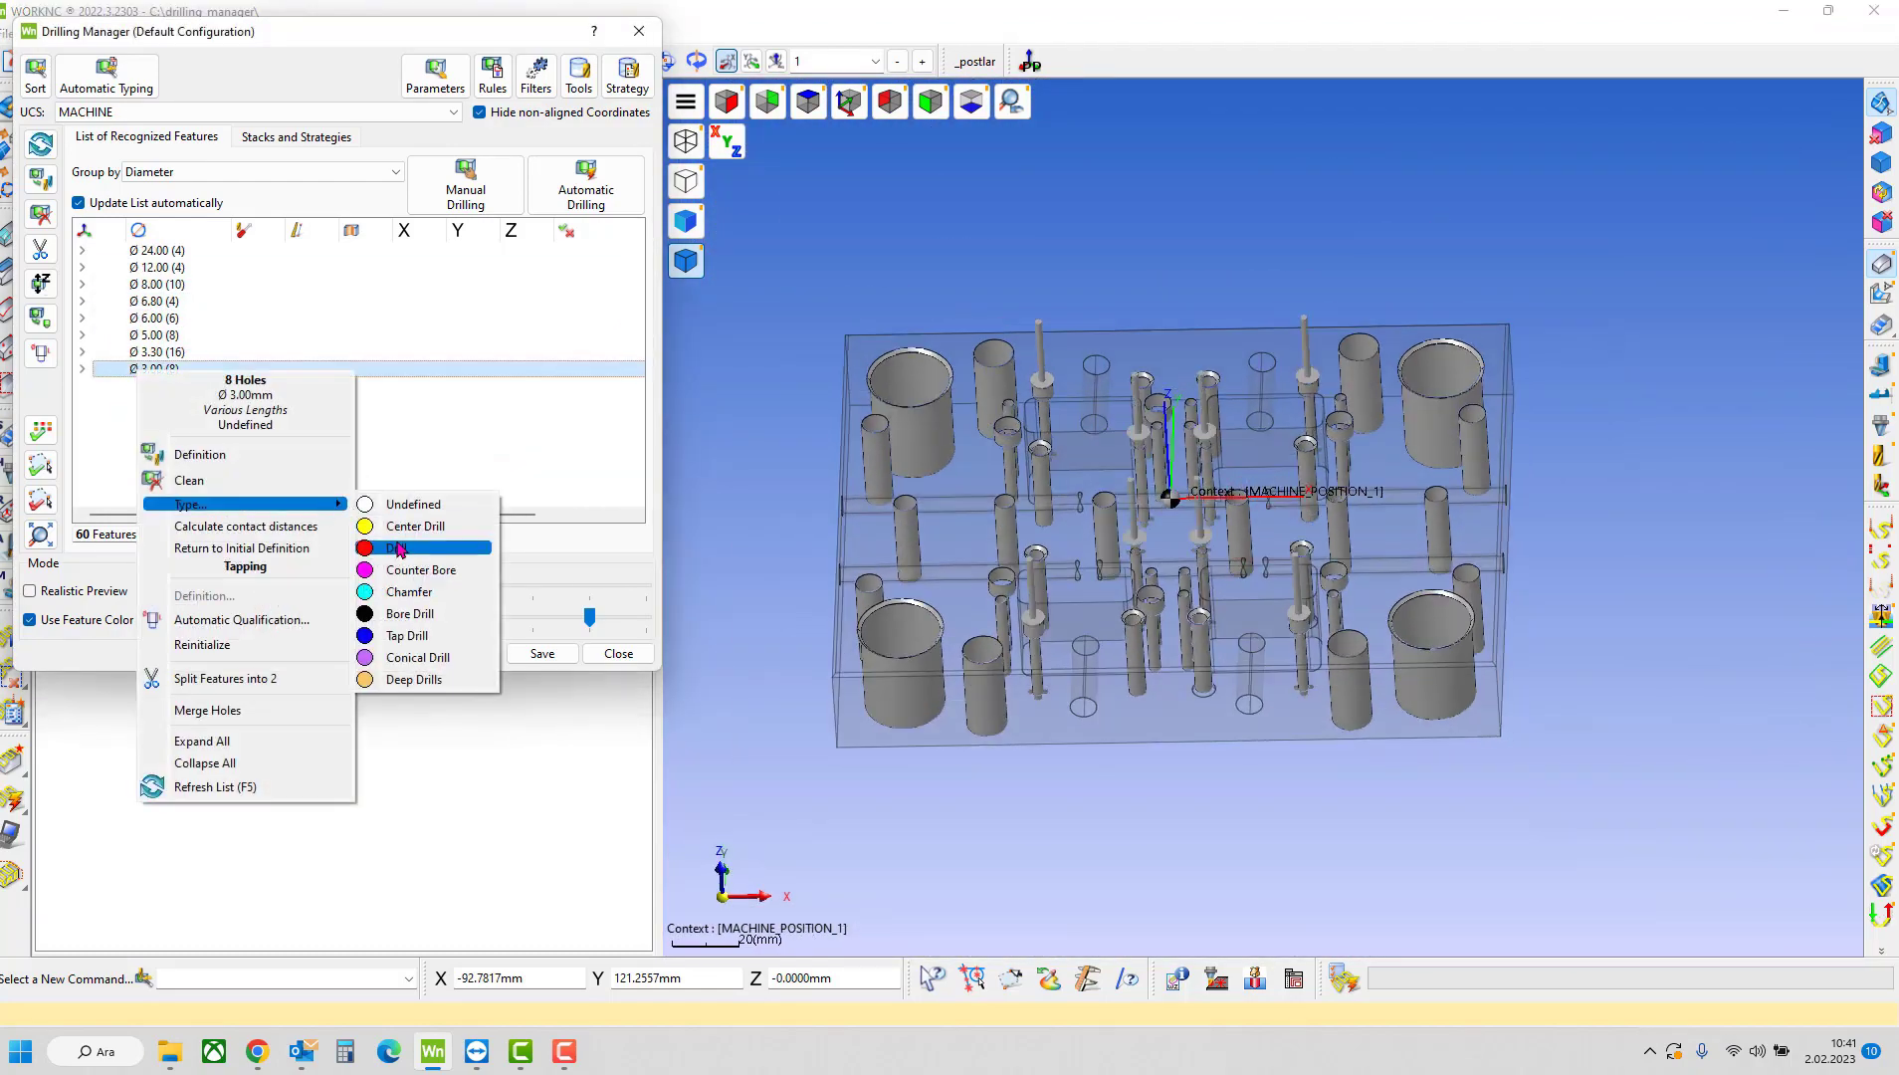
click(398, 548)
- Set the hole type of the Ø 3.30 and Ø 5.00 groups to Drill
click(155, 351)
right_click(157, 353)
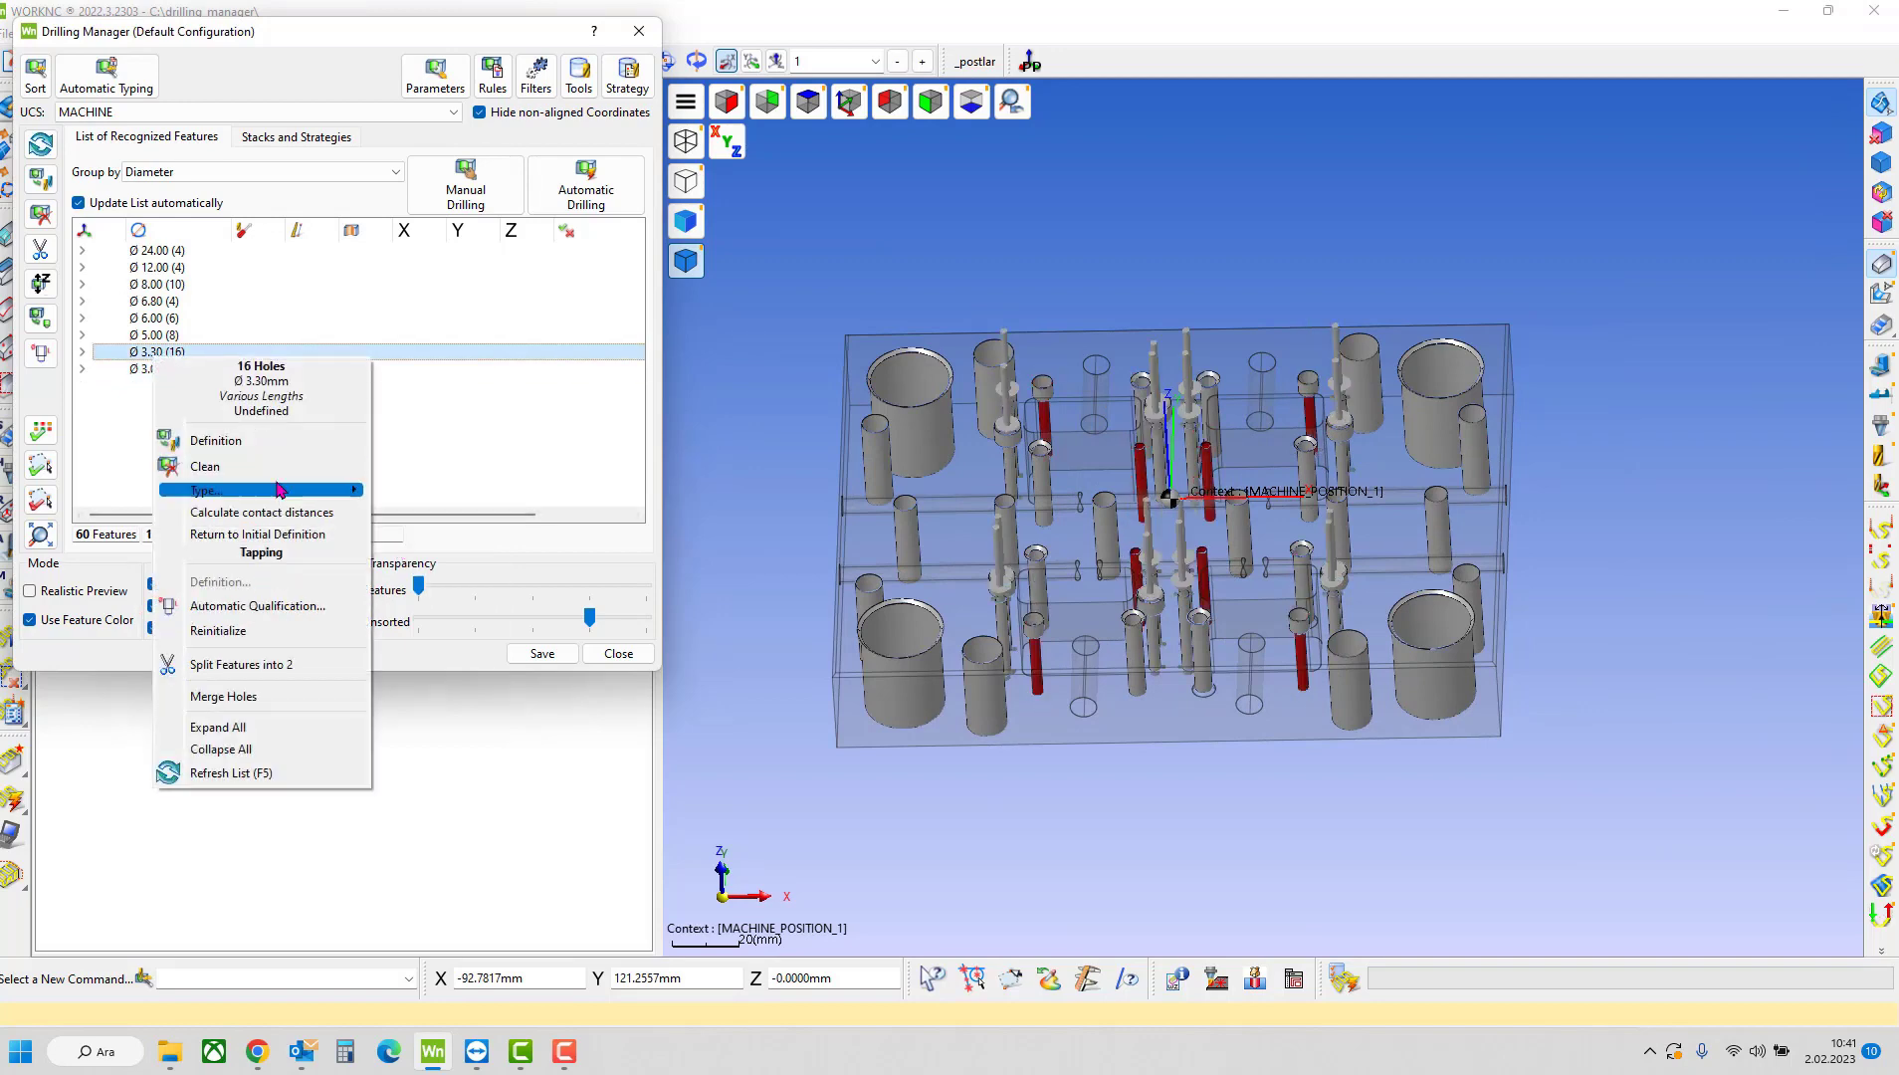
click(398, 526)
click(150, 335)
right_click(140, 335)
click(388, 505)
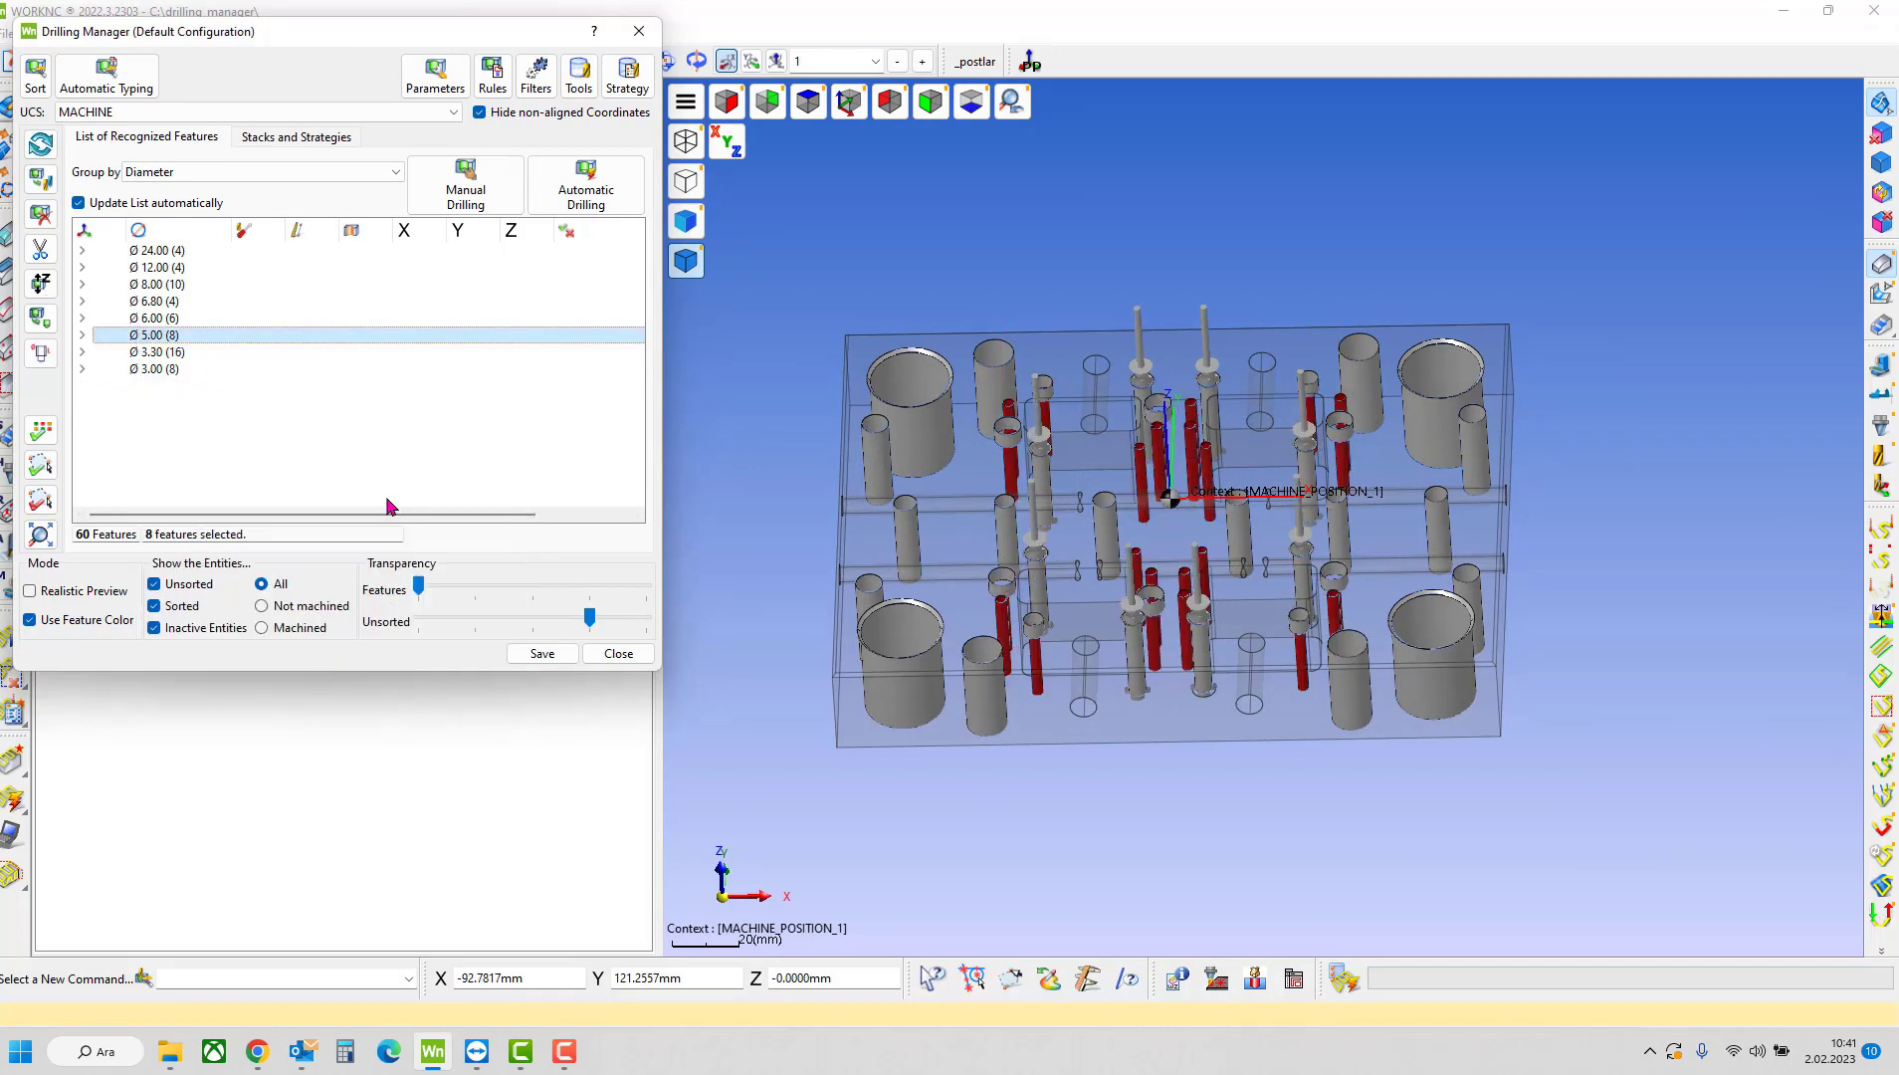
- Set the four Ø 6.00 holes with 5.00 mm length to the Counter Bore type
click(150, 317)
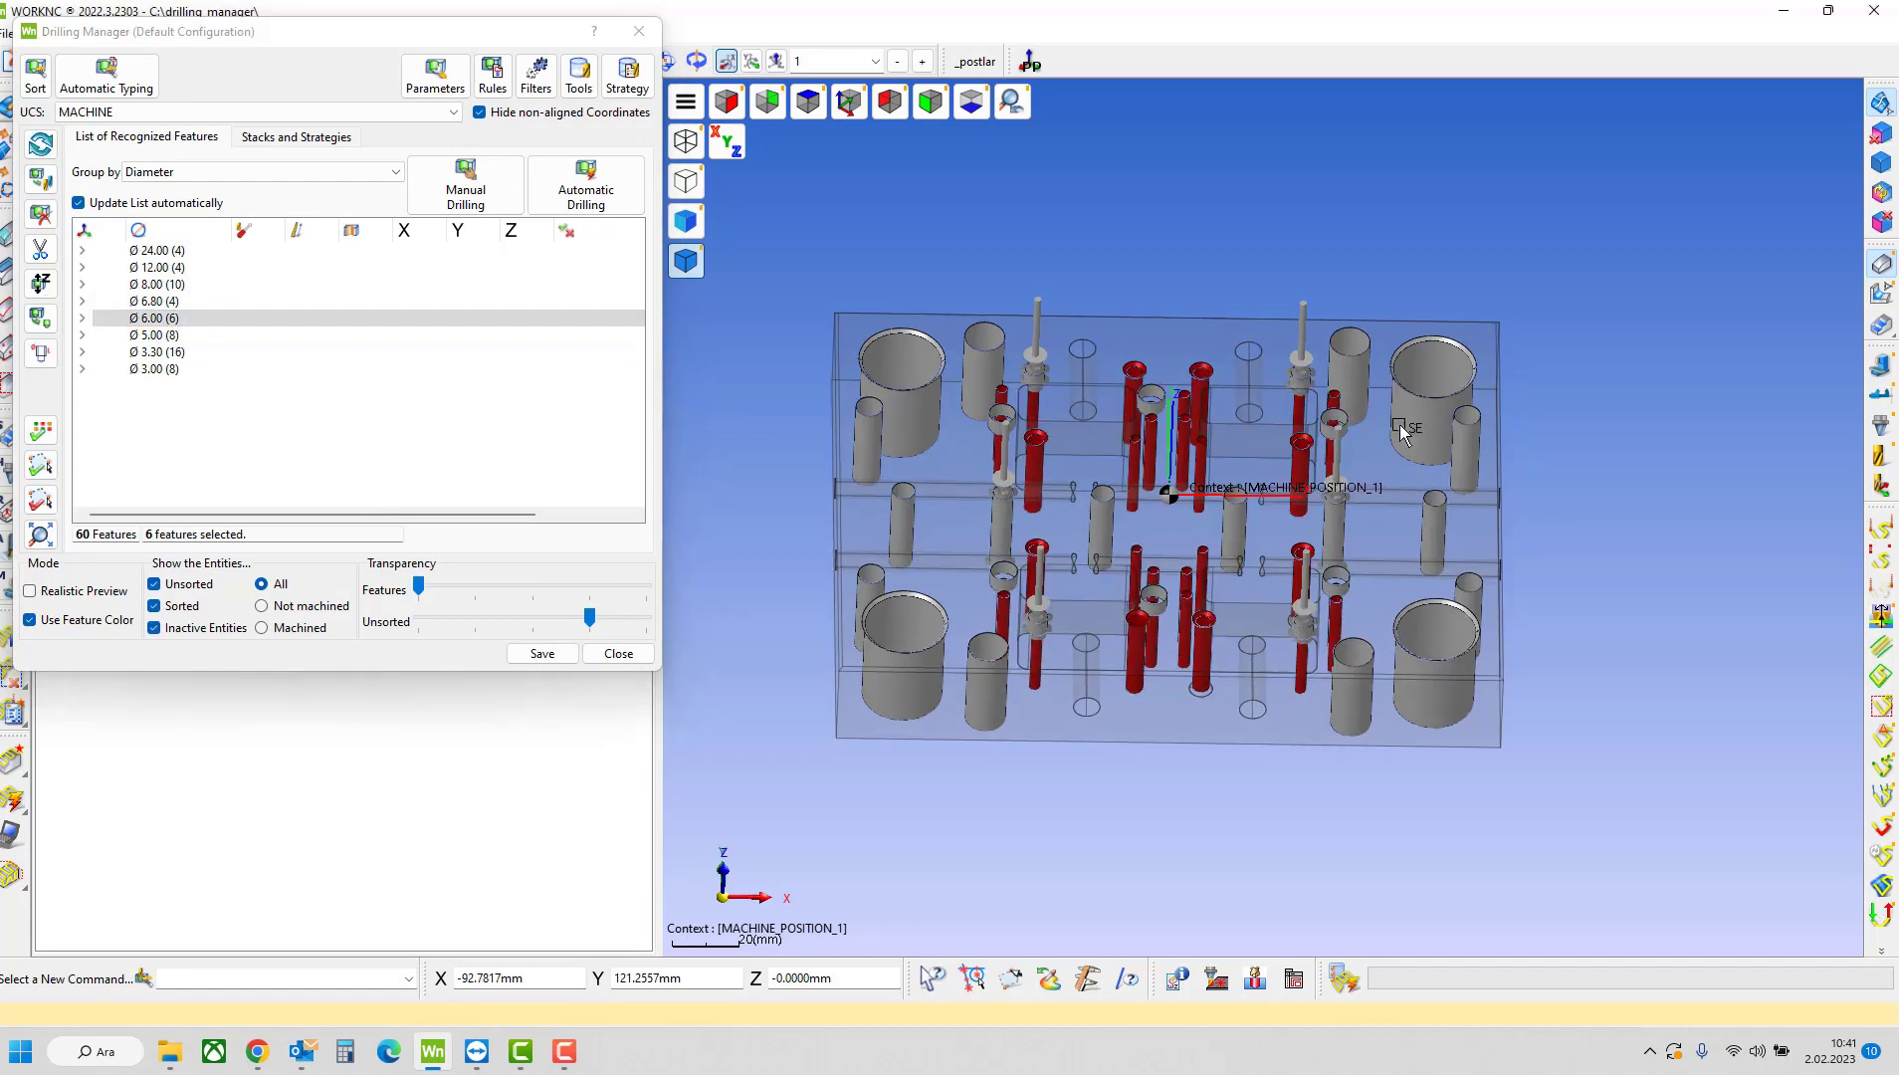
click(83, 318)
click(150, 386)
shift+click(149, 458)
right_click(291, 454)
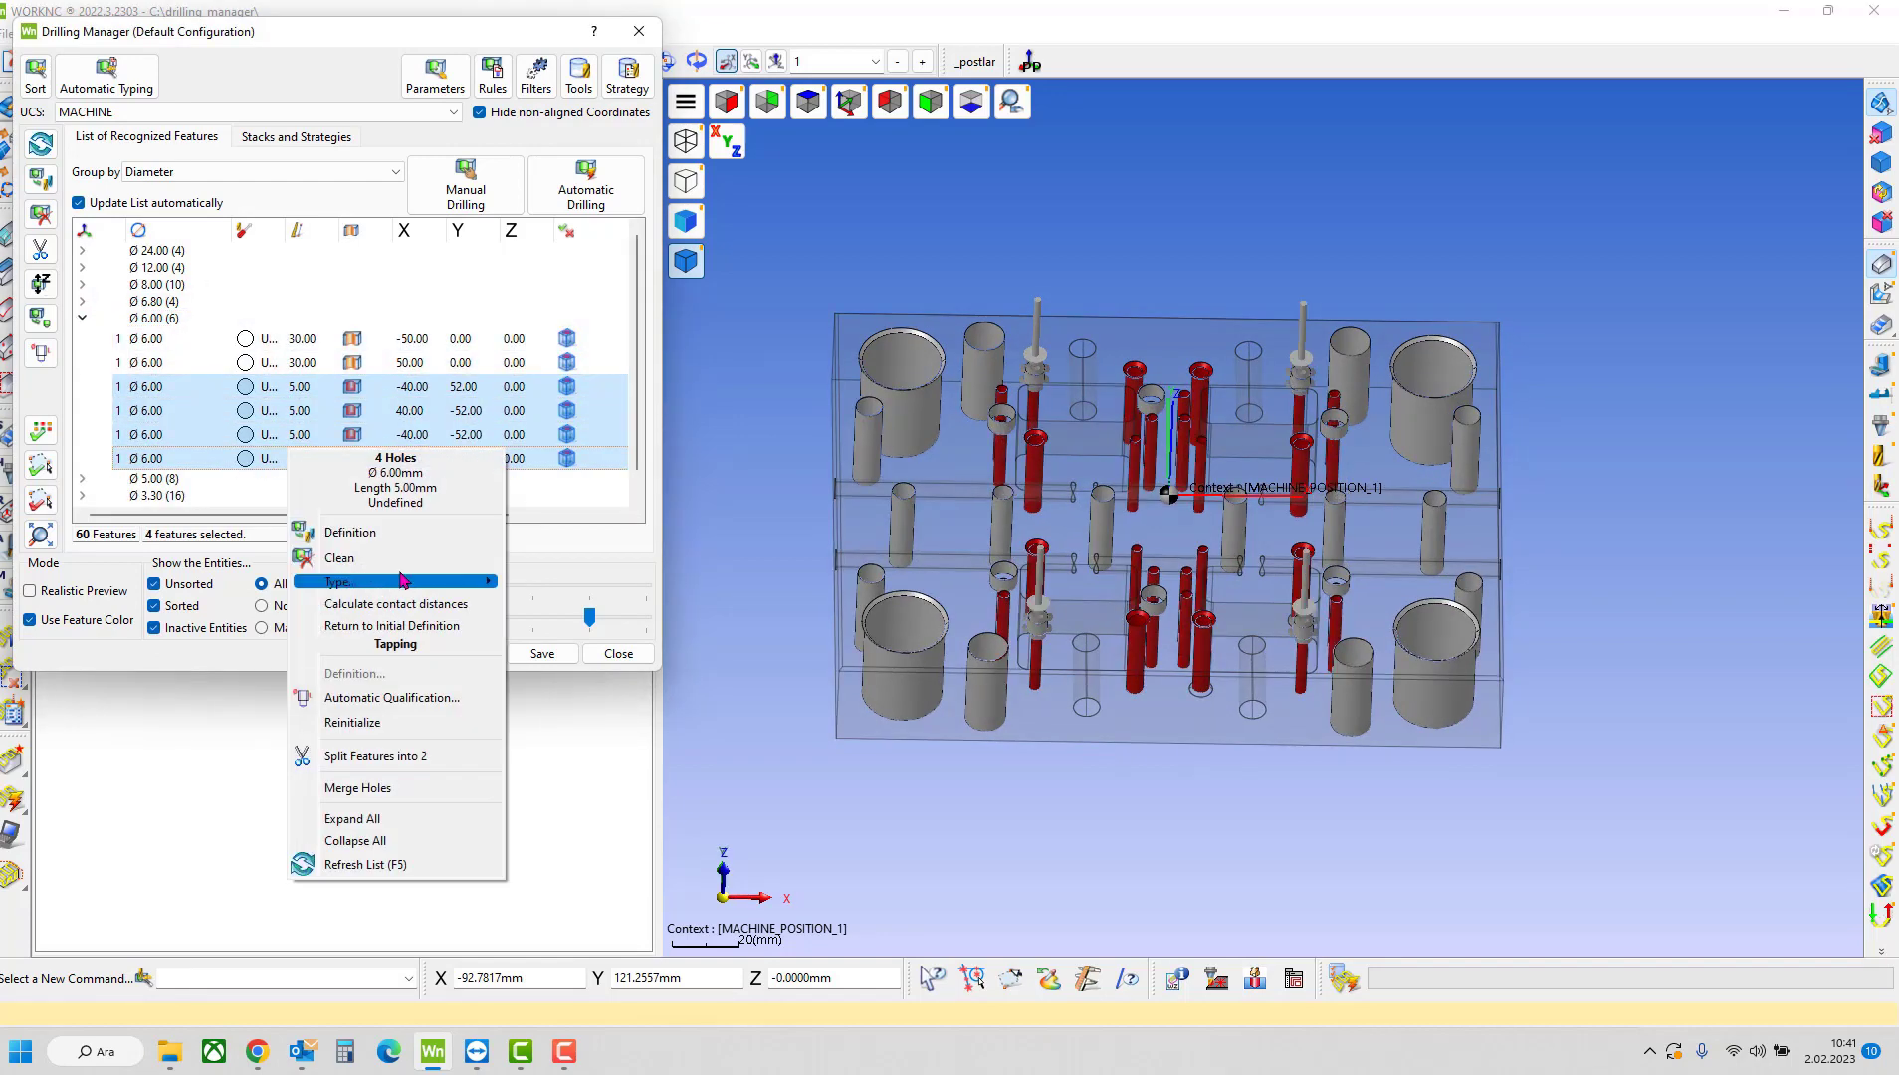
mouse_move(400, 577)
click(587, 649)
- Set the two Ø 6.00 holes with 30.00 mm length to the Bore Drill type
drag(302, 341, 296, 354)
right_click(297, 353)
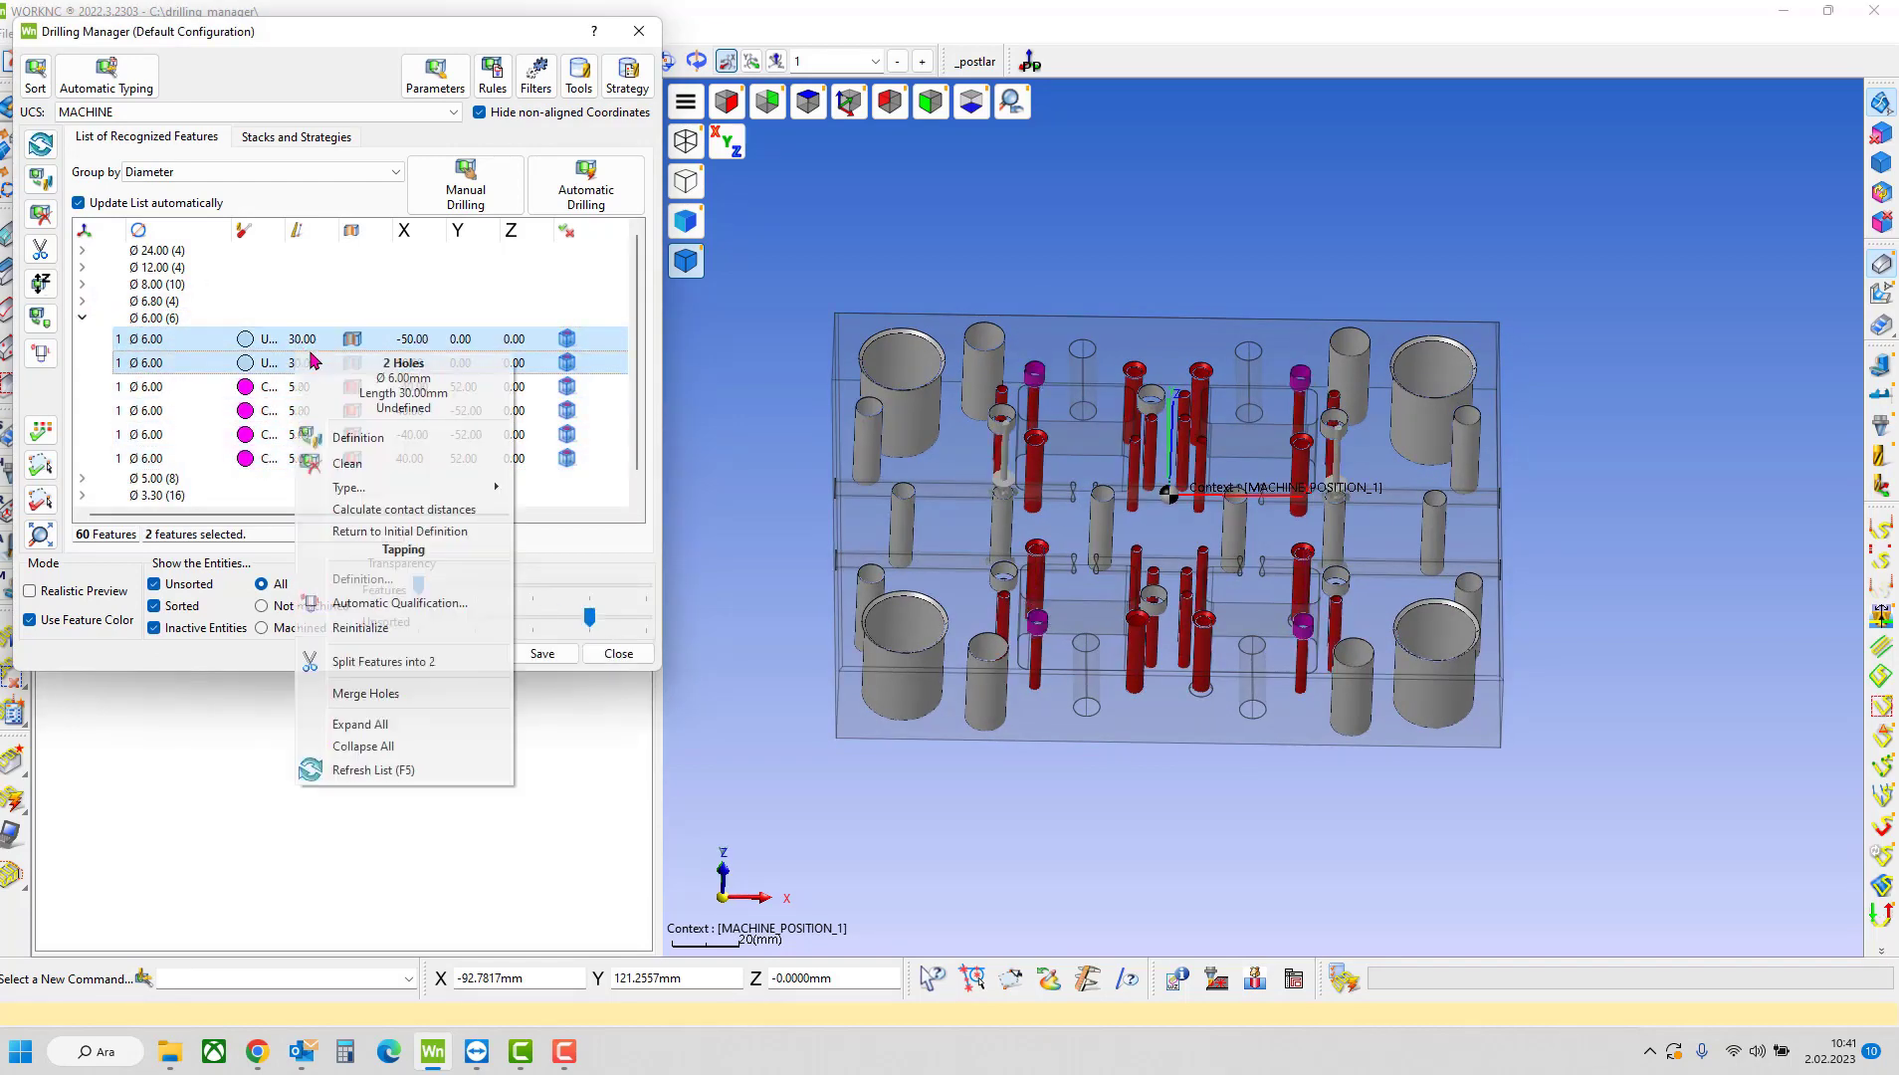
mouse_move(398, 486)
click(587, 597)
- Set the Ø 6.80 hole group to the Tap Drill type and collapse the Ø 6.00 group
click(150, 300)
right_click(168, 301)
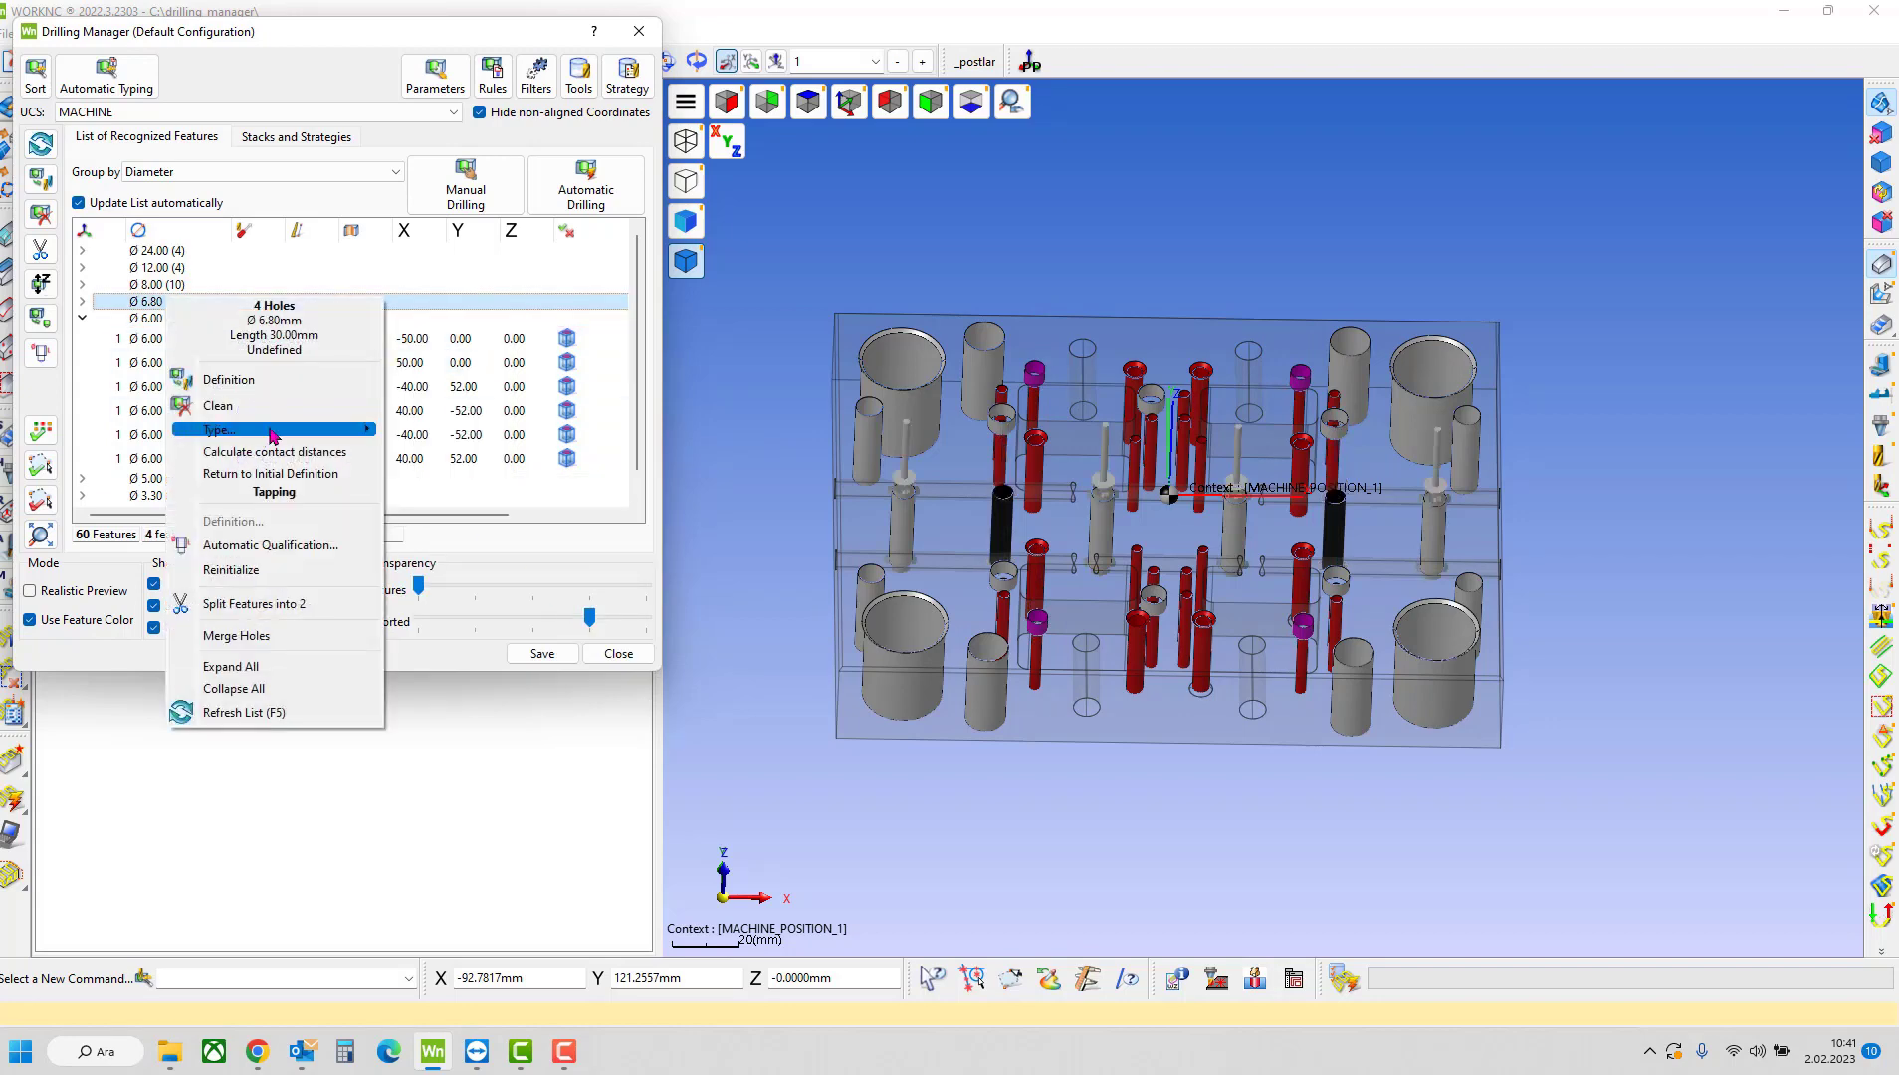
mouse_move(272, 434)
click(443, 560)
click(954, 326)
click(979, 755)
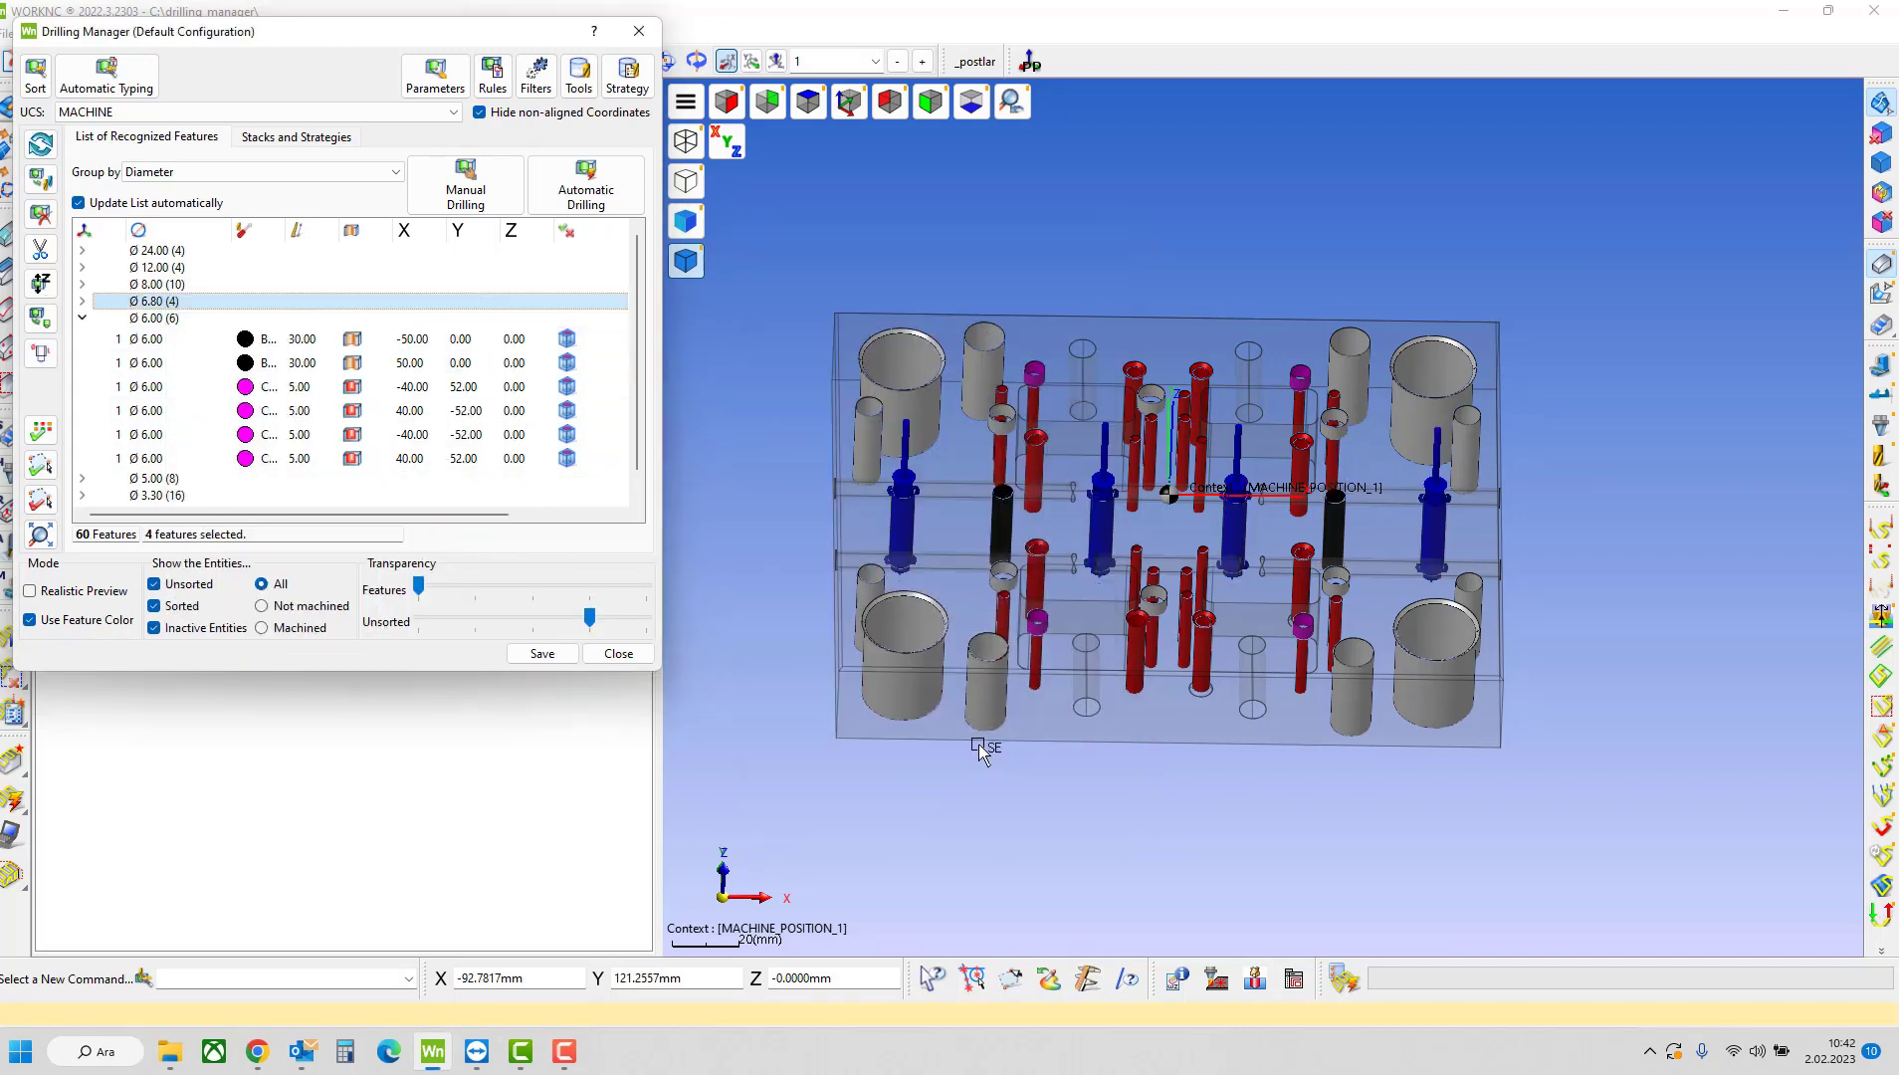
click(83, 318)
- Set the six Ø 8.00 holes with 5.00 mm length to the Counter Bore type
click(95, 284)
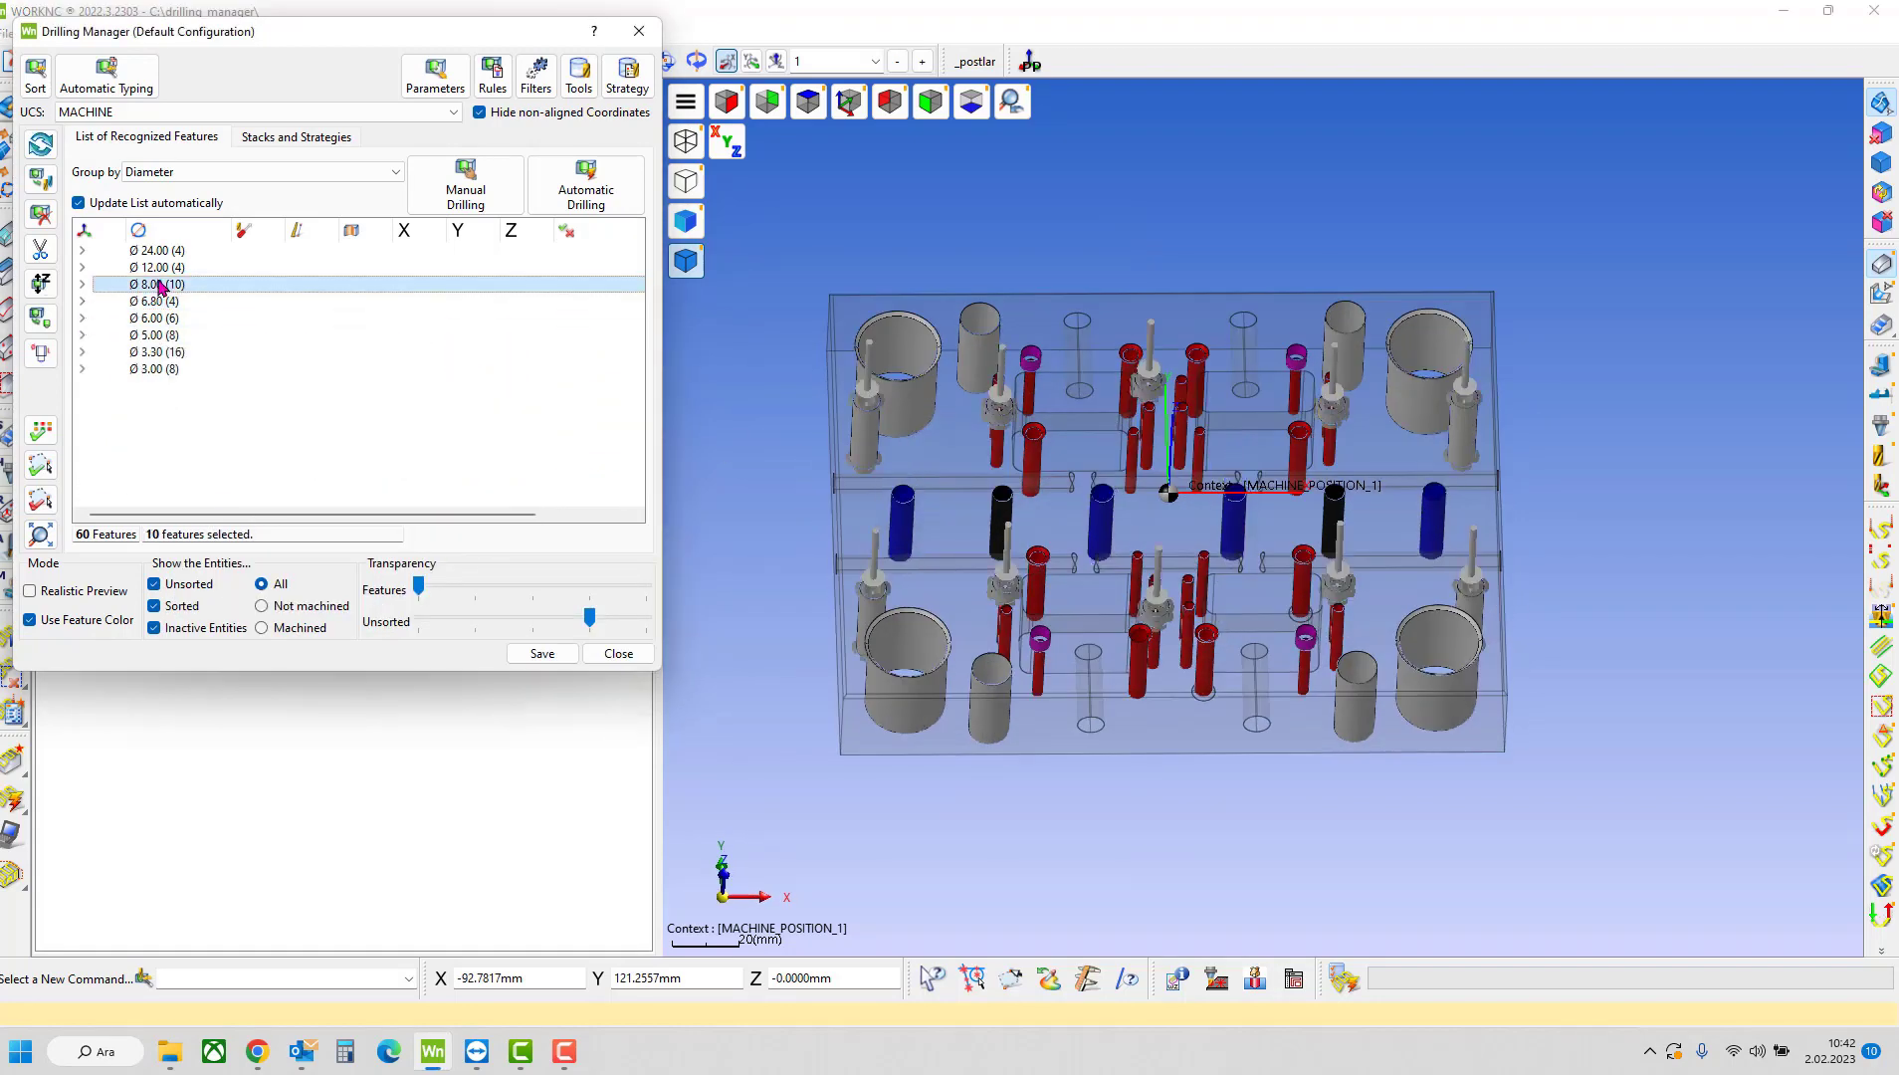
click(84, 285)
click(291, 380)
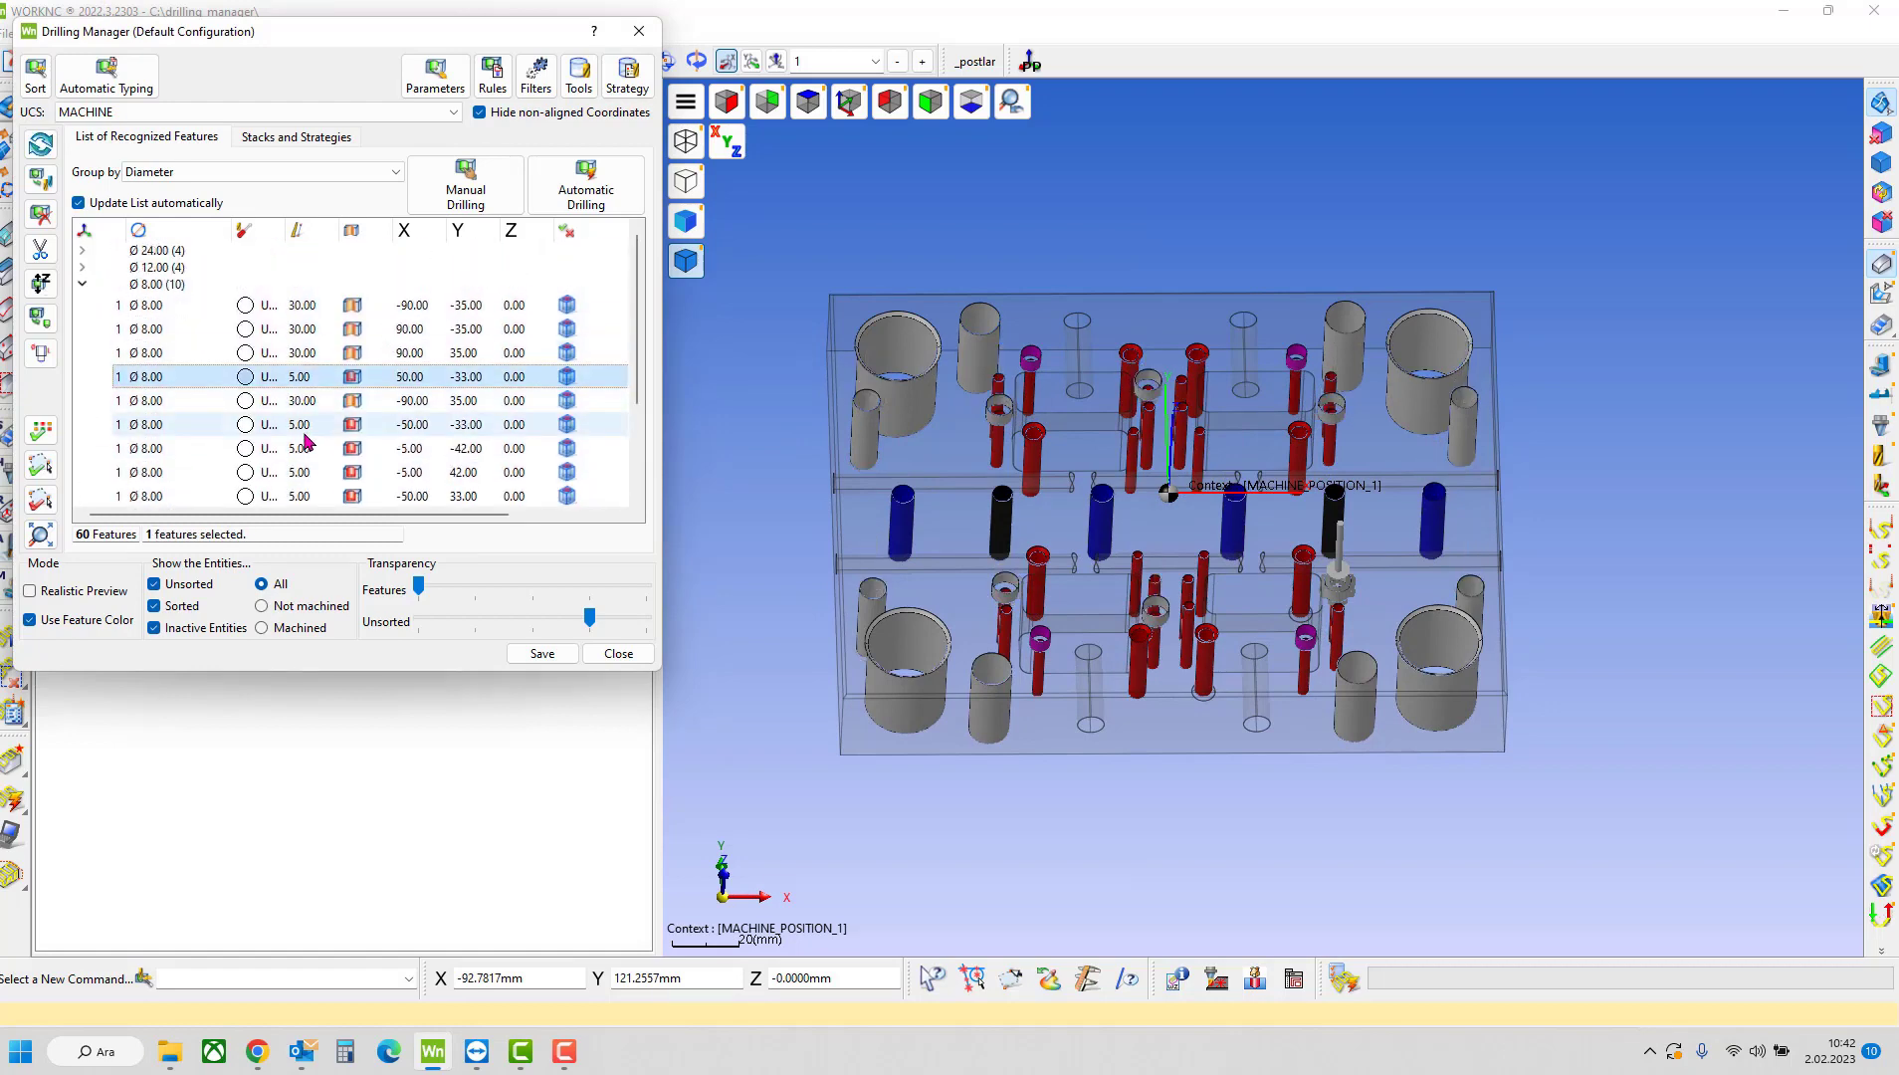
mouse_move(305, 441)
ctrl+mouse_down()
mouse_move(294, 508)
mouse_move(289, 463)
ctrl+mouse_up()
right_click(288, 451)
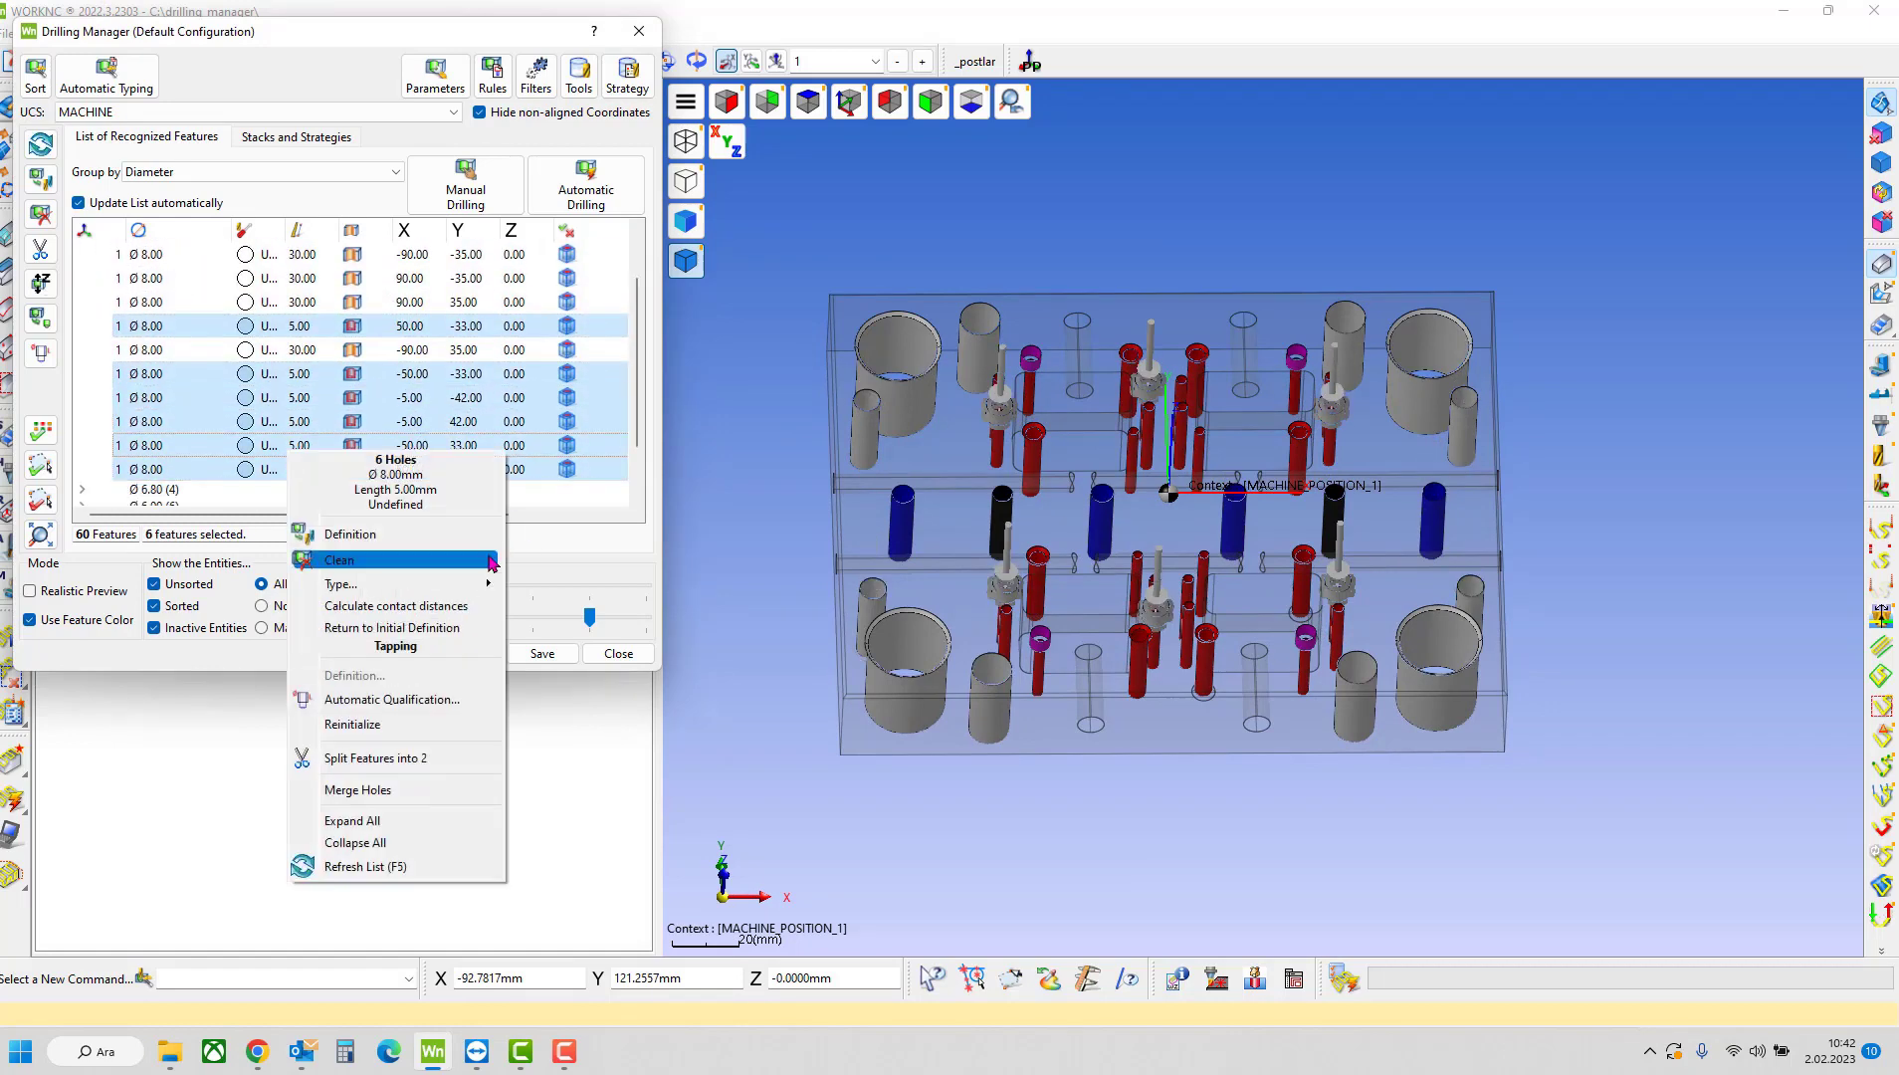
mouse_move(418, 584)
click(717, 645)
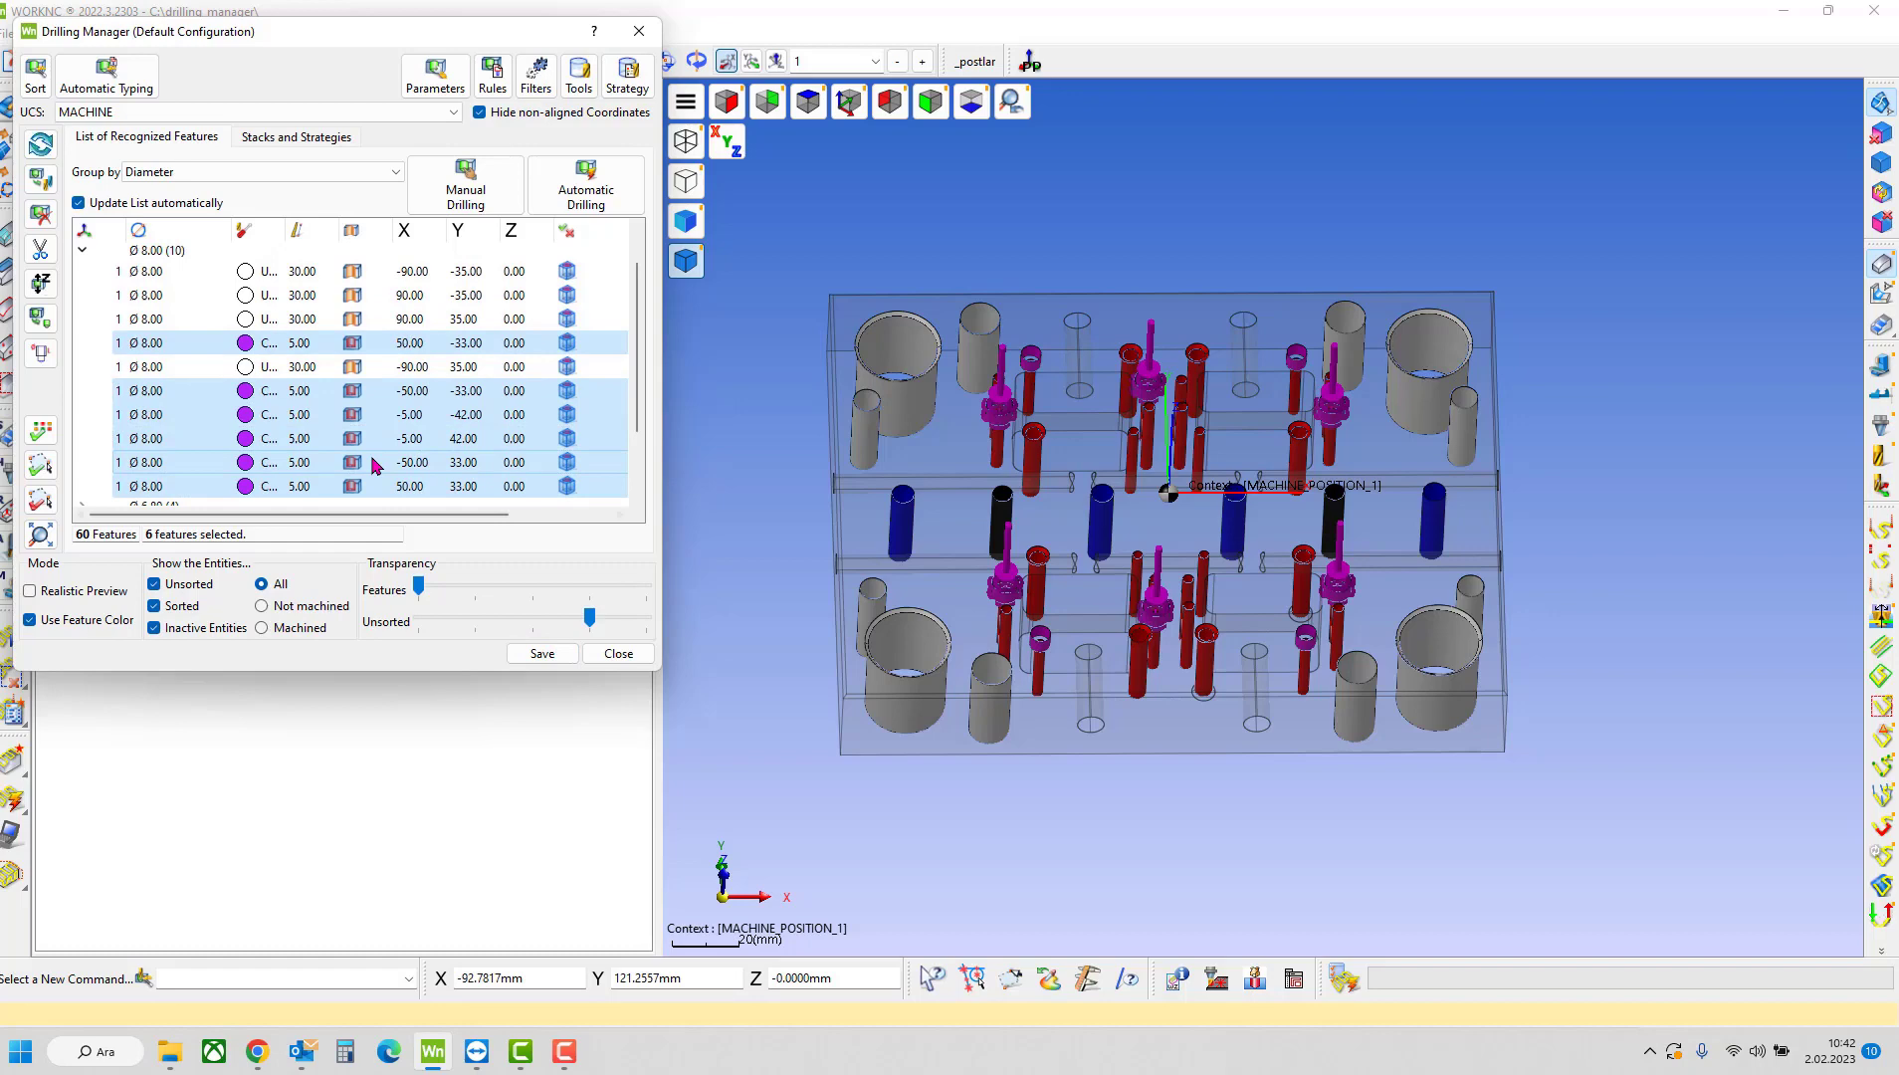
- Set the four Ø 8.00 holes with 30.00 mm length to the Drill type and collapse their group
ctrl+click(318, 328)
ctrl+click(309, 353)
ctrl+click(303, 400)
right_click(303, 398)
mouse_move(478, 516)
click(553, 575)
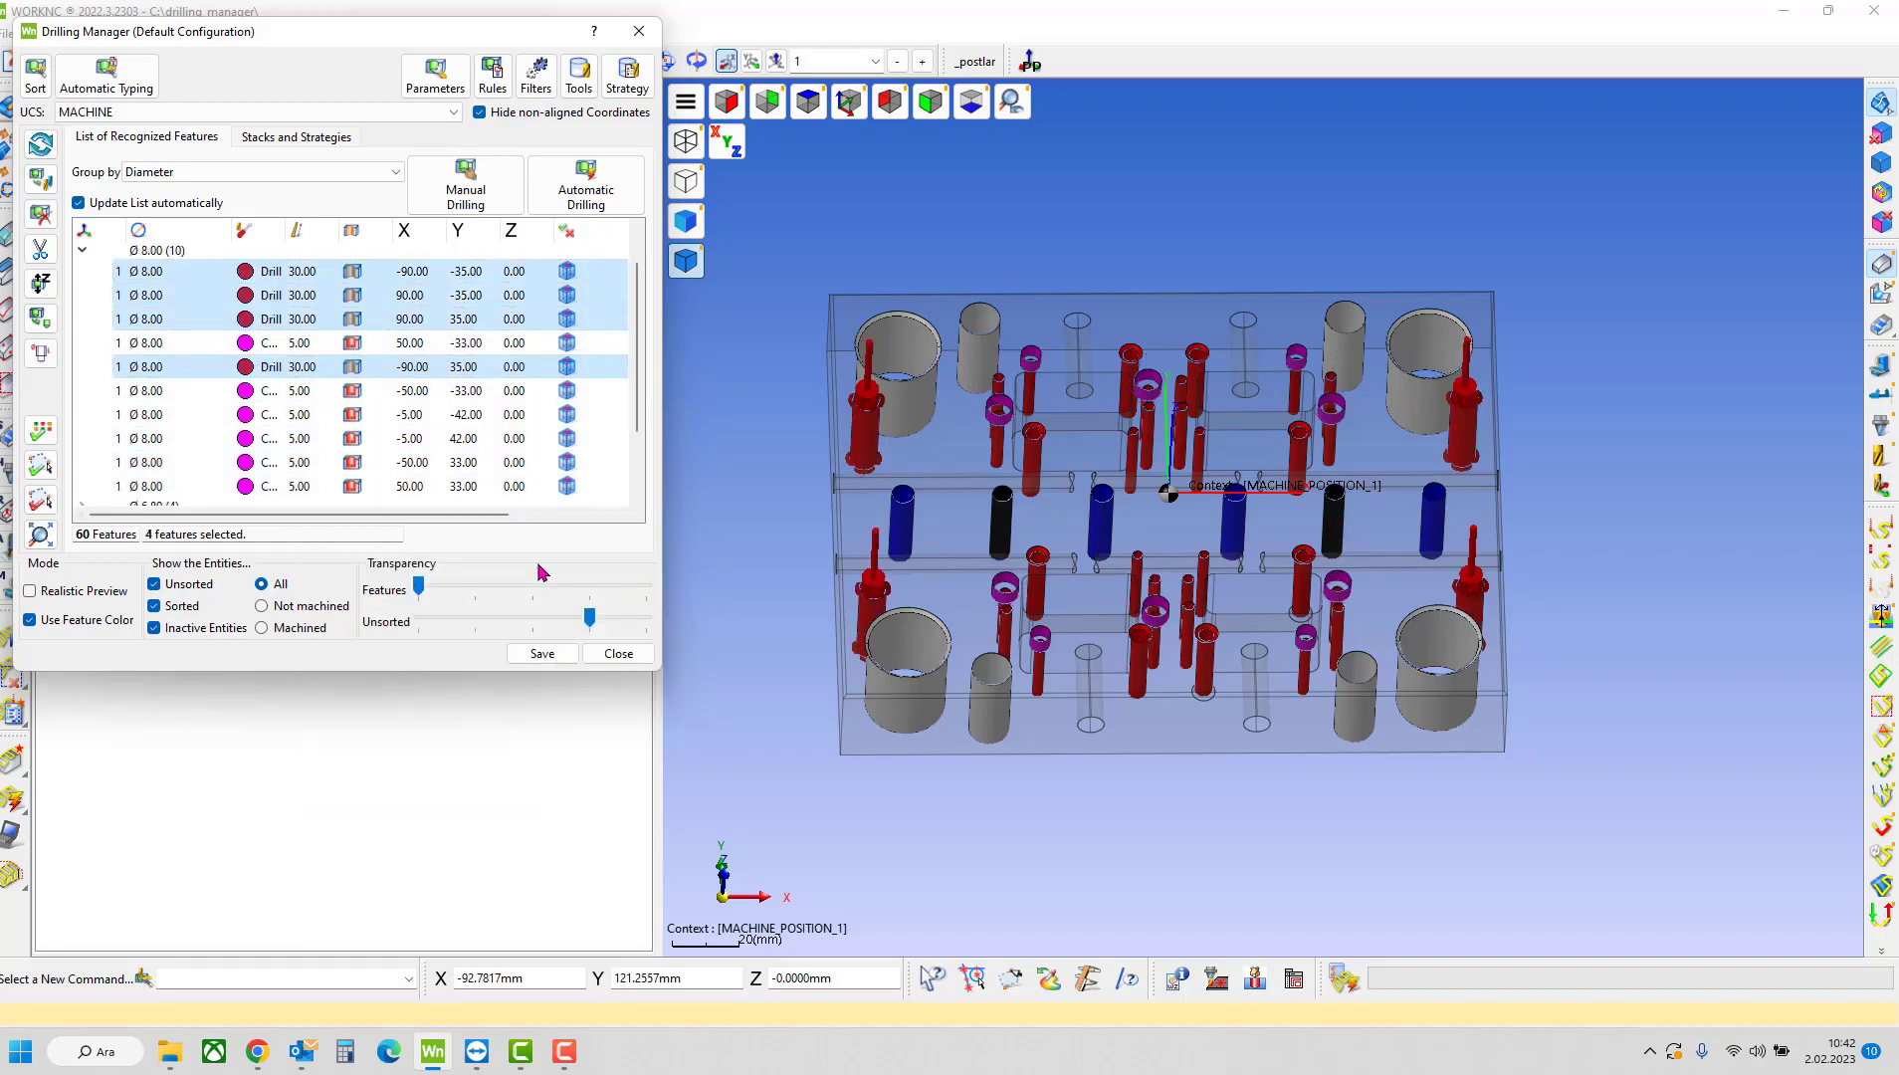
scroll(309, 402, up, 1)
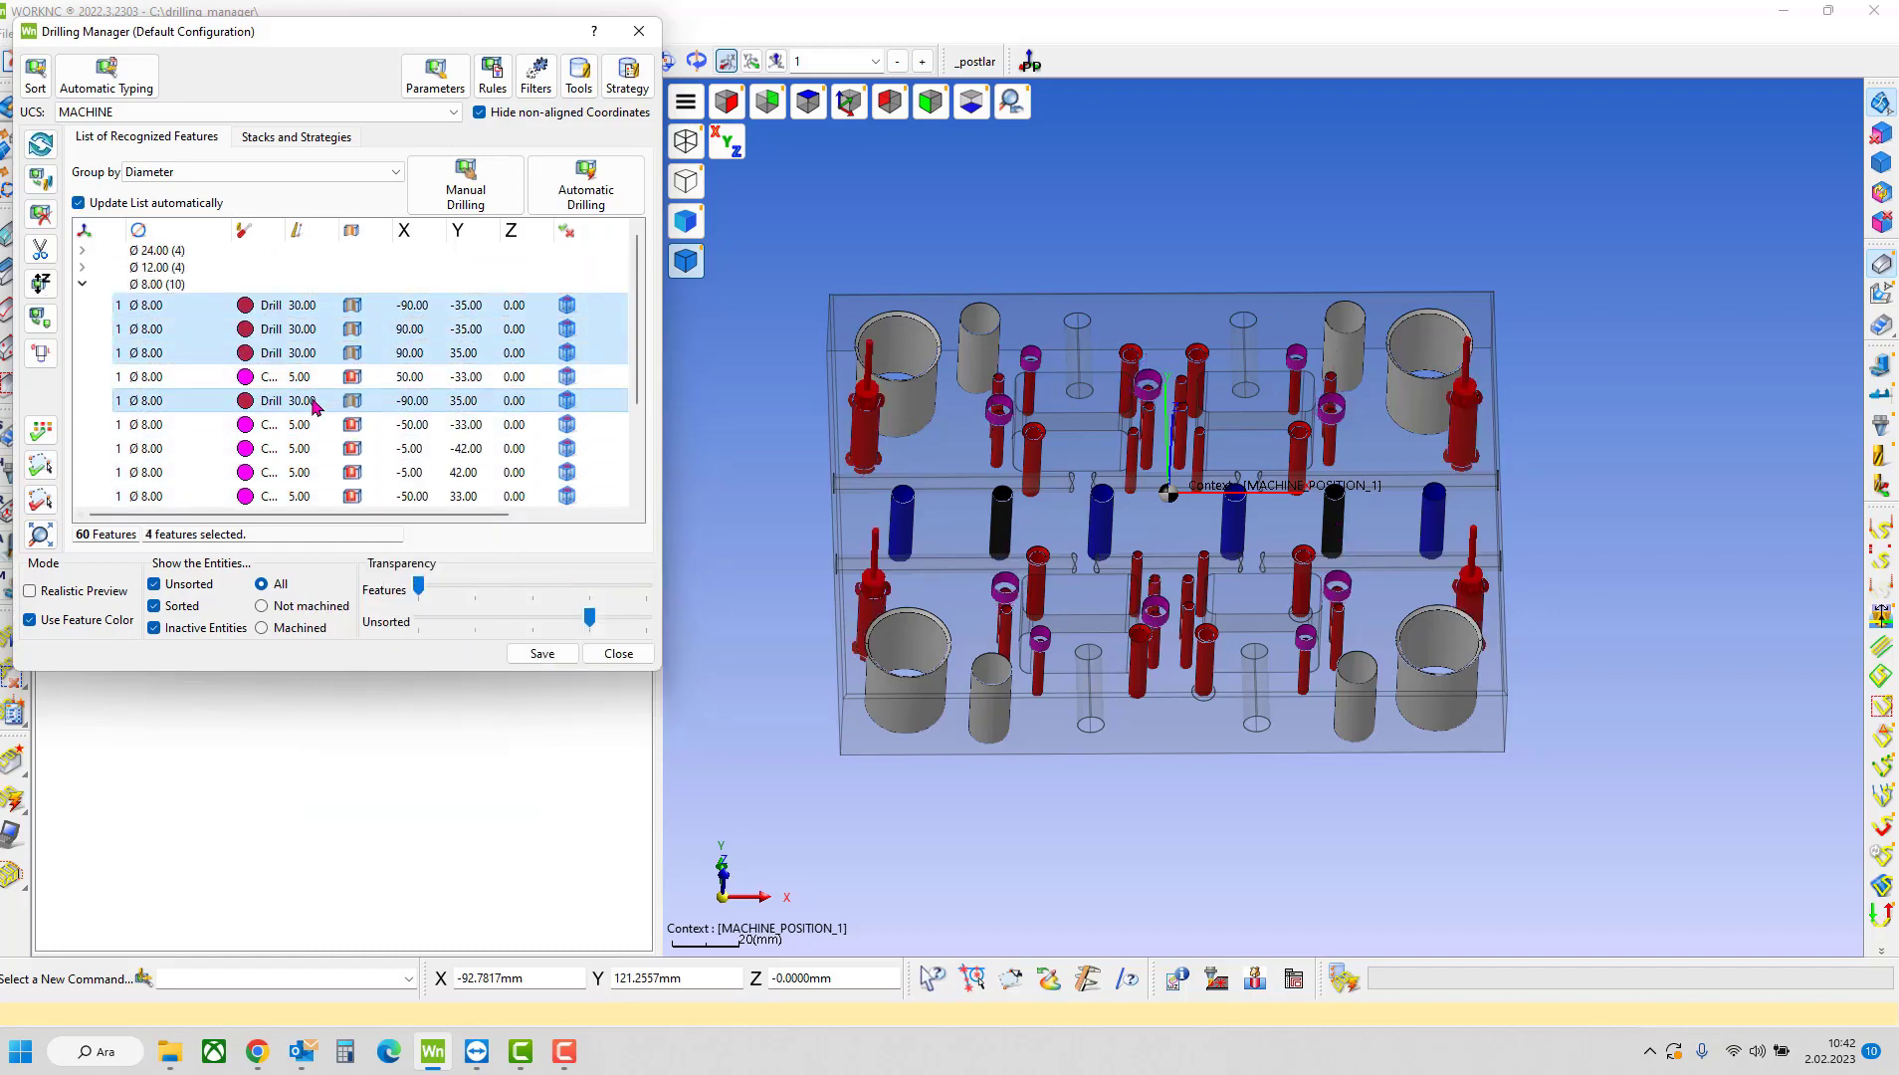
click(84, 286)
- Set the hole type of the Ø 12.00 group to Drill
click(140, 267)
right_click(141, 267)
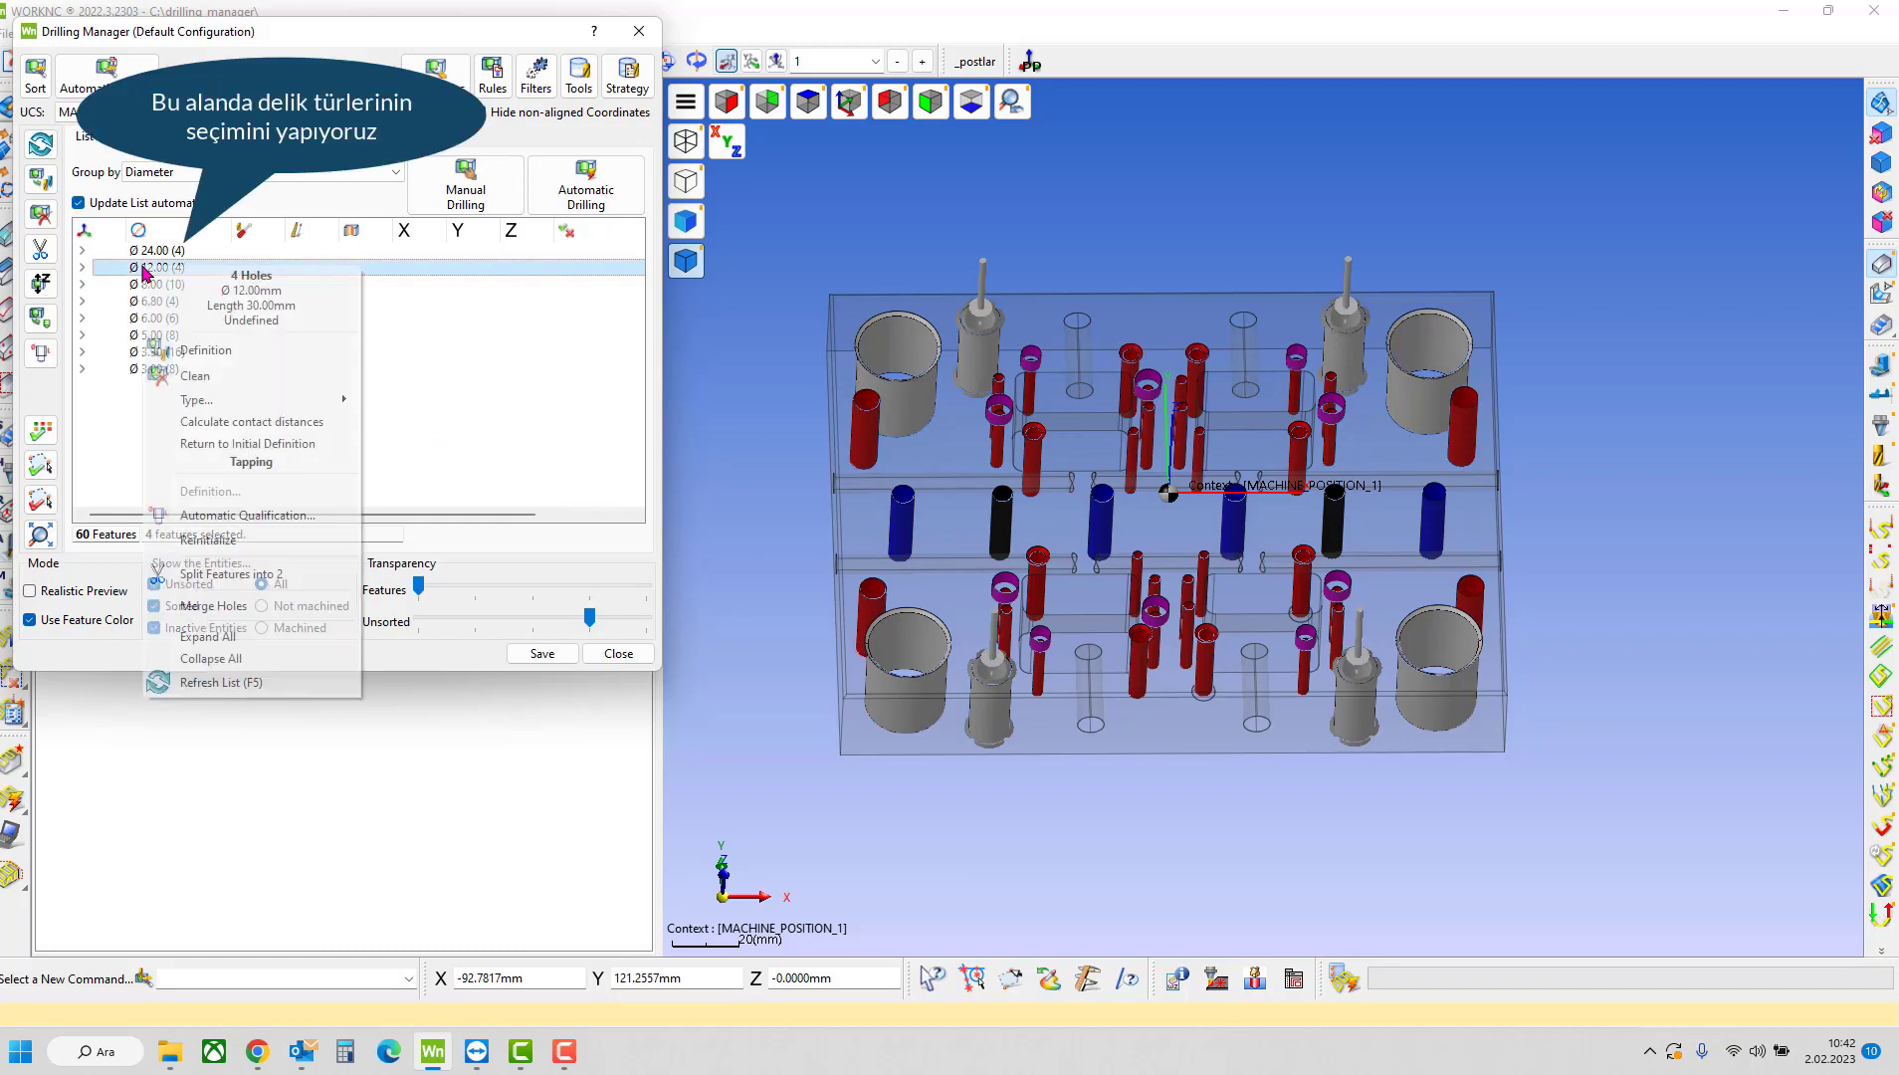
mouse_move(272, 400)
click(415, 441)
- Set the hole type of the Ø 24.00 group to Bore Drill
click(145, 250)
right_click(152, 250)
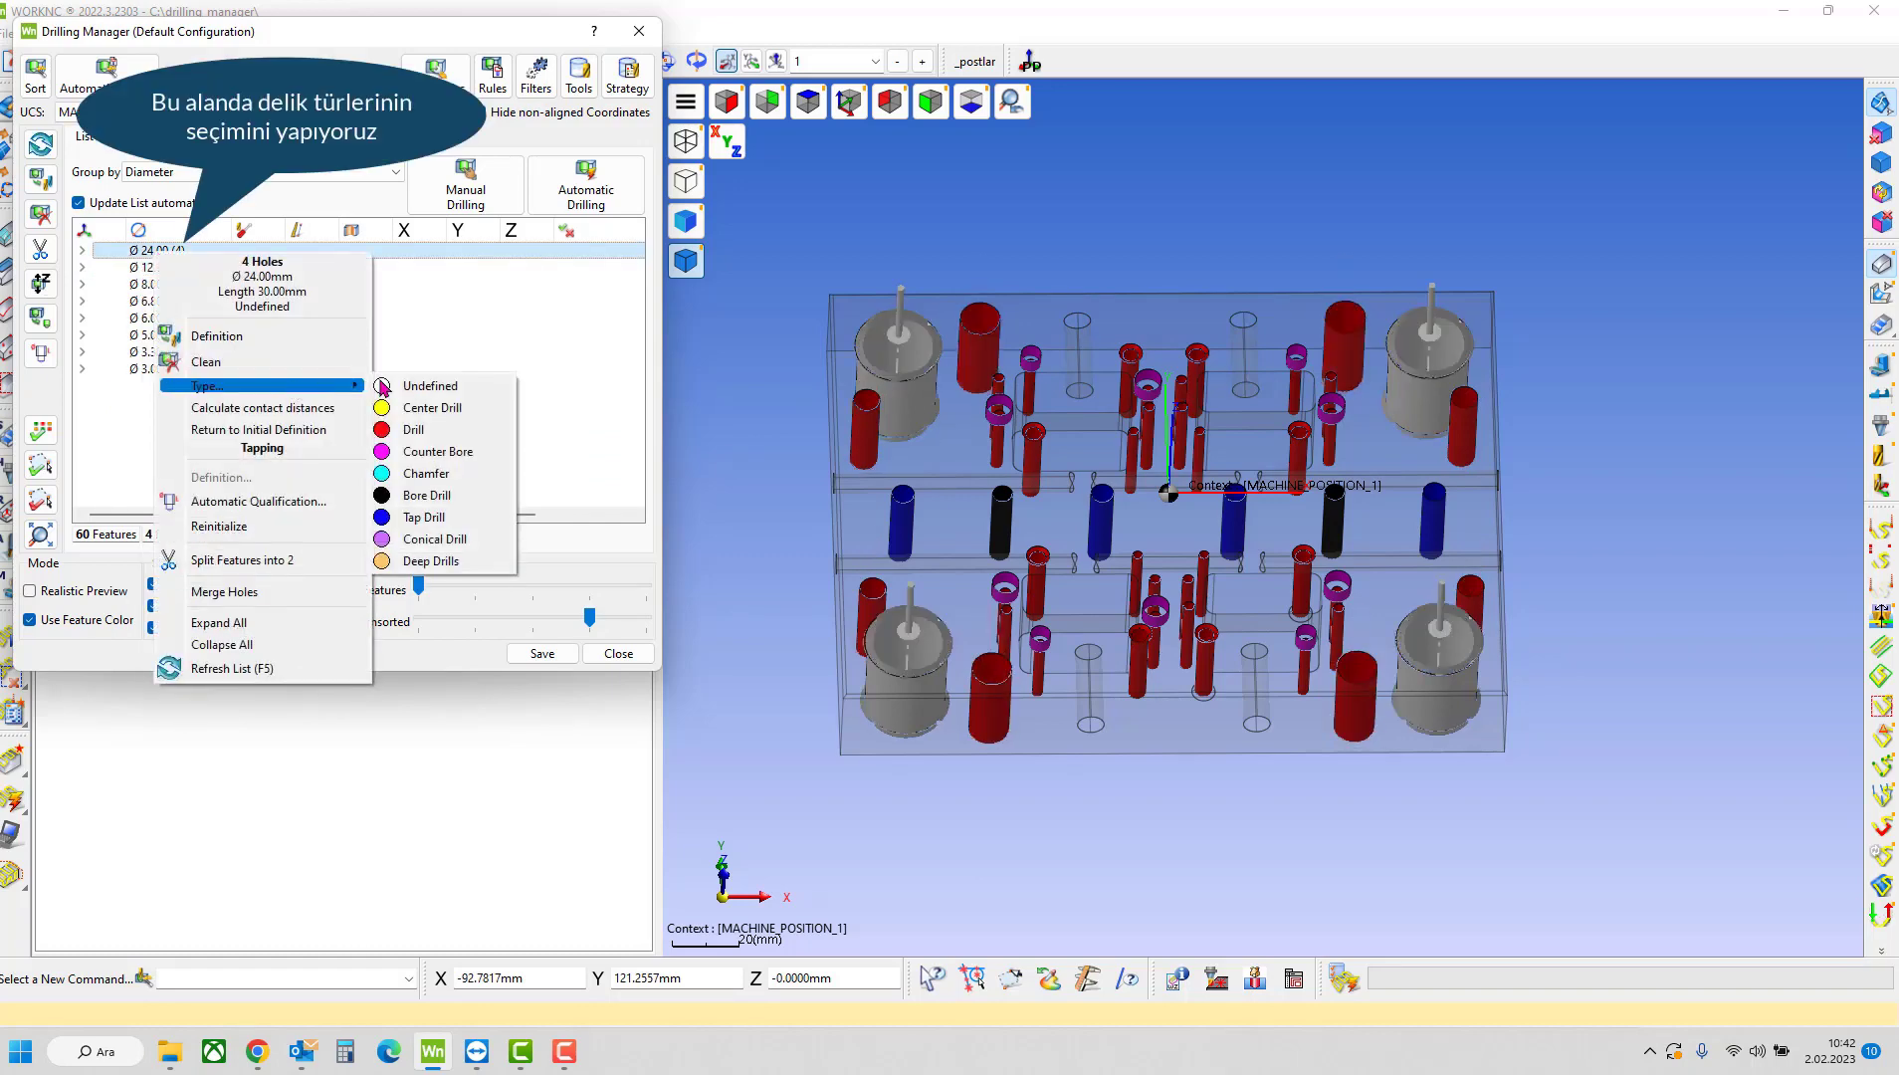
click(455, 484)
right_click(152, 251)
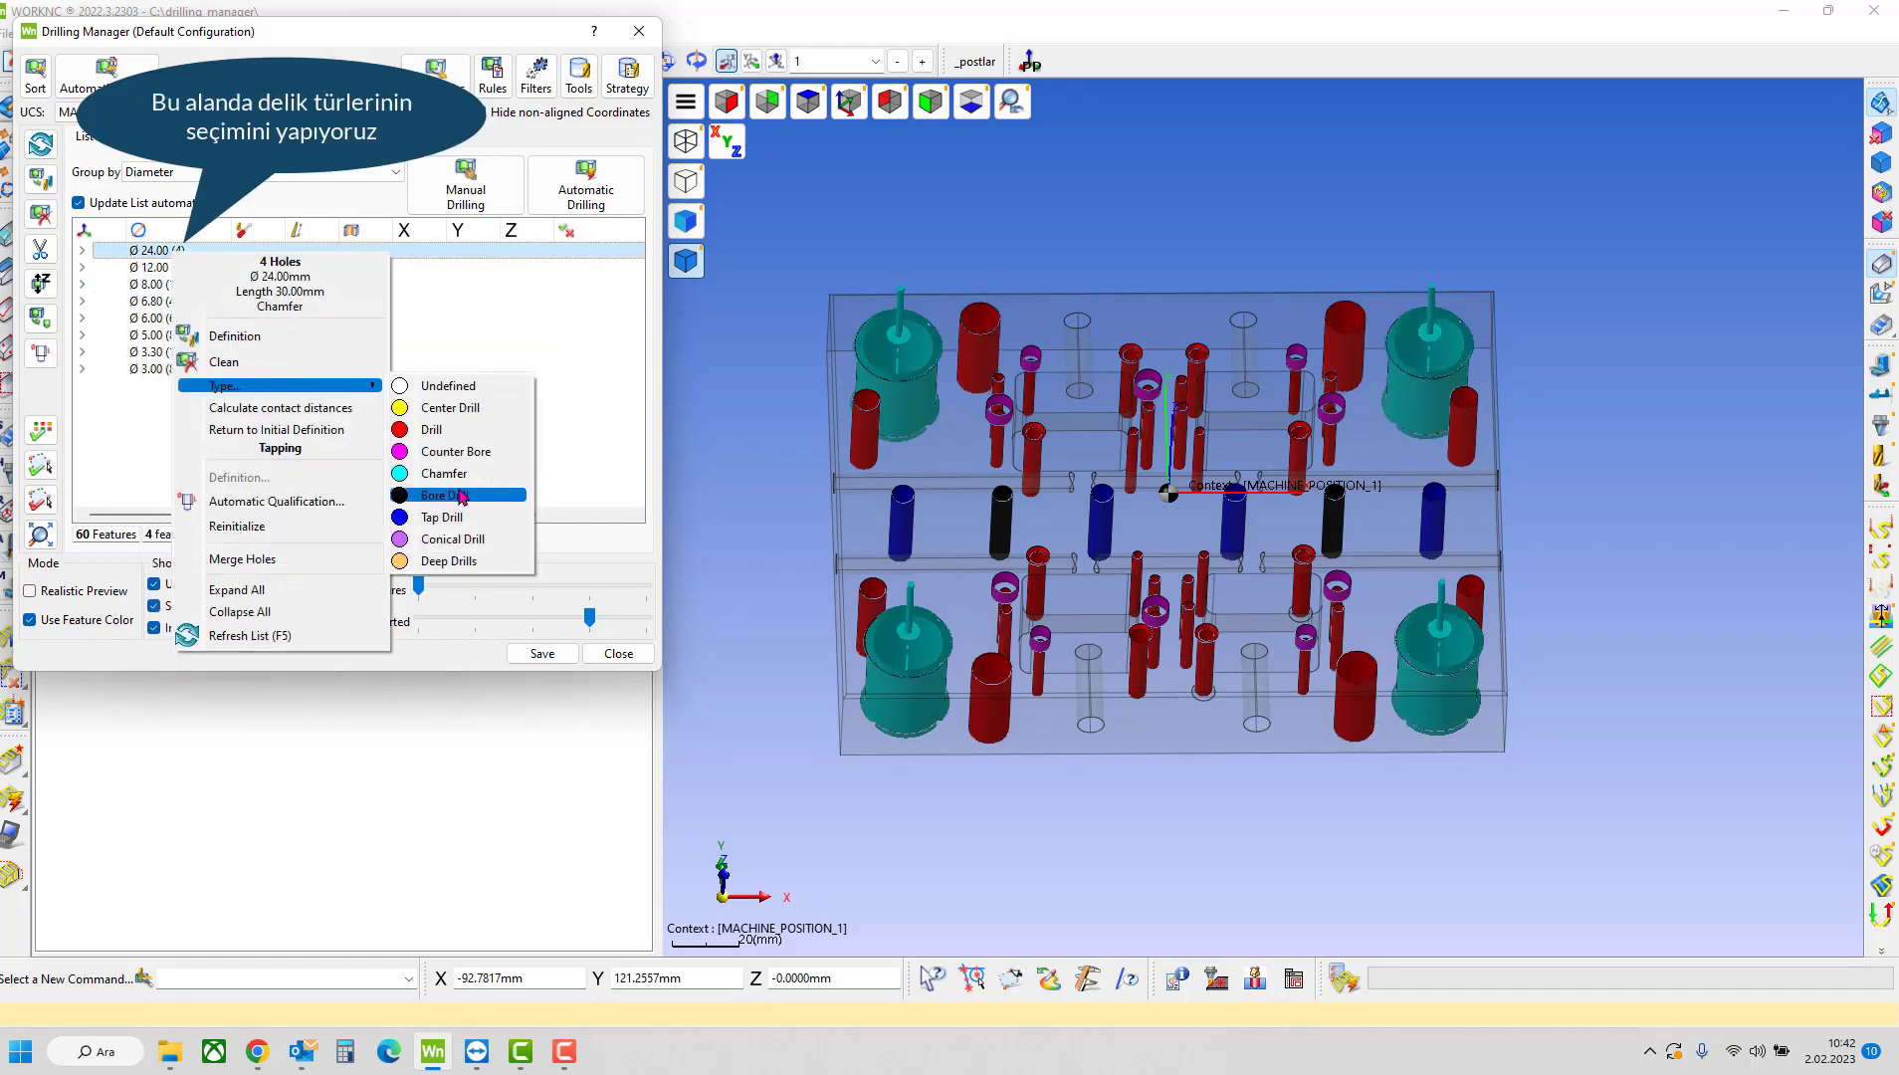
click(460, 496)
- Start Automatic Drilling for all recognized hole groups and choose simple_3.ftt as the tool selection file
drag(252, 408, 164, 254)
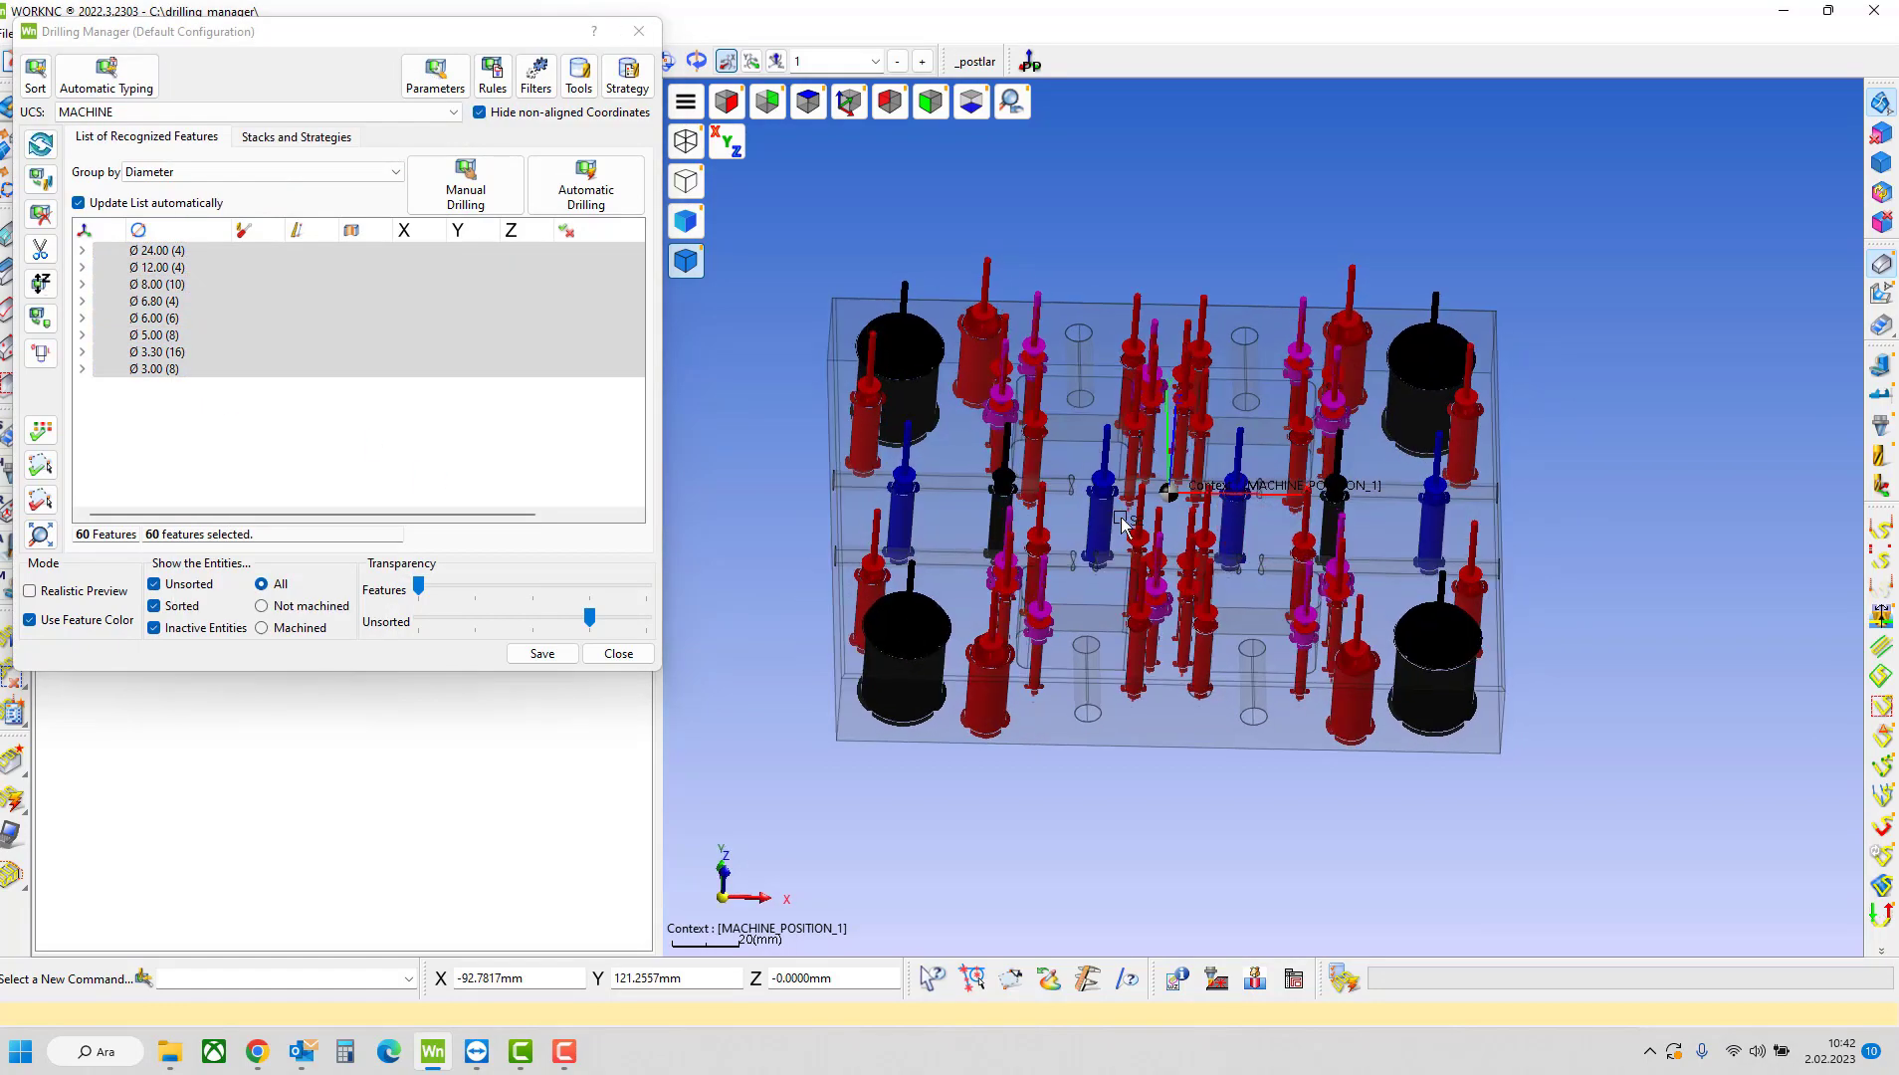
click(587, 202)
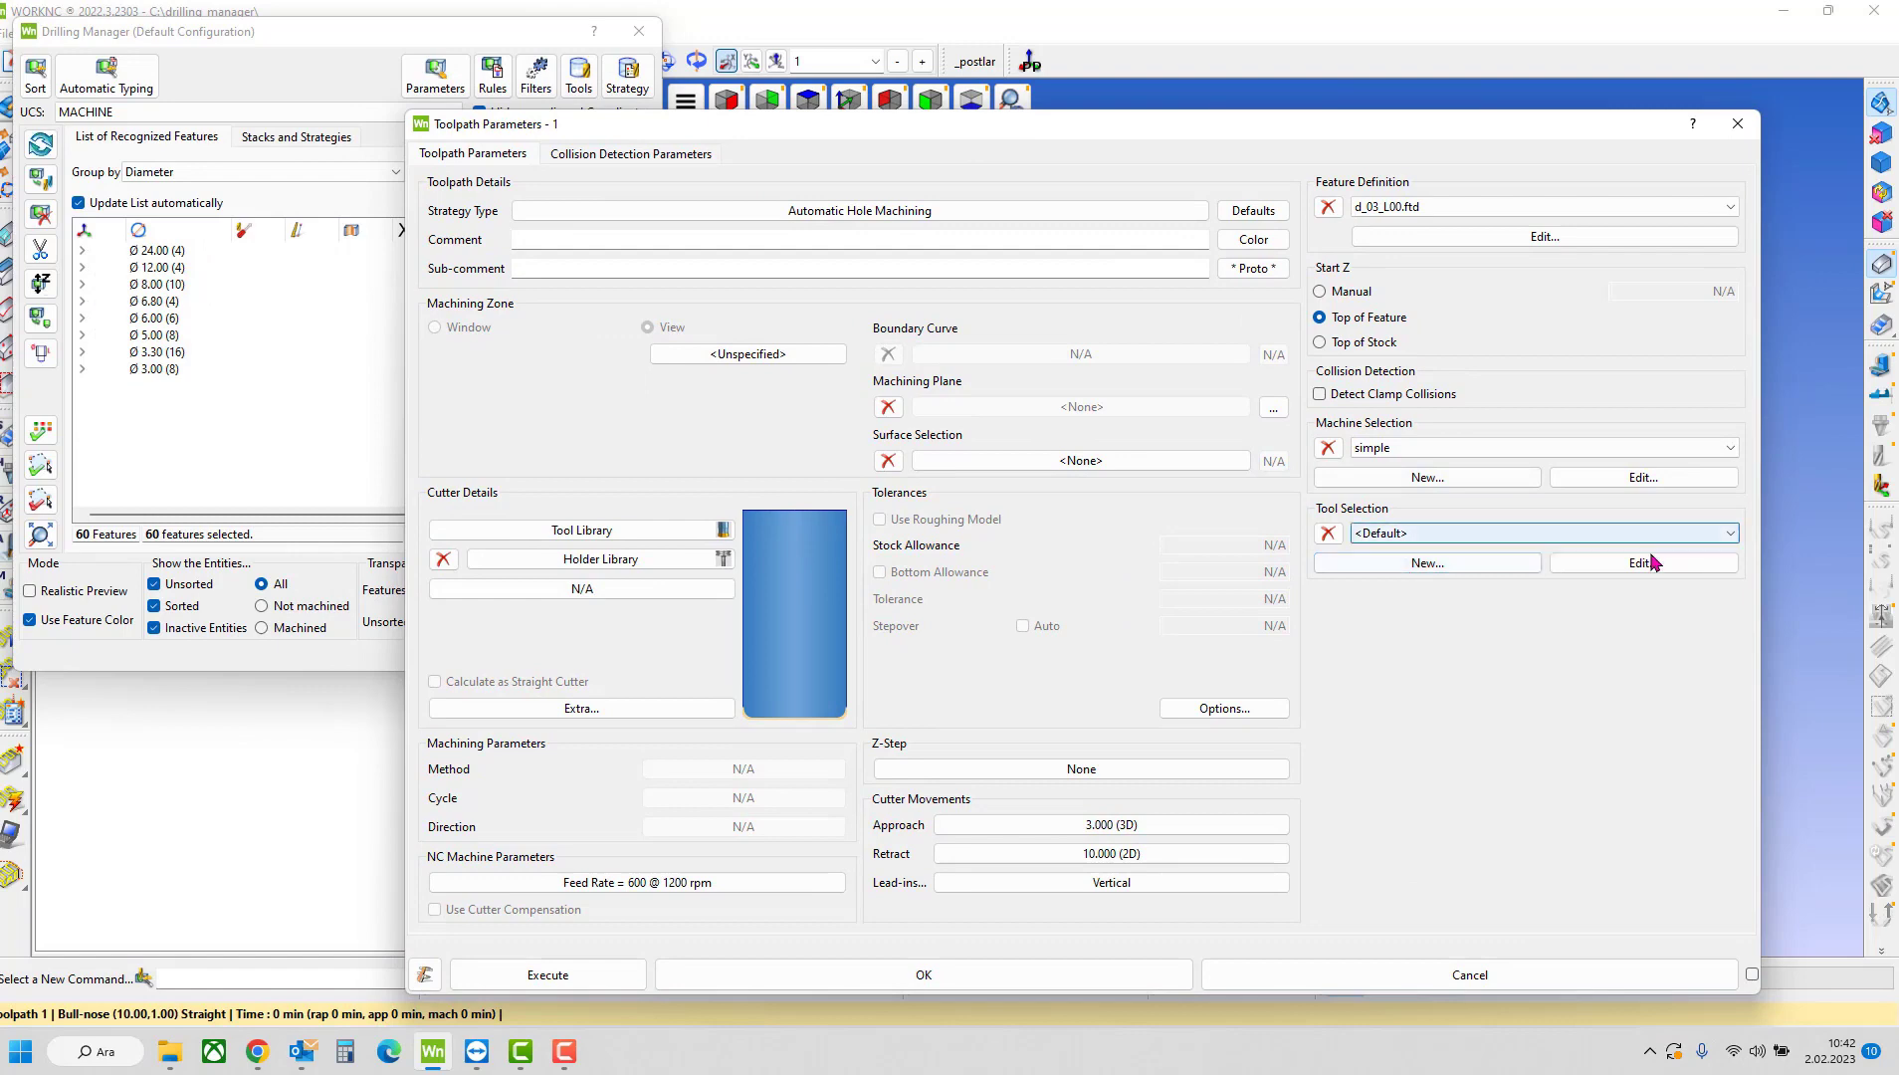
click(1590, 536)
click(1589, 595)
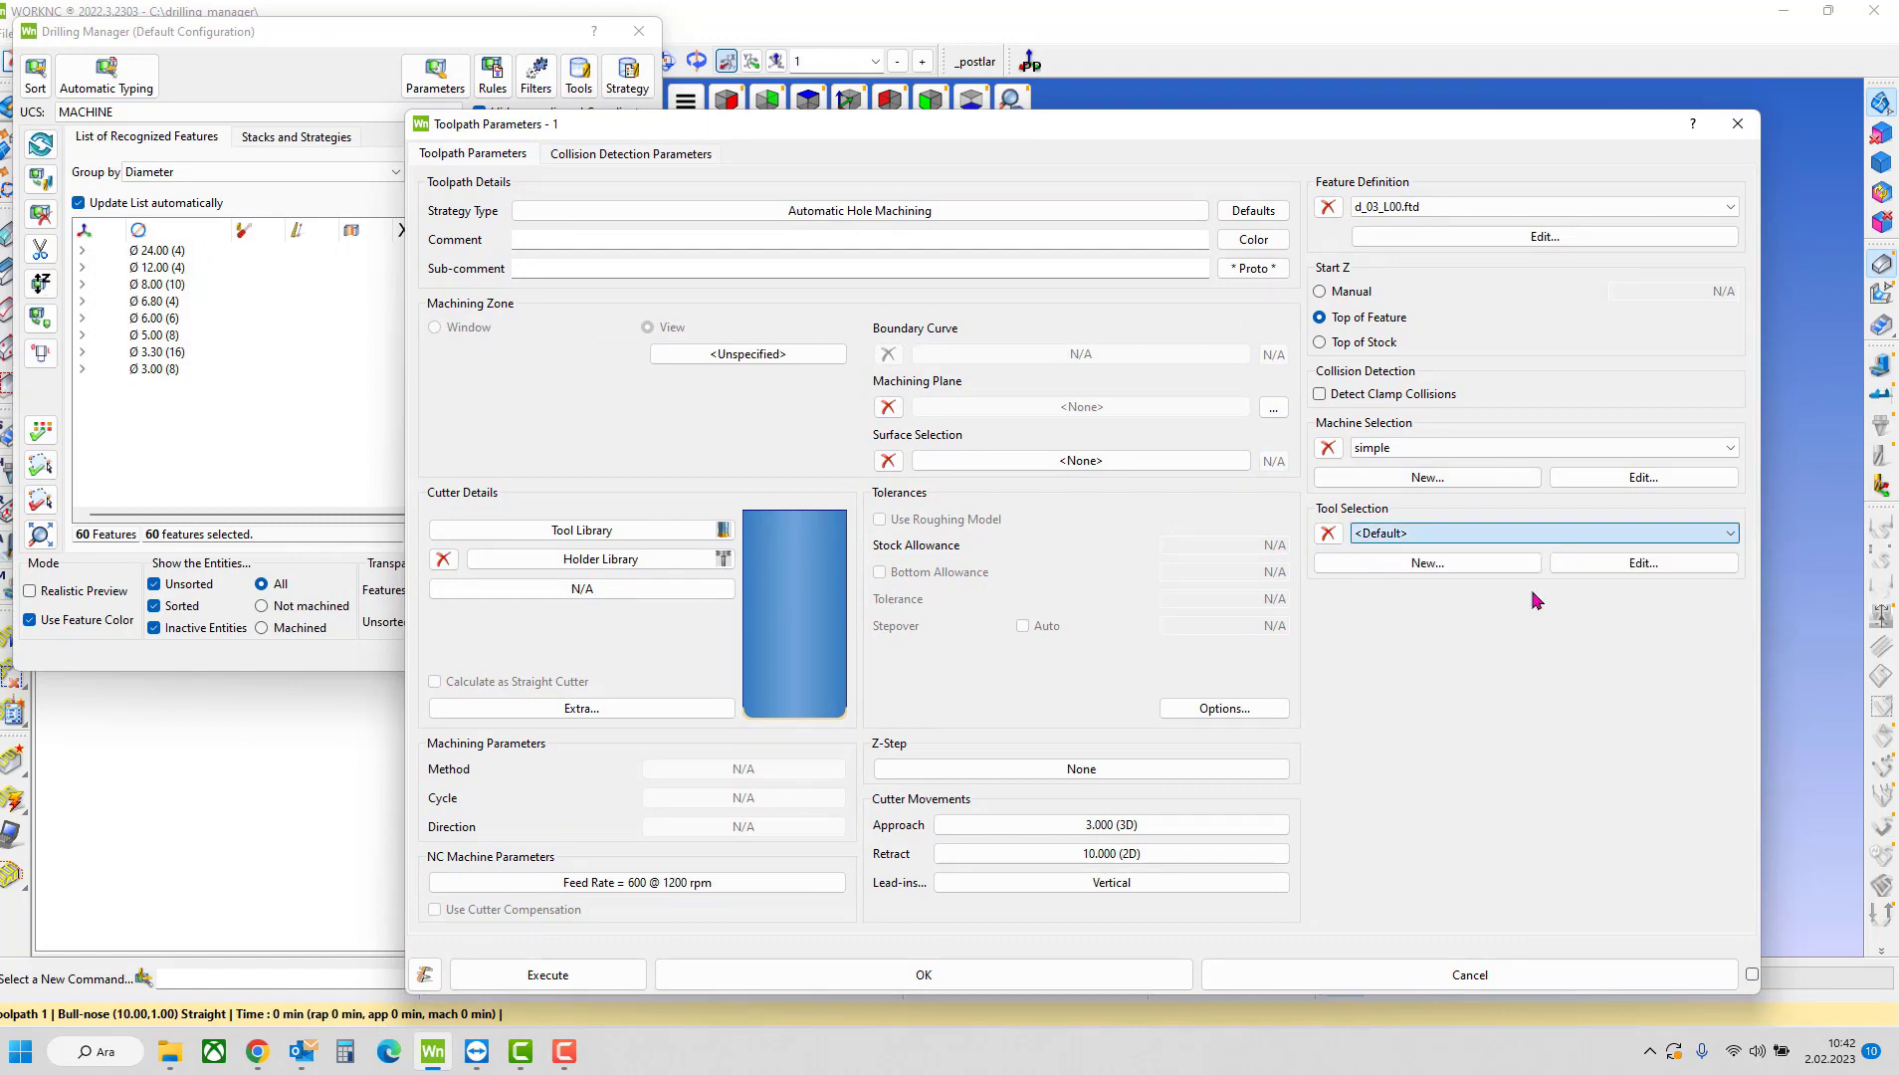
- Duplicate the 3.000 mm drill in the tool file, giving the copy diameter 3.3, number 1 and comment MATKAP
click(1638, 564)
drag(605, 130, 985, 62)
click(724, 531)
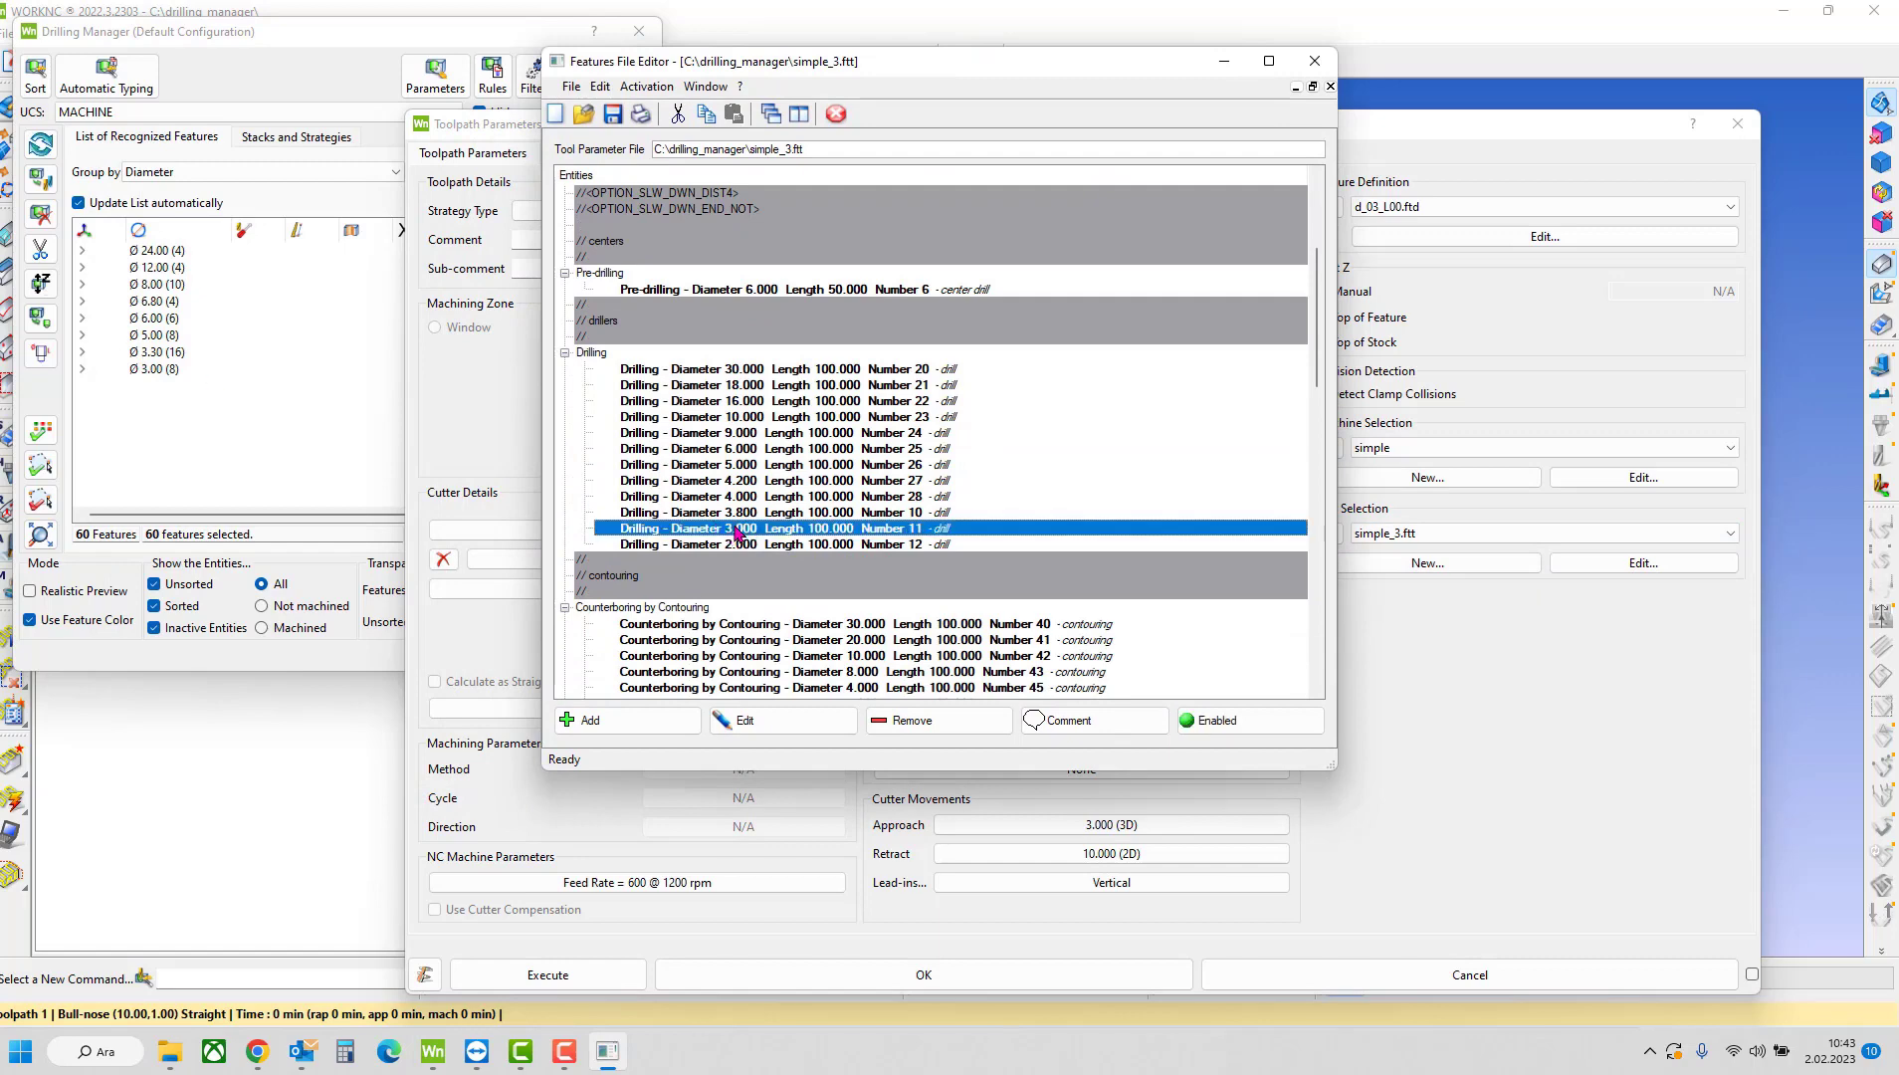
click(742, 124)
double_click(753, 527)
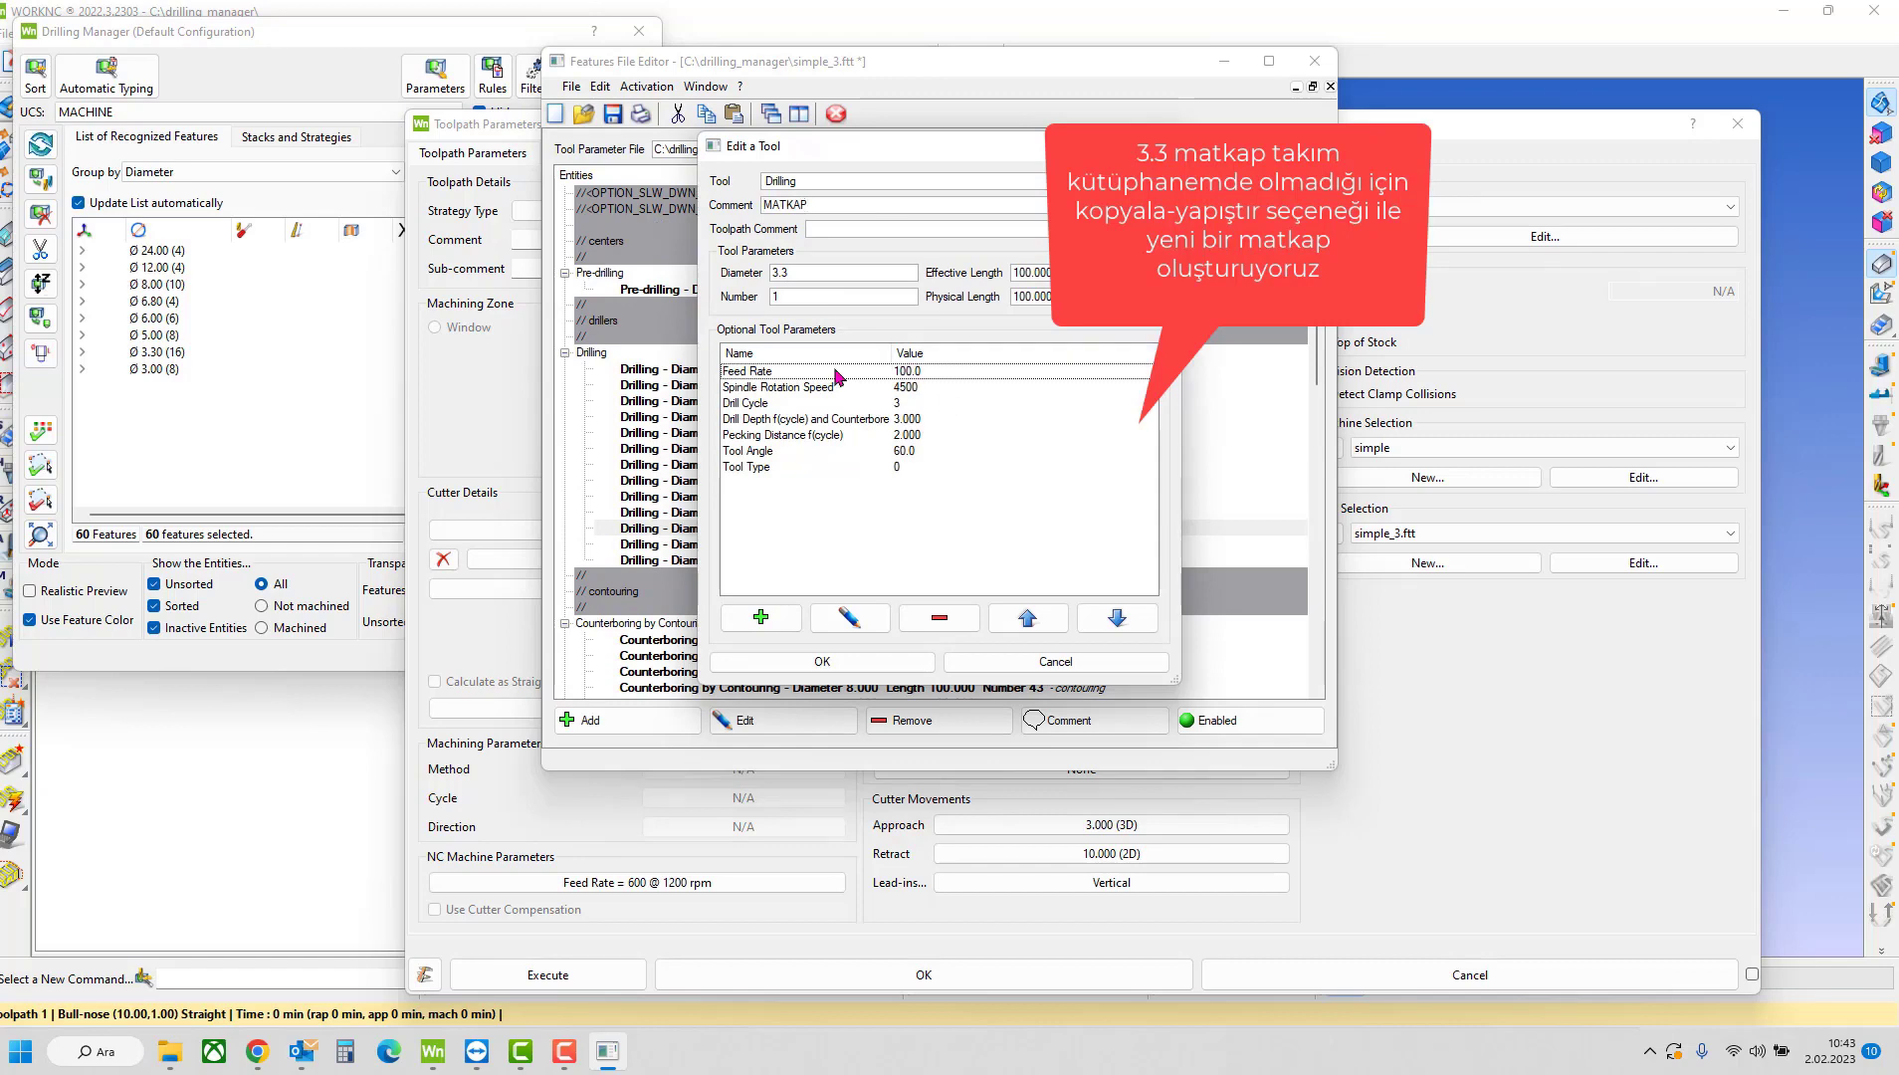
- Add an Approach Rate parameter of 100 to the 3.3 mm drill
click(892, 371)
click(861, 388)
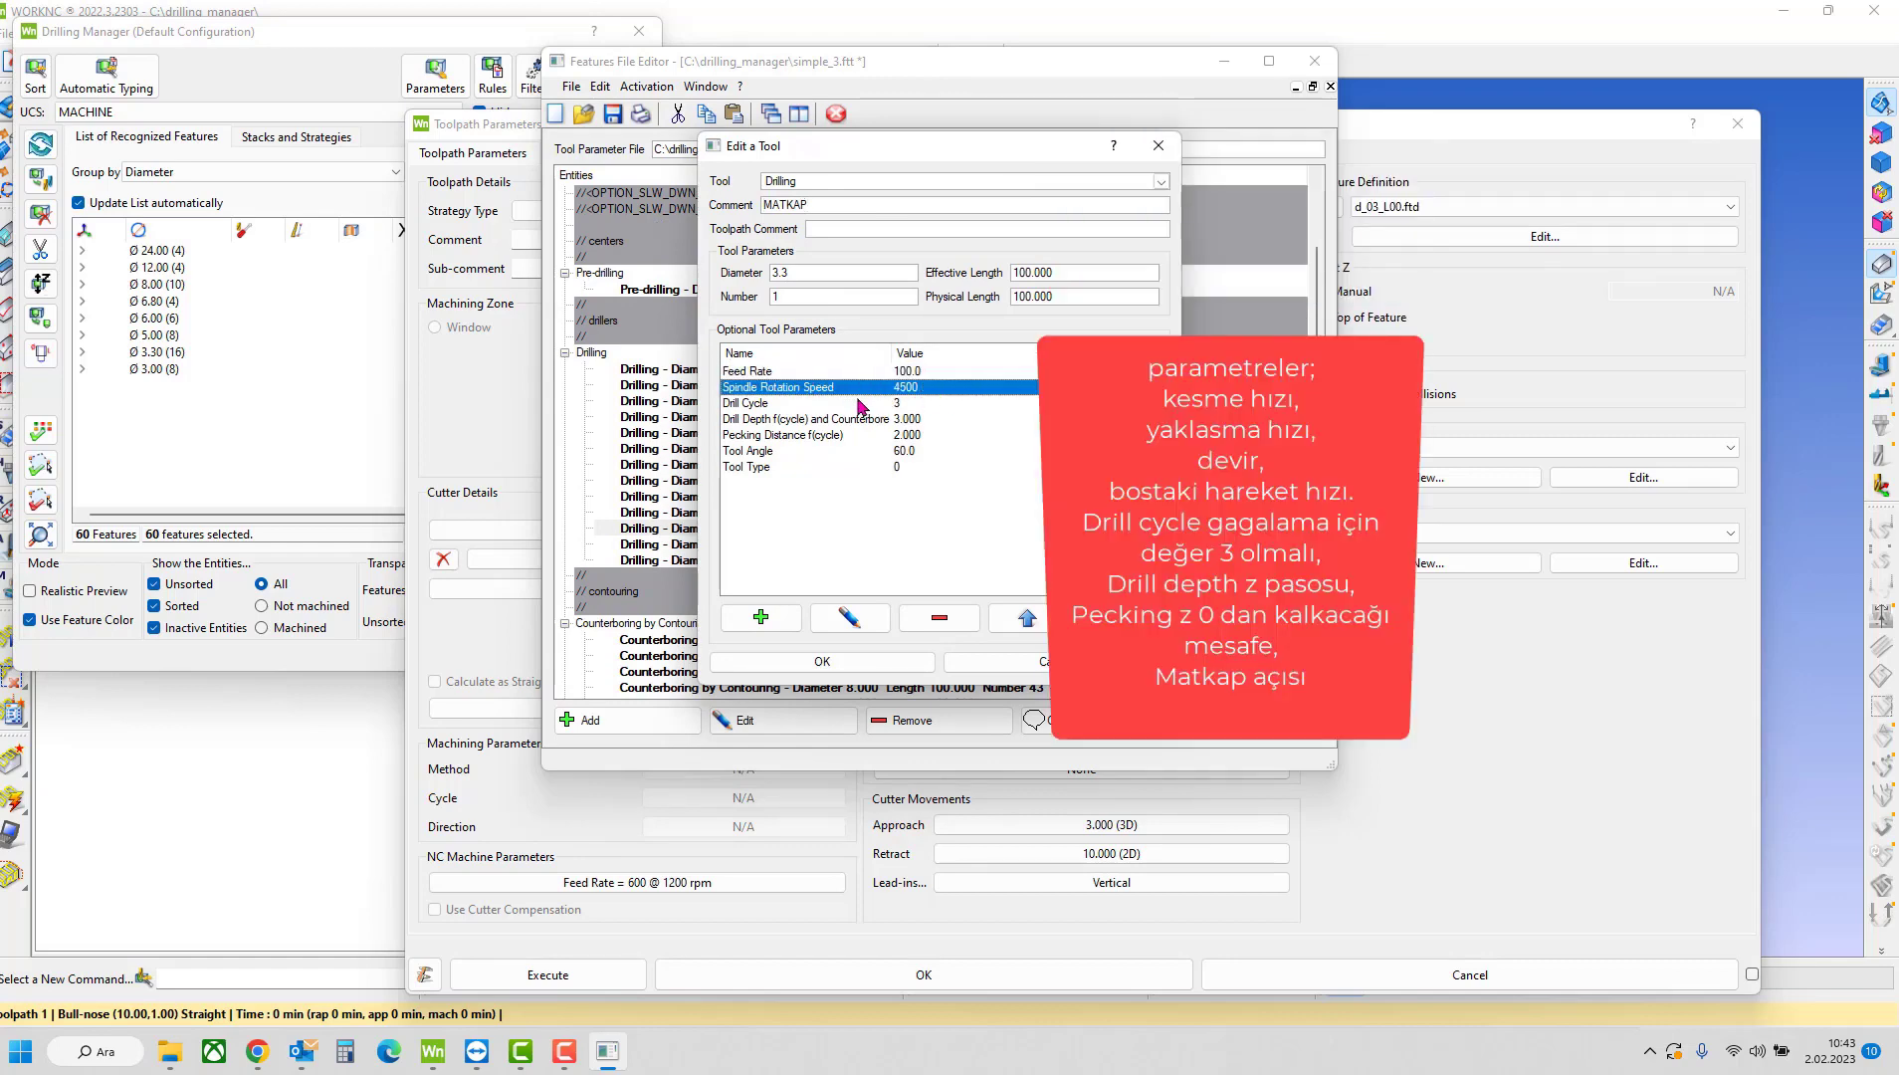
double_click(916, 438)
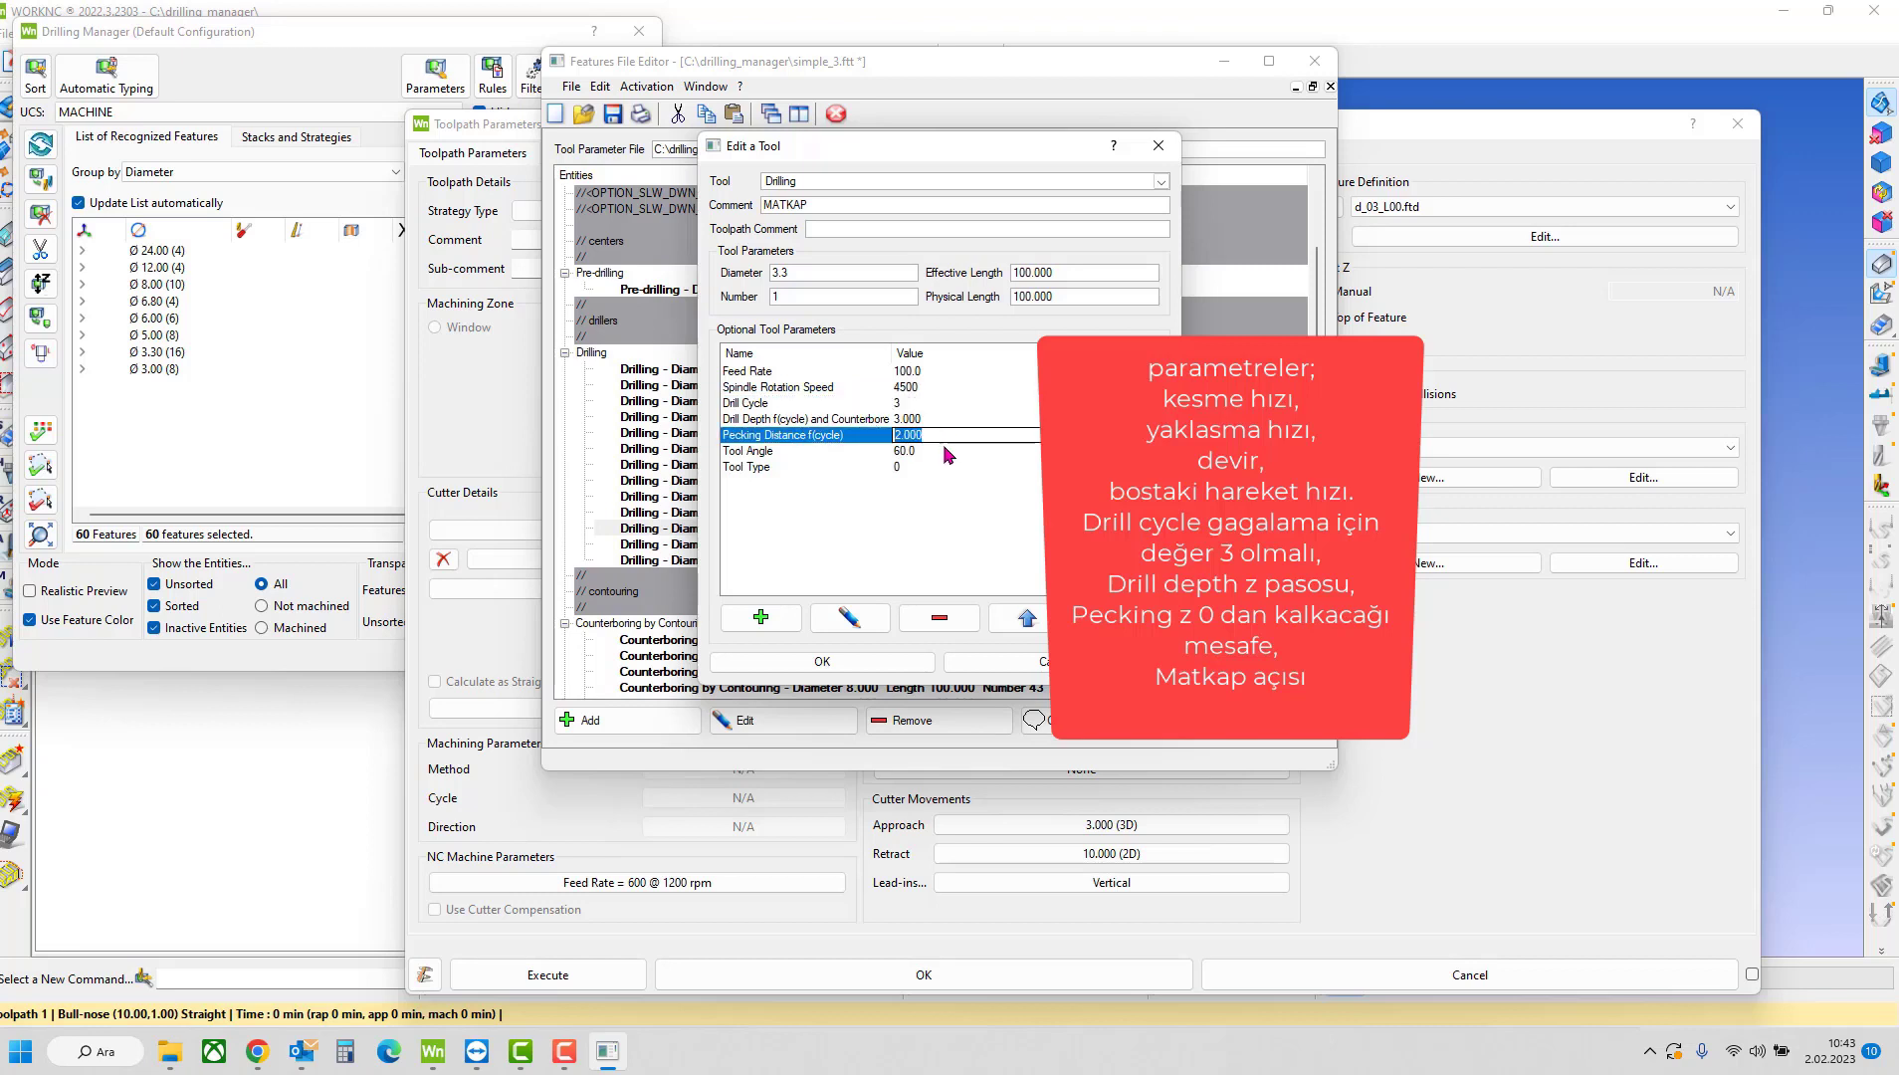
click(760, 617)
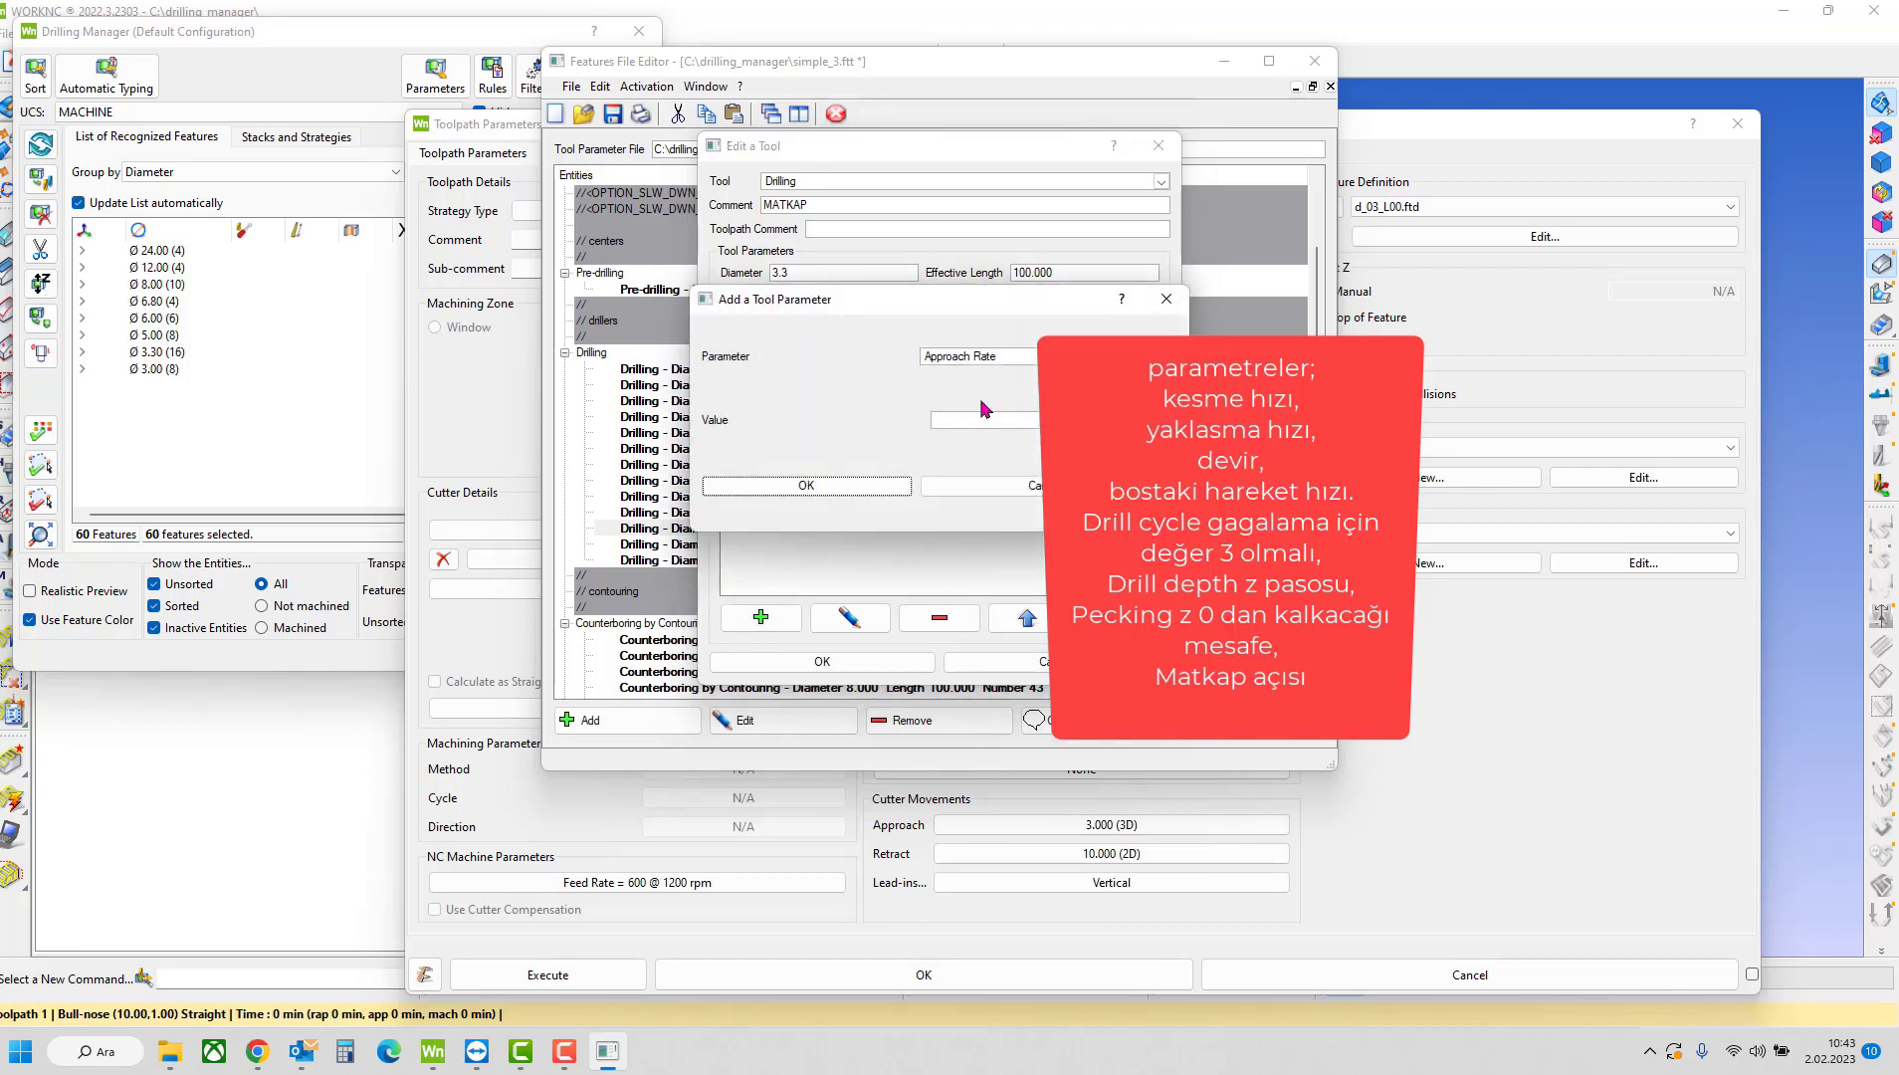
drag(943, 301, 1277, 342)
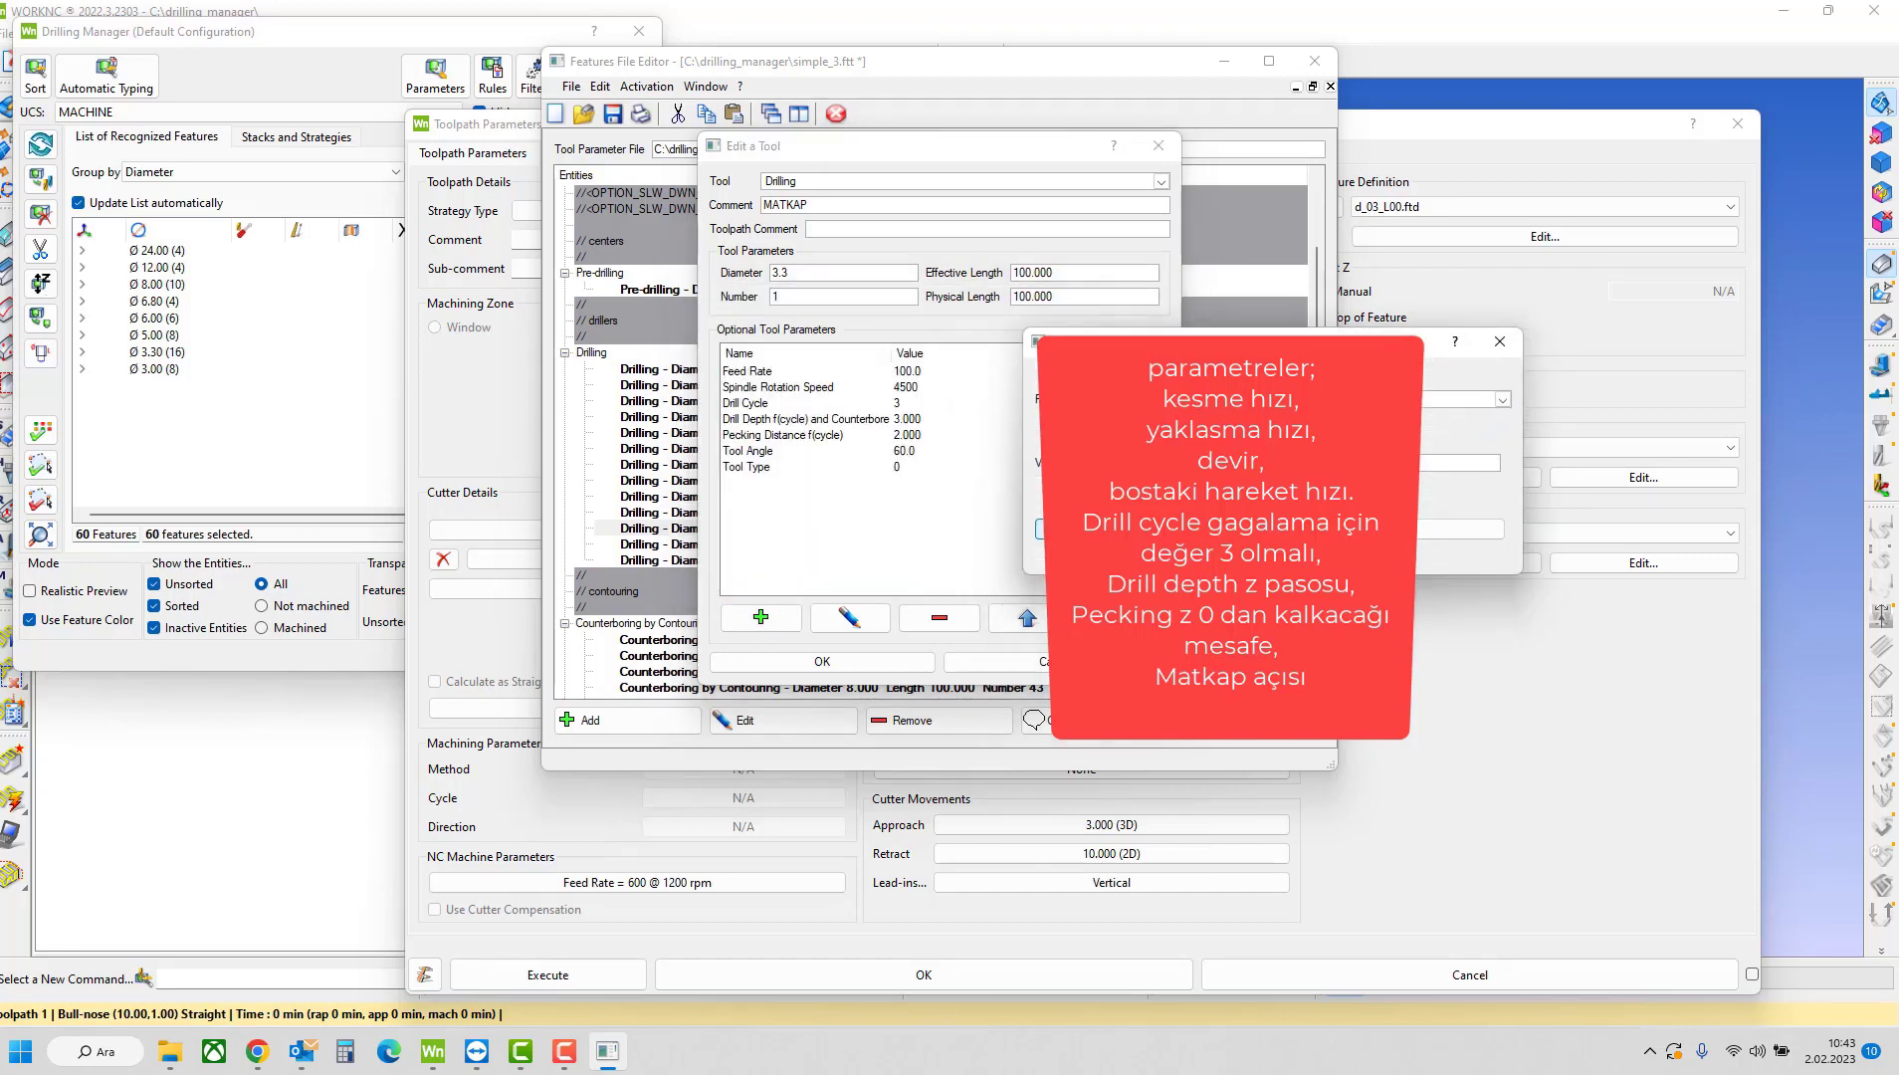
click(1125, 528)
- Add a Rapid Rate parameter of 8000 to the 3.3 mm drill
click(758, 617)
click(965, 427)
text(800)
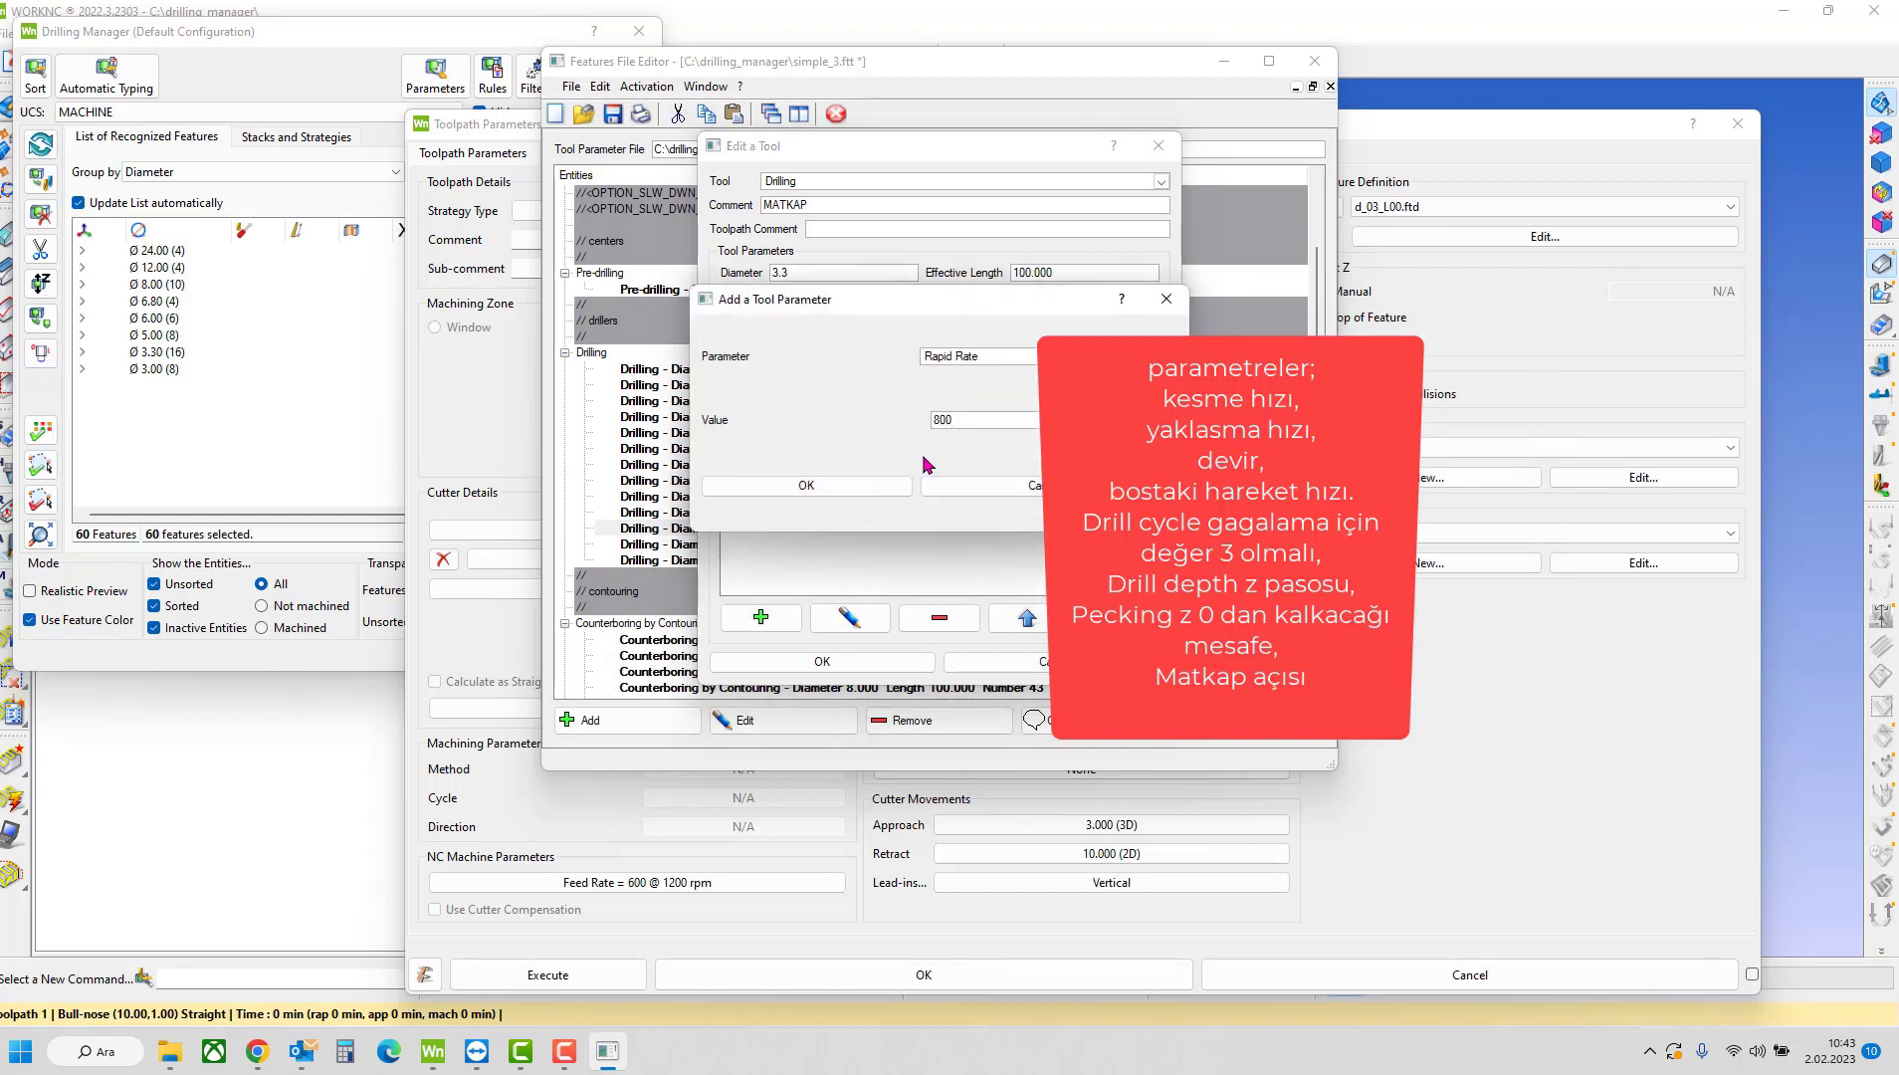
text(0)
click(854, 487)
click(854, 484)
- Reorder the drill's parameters so Approach Rate follows Feed Rate and Rapid Rate follows Spindle Rotation Speed
double_click(1026, 617)
double_click(1026, 617)
click(1026, 617)
click(1026, 617)
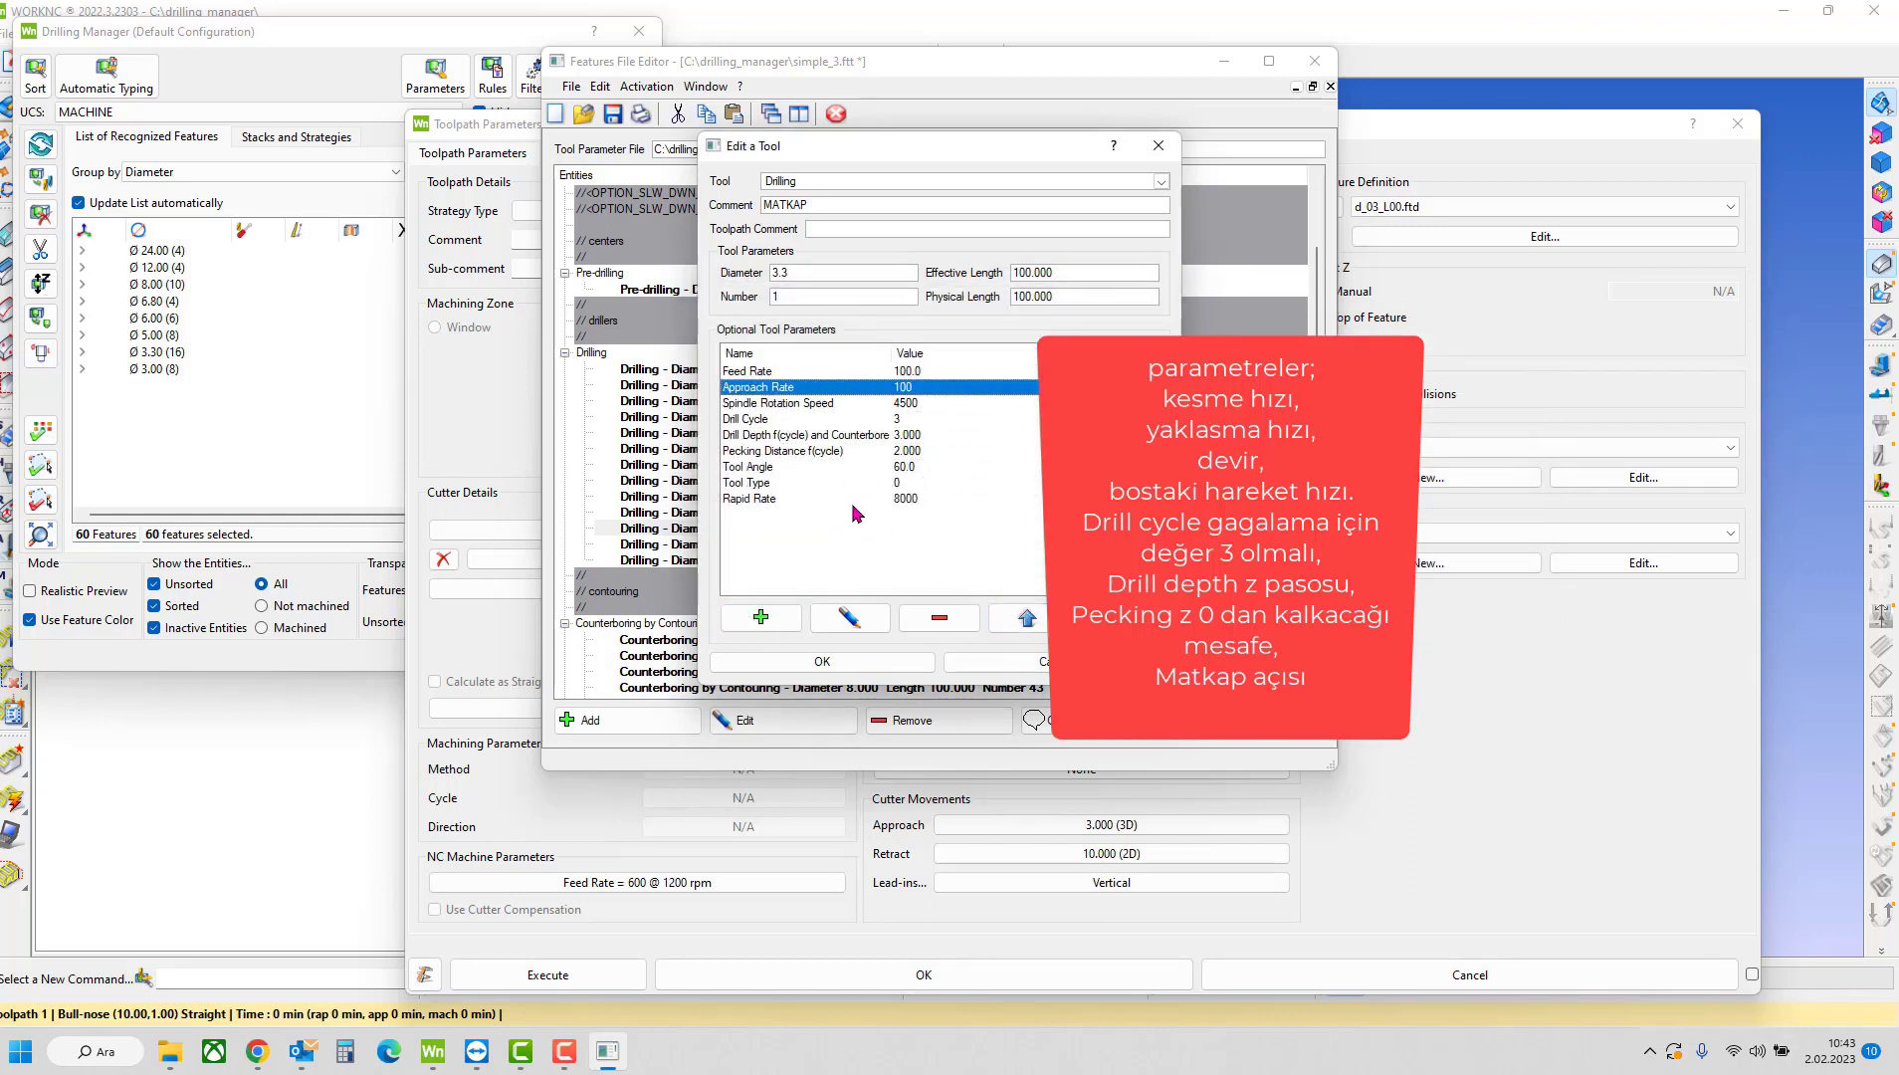
click(854, 498)
click(1026, 617)
double_click(1026, 617)
double_click(1026, 617)
- Set the 3.3 mm drill's Feed Rate to 40
double_click(962, 371)
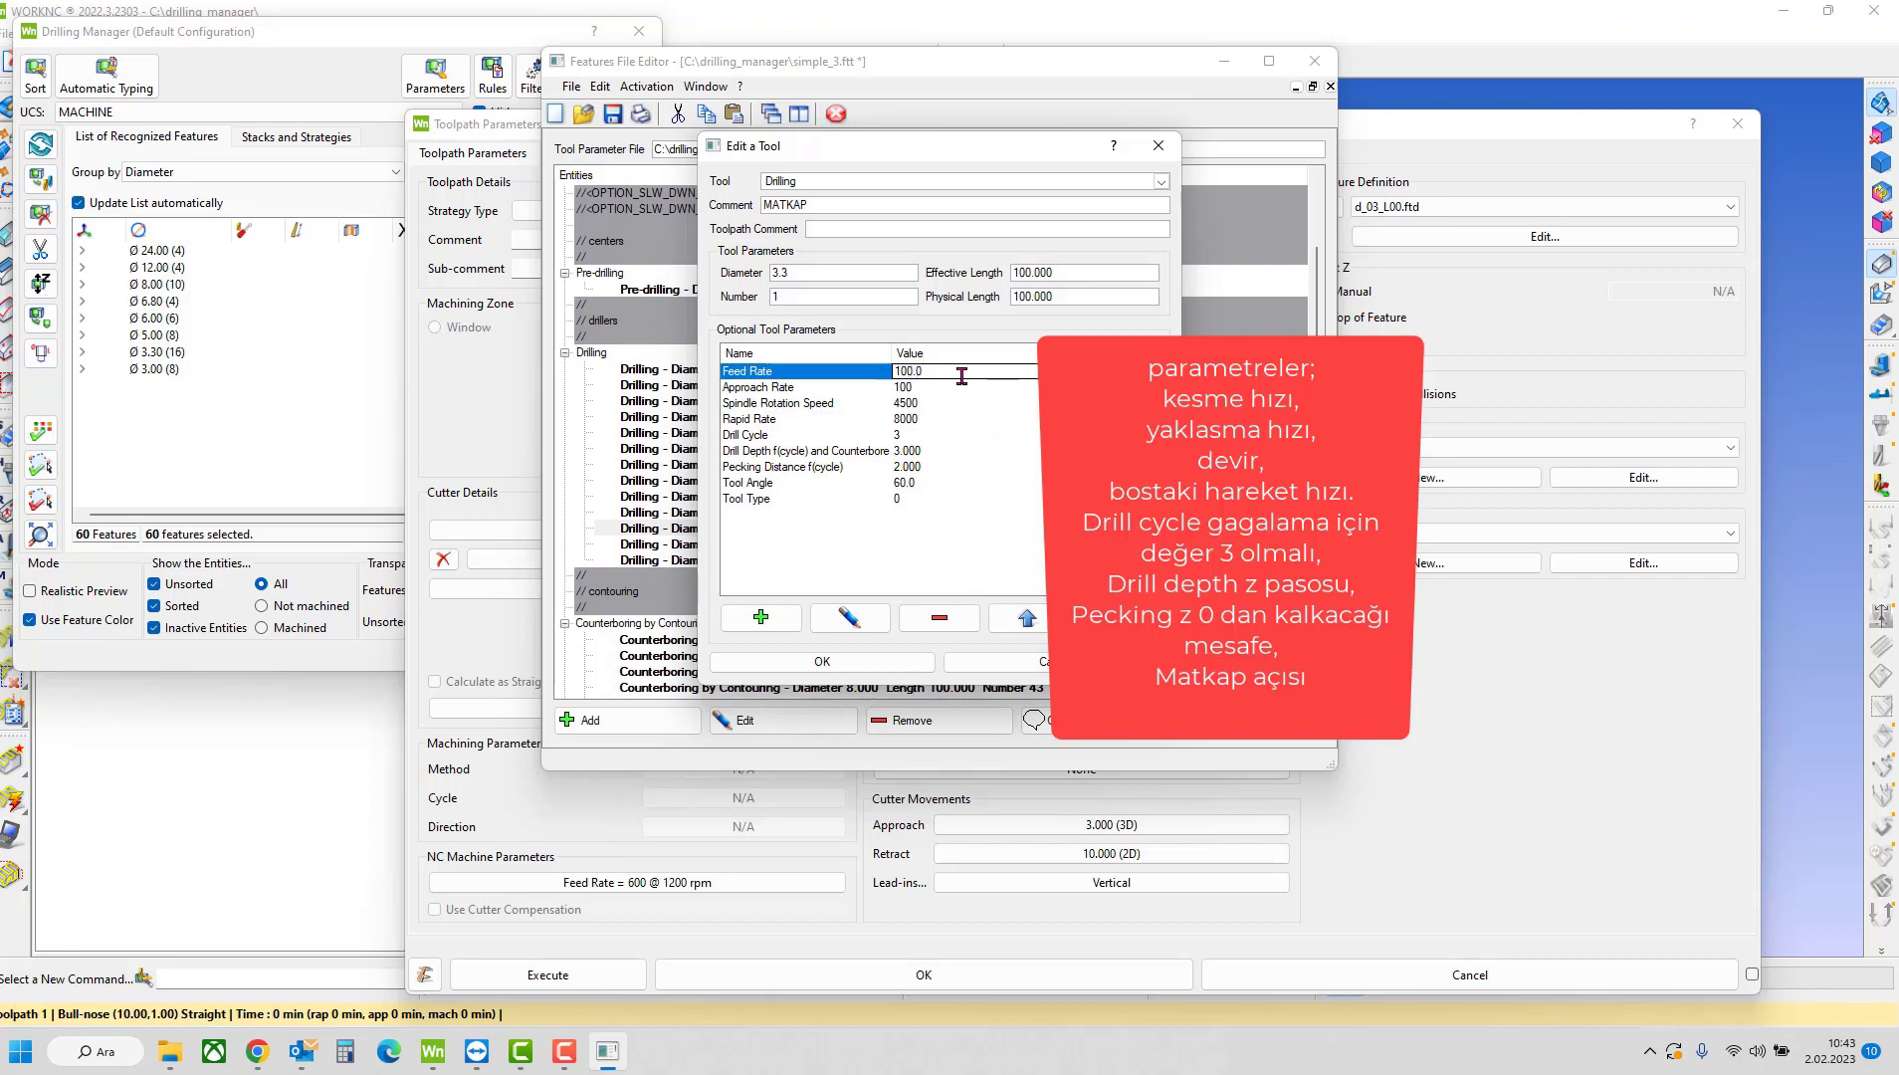
click(760, 617)
click(976, 356)
scroll(1040, 434, down, 5)
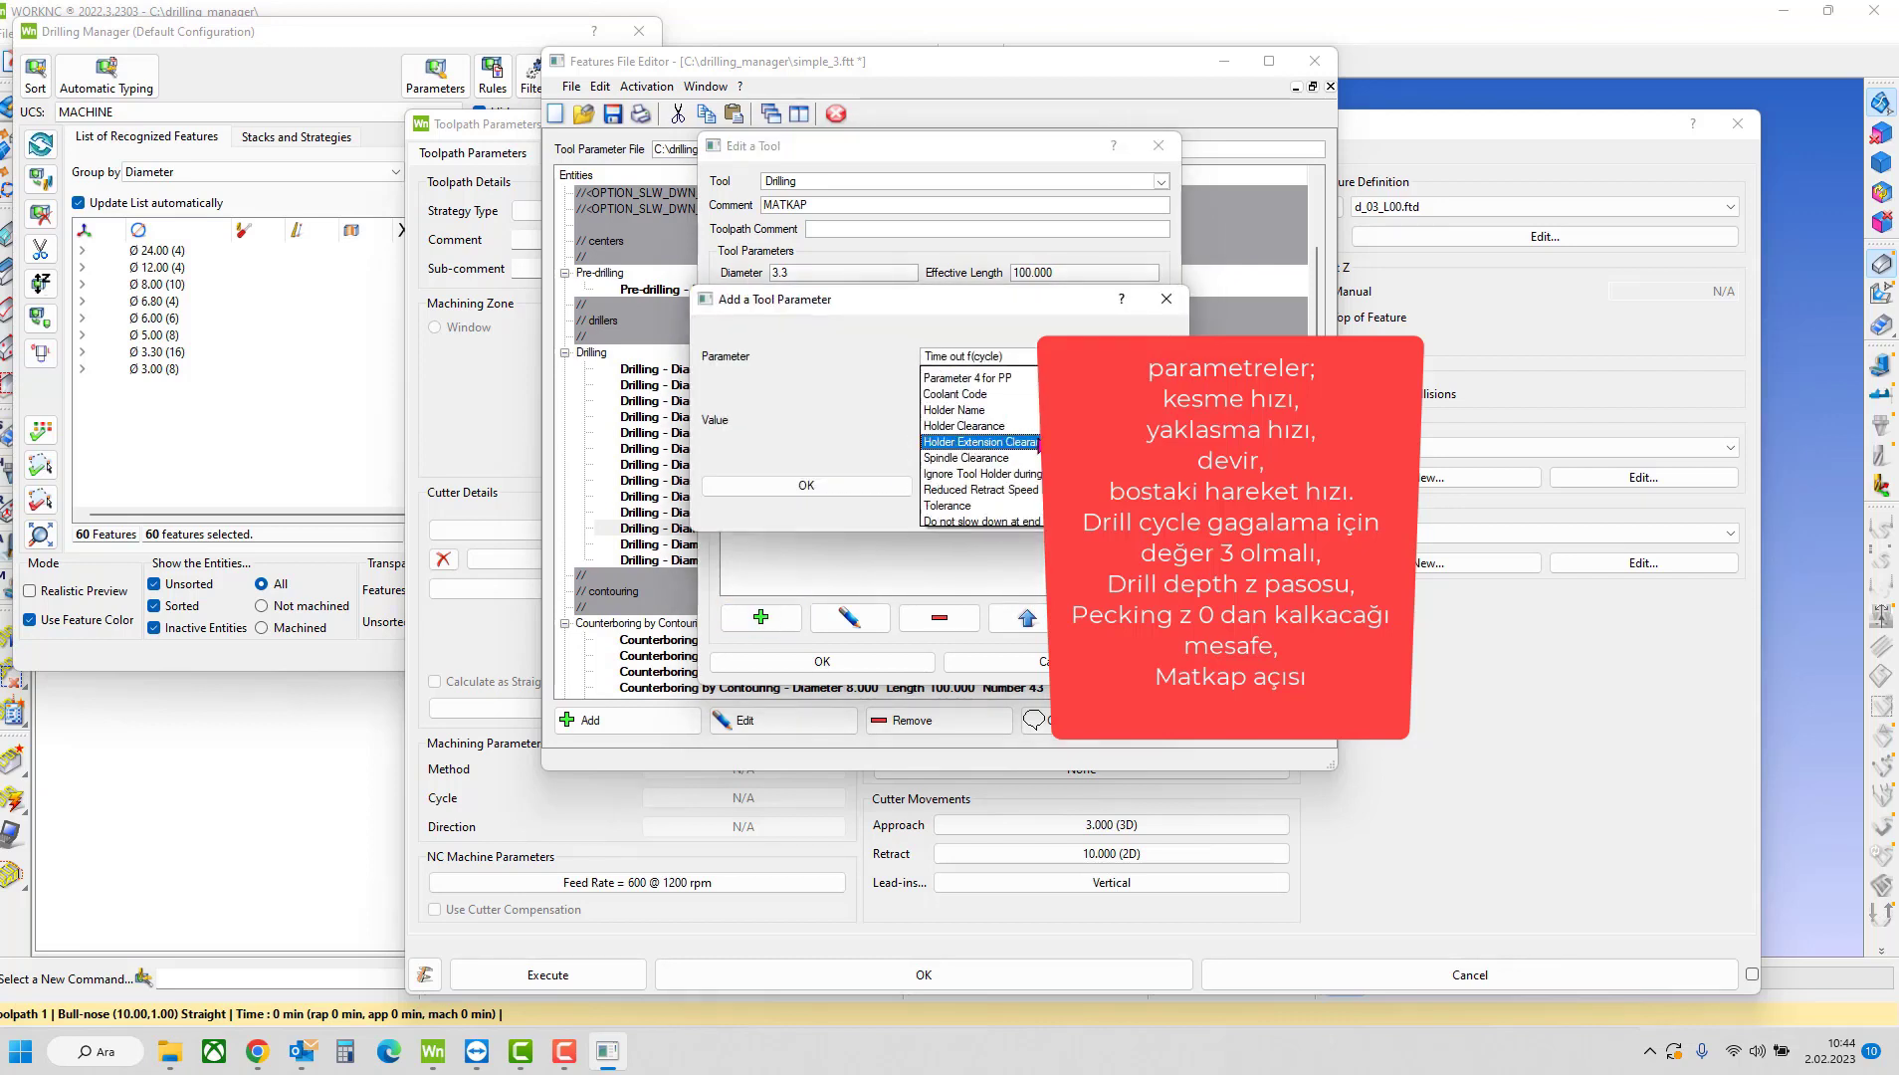
click(867, 400)
click(920, 486)
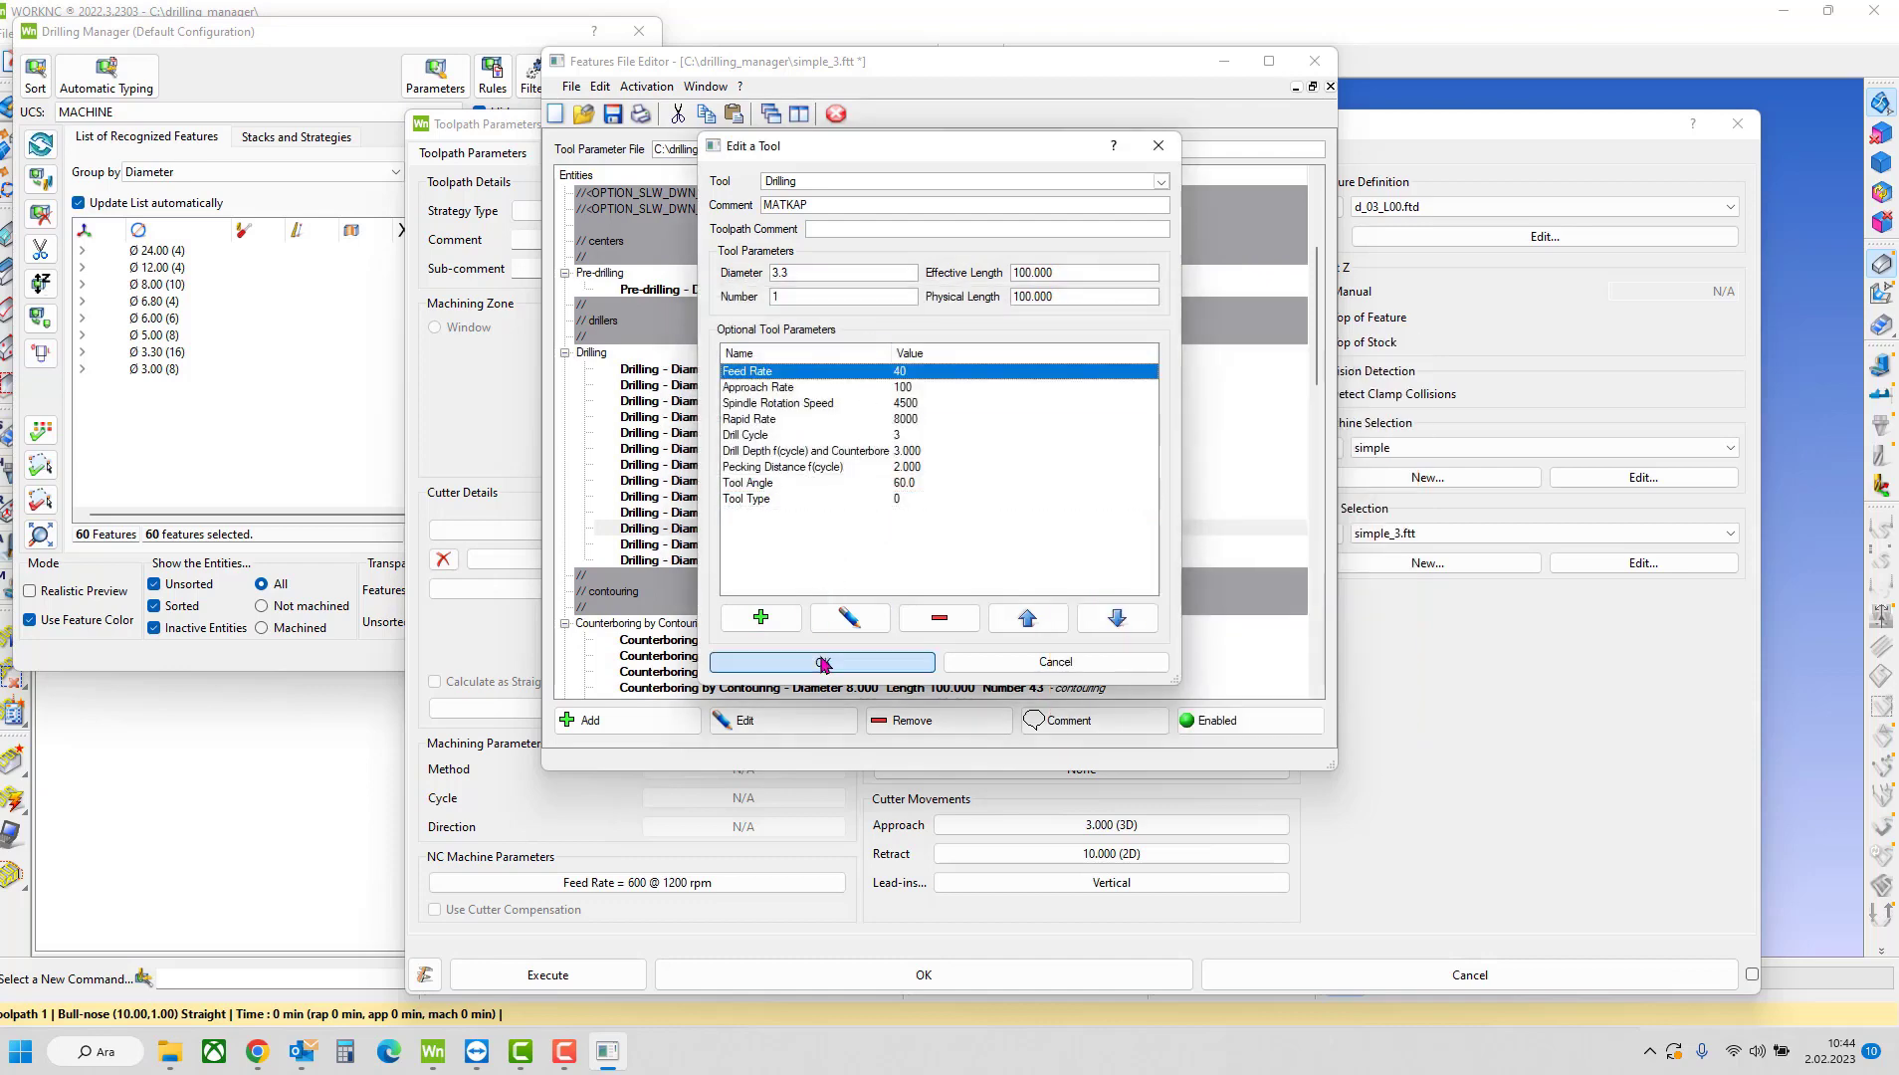
- Save the 3.3 mm drill, then duplicate the 6 mm drill and define one copy with diameter 6.8 and comment MATKAP
click(836, 661)
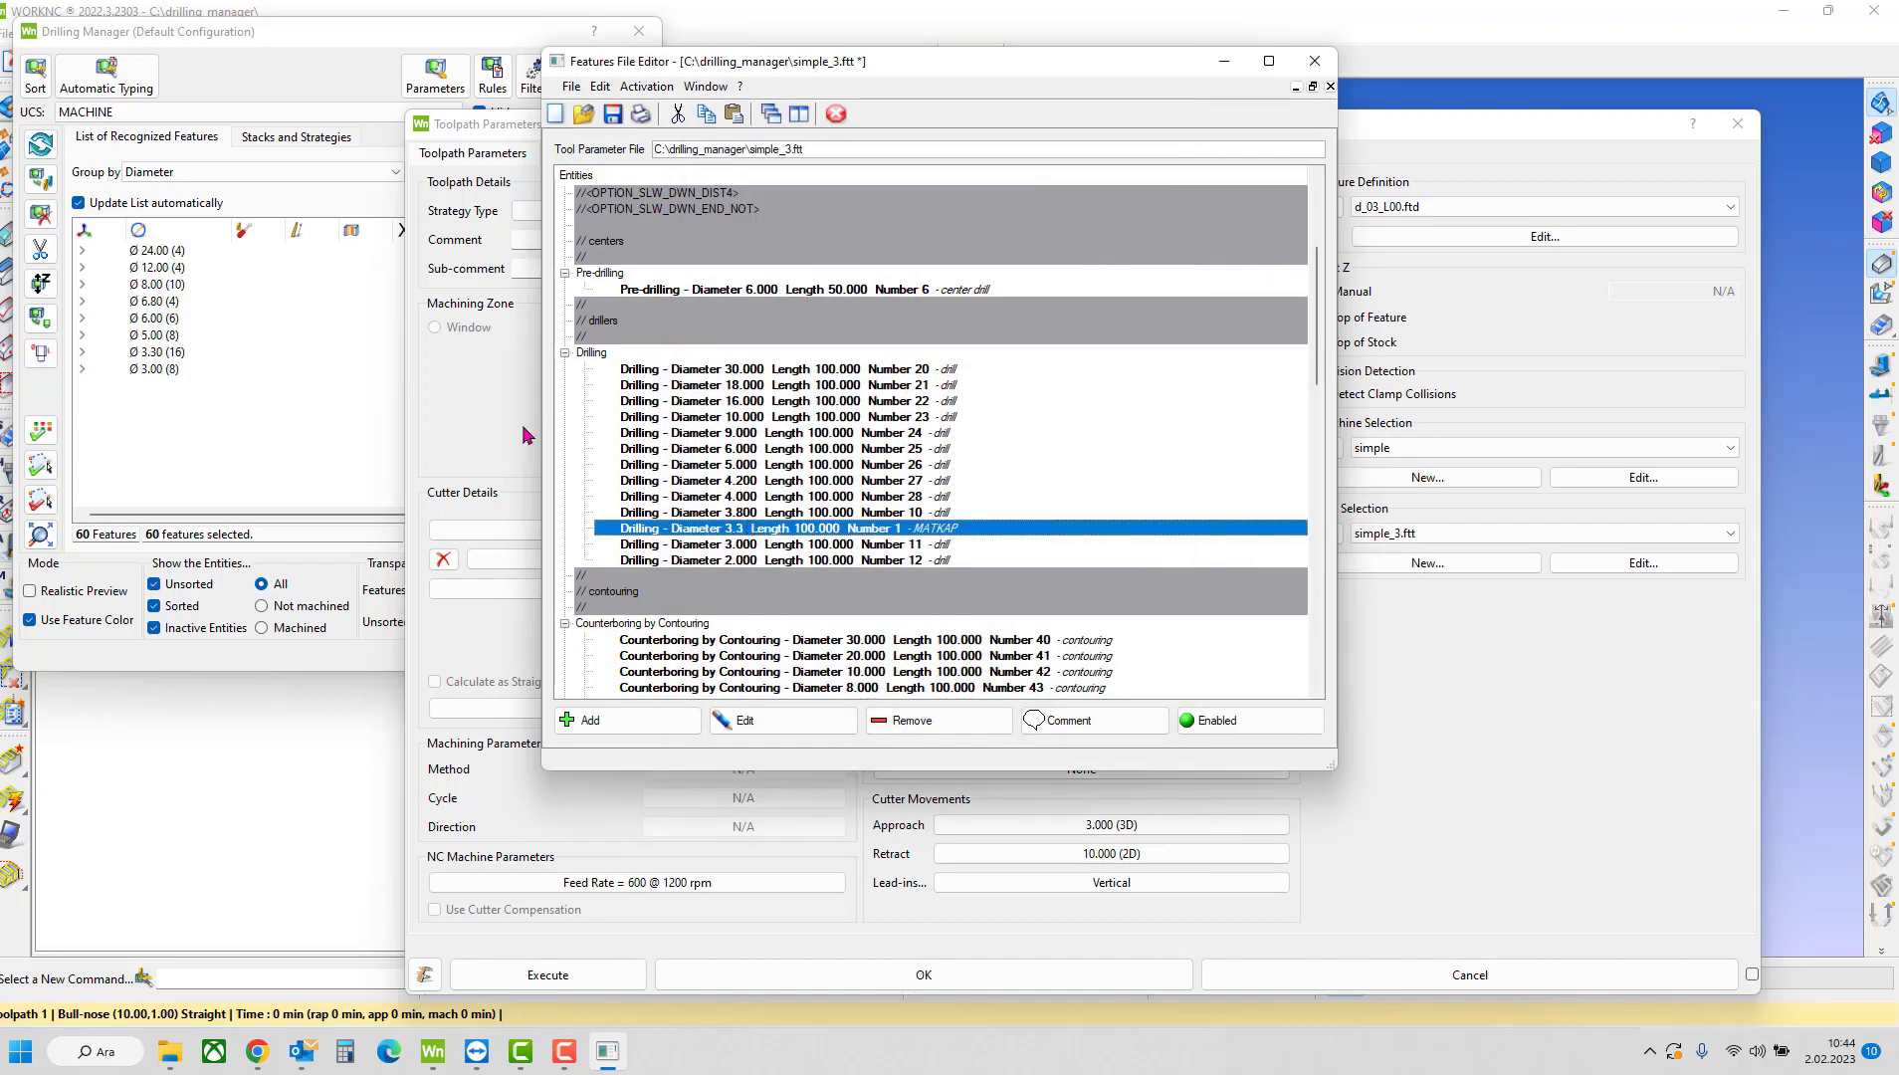
drag(709, 464, 709, 450)
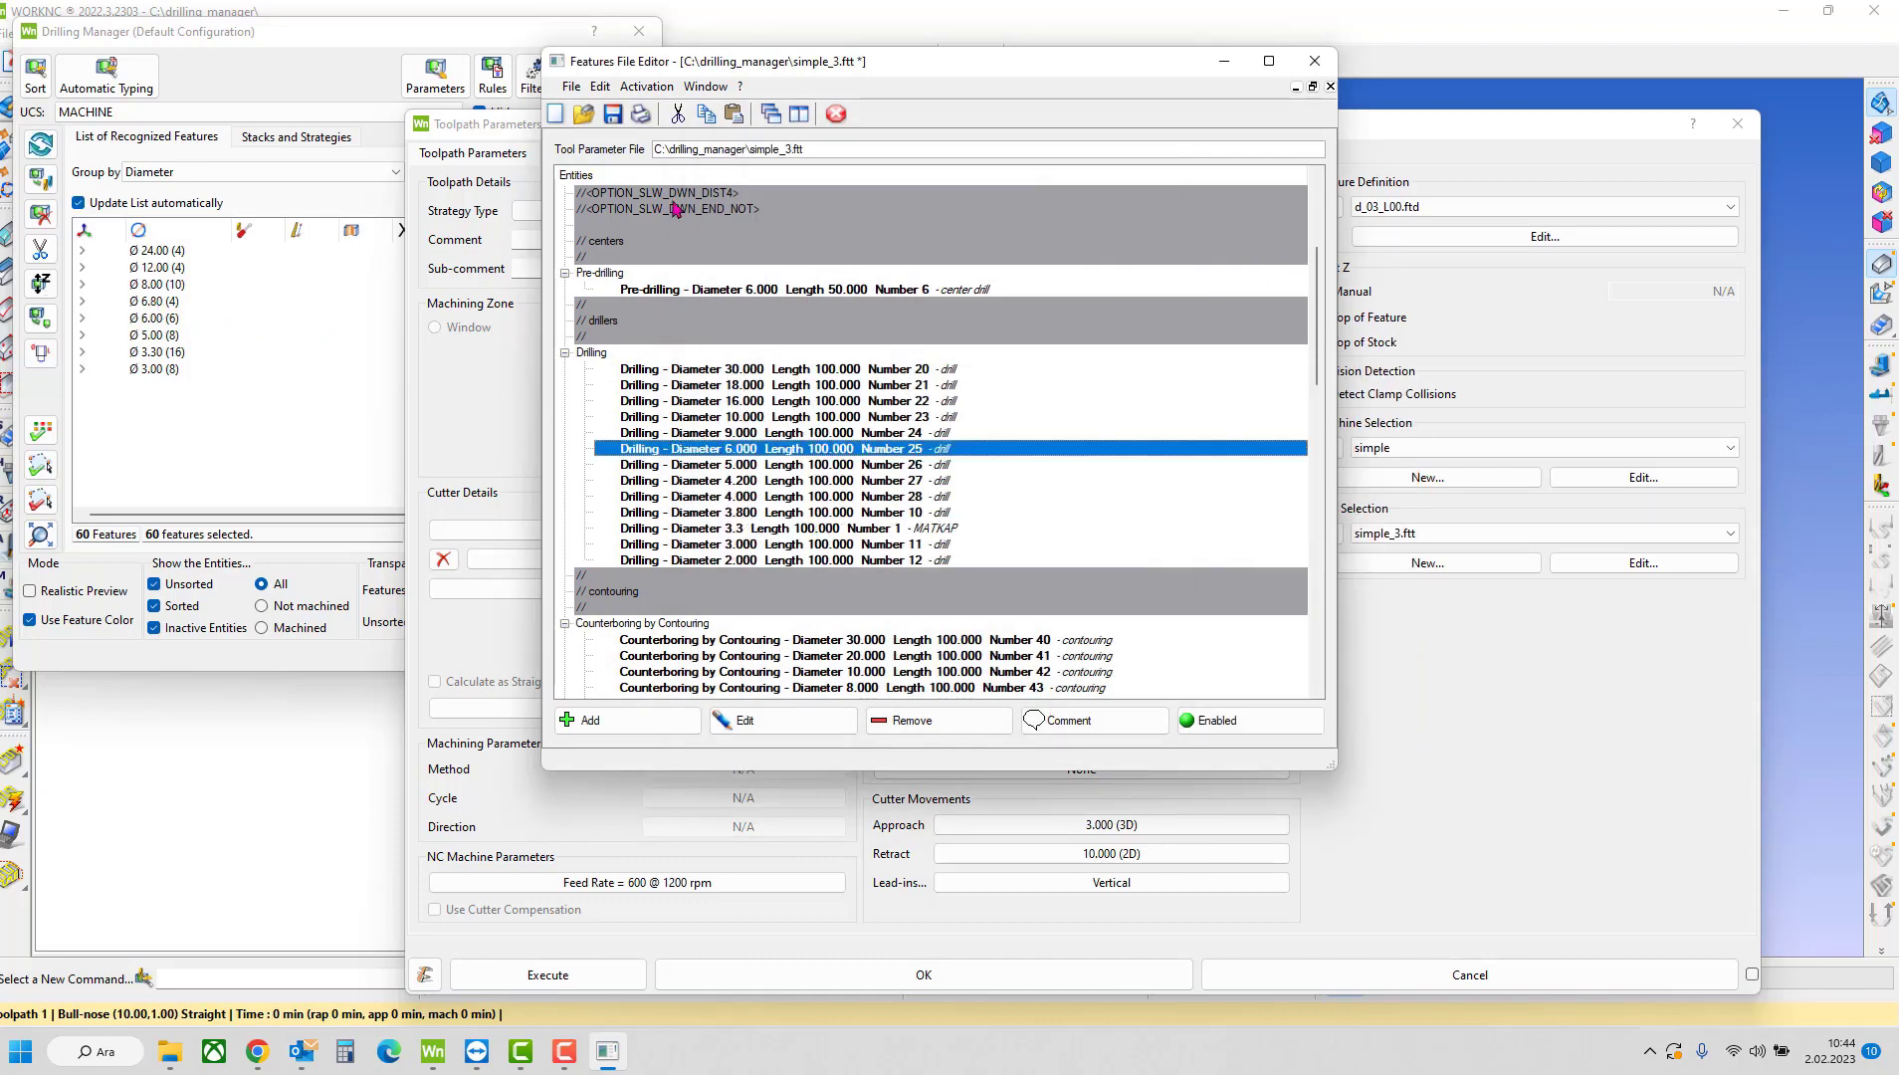
click(705, 117)
click(734, 114)
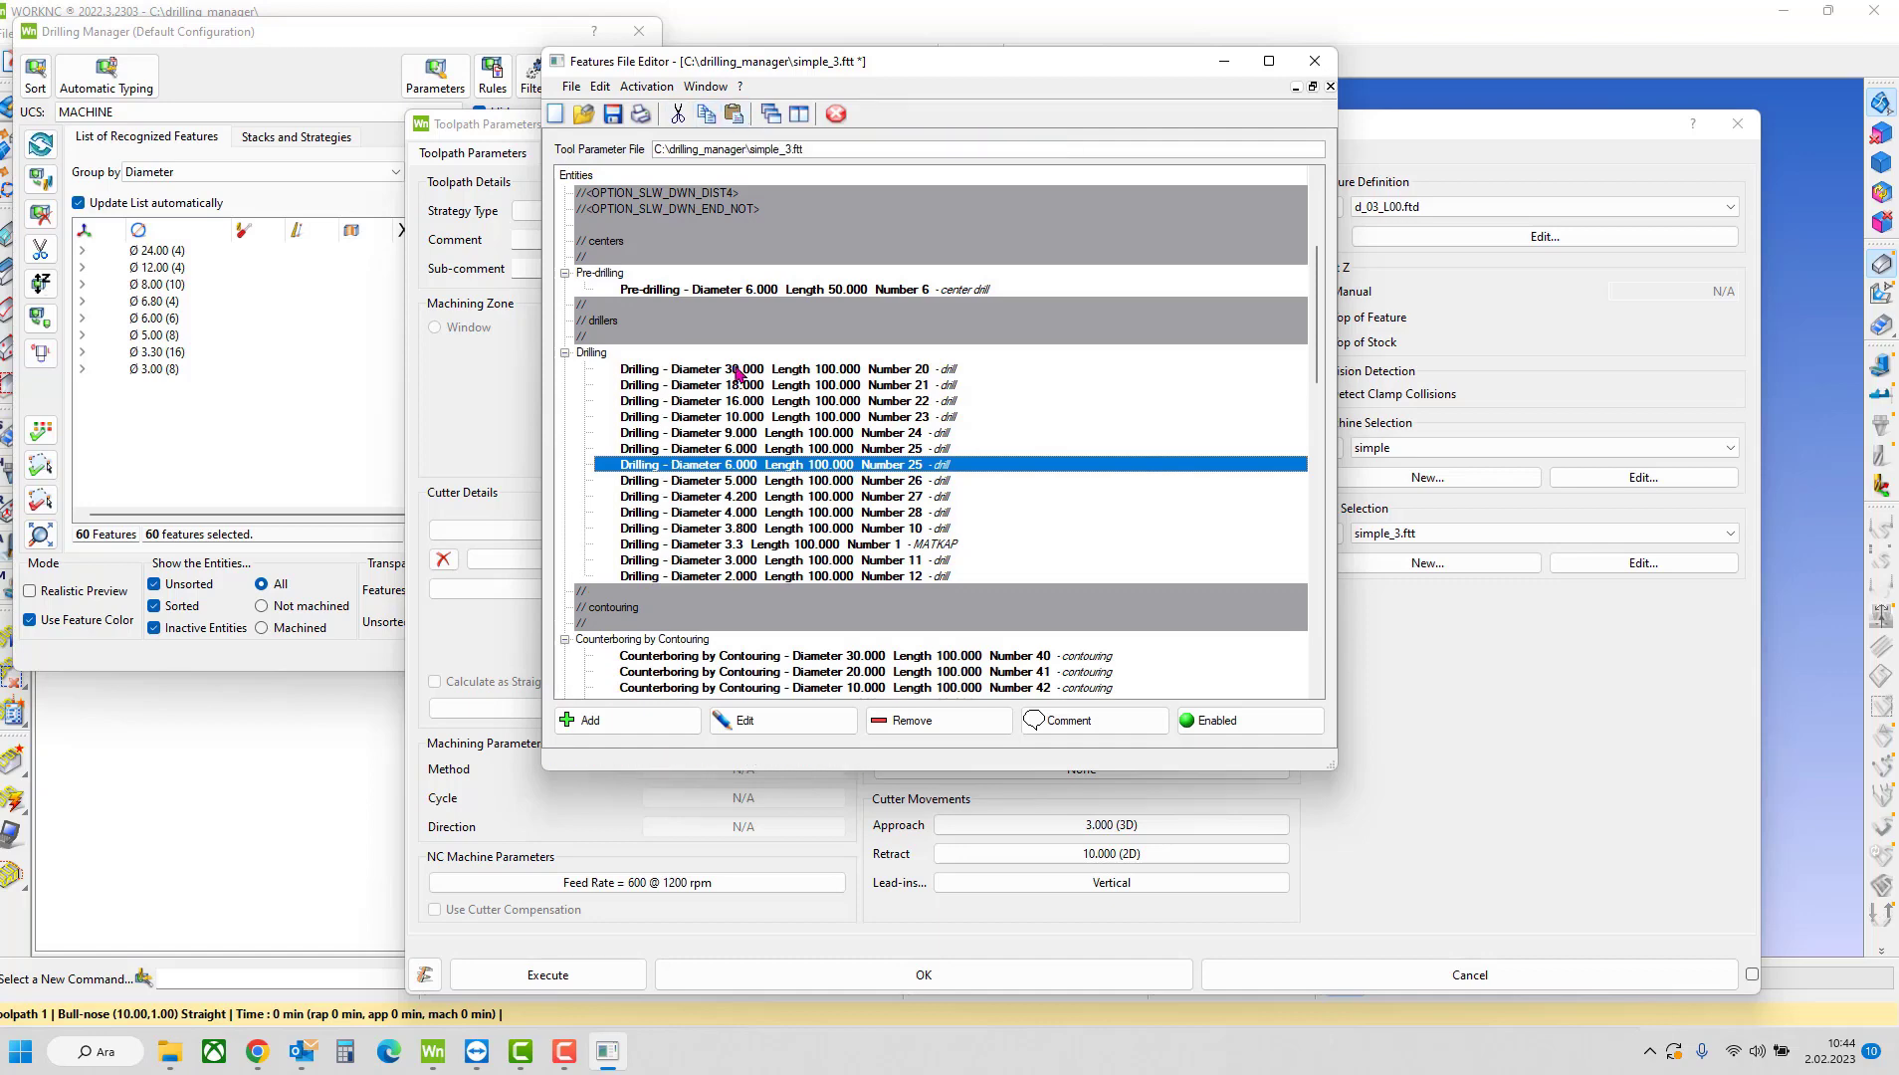
double_click(749, 449)
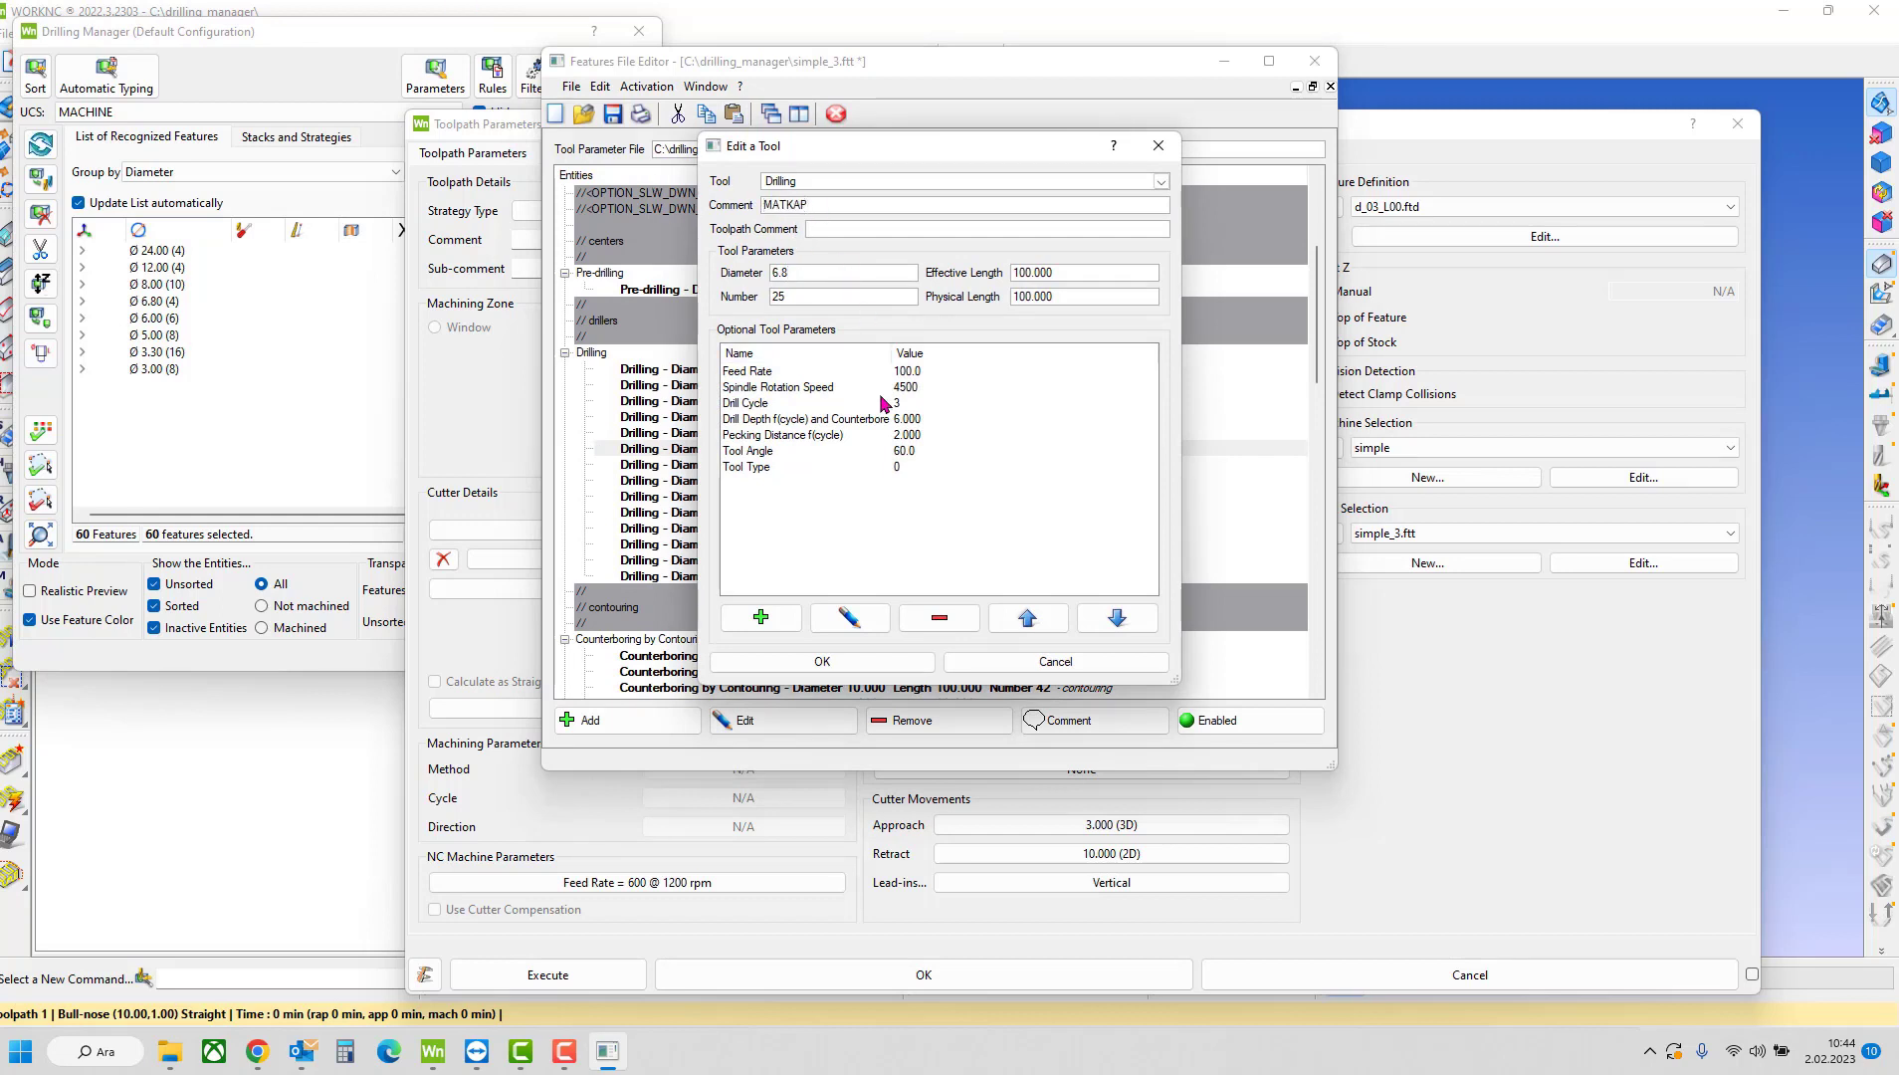
- Add an Approach Rate of 100 and a Rapid Rate of 8000 to the 6.8 mm drill's parameters
click(848, 372)
click(760, 617)
text(10)
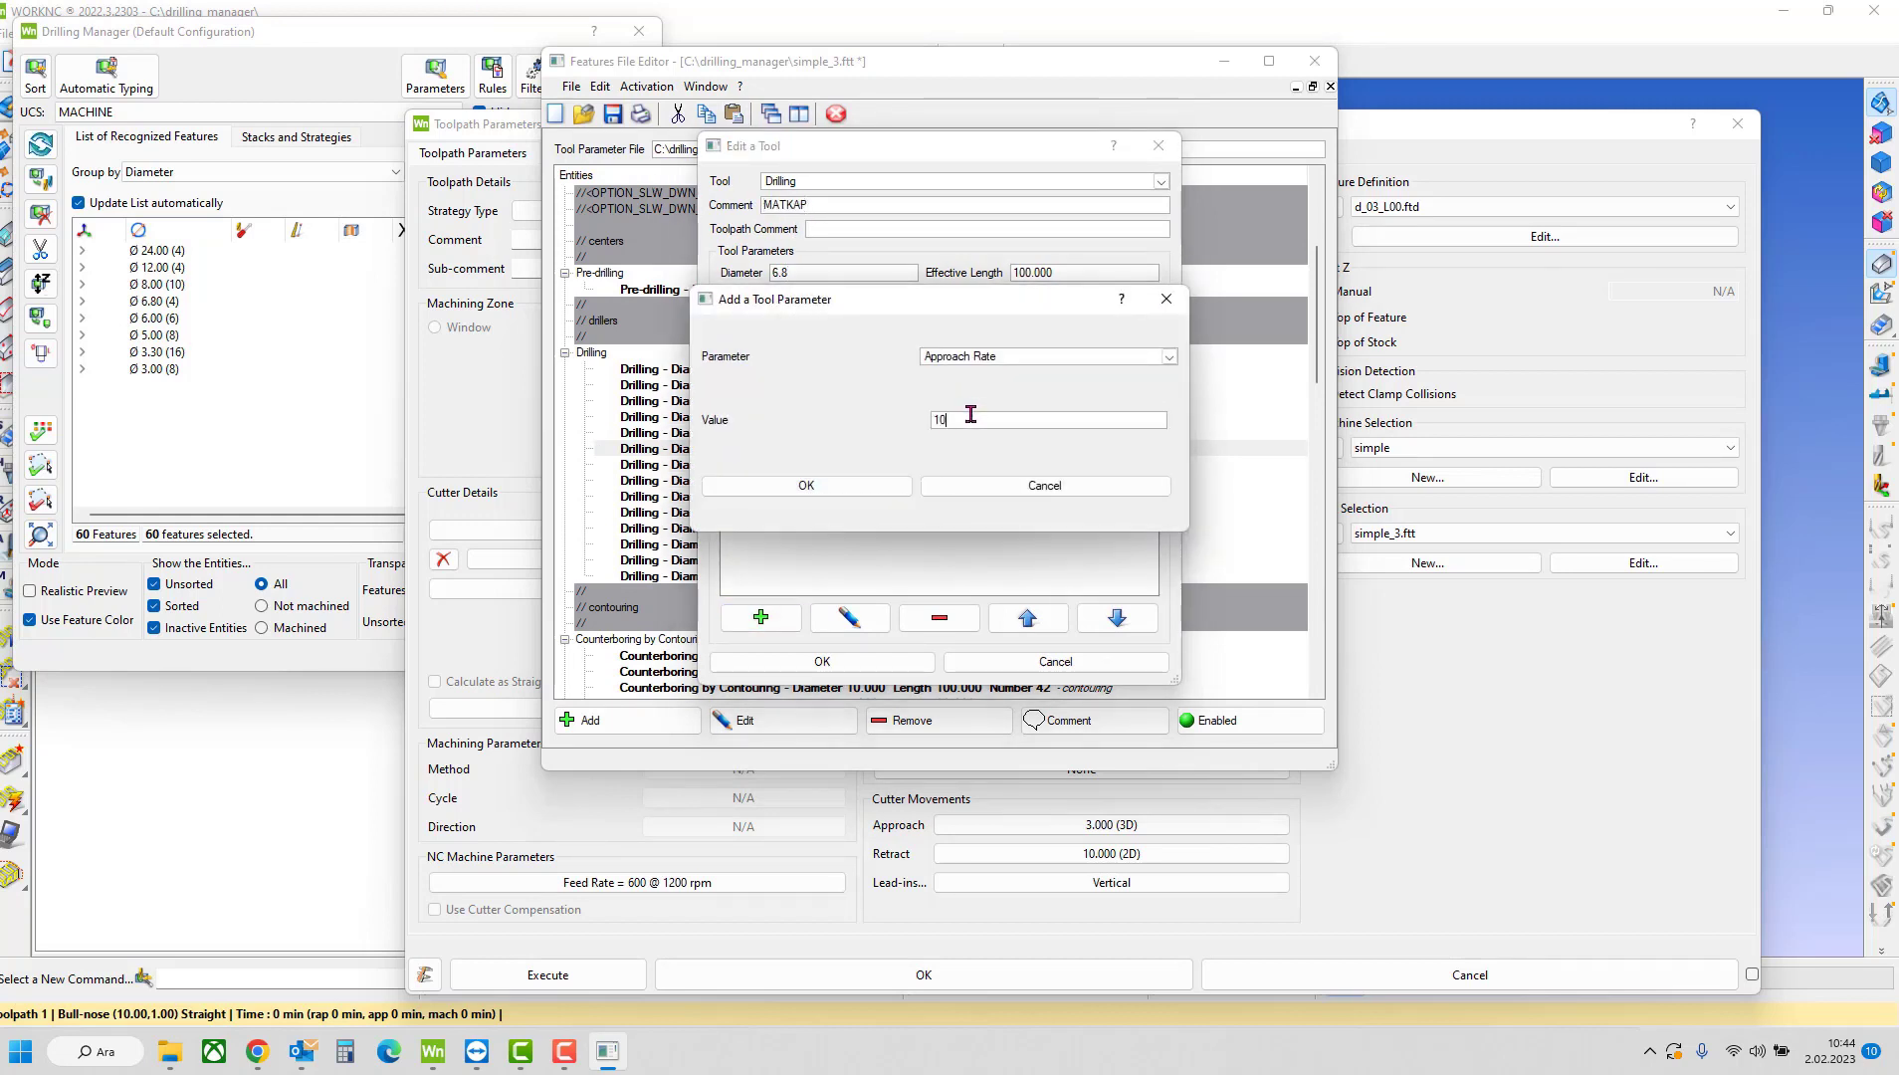
text(0)
click(862, 487)
click(760, 615)
text(8000)
click(826, 484)
click(762, 617)
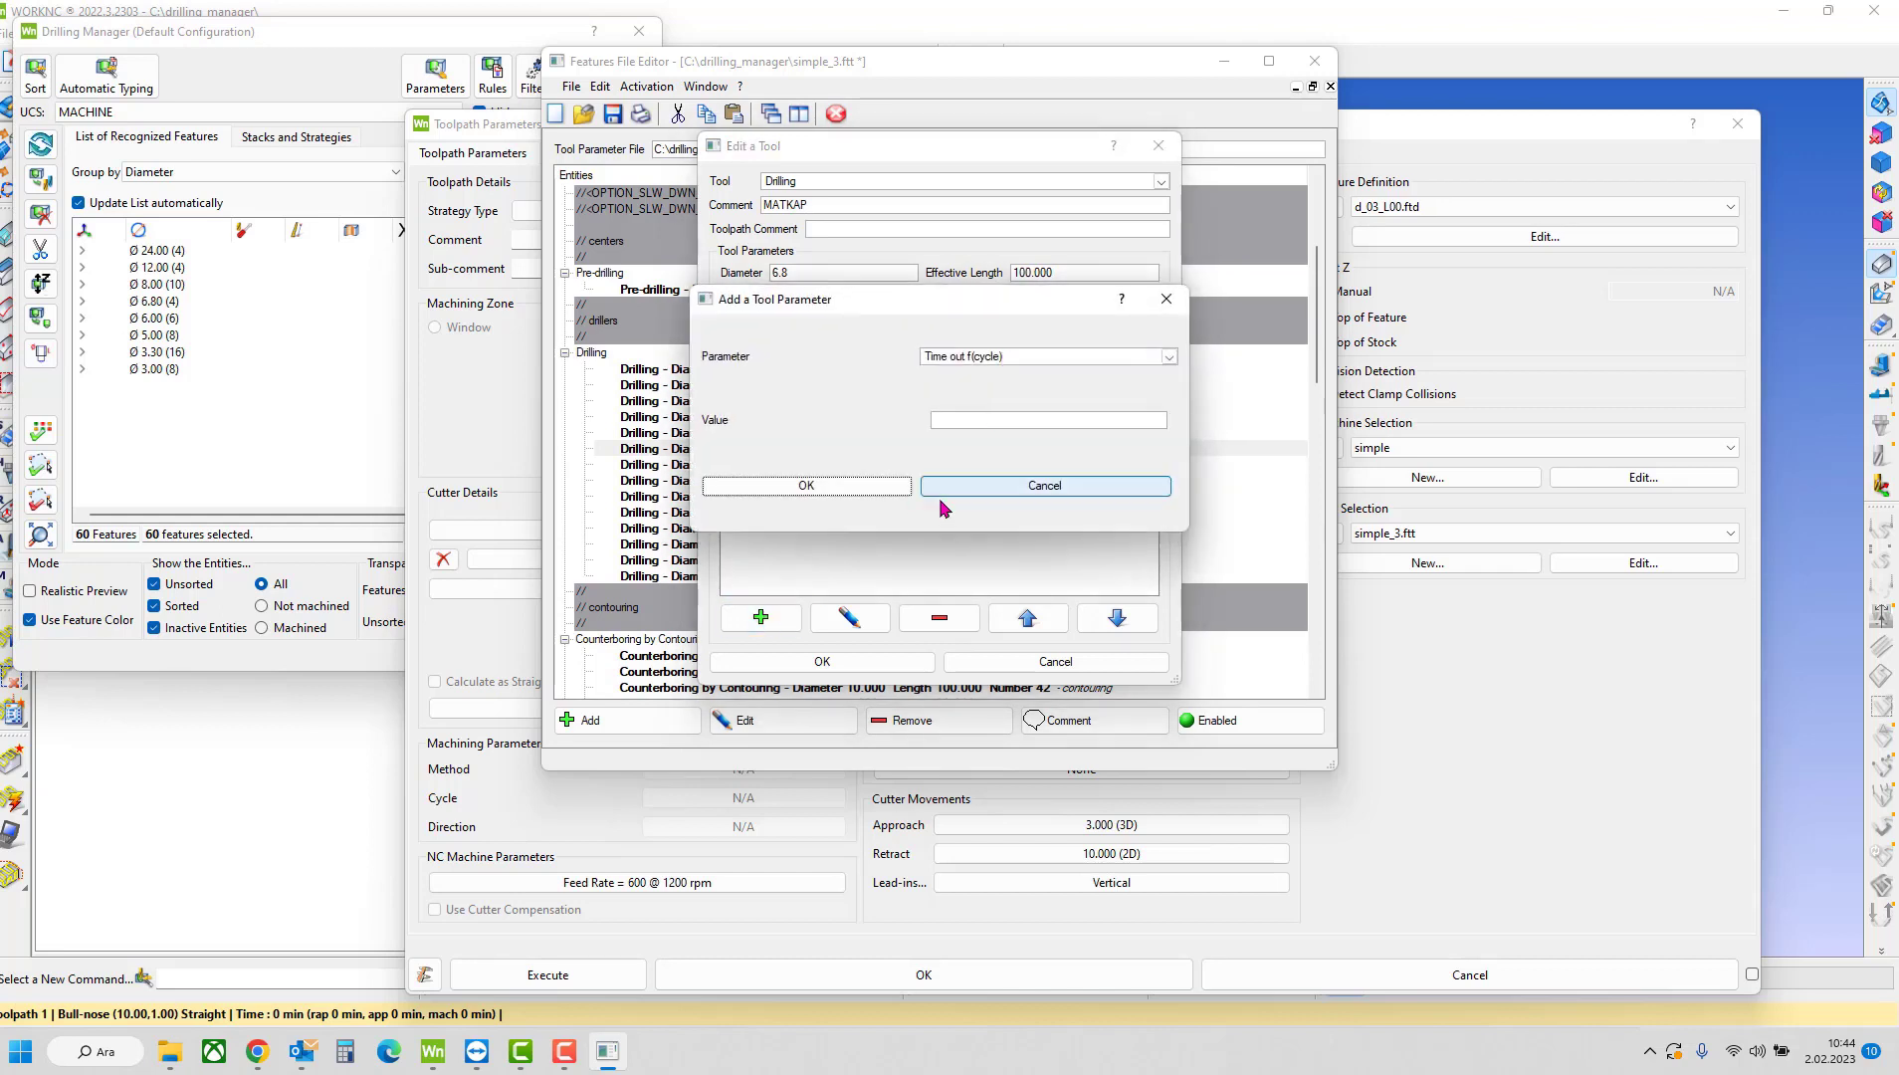
click(961, 490)
- Move Approach Rate directly below Feed Rate in the 6.8 mm drill's parameter list
click(881, 483)
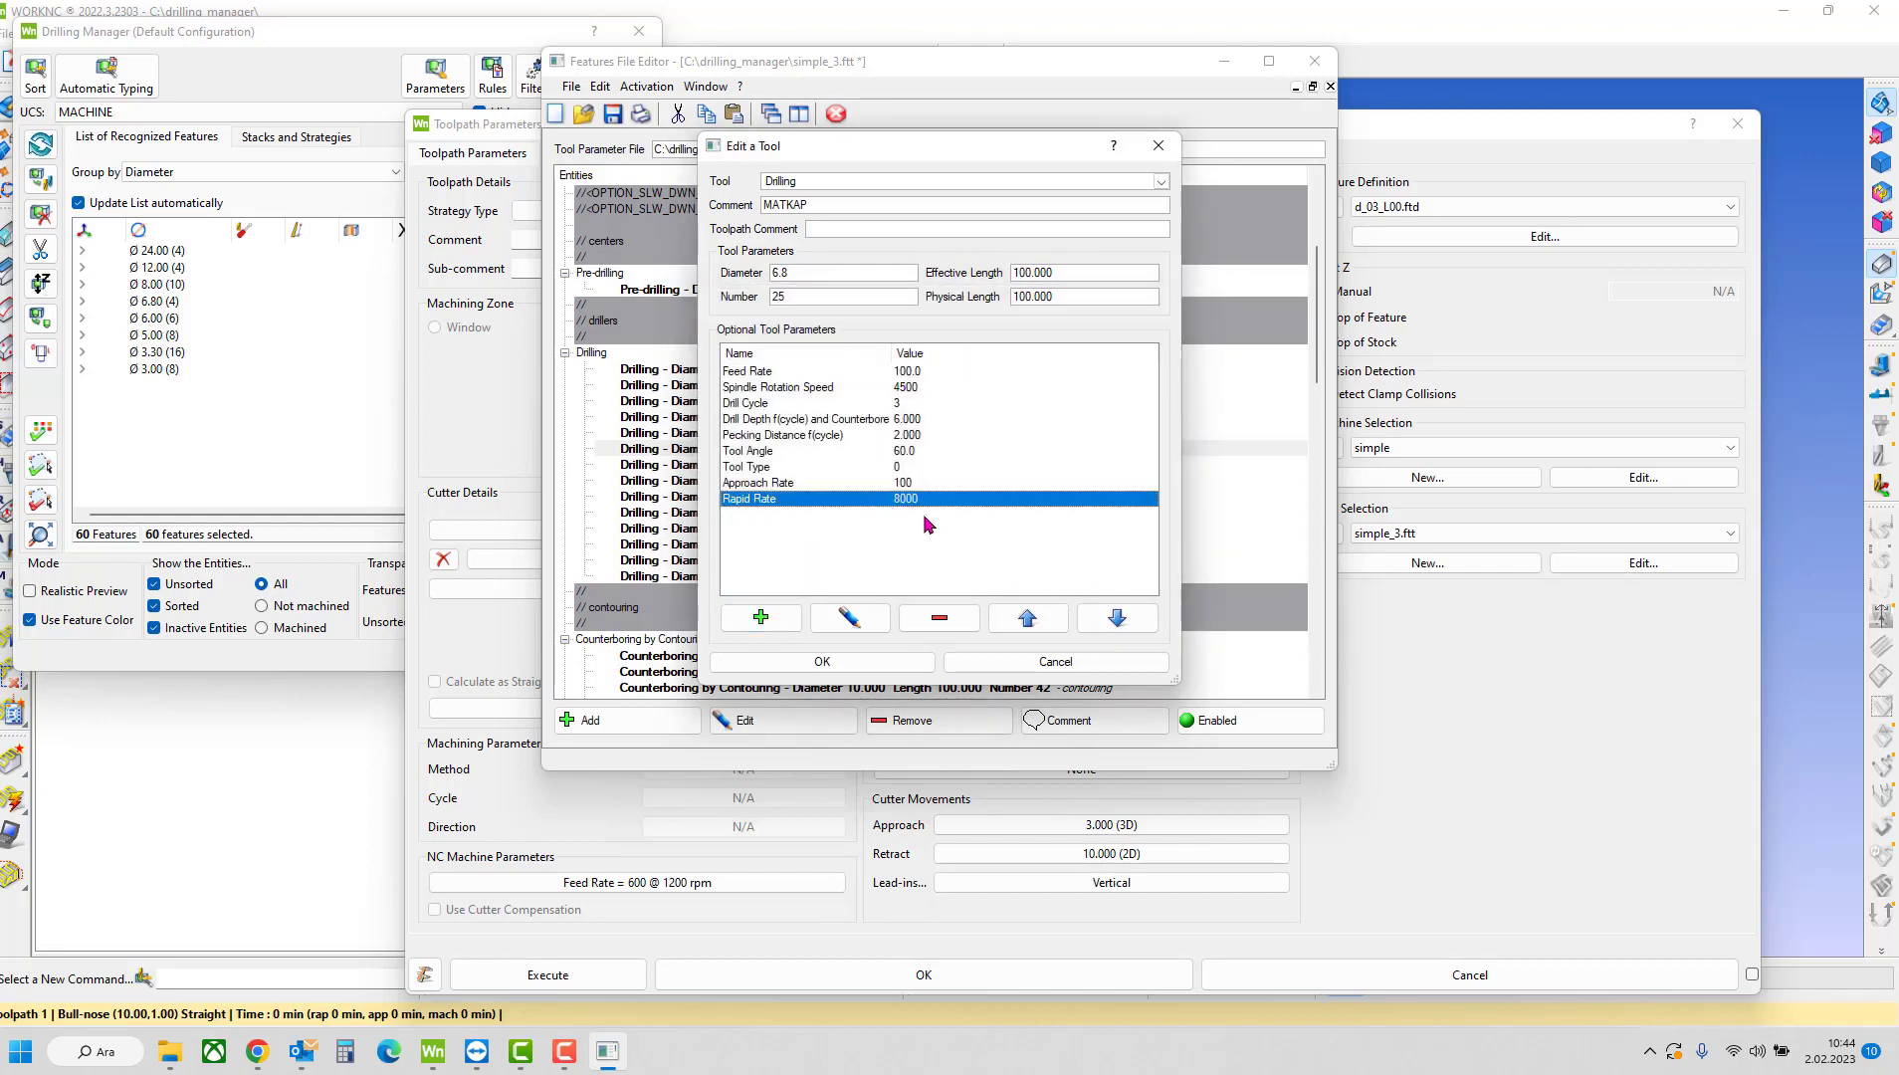
click(1026, 618)
click(1026, 618)
click(1026, 618)
click(1026, 618)
click(1026, 618)
click(1026, 618)
- Set the 6.8 mm drill's Spindle Rotation Speed to 700 and its Feed Rate to 40
double_click(1023, 403)
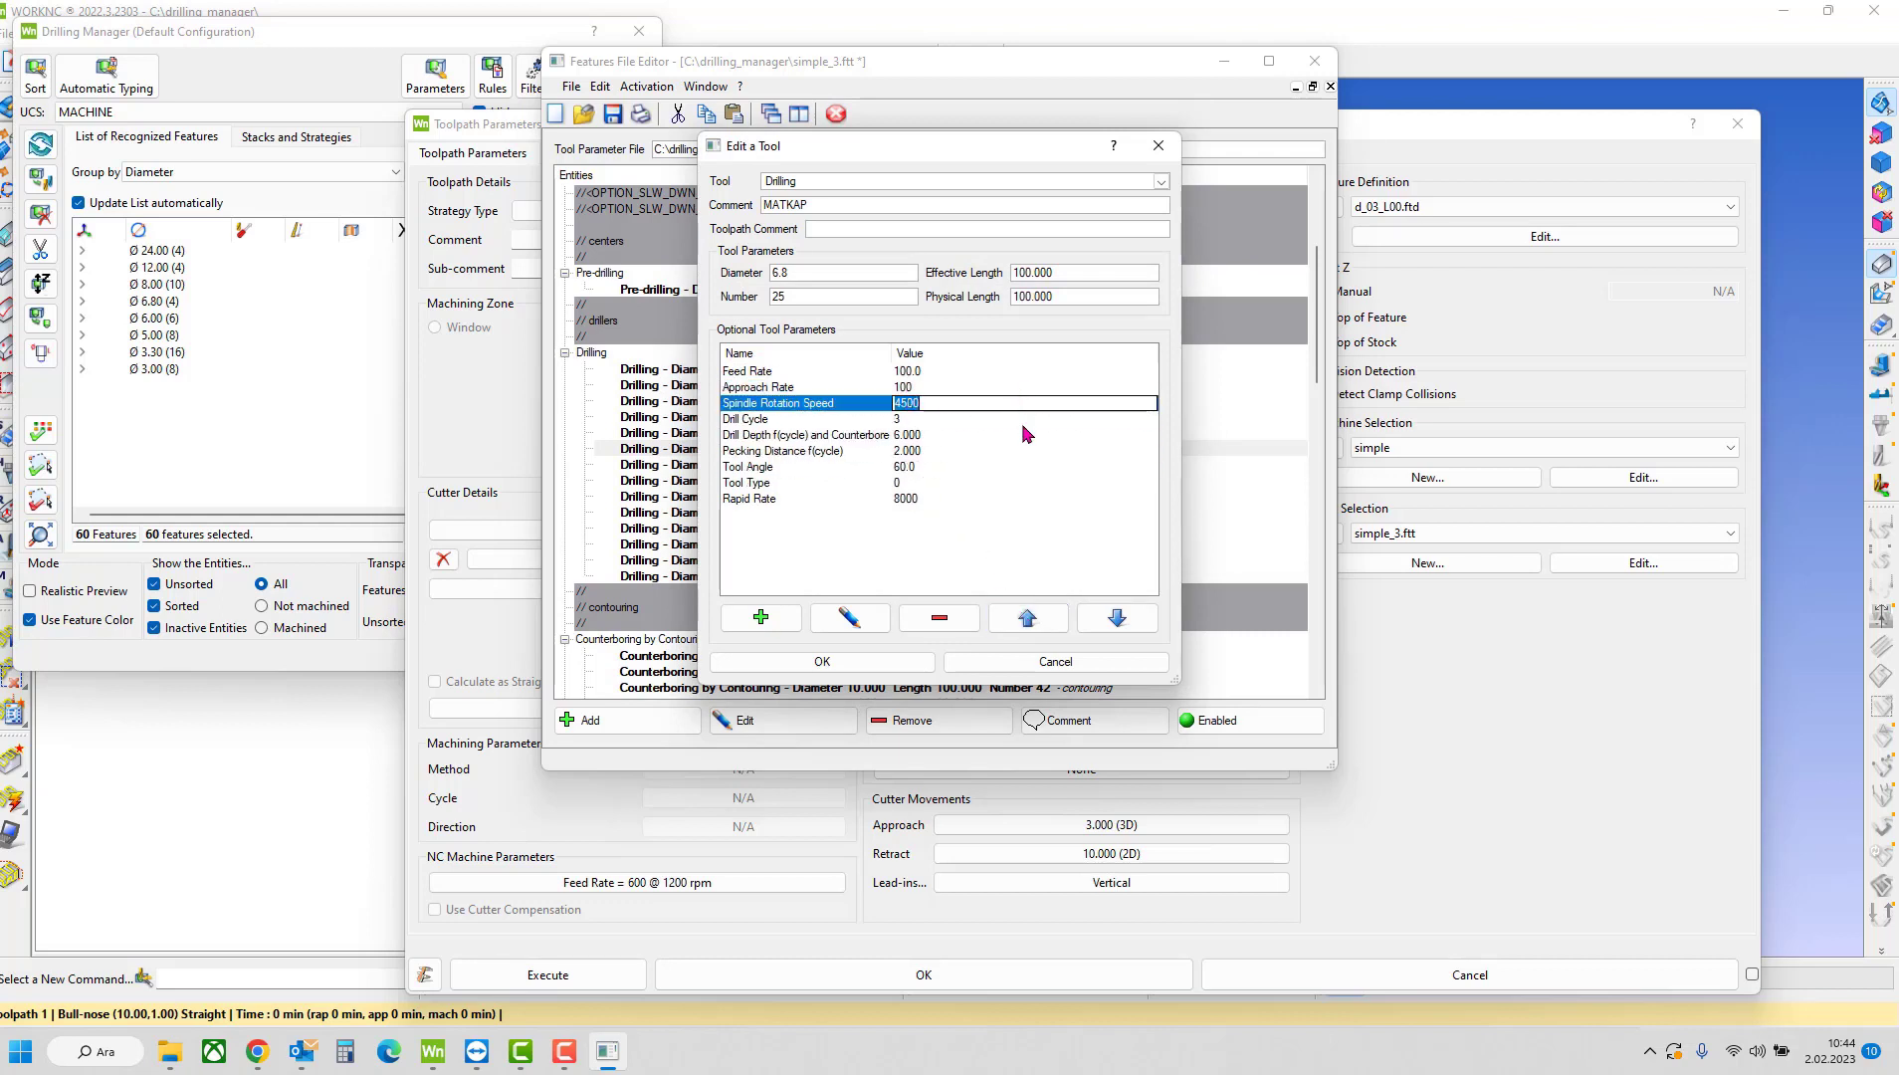
double_click(922, 371)
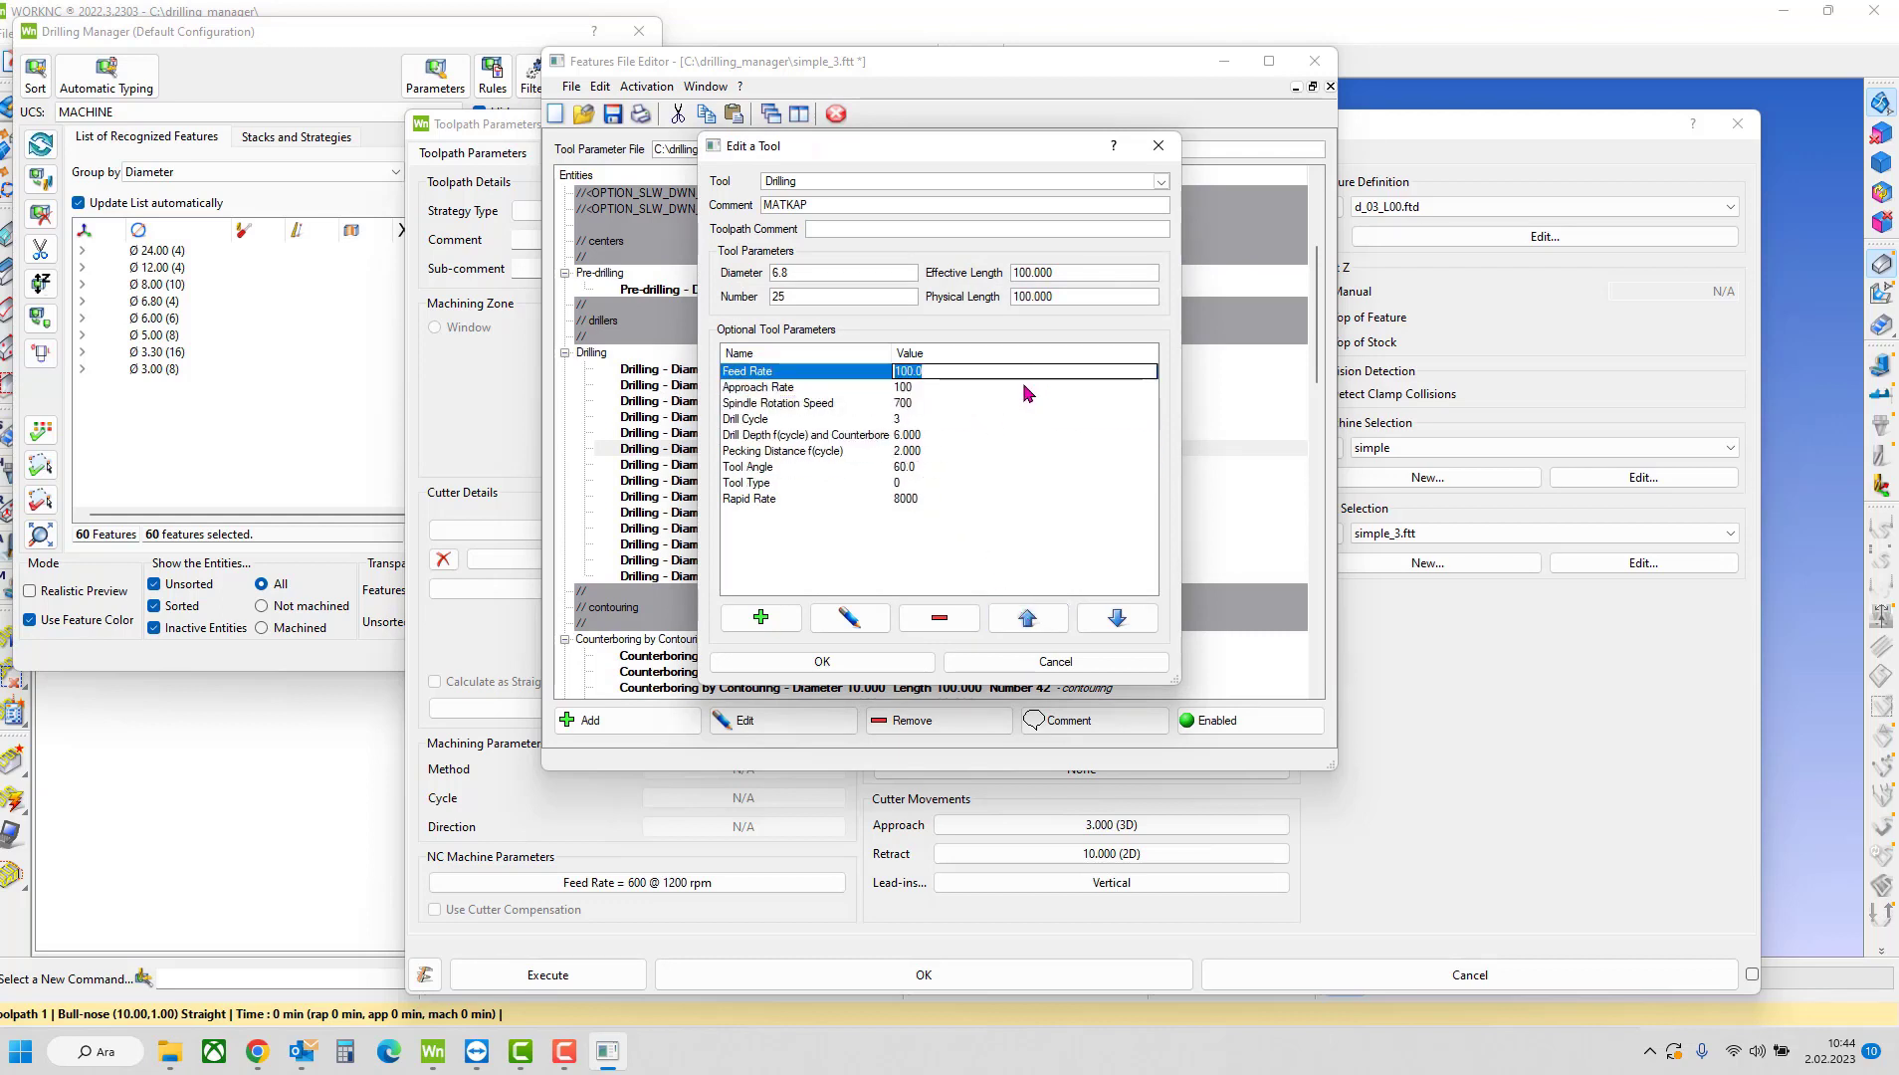
- Move Rapid Rate directly below Spindle Rotation Speed in the 6.8 mm drill's parameter list
click(866, 498)
click(1026, 618)
click(1026, 618)
click(1026, 618)
click(1026, 618)
click(1026, 618)
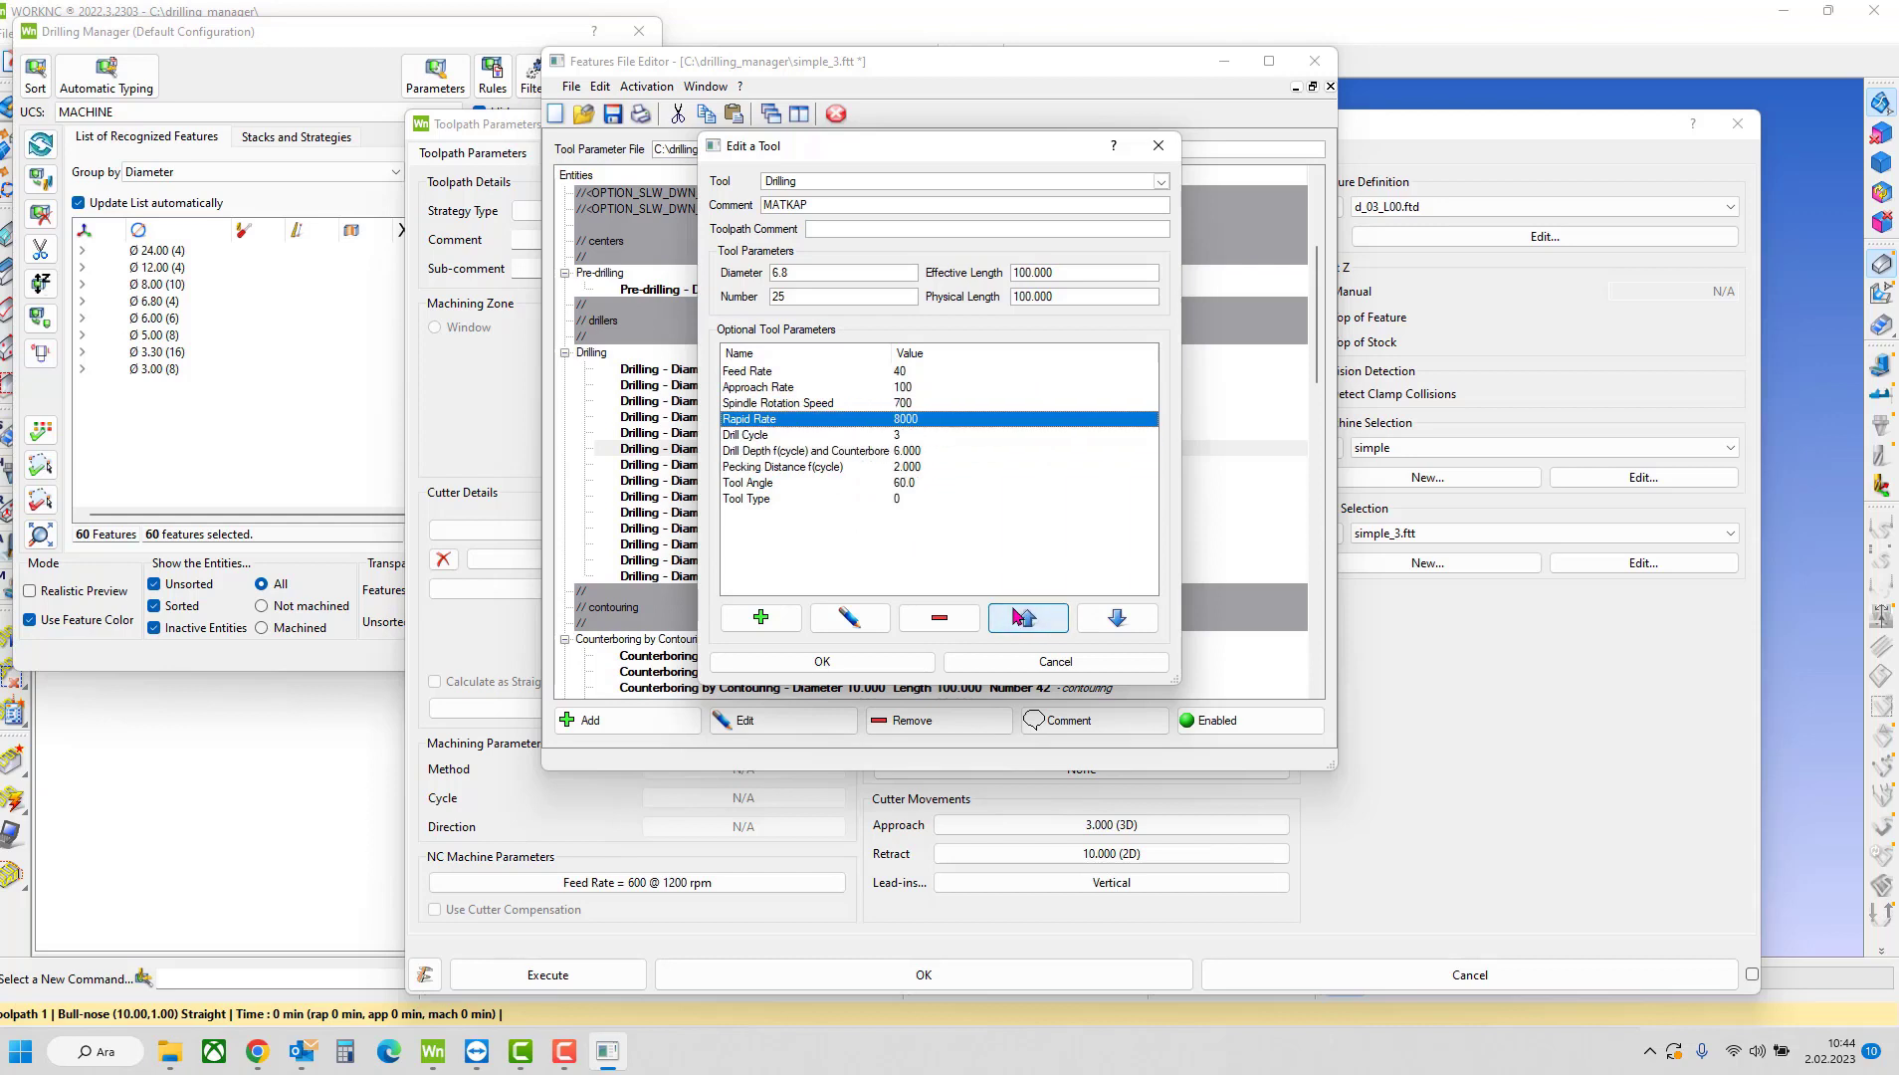
- Set the 6.8 mm drill's Drill Depth to 3 and Pecking Distance to 1, and save the tool
double_click(925, 436)
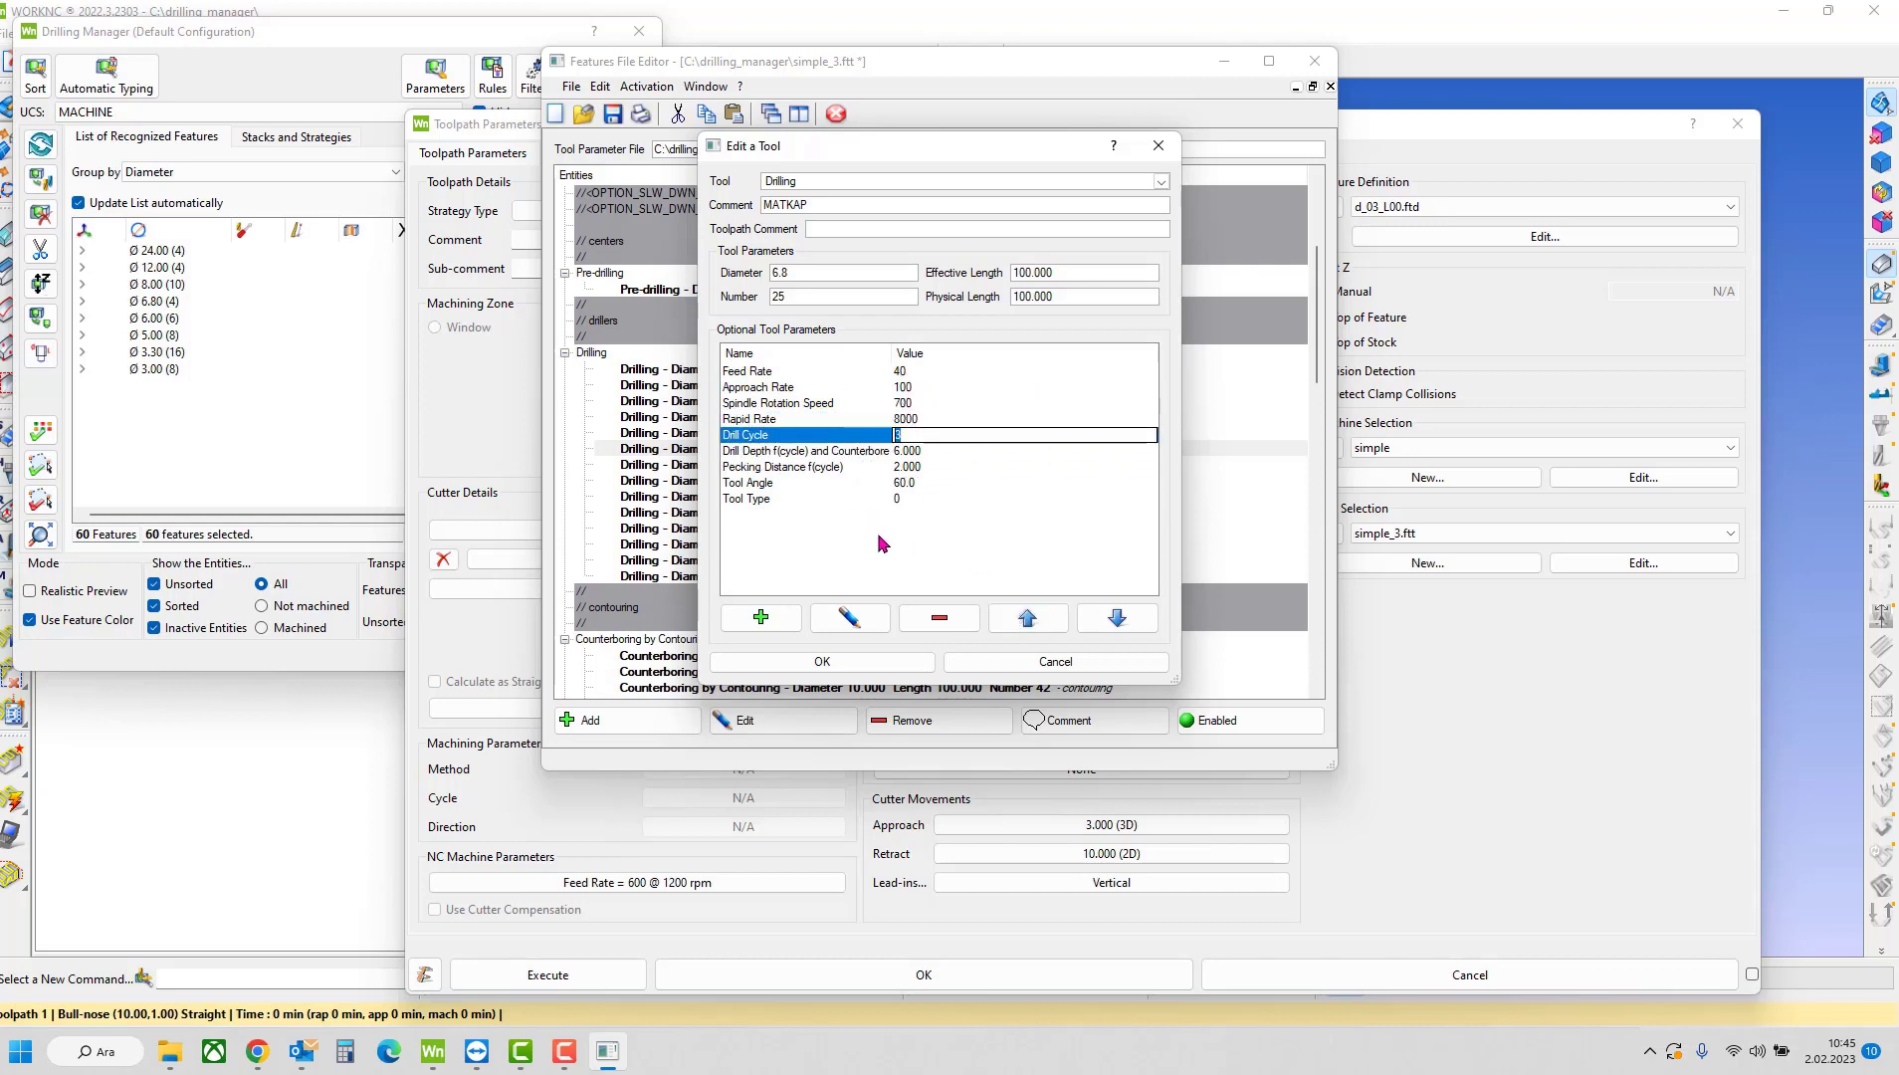
double_click(914, 452)
text(3)
double_click(940, 468)
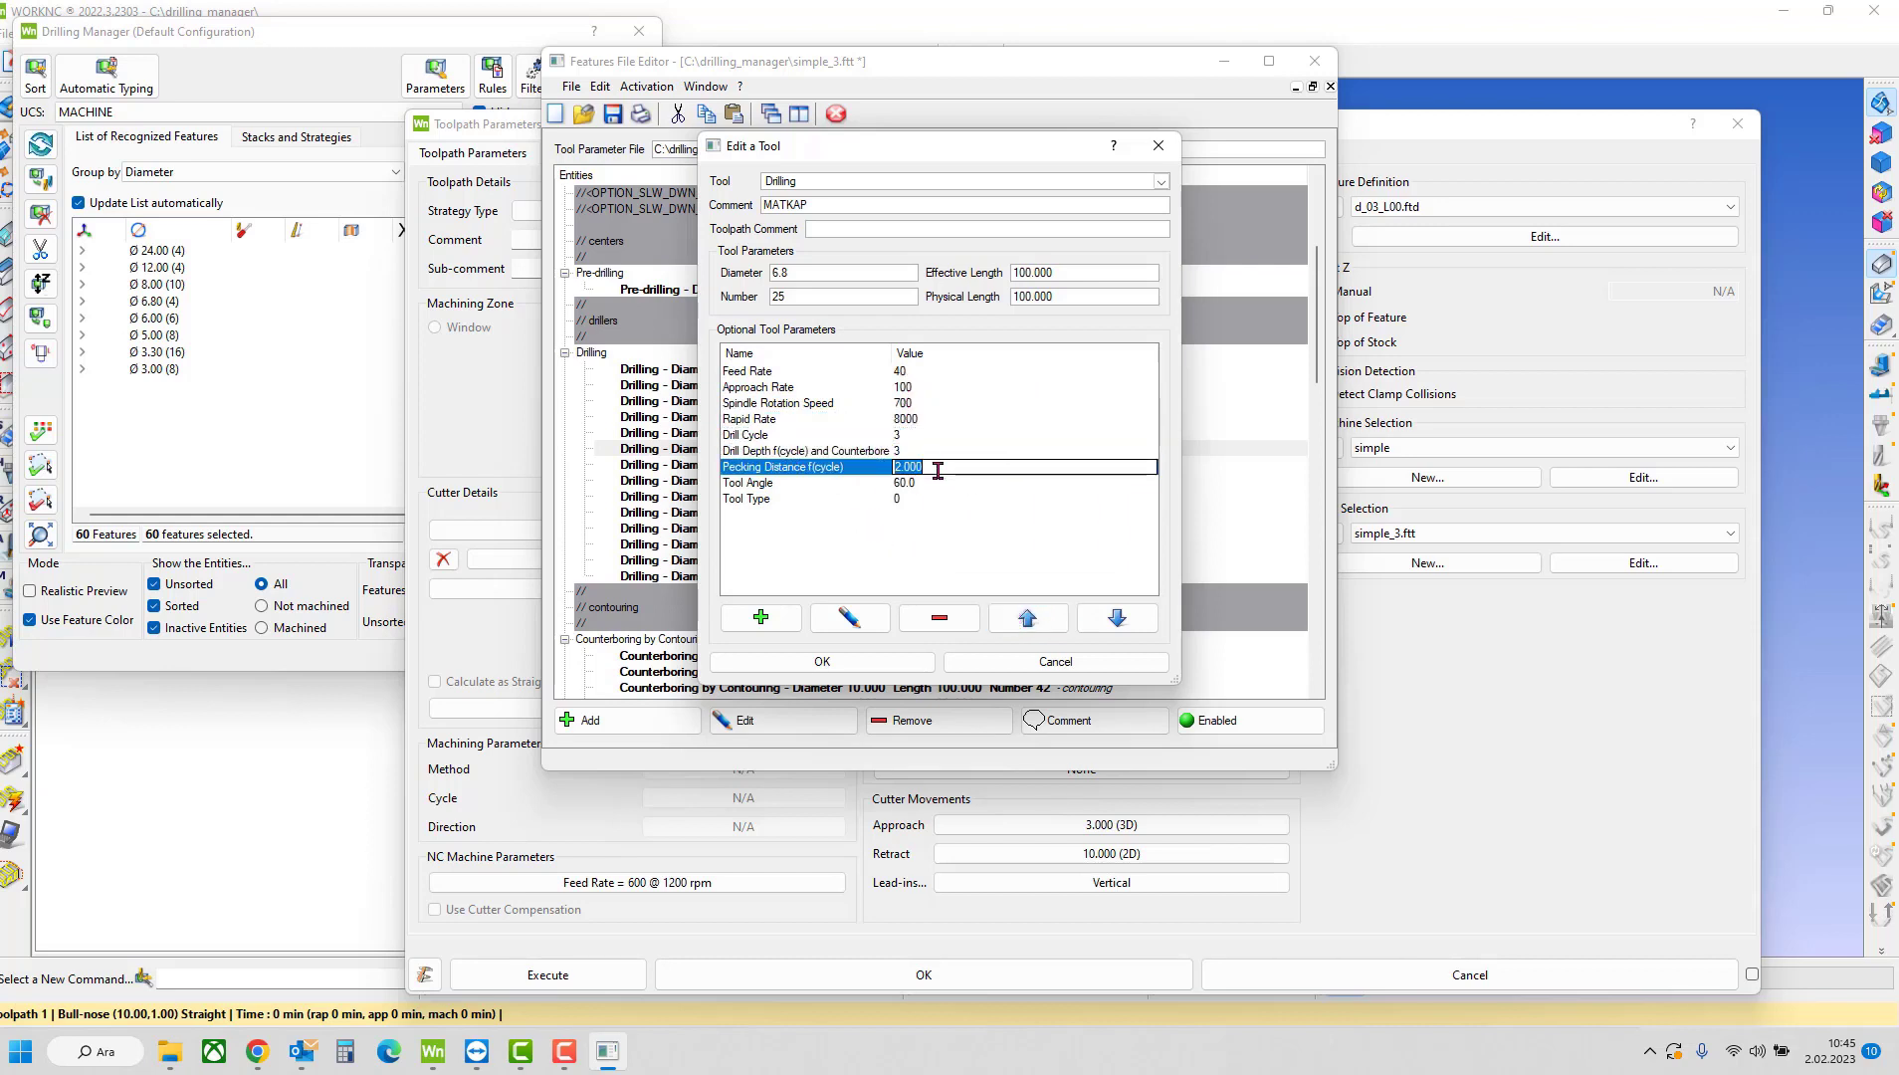
text(1)
click(916, 542)
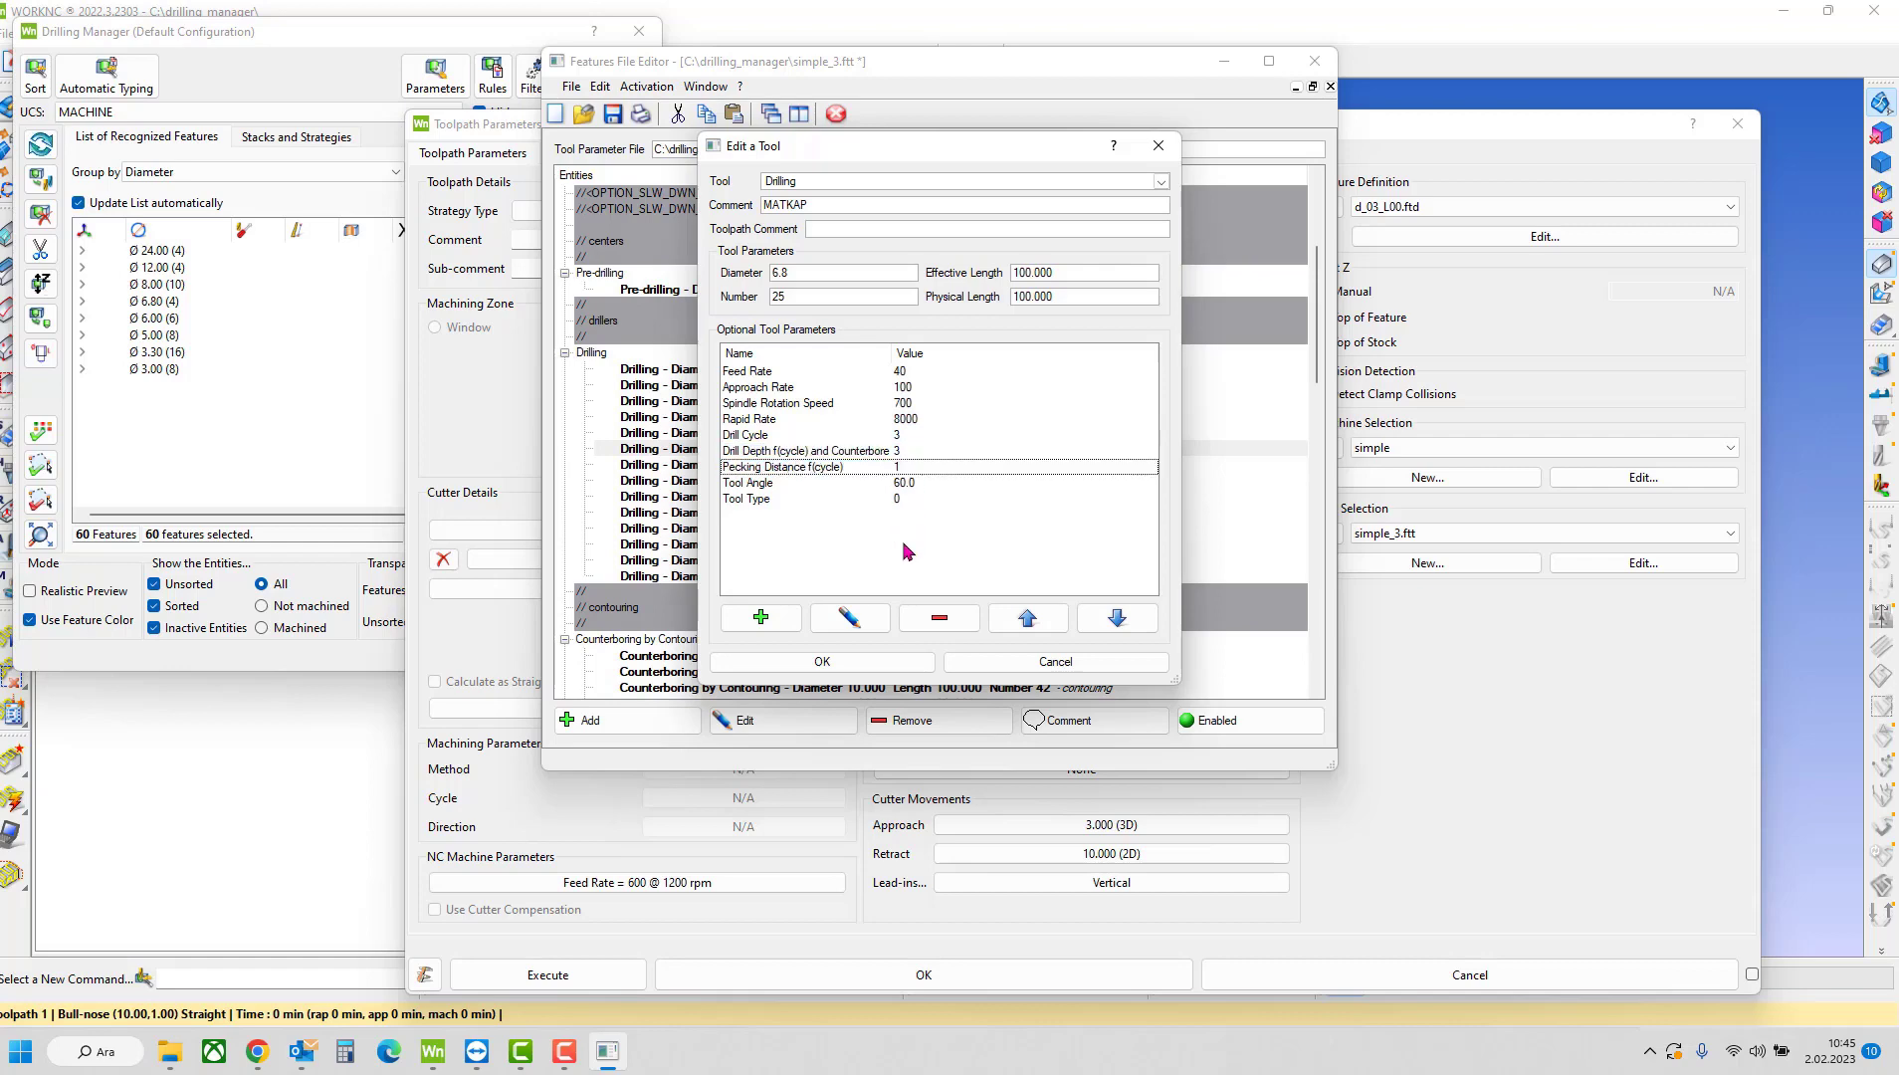
click(822, 662)
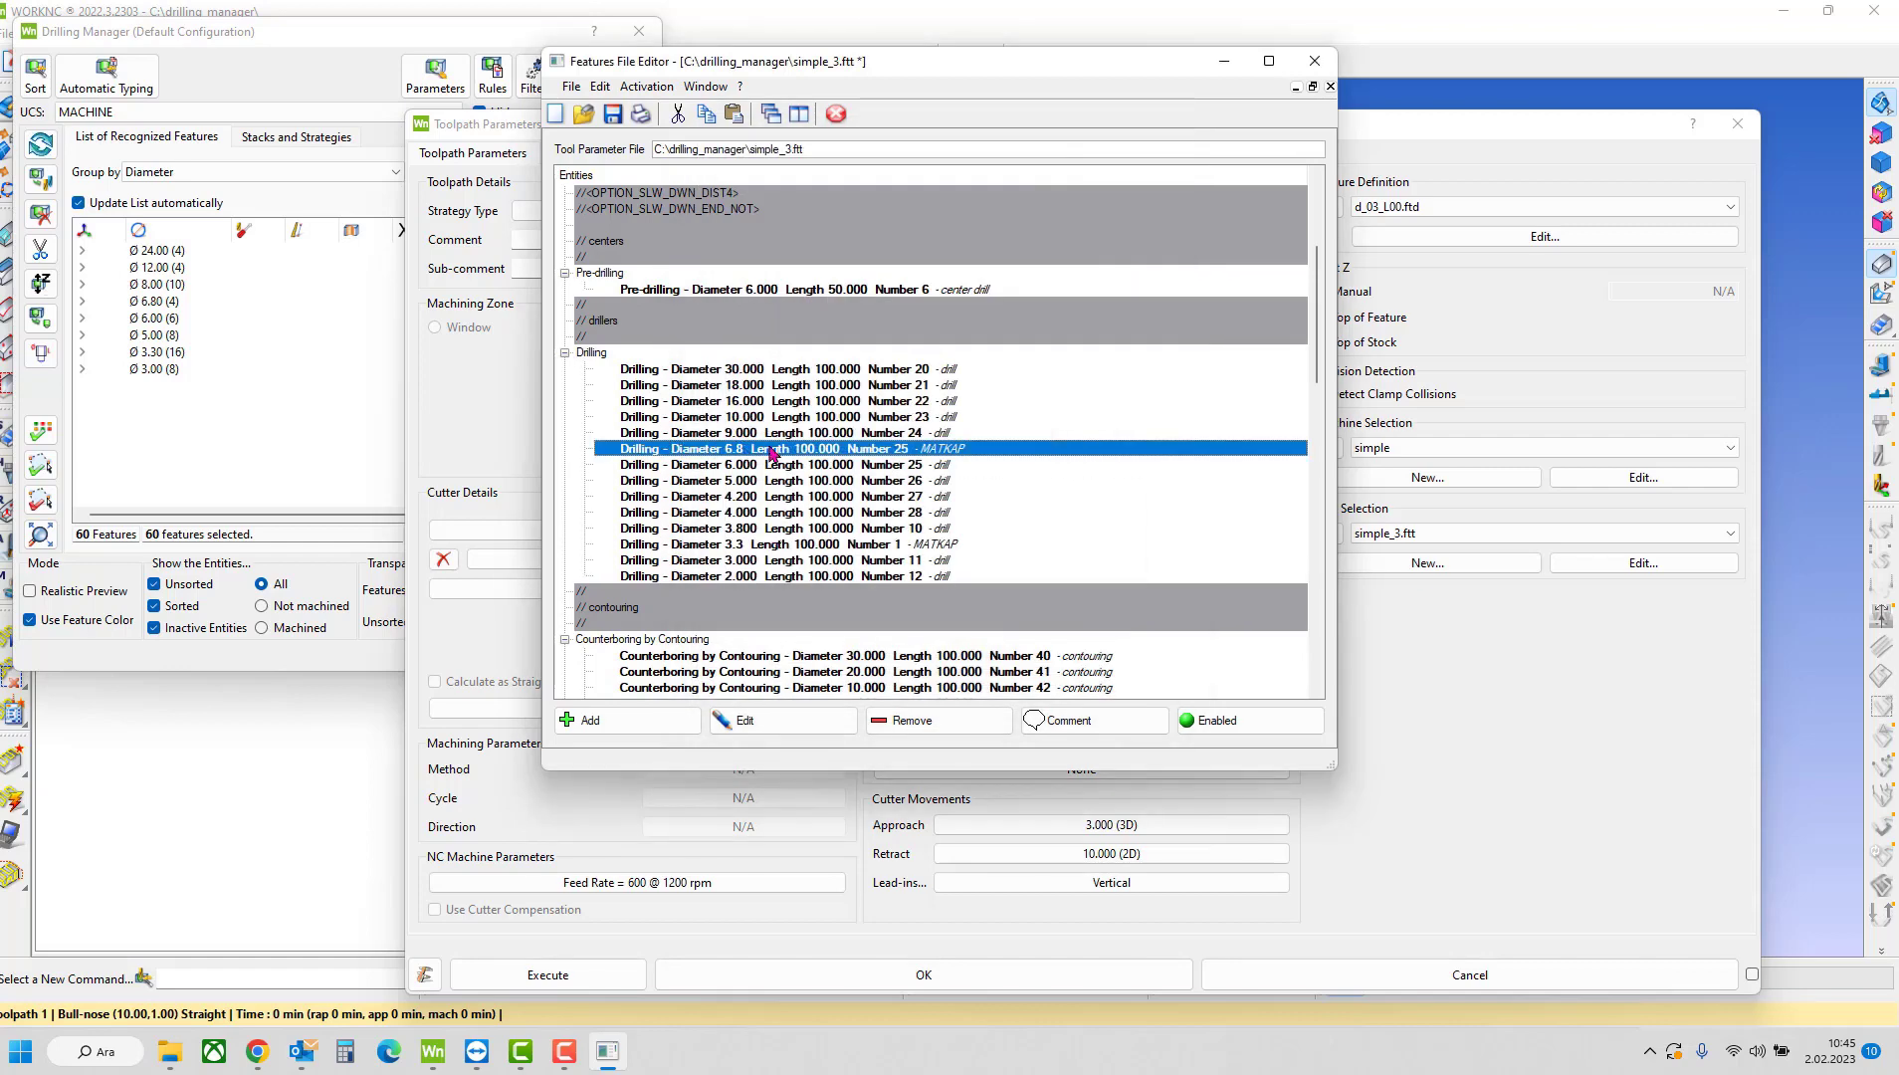
- Duplicate the 5 mm tapping tool in the tool parameter file
scroll(775, 467, down, 10)
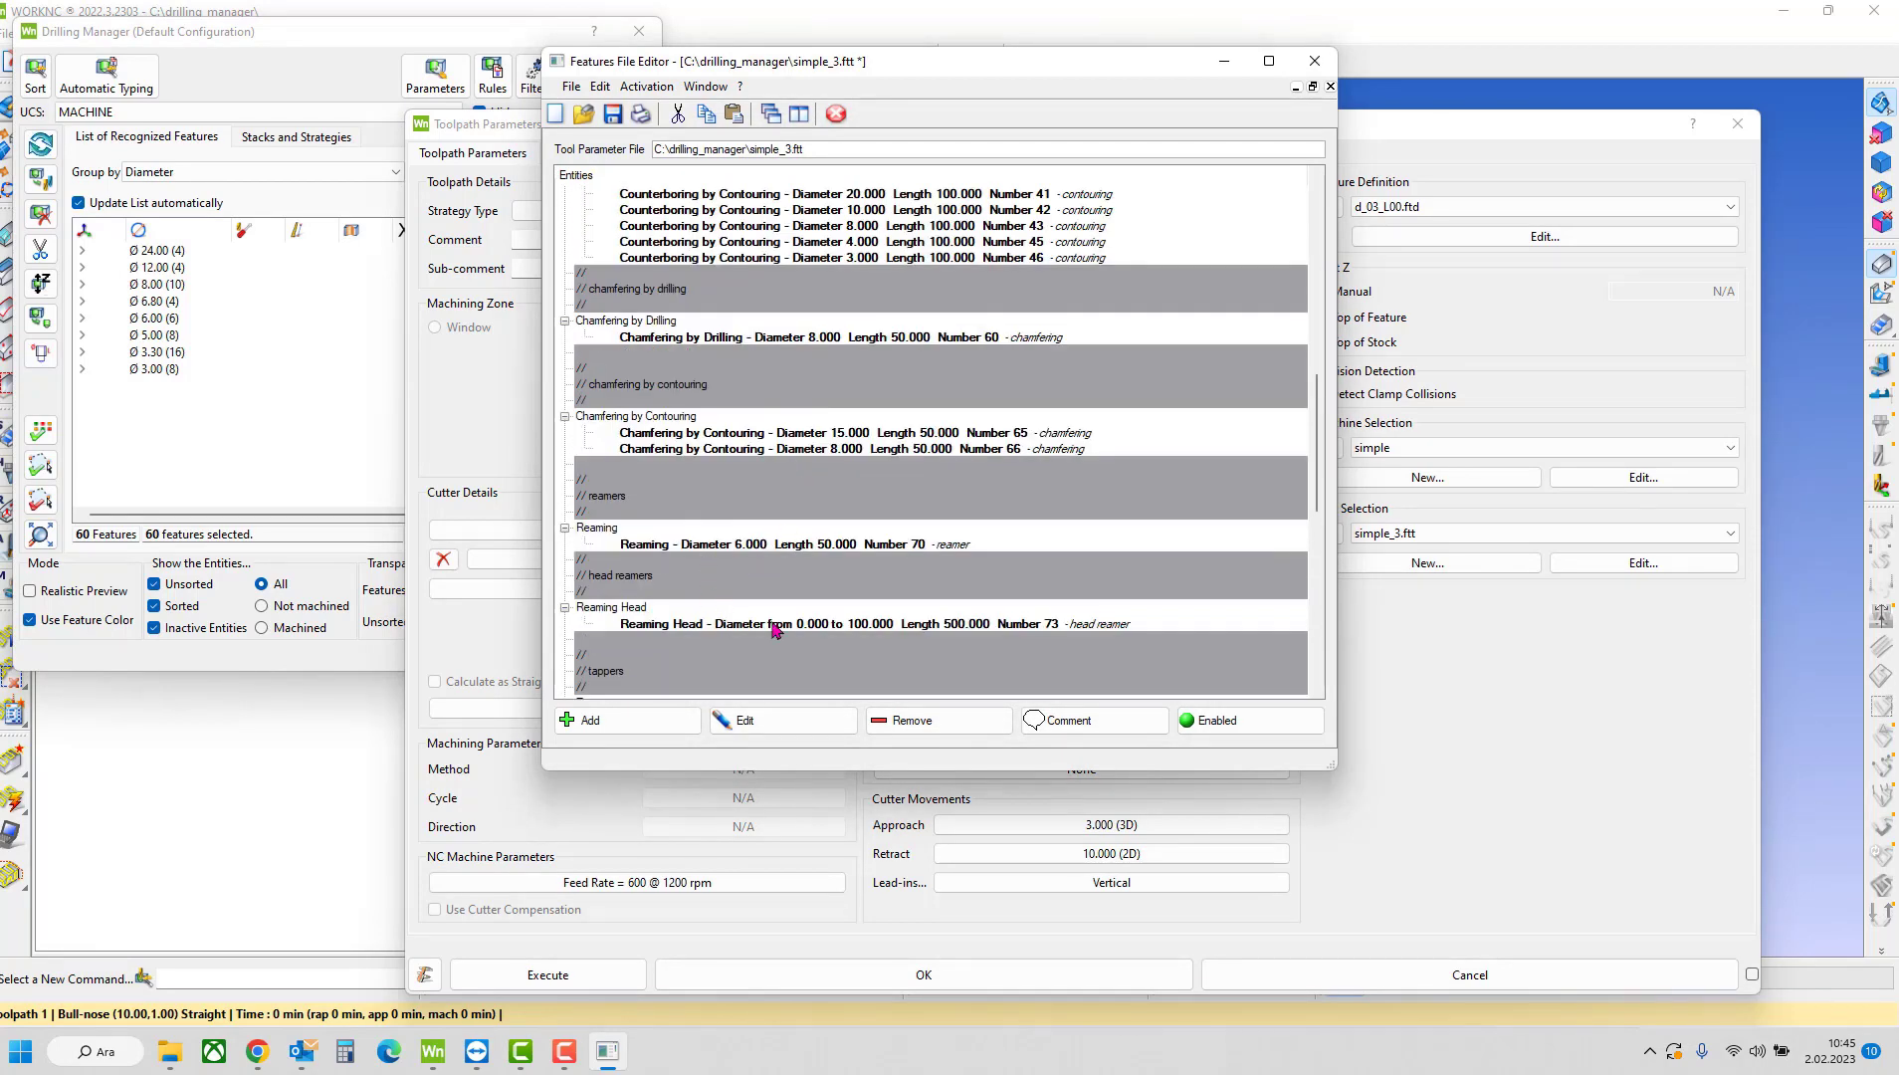
scroll(749, 557, down, 1)
click(748, 661)
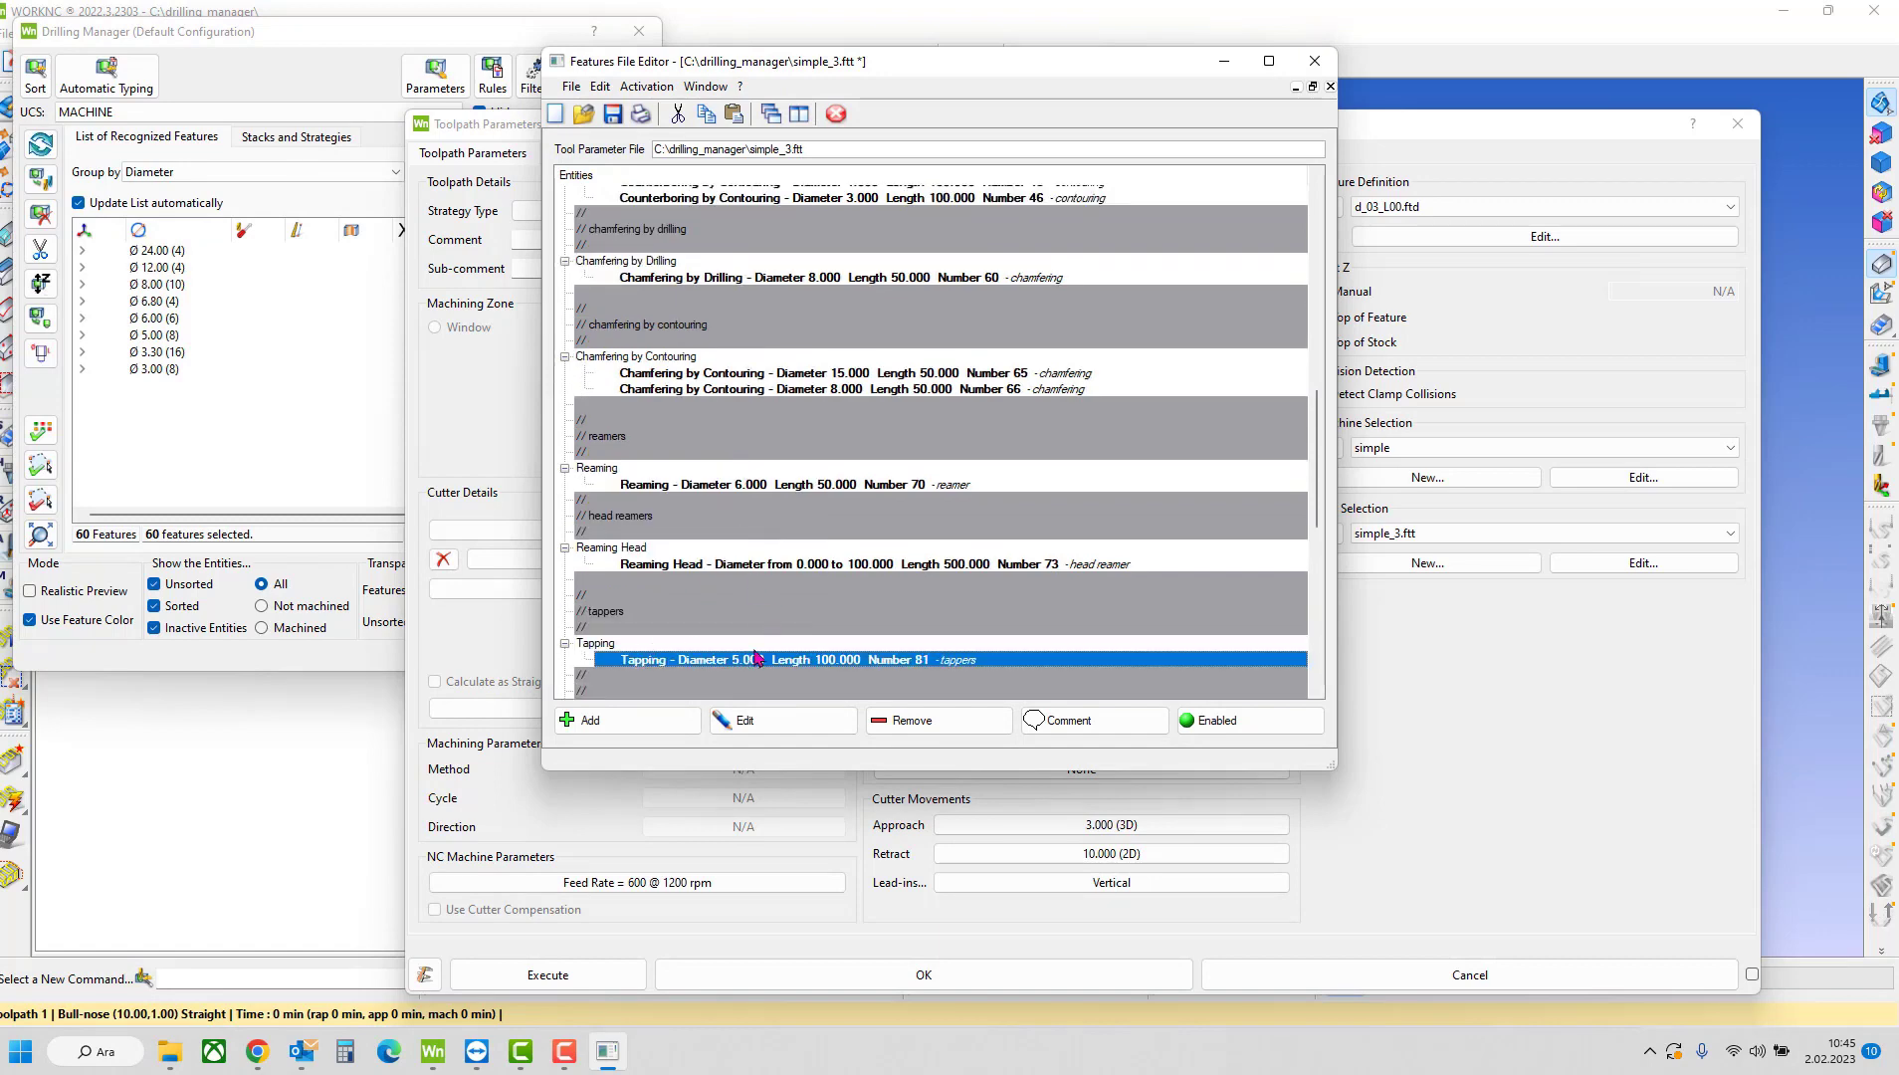
scroll(736, 652, down, 1)
key(ctrl+c)
key(ctrl+v)
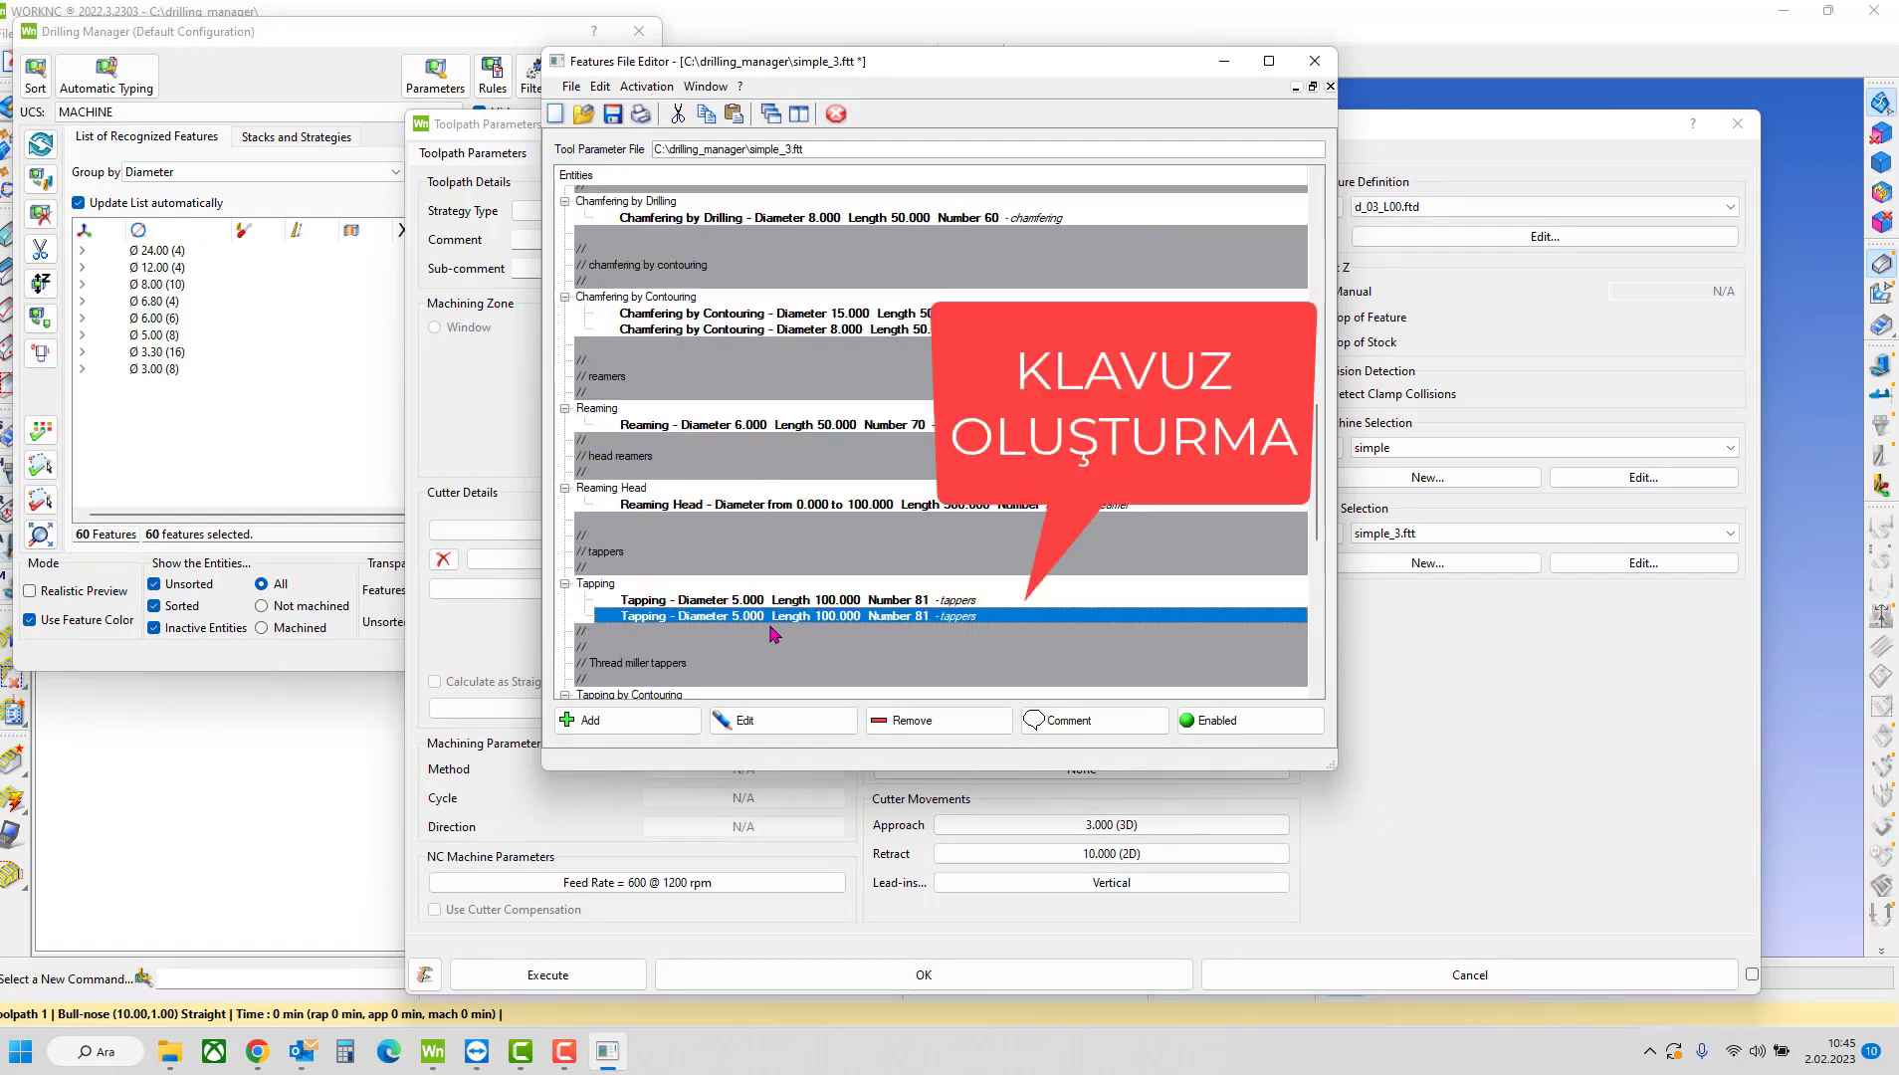
- Redefine the first 5 mm tap as M8KLAVUZ with number 1, diameter 6.8, pre-drilling diameter 6.8 and tapping pitch 1.25
click(756, 598)
double_click(776, 599)
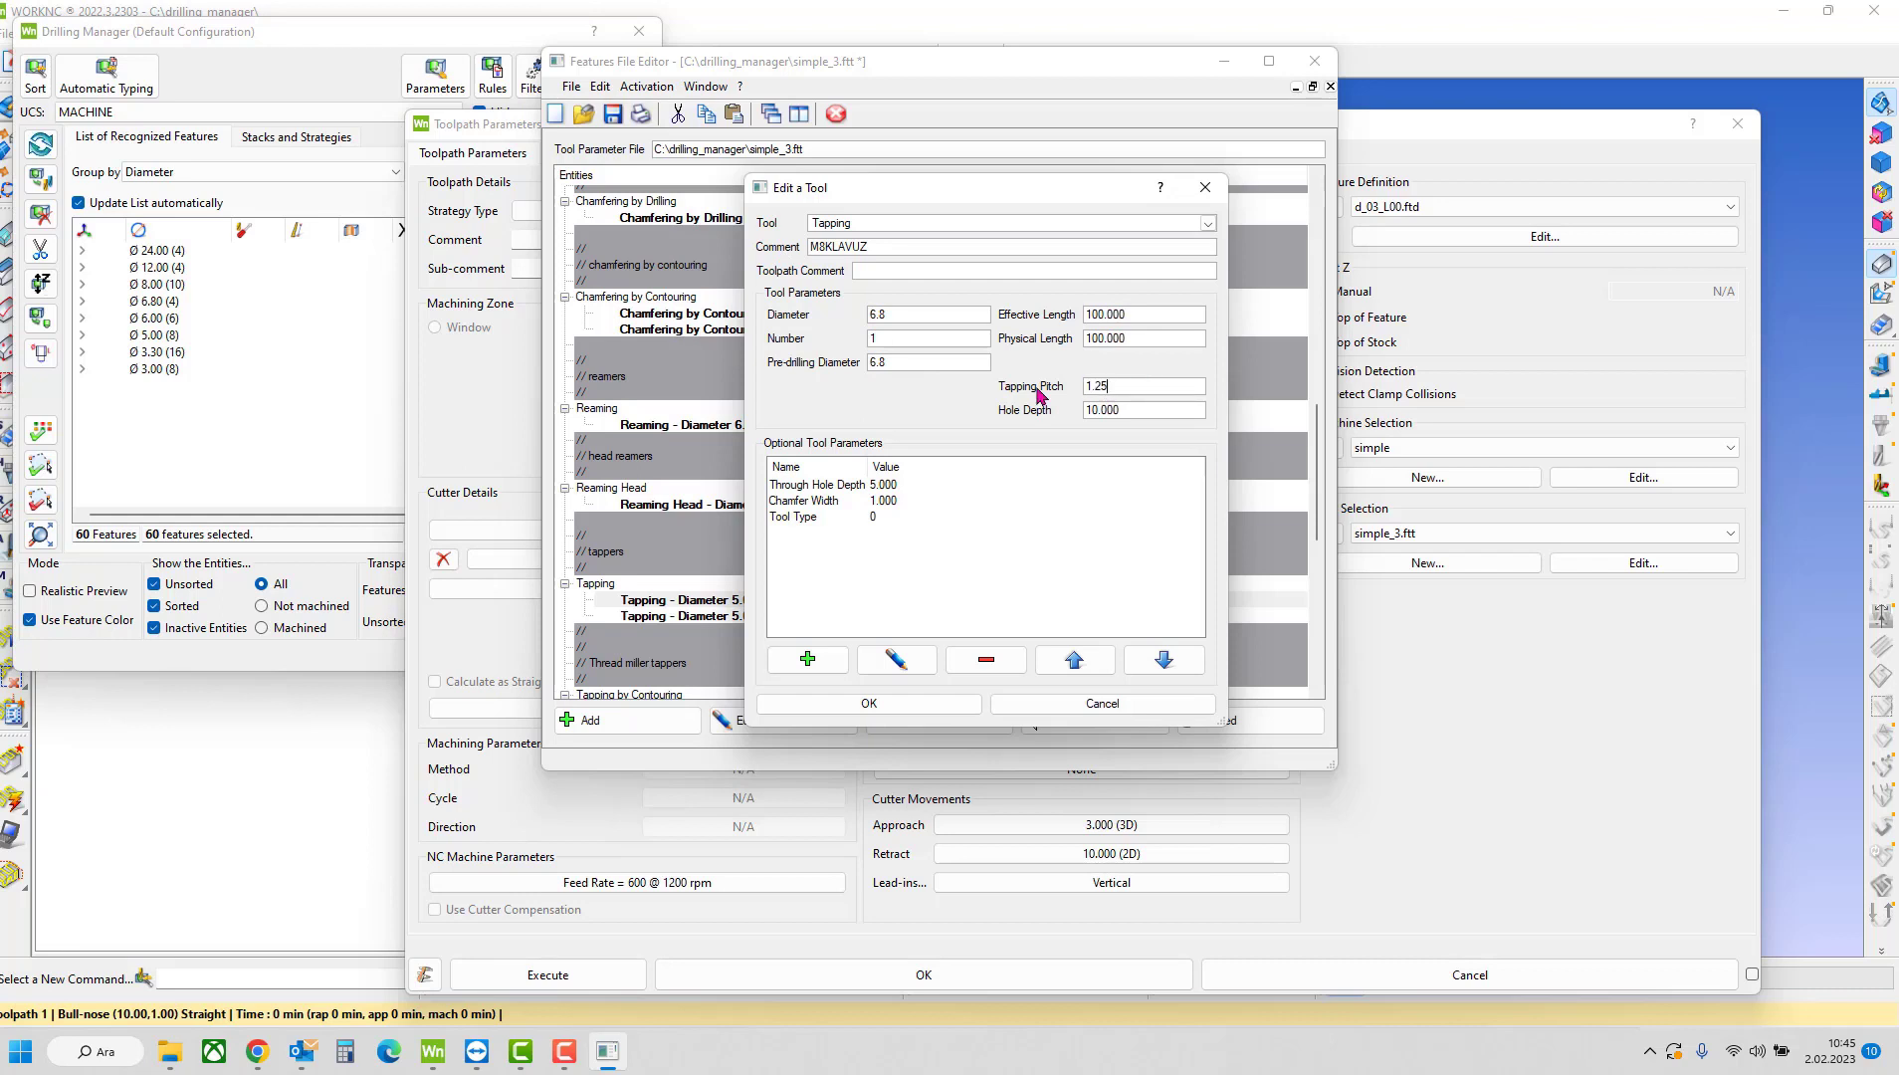
- Remove the Through Hole Depth parameter from the M8KLAVUZ tap
click(937, 485)
click(986, 659)
click(958, 627)
click(943, 487)
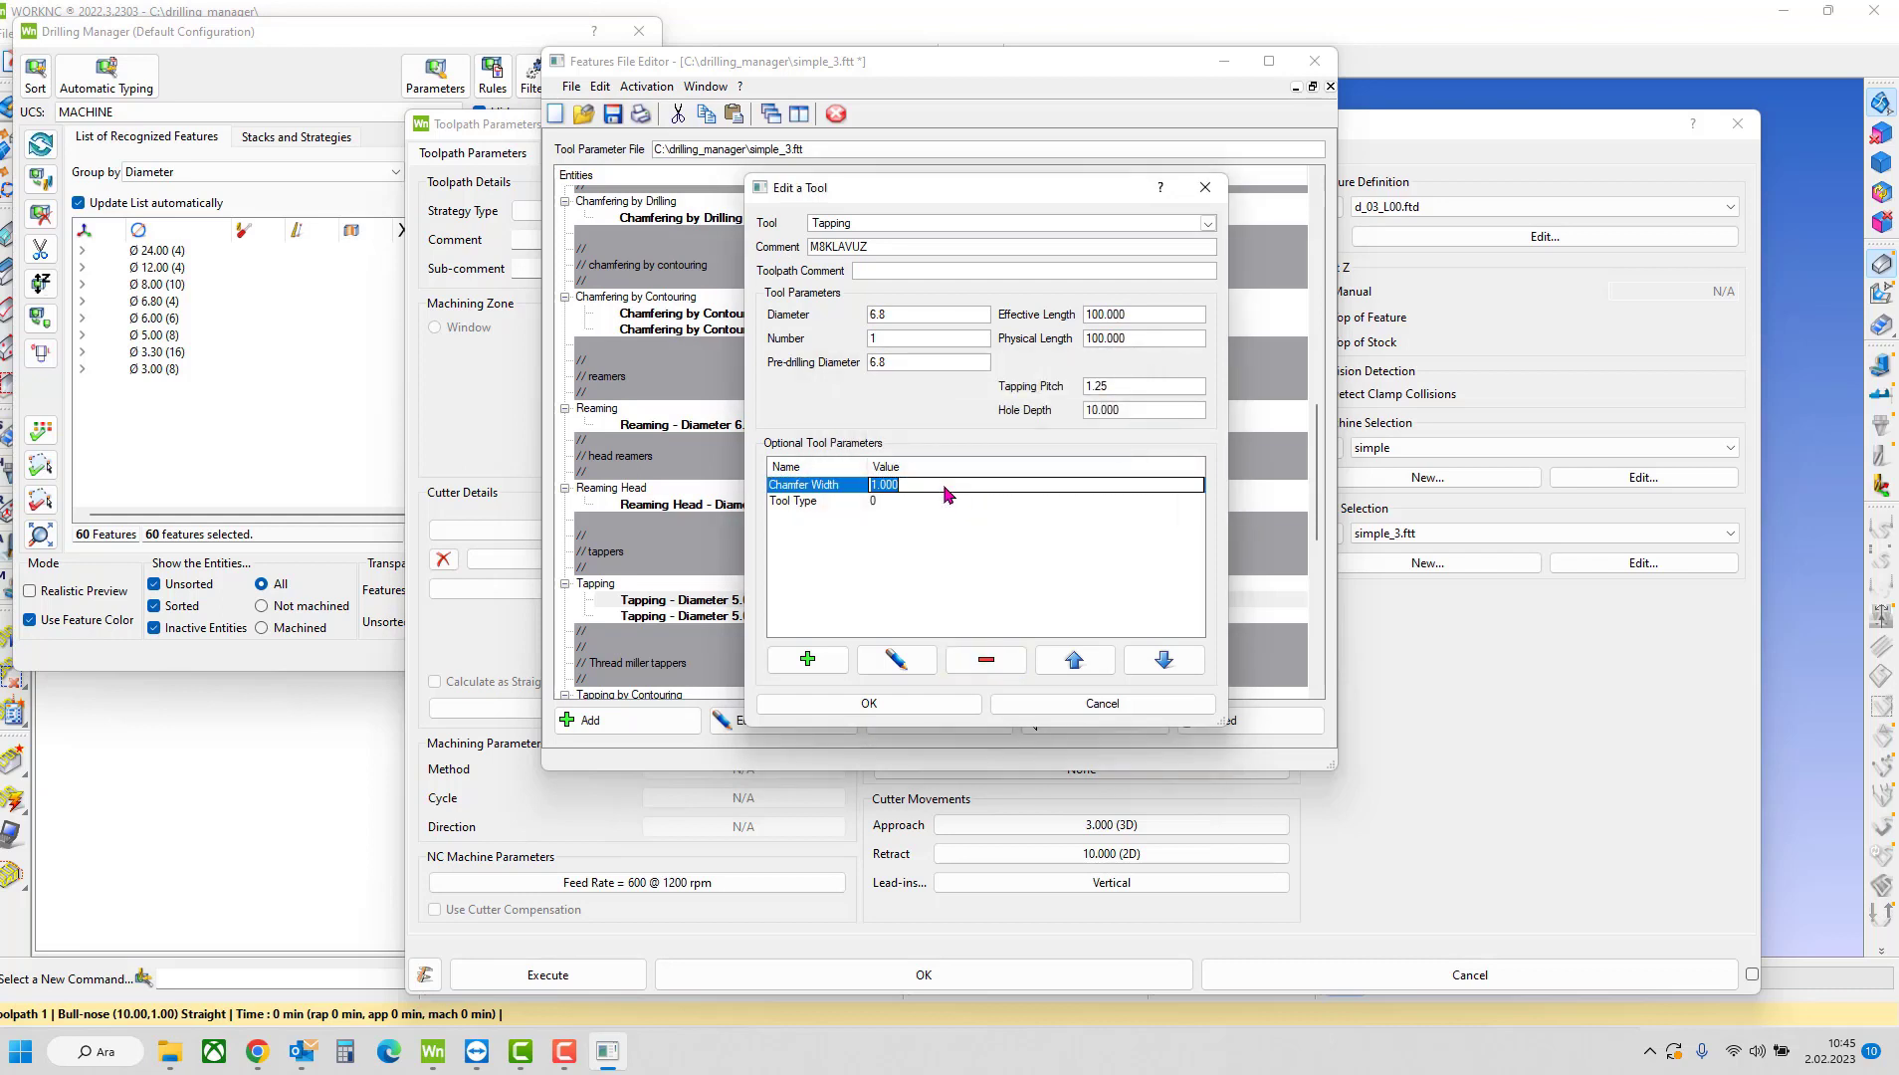
click(973, 552)
drag(1133, 409, 990, 465)
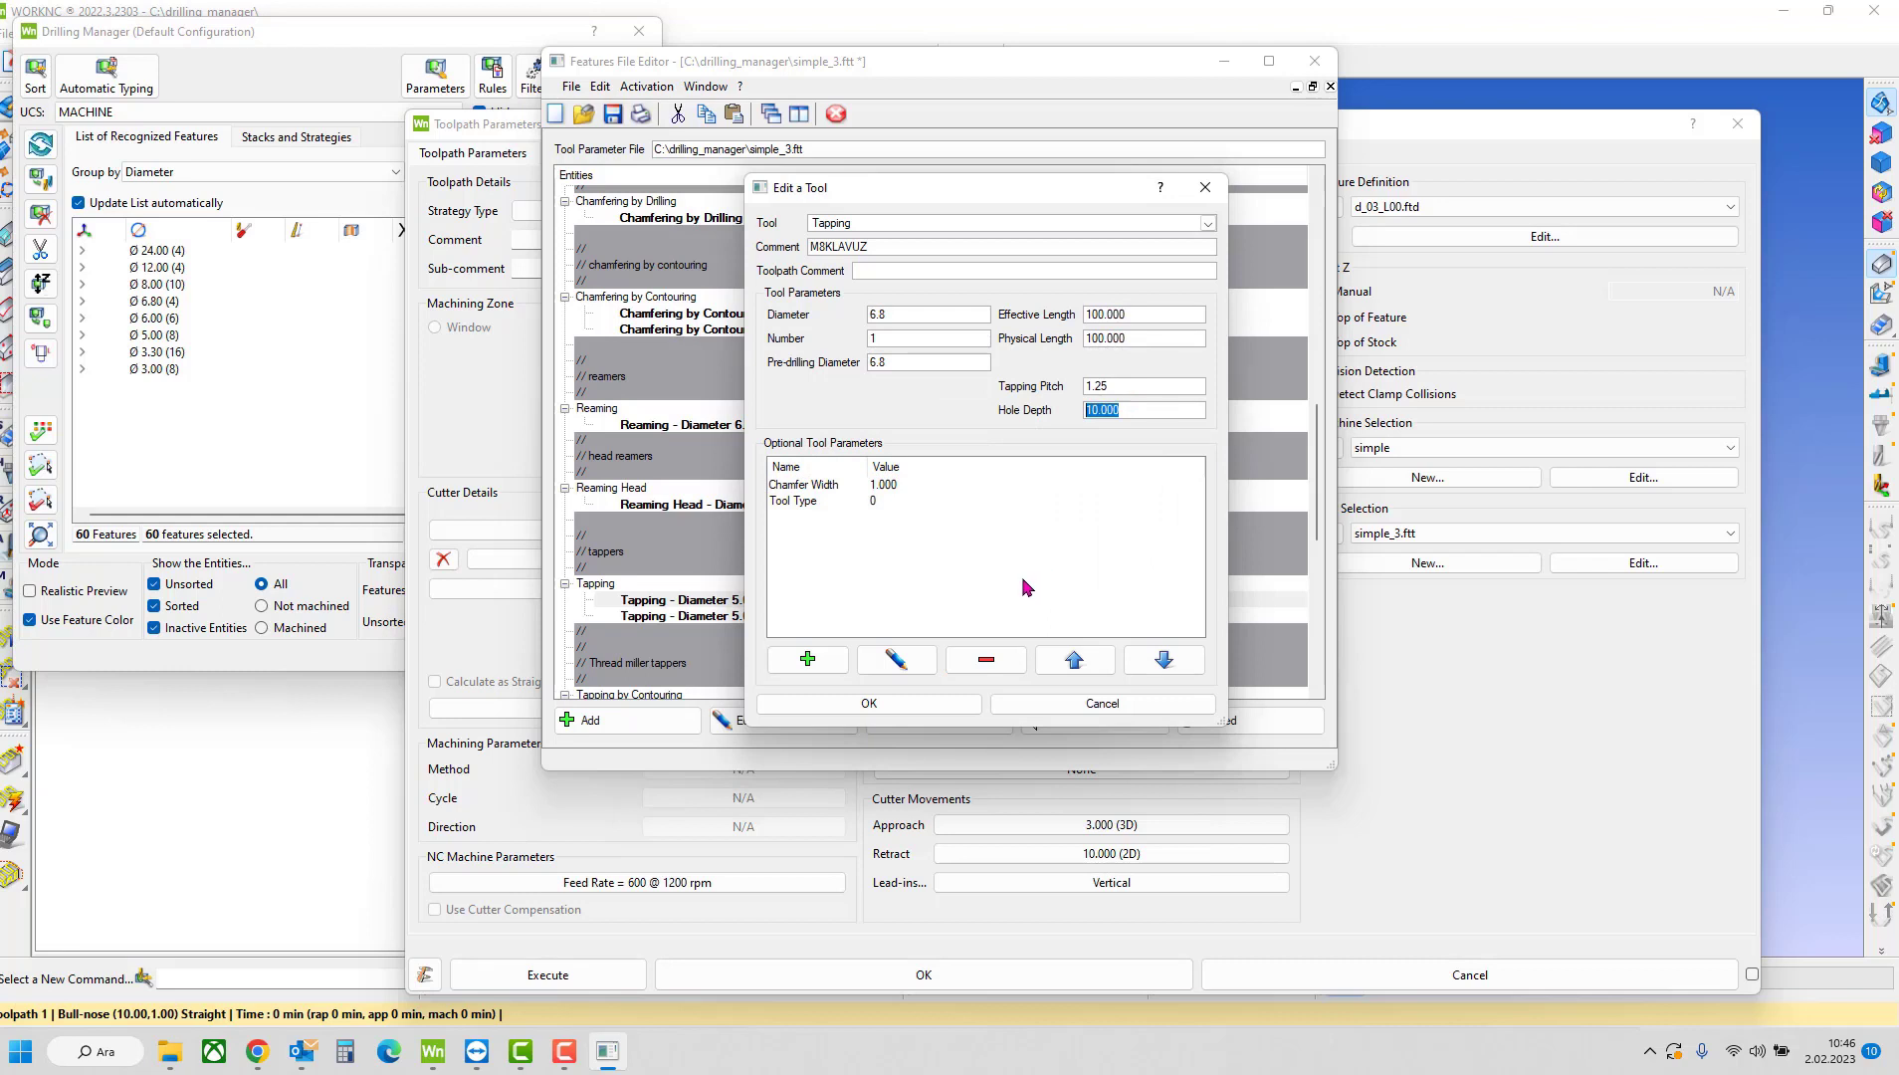
click(947, 595)
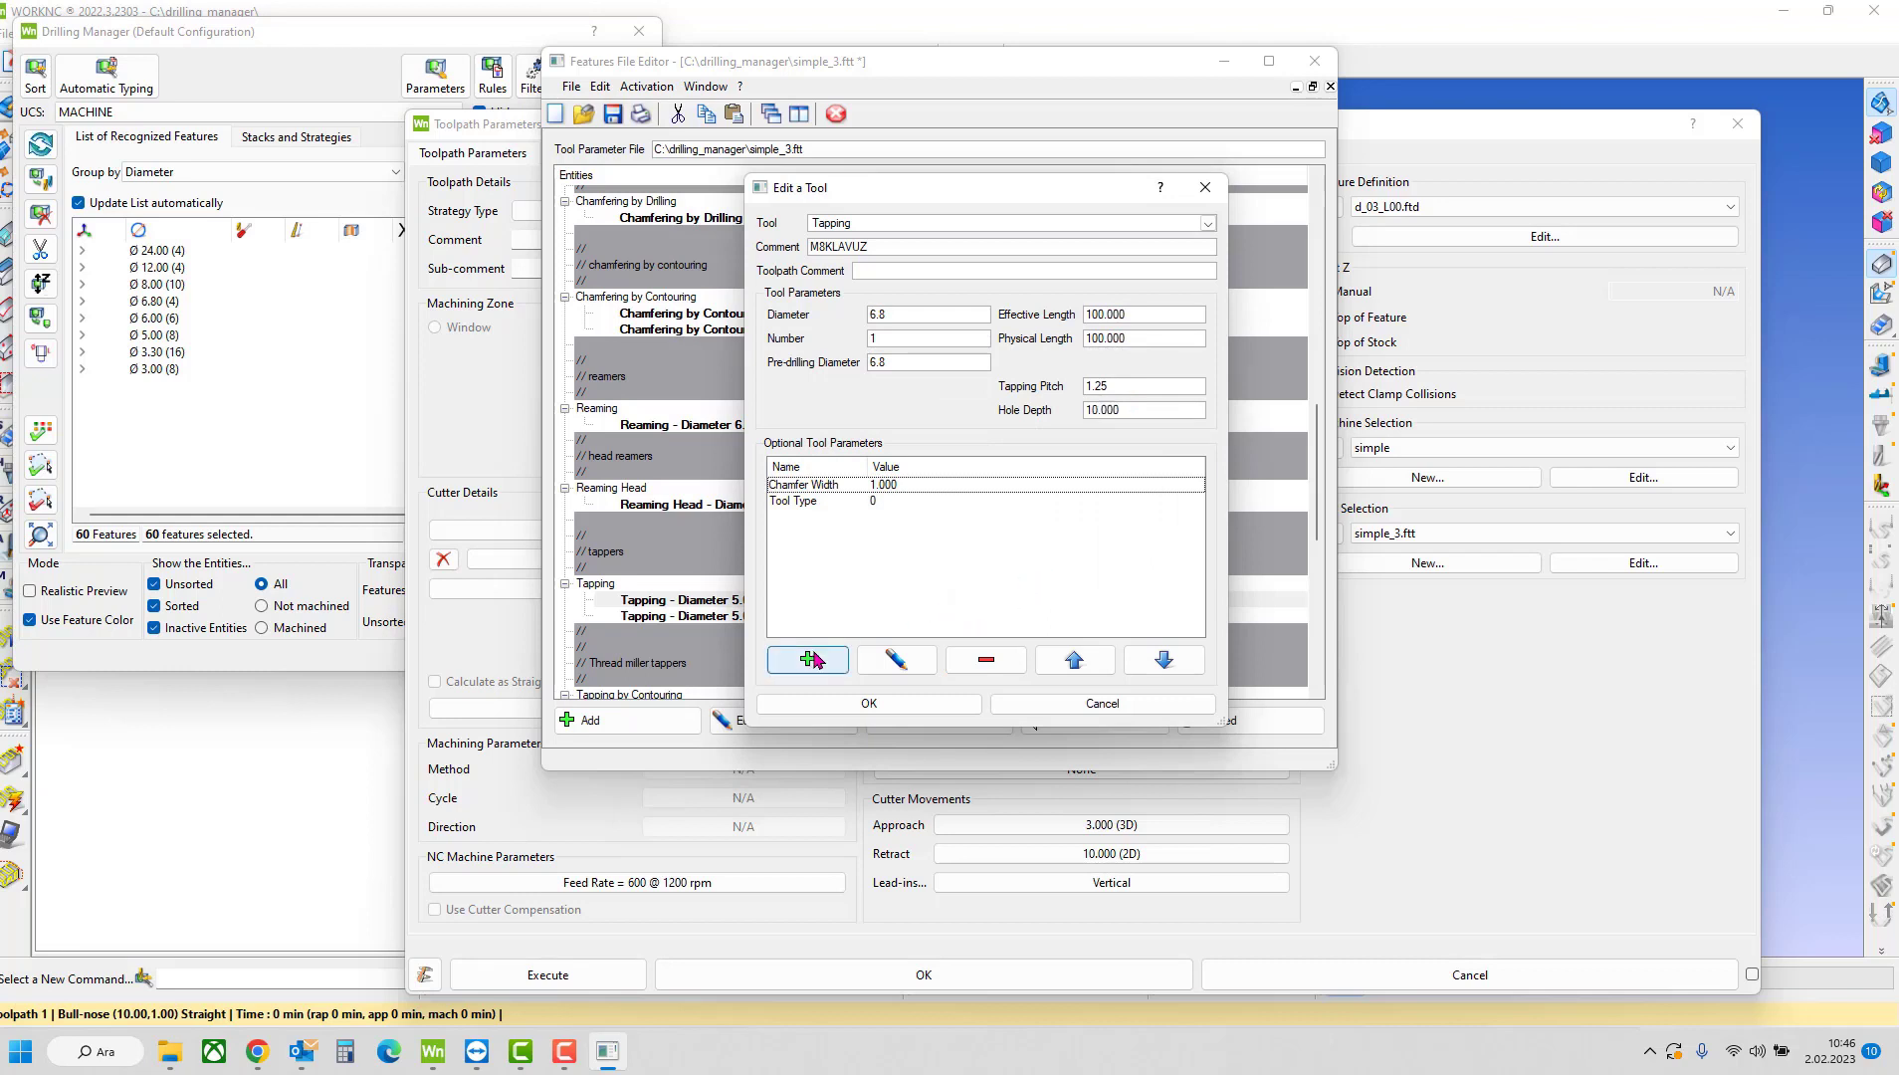
click(809, 659)
click(1066, 399)
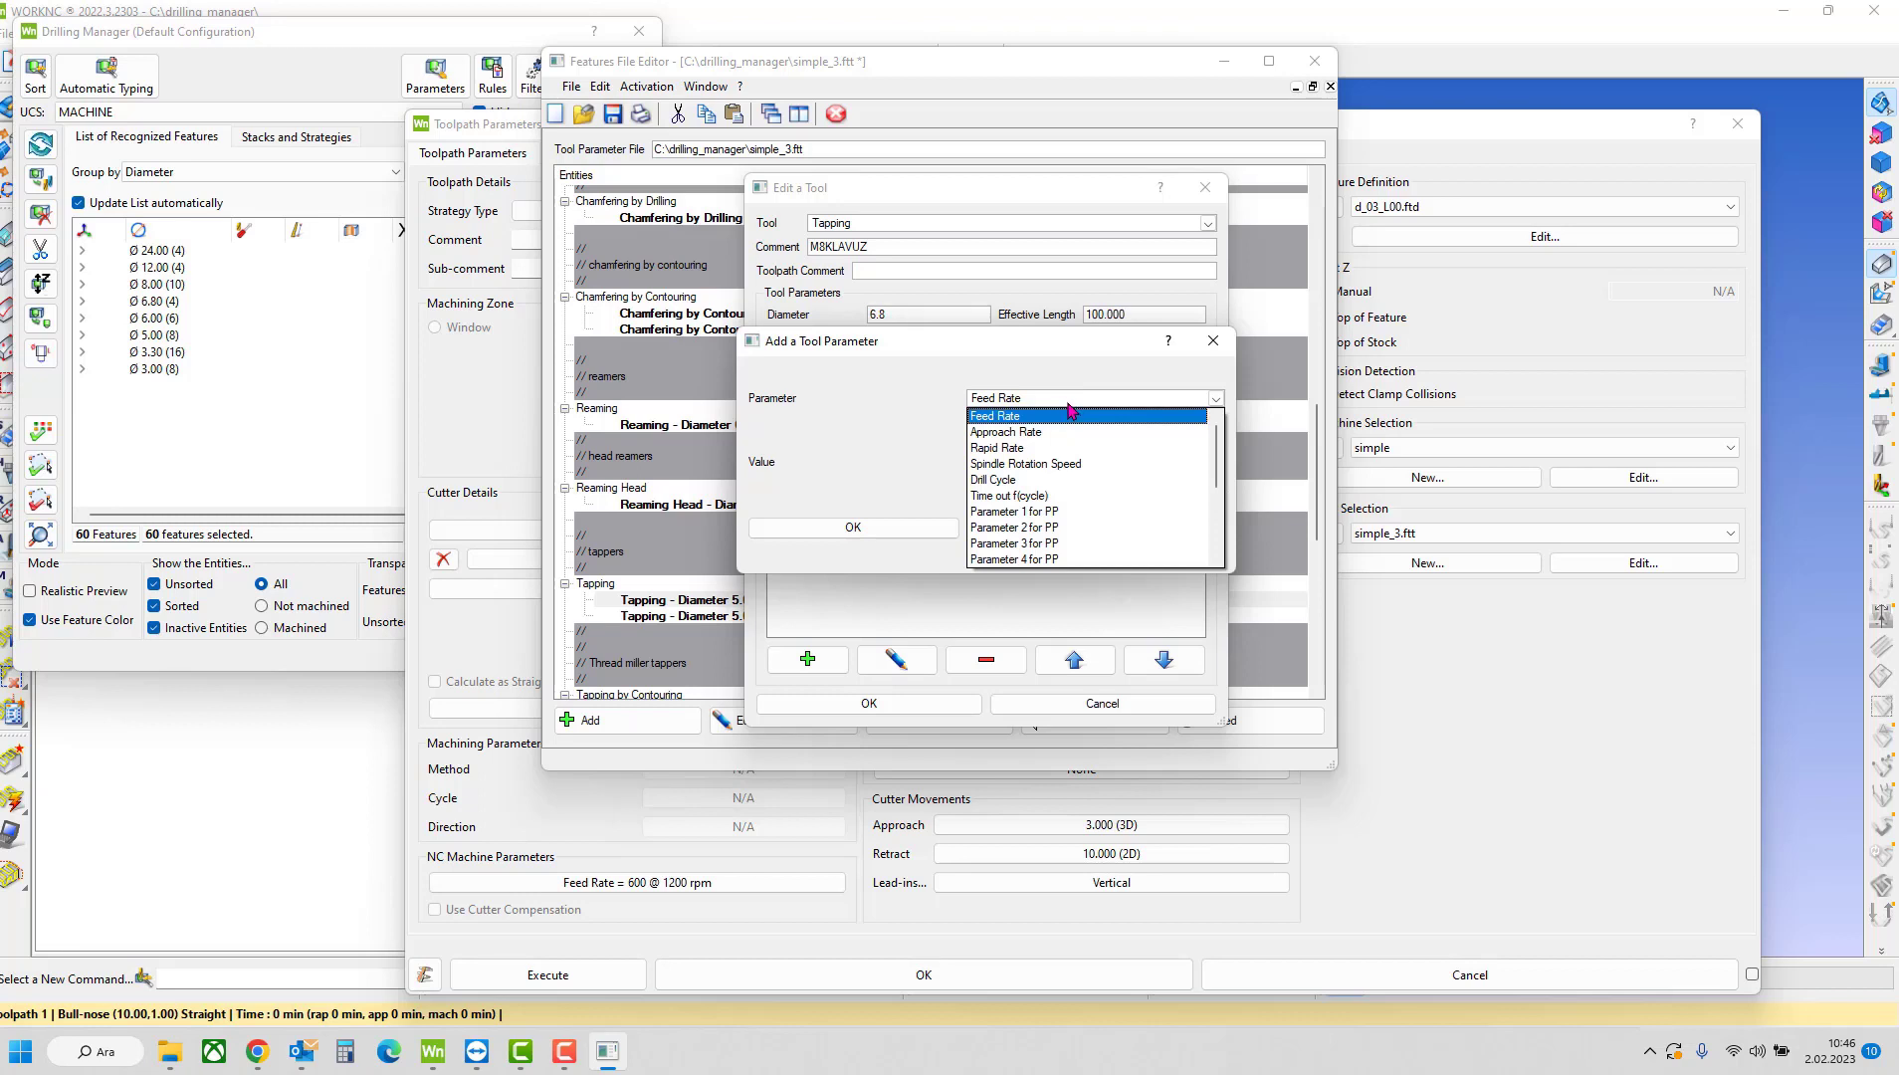
key(Escape)
click(1093, 529)
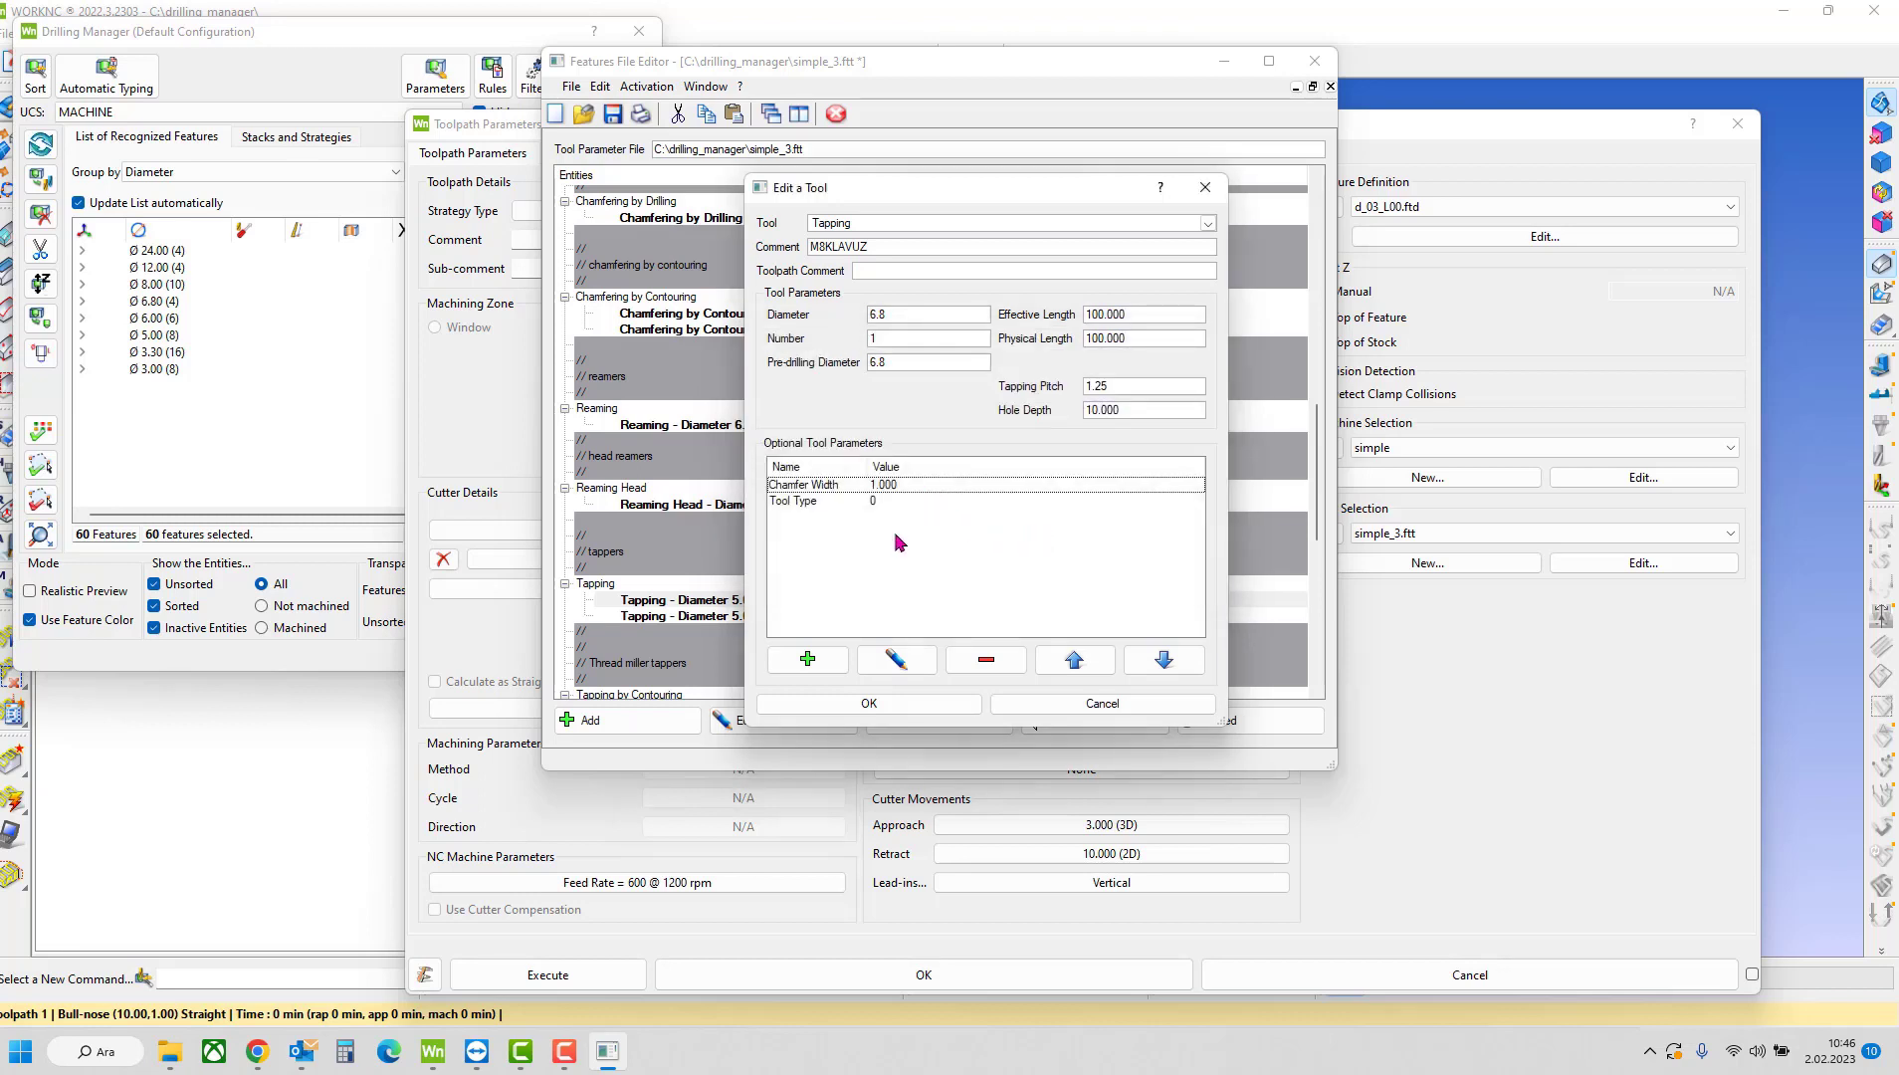
- Add a Feed Rate parameter of 175 to the M8KLAVUZ tap
click(807, 658)
click(1038, 408)
scroll(1090, 488, down, 3)
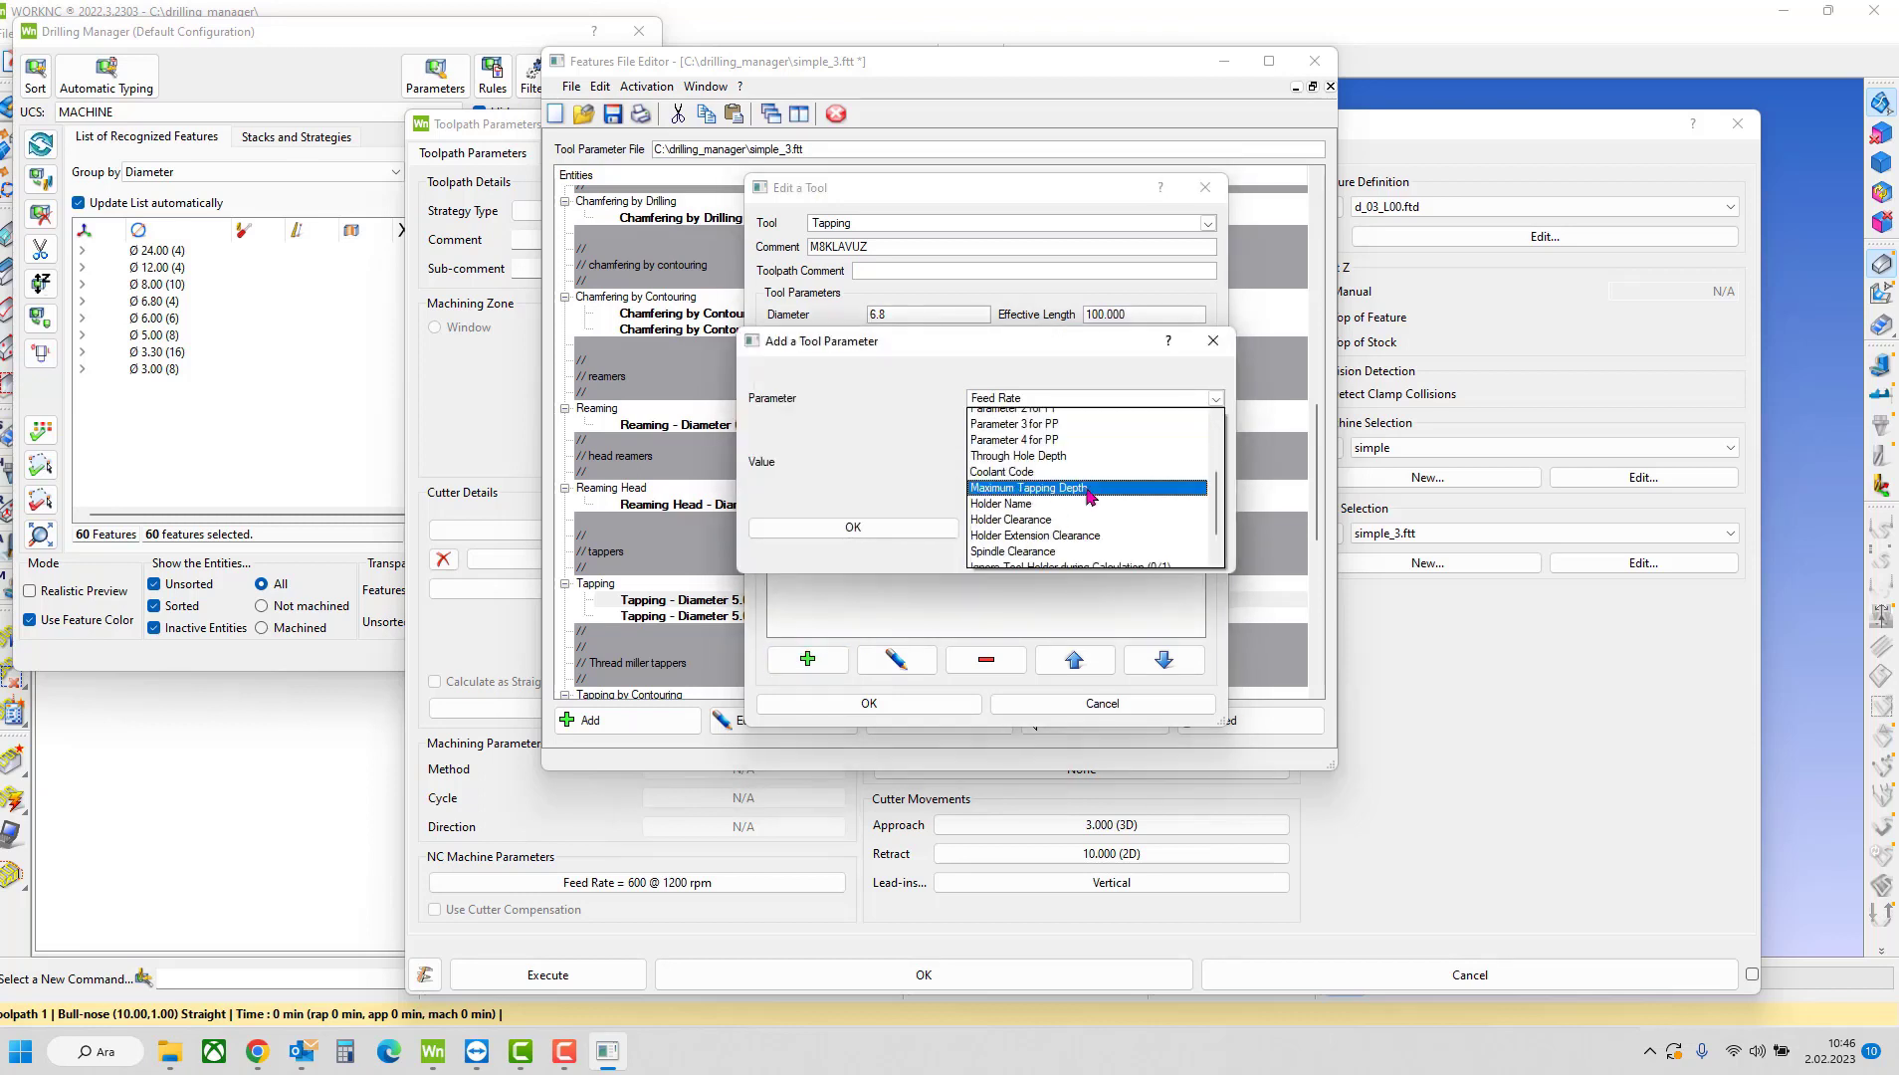
scroll(1087, 492, up, 3)
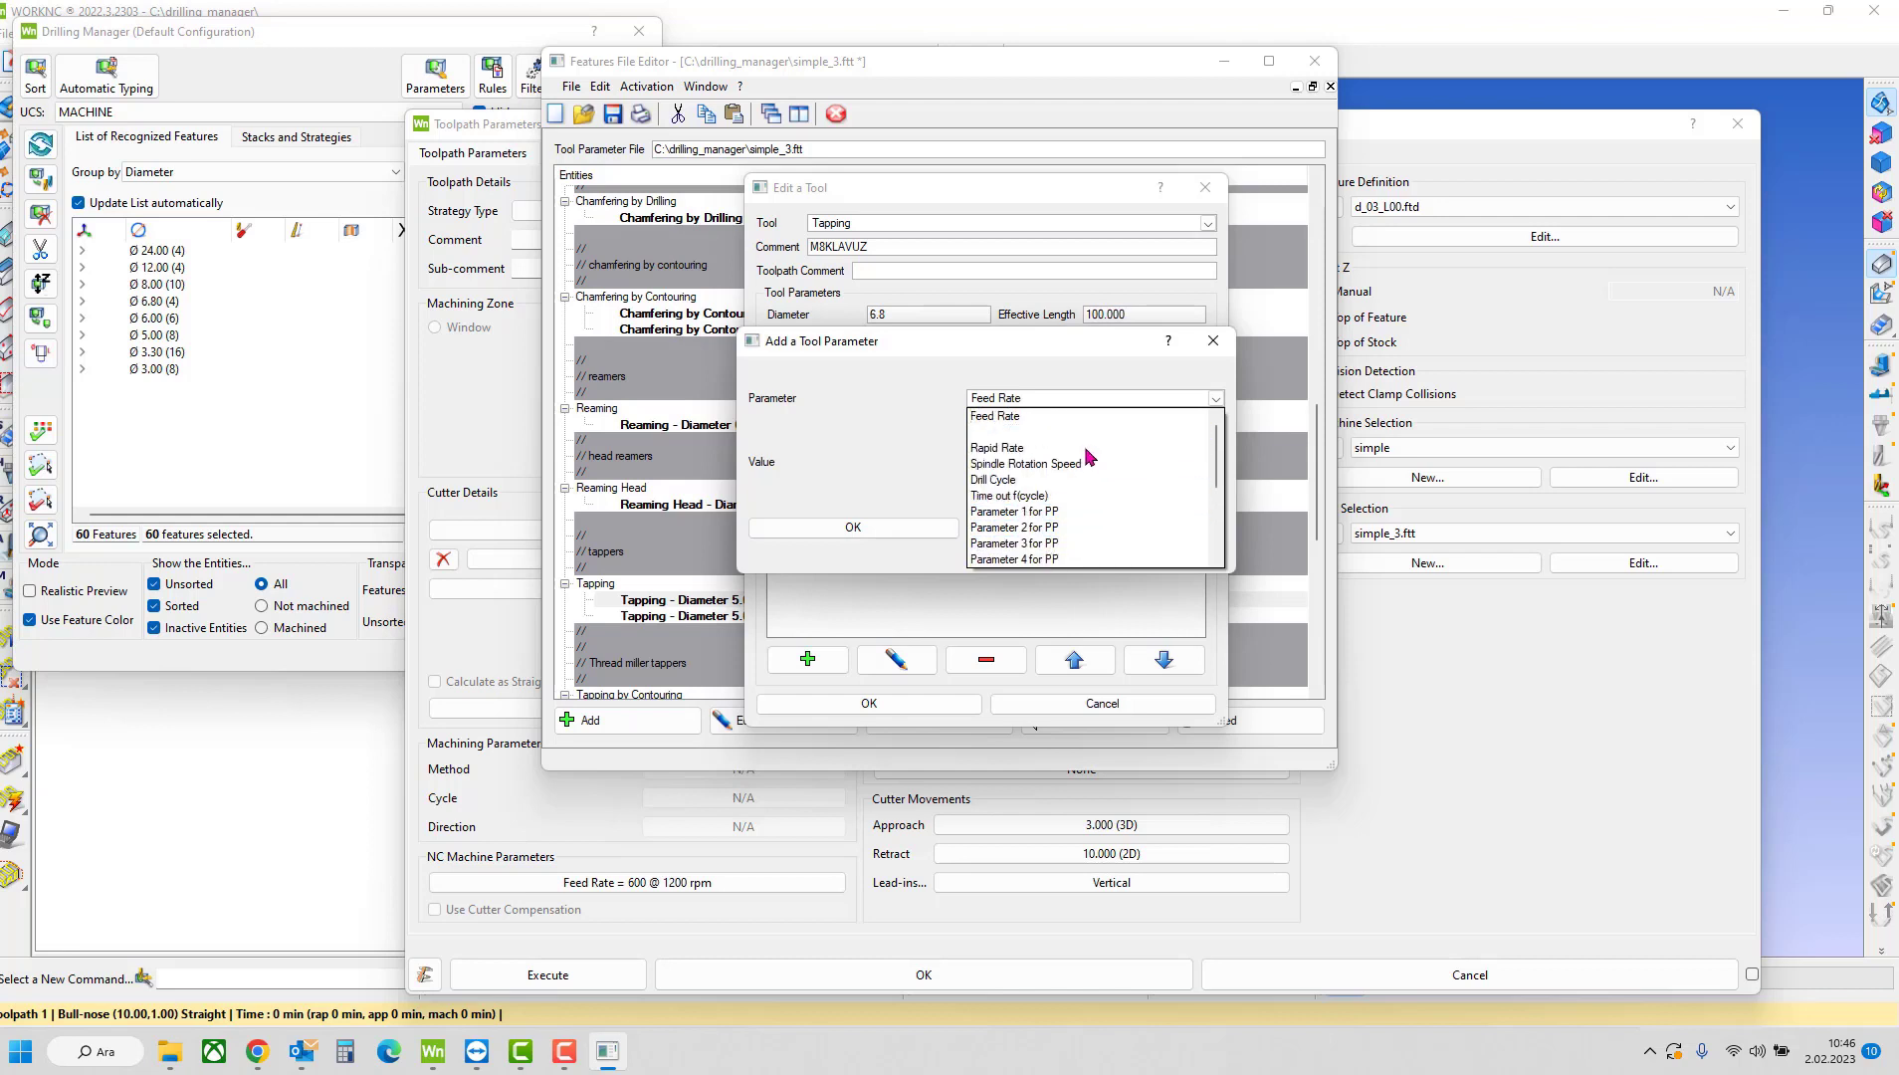
click(995, 416)
click(1053, 455)
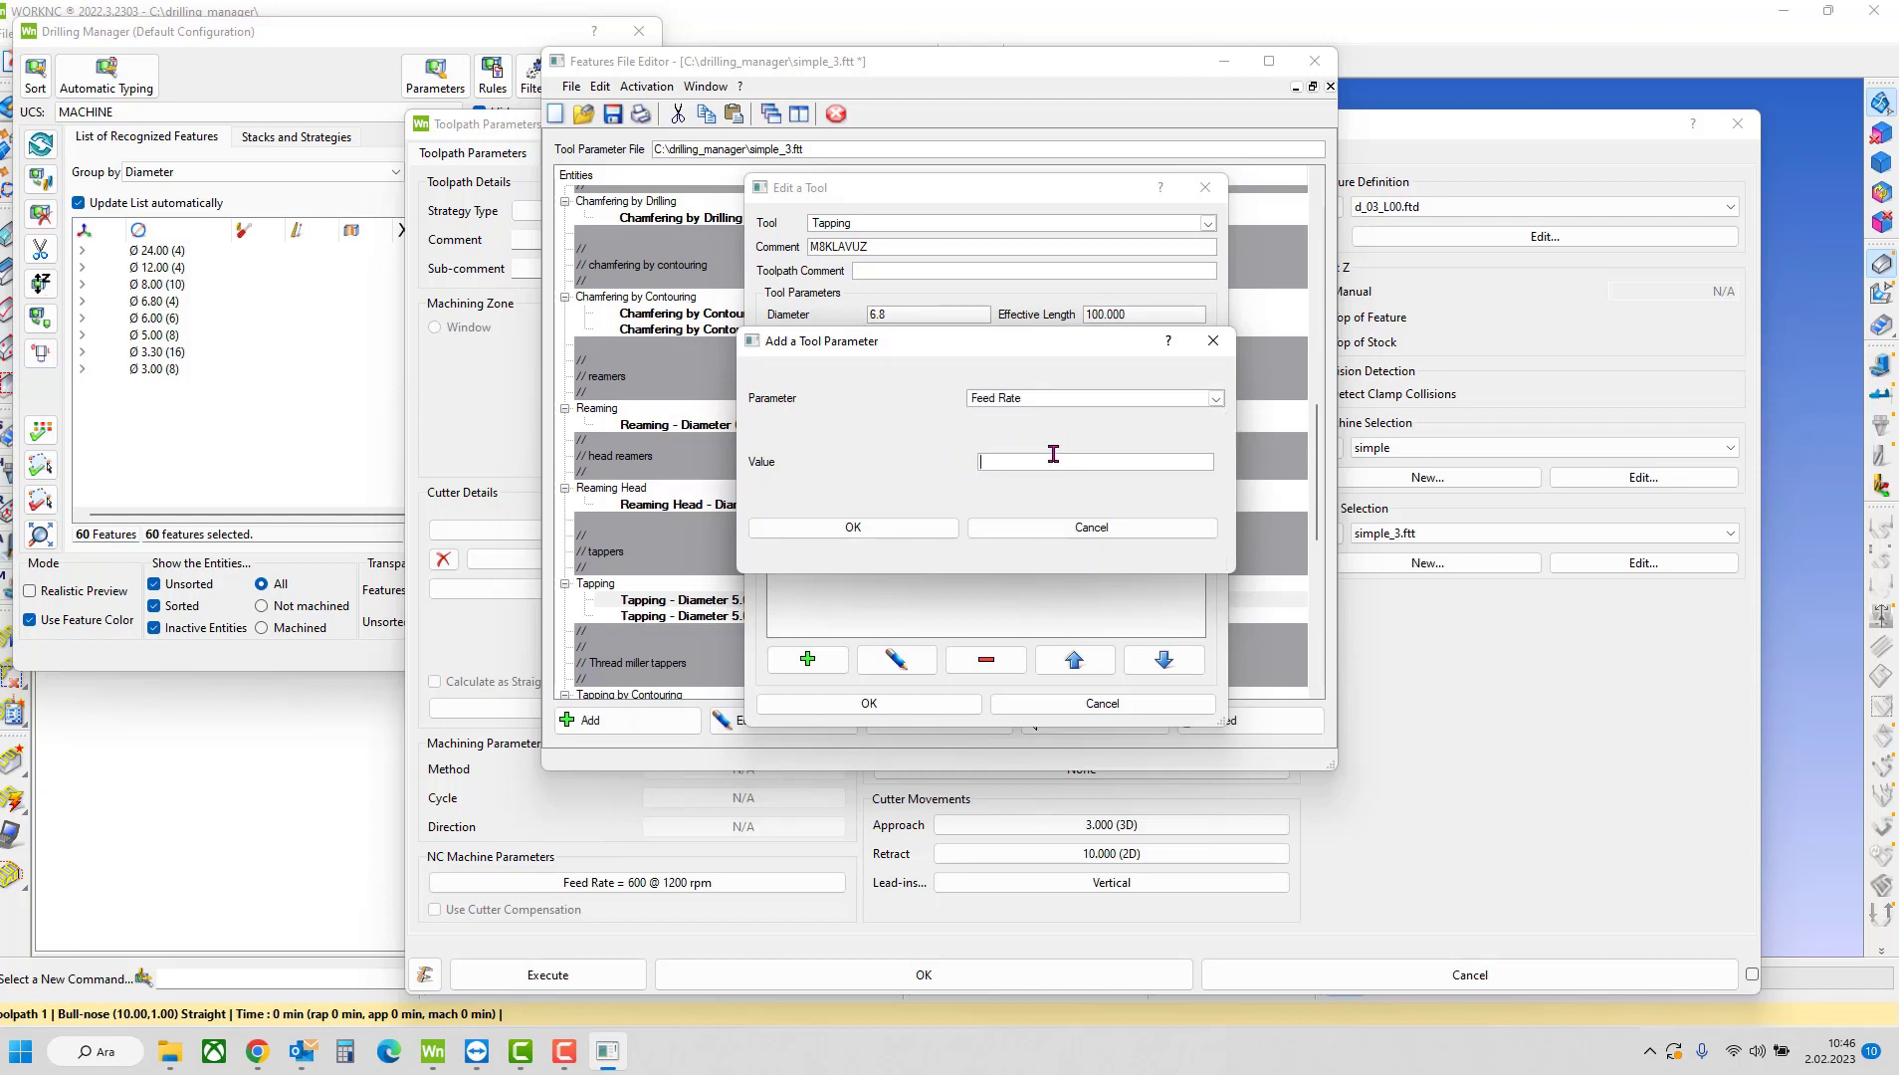
text(100)
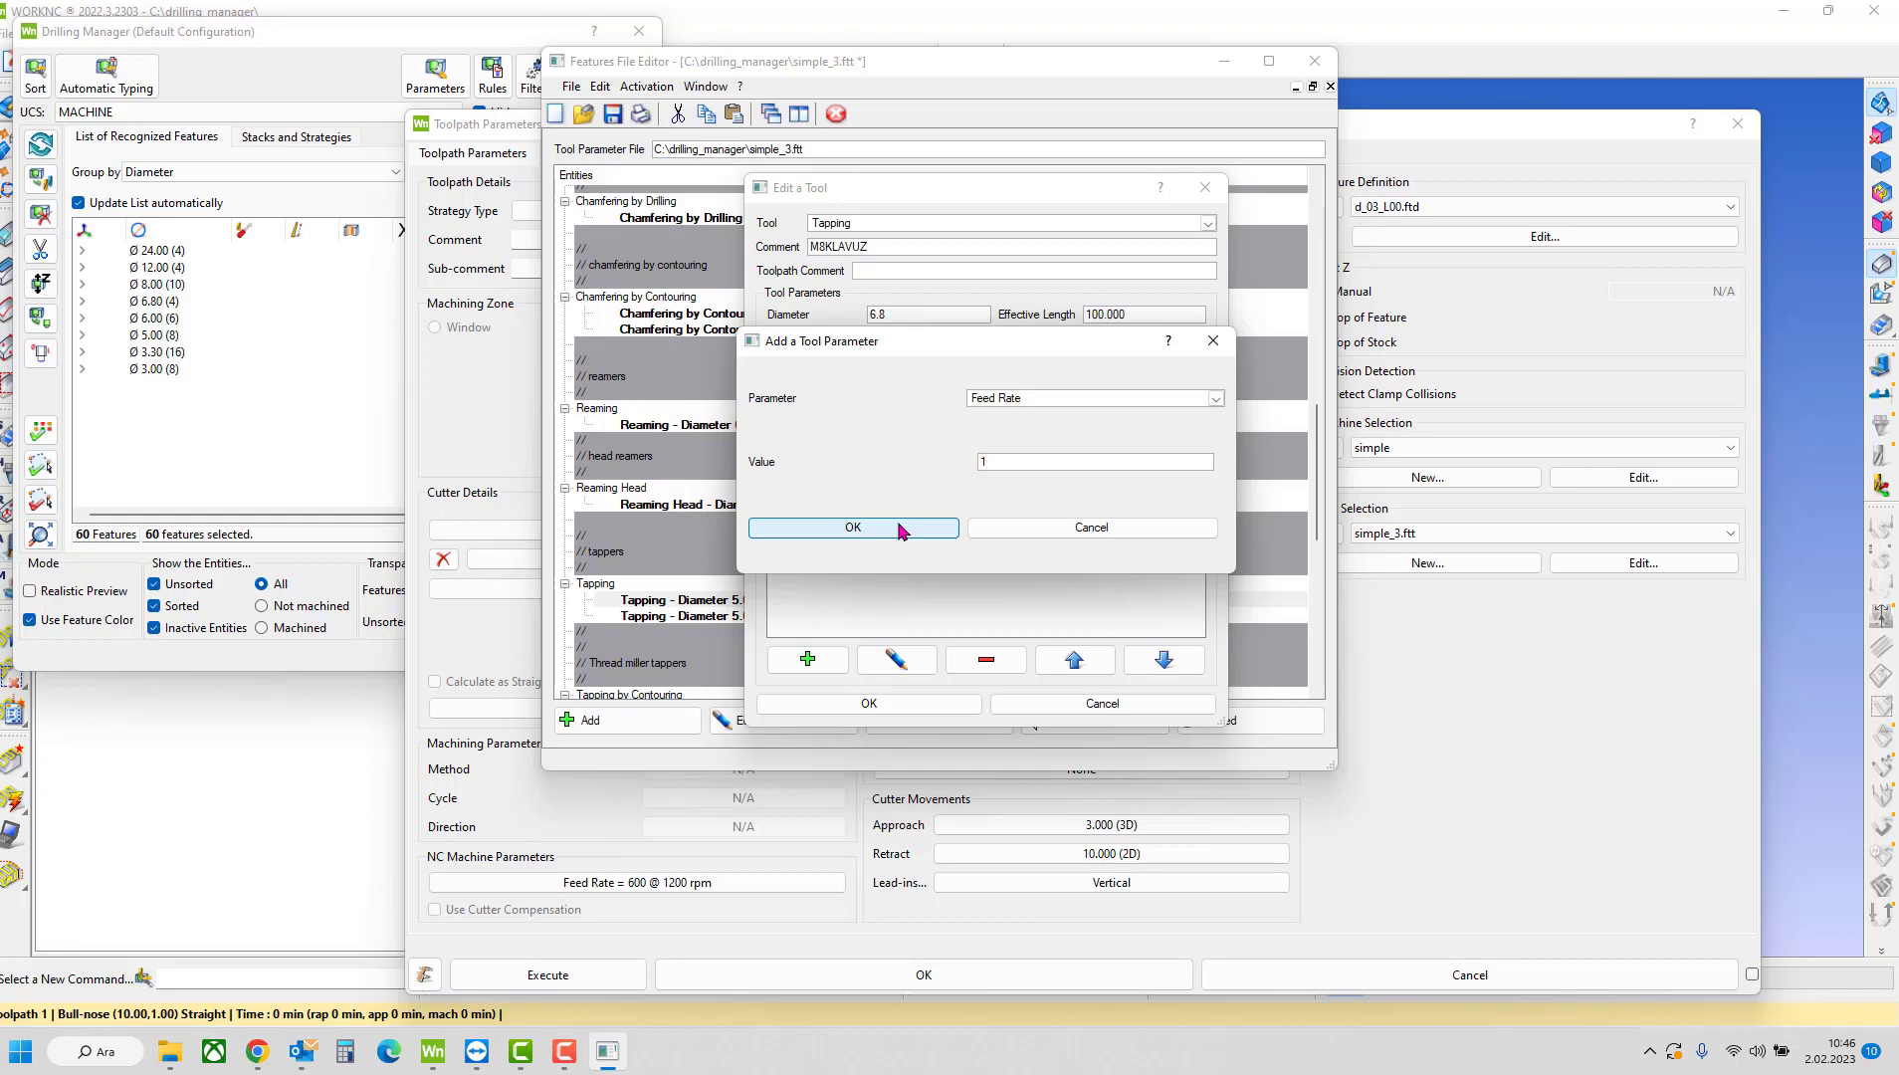
click(898, 528)
- Add an Approach Rate of 175 and a Rapid Rate of 8000 to the M8KLAVUZ tap
click(807, 659)
click(1021, 461)
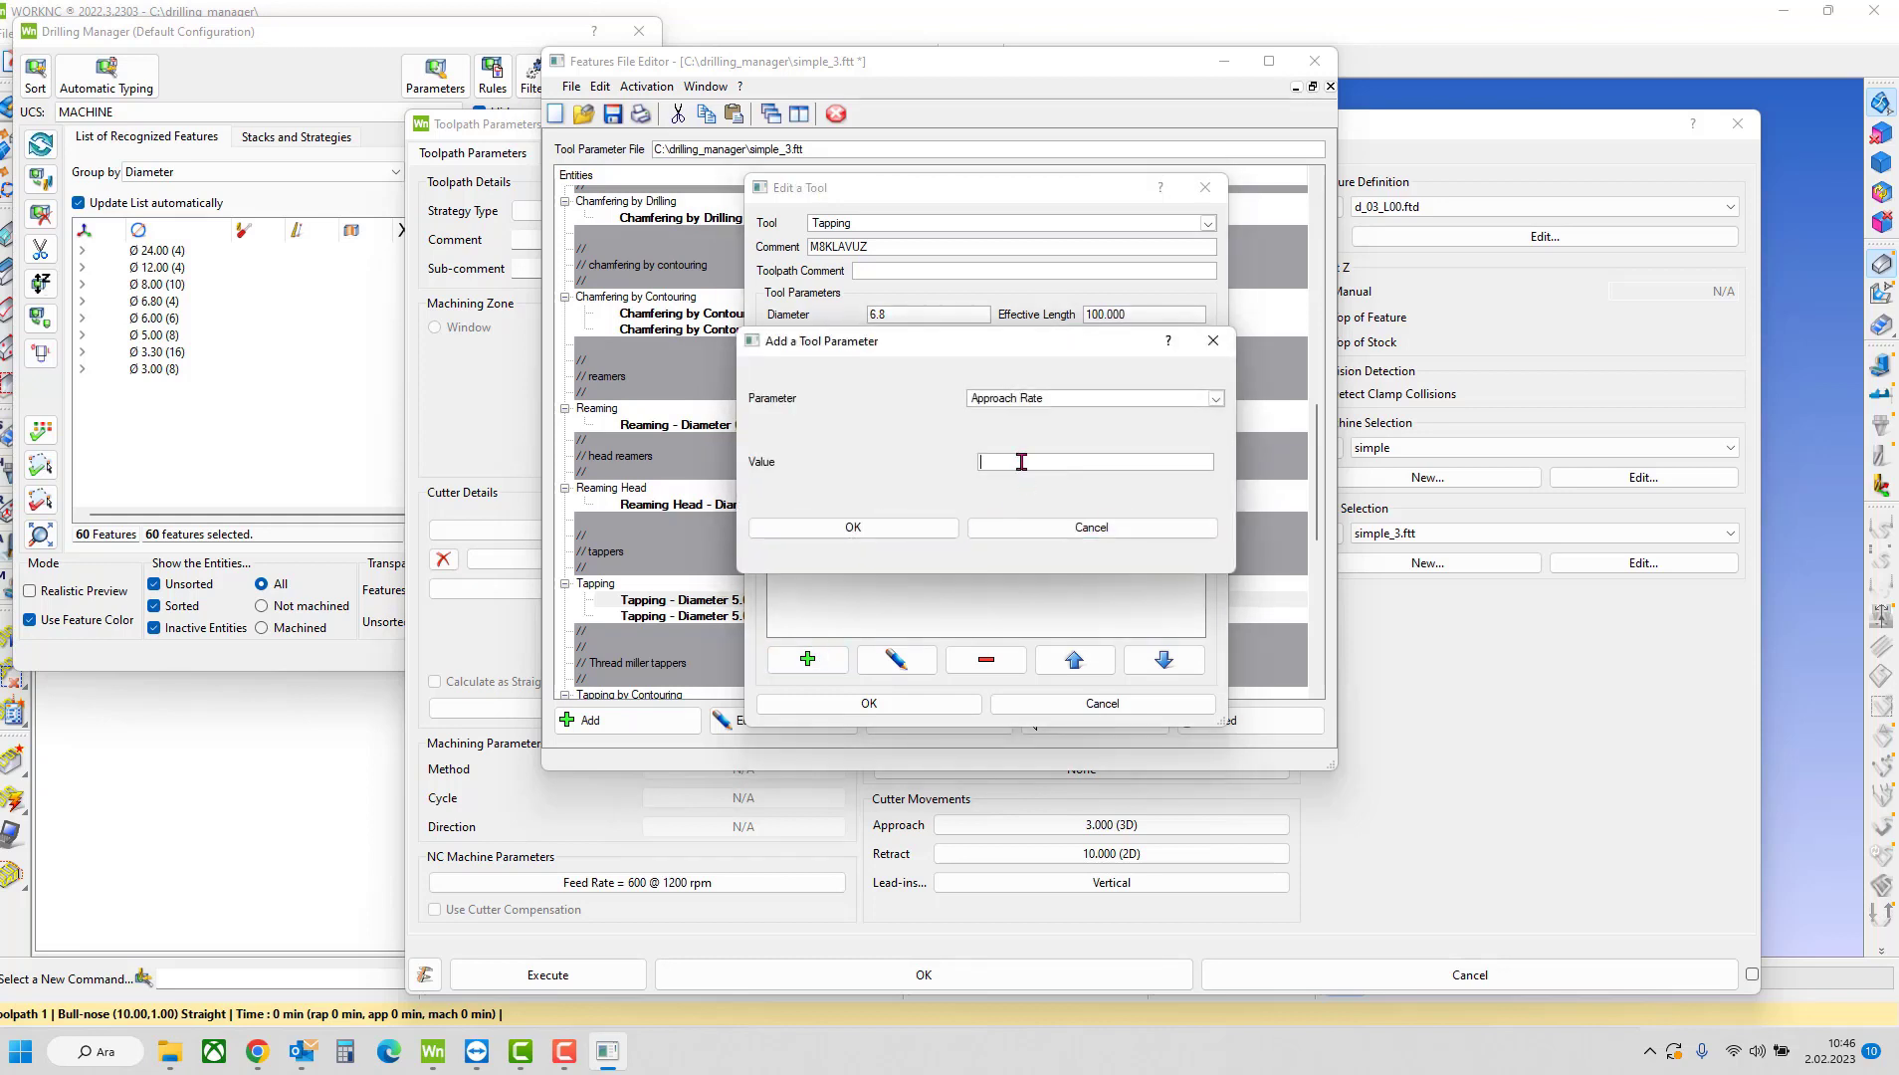
text(200)
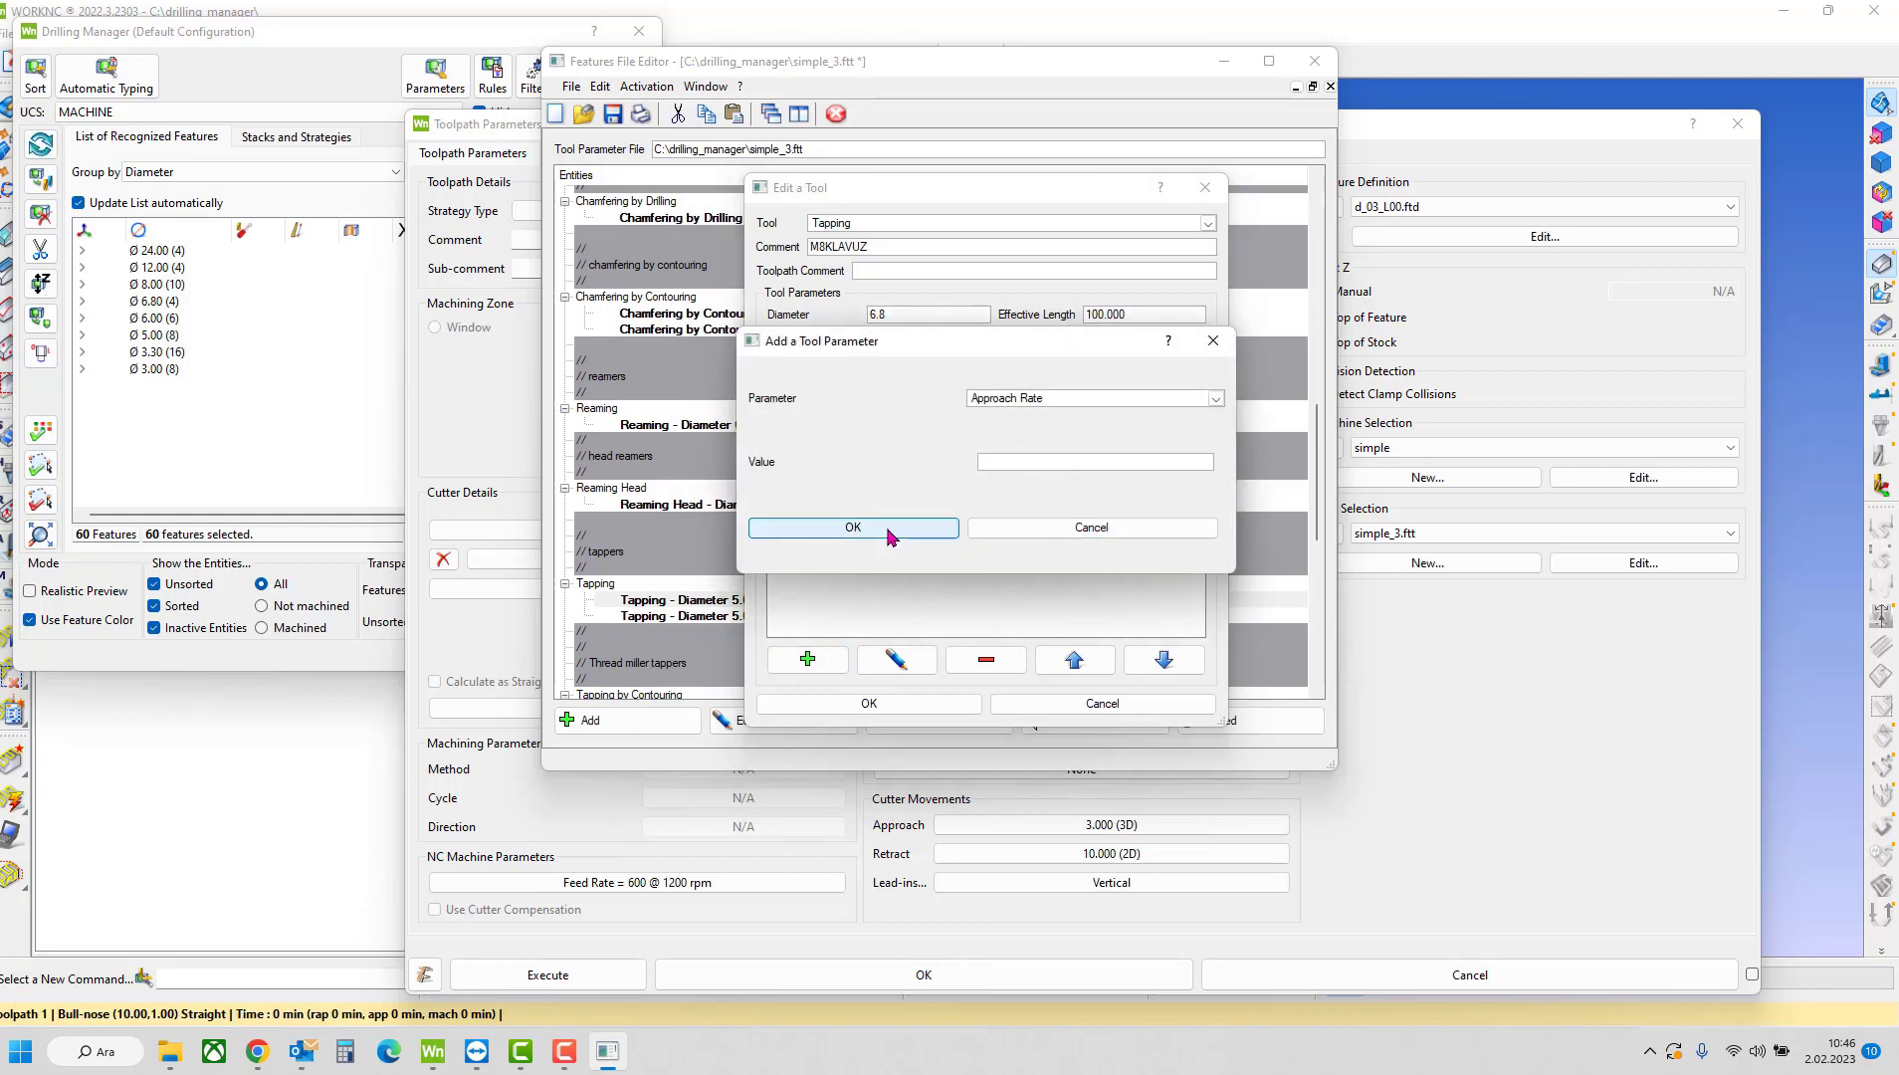
click(889, 535)
click(811, 662)
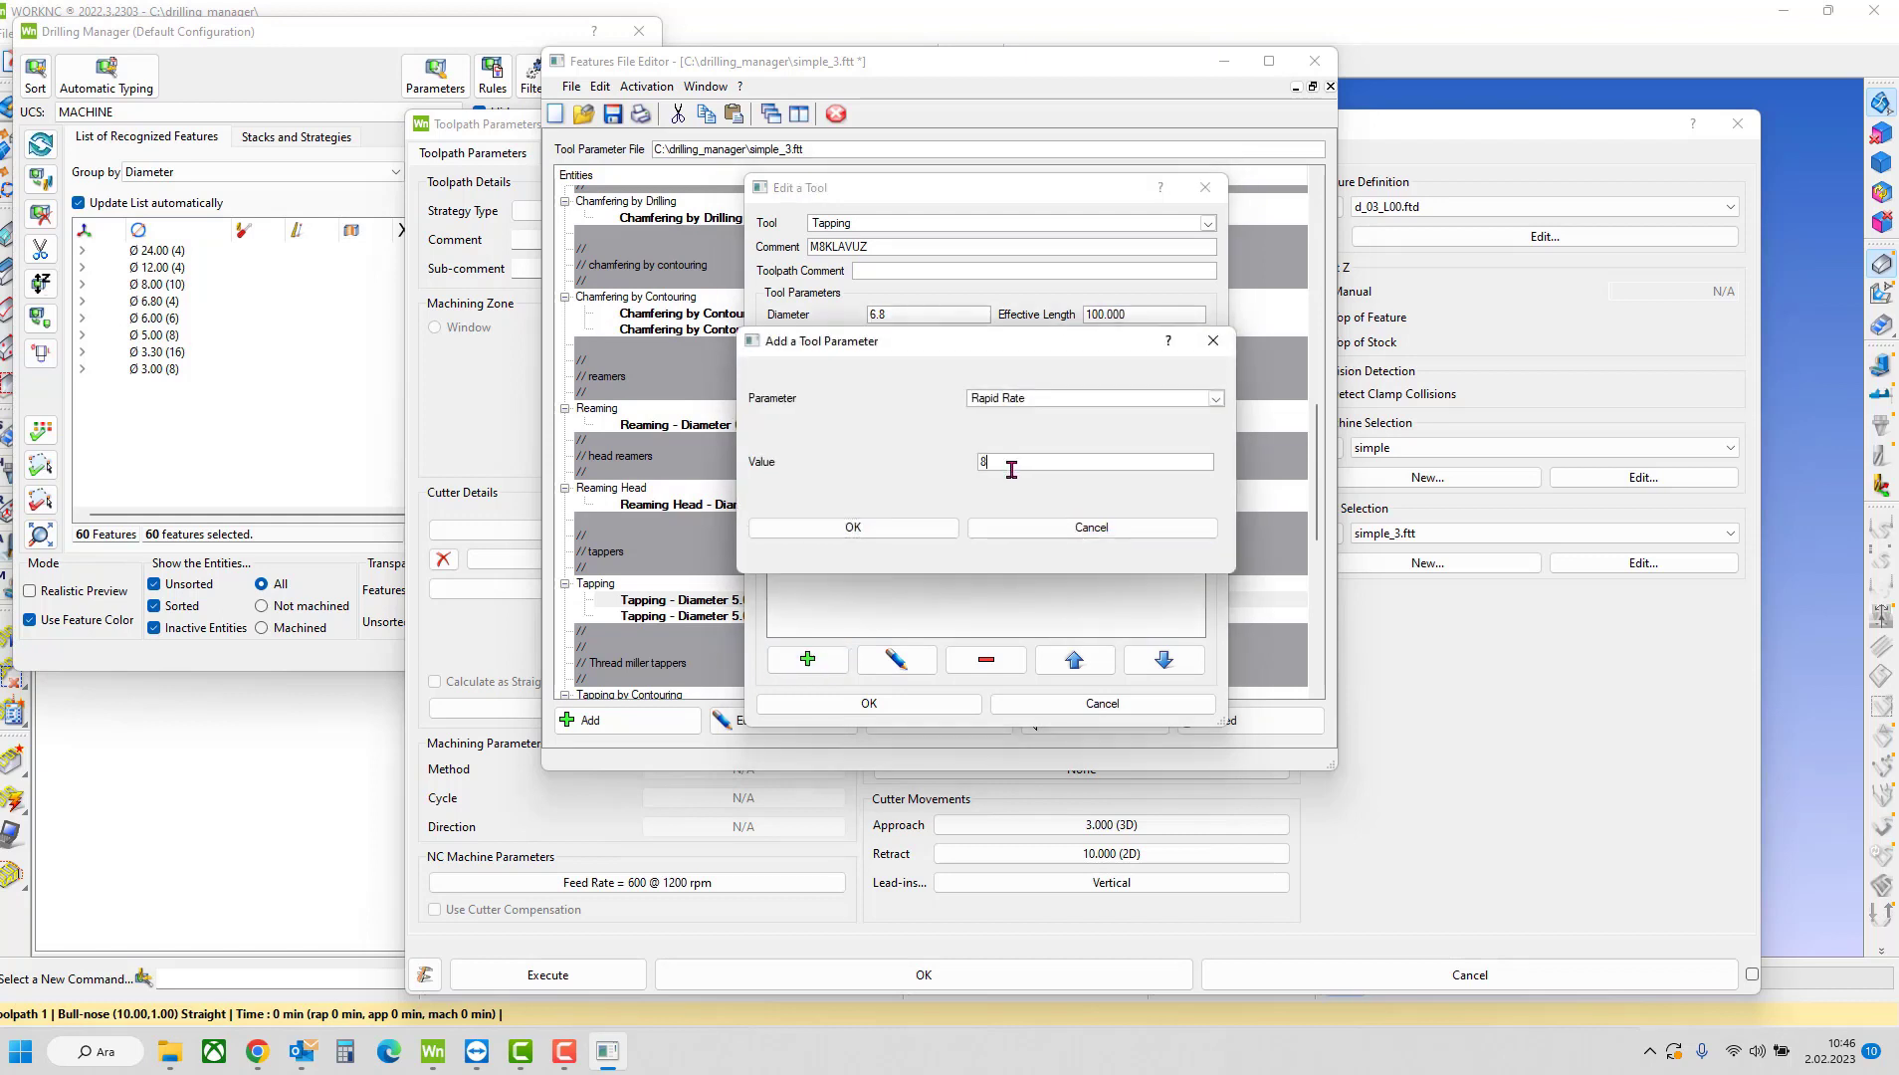
click(942, 525)
- Add a Spindle Rotation Speed parameter of 250 to the M8KLAVUZ tap
click(808, 659)
text(1)
drag(1018, 354, 1063, 477)
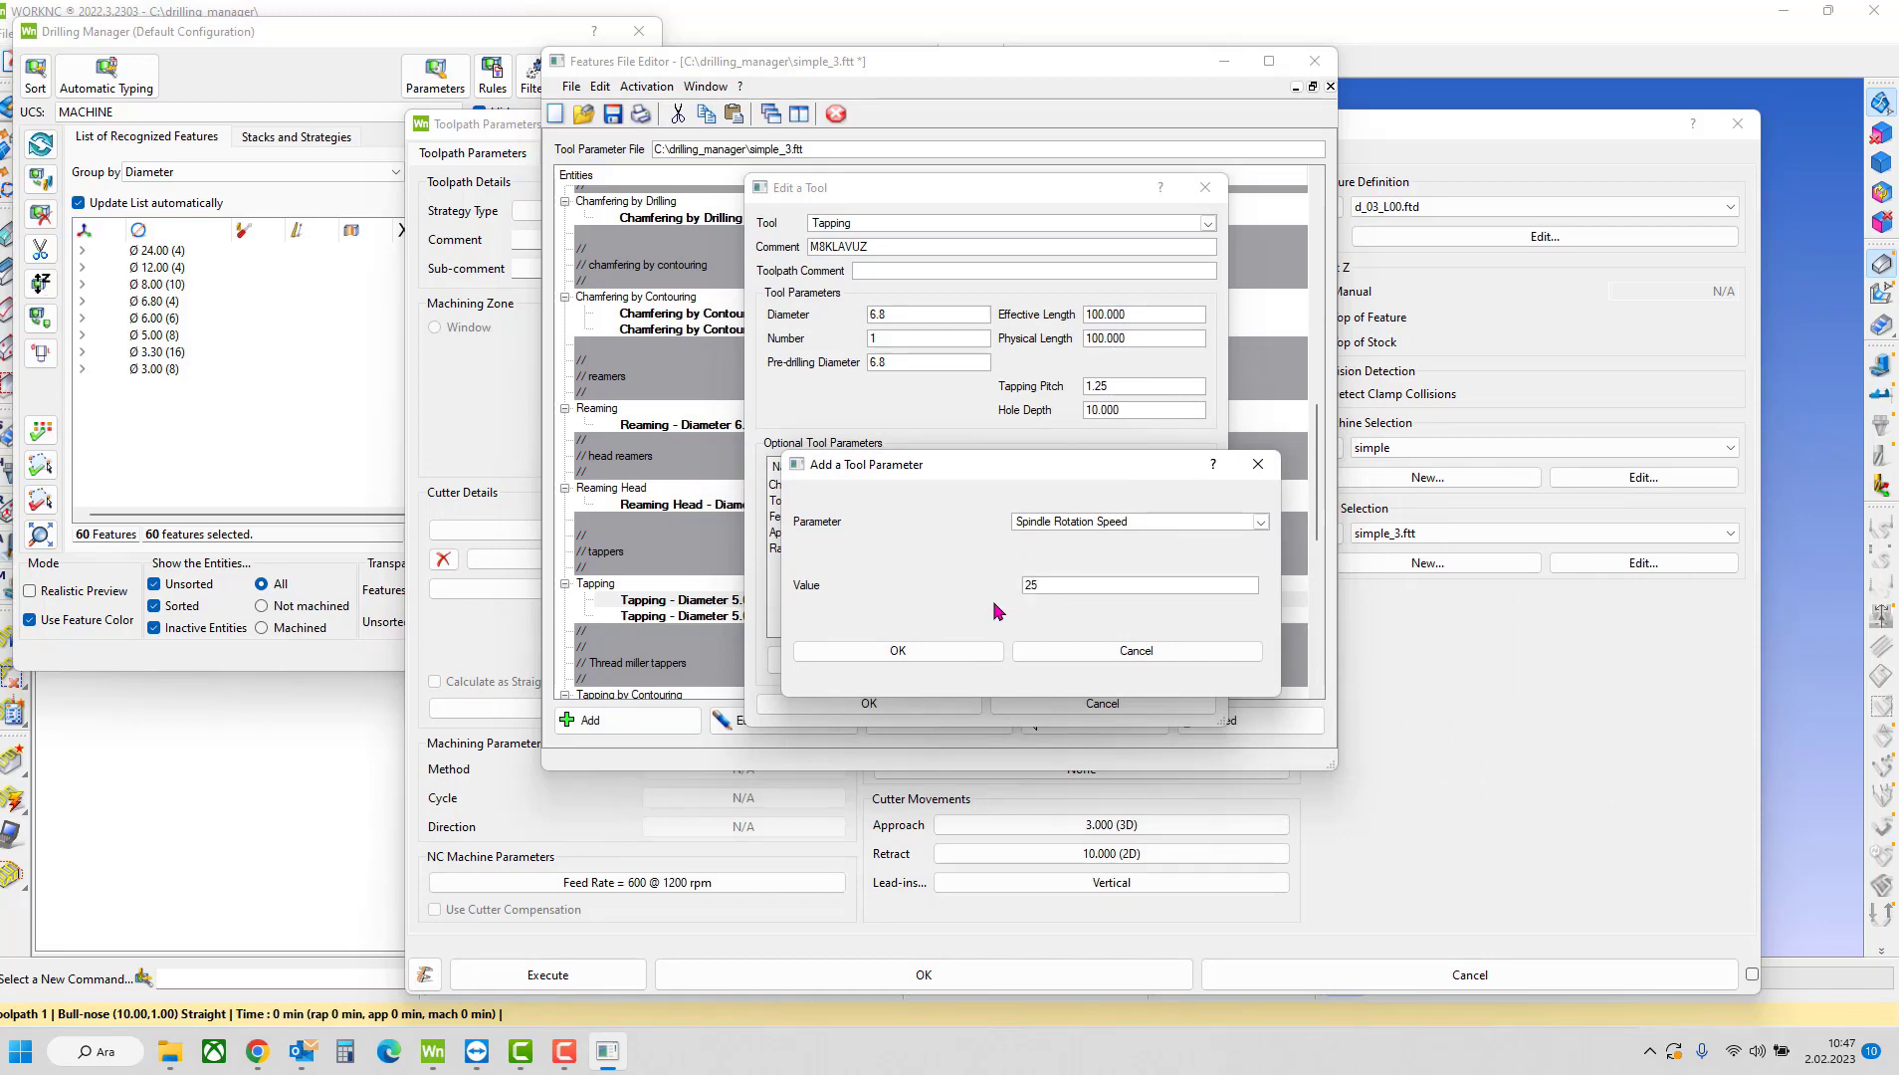
text(0)
click(941, 649)
- Raise Spindle Rotation Speed above Tool Type and move Feed Rate and Approach Rate to the start of the tap's parameter list
click(1070, 659)
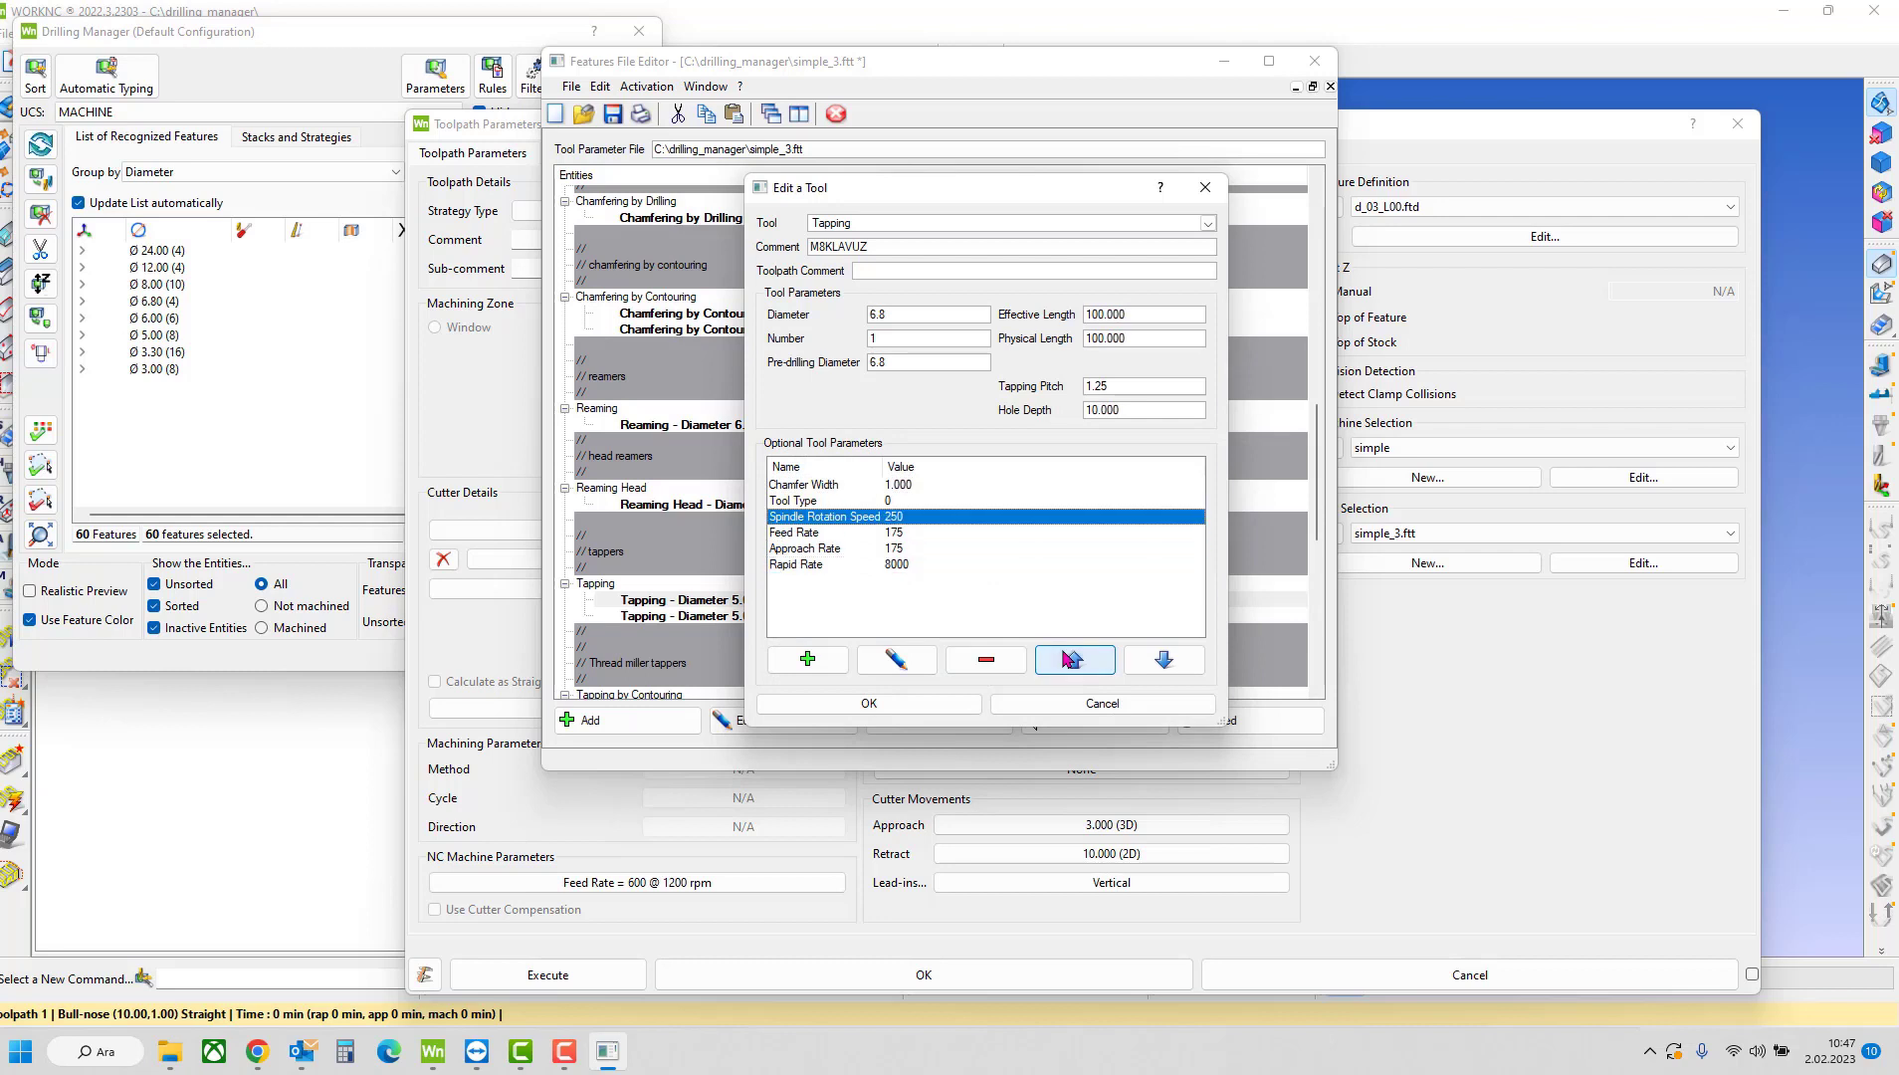
click(1064, 654)
click(958, 532)
triple_click(1062, 653)
click(958, 546)
triple_click(1081, 653)
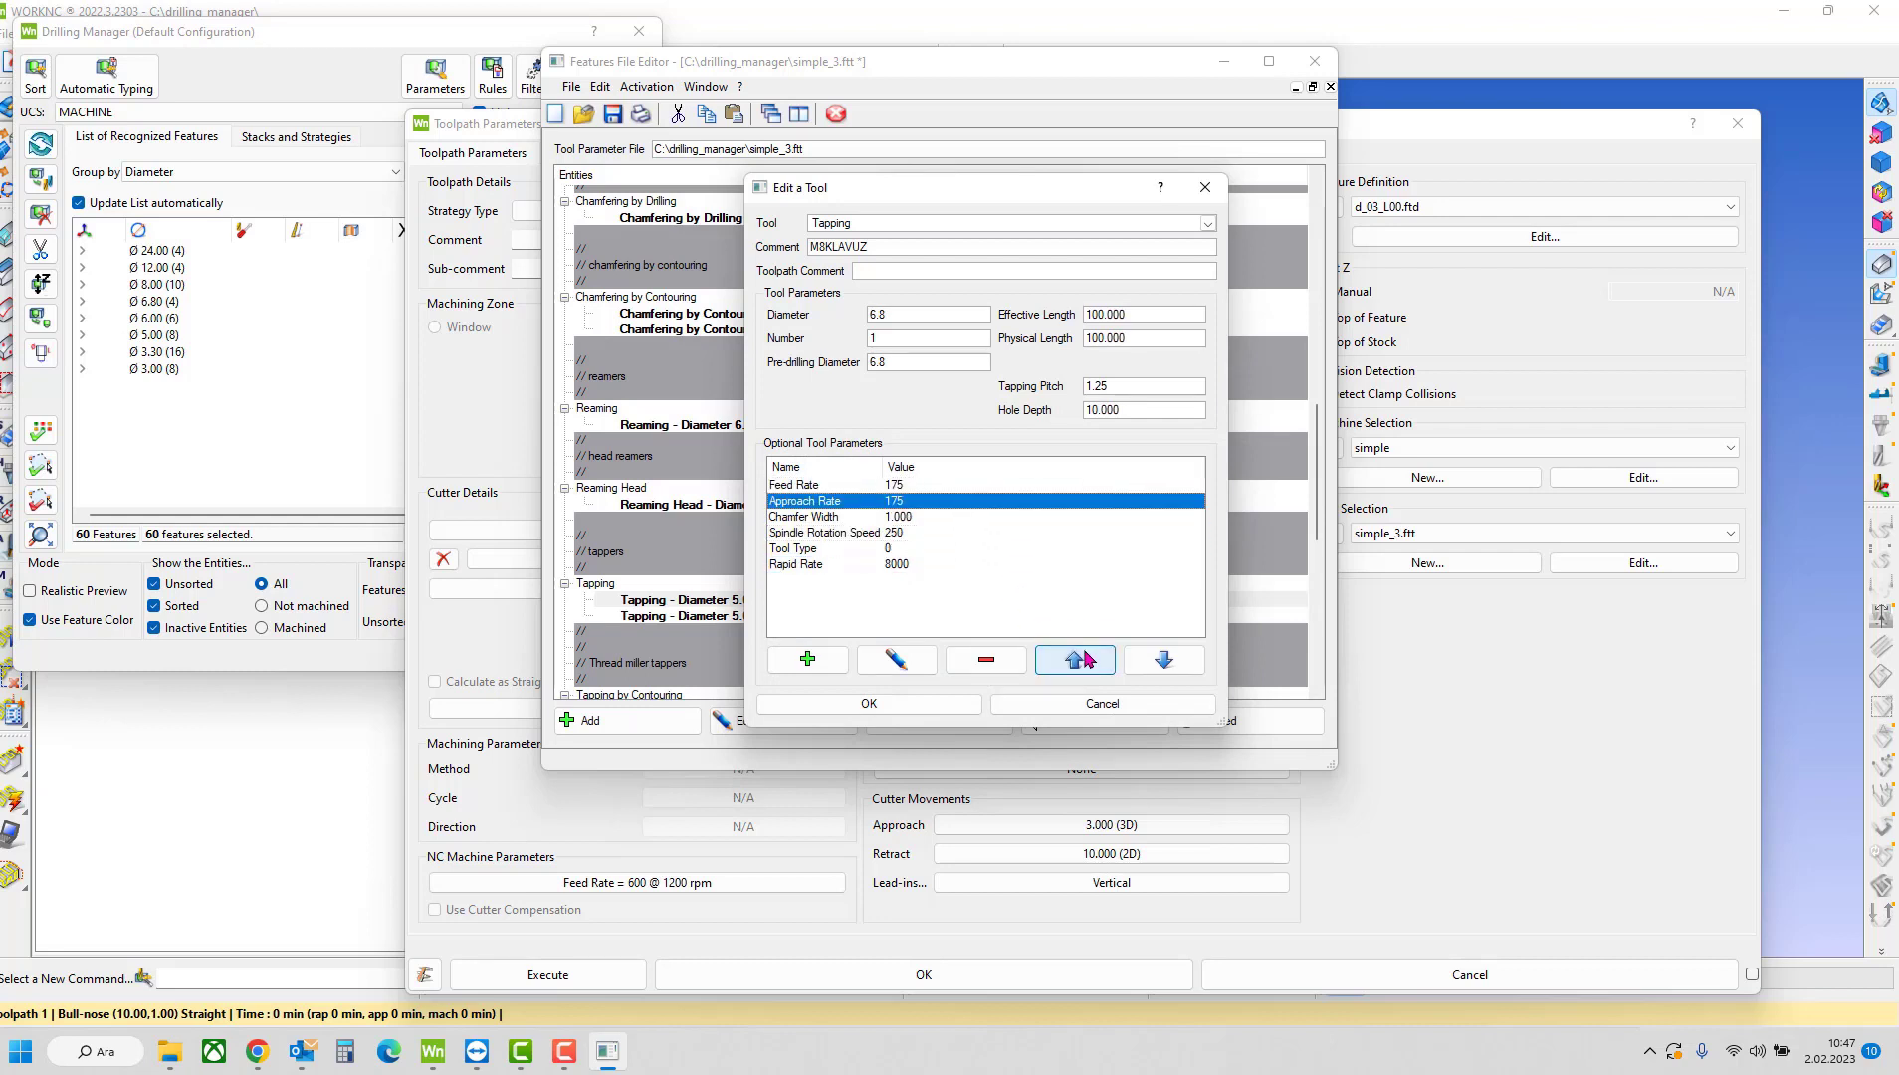
click(834, 654)
click(1075, 405)
click(848, 441)
click(1055, 529)
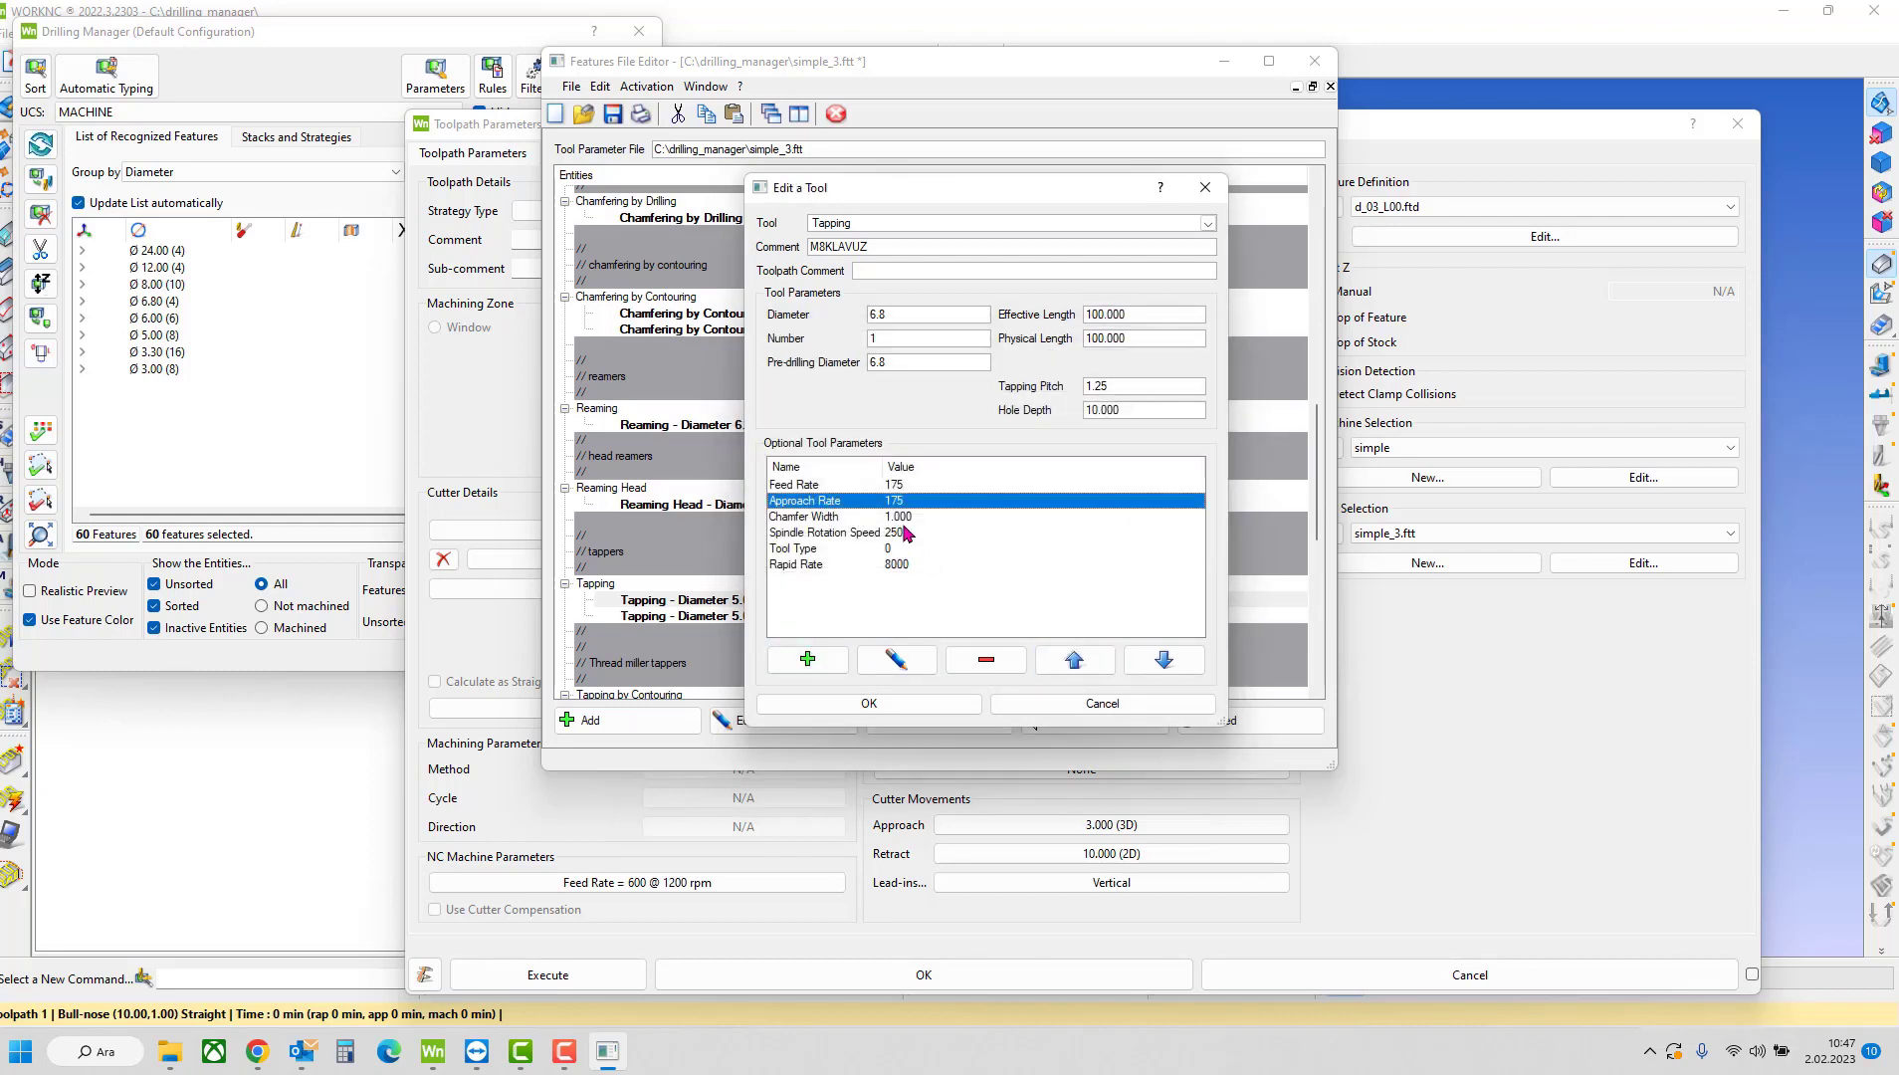
- Move Spindle Rotation Speed and Rapid Rate directly after Approach Rate in the M8KLAVUZ tap's parameter list
click(905, 534)
click(1057, 657)
click(936, 564)
double_click(1049, 655)
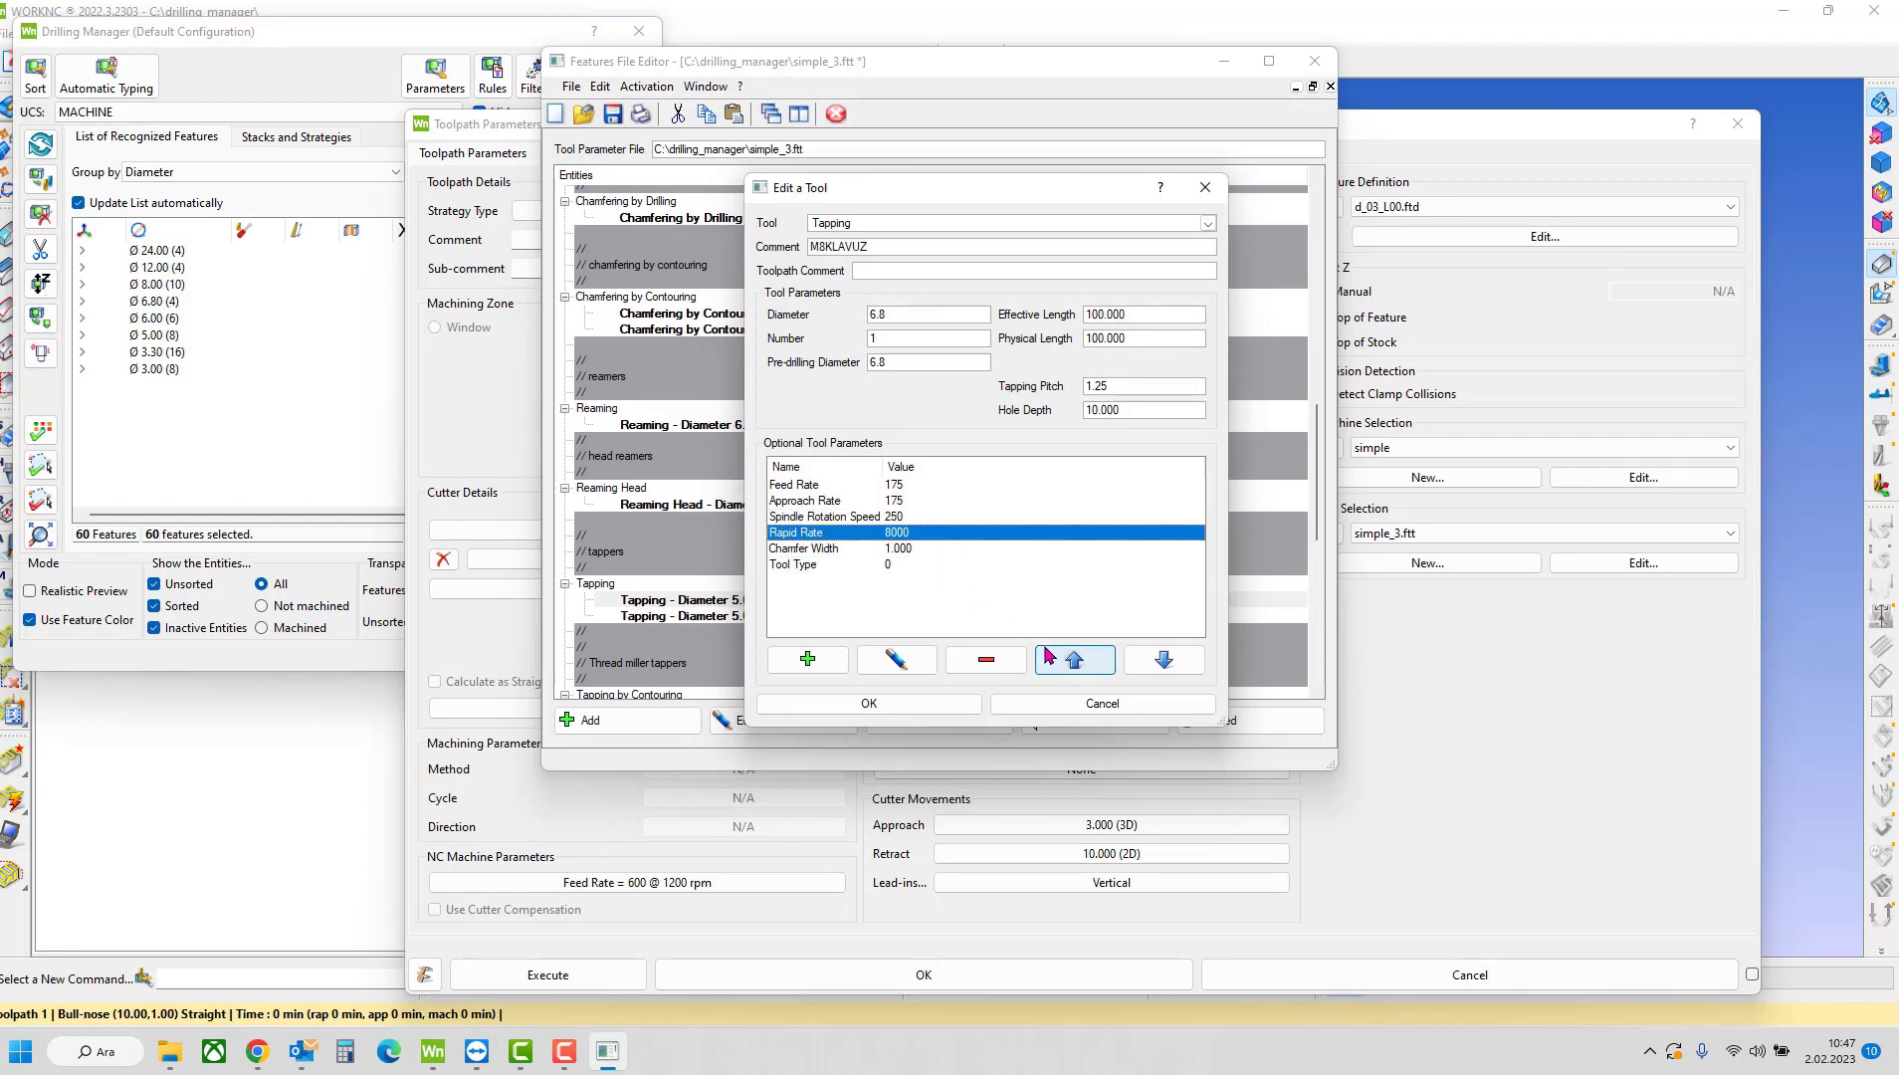
- Review the M8KLAVUZ tap's comment, tapping pitch and optional parameters, and accept the tool edits
click(921, 549)
click(921, 571)
click(912, 607)
drag(889, 248, 804, 247)
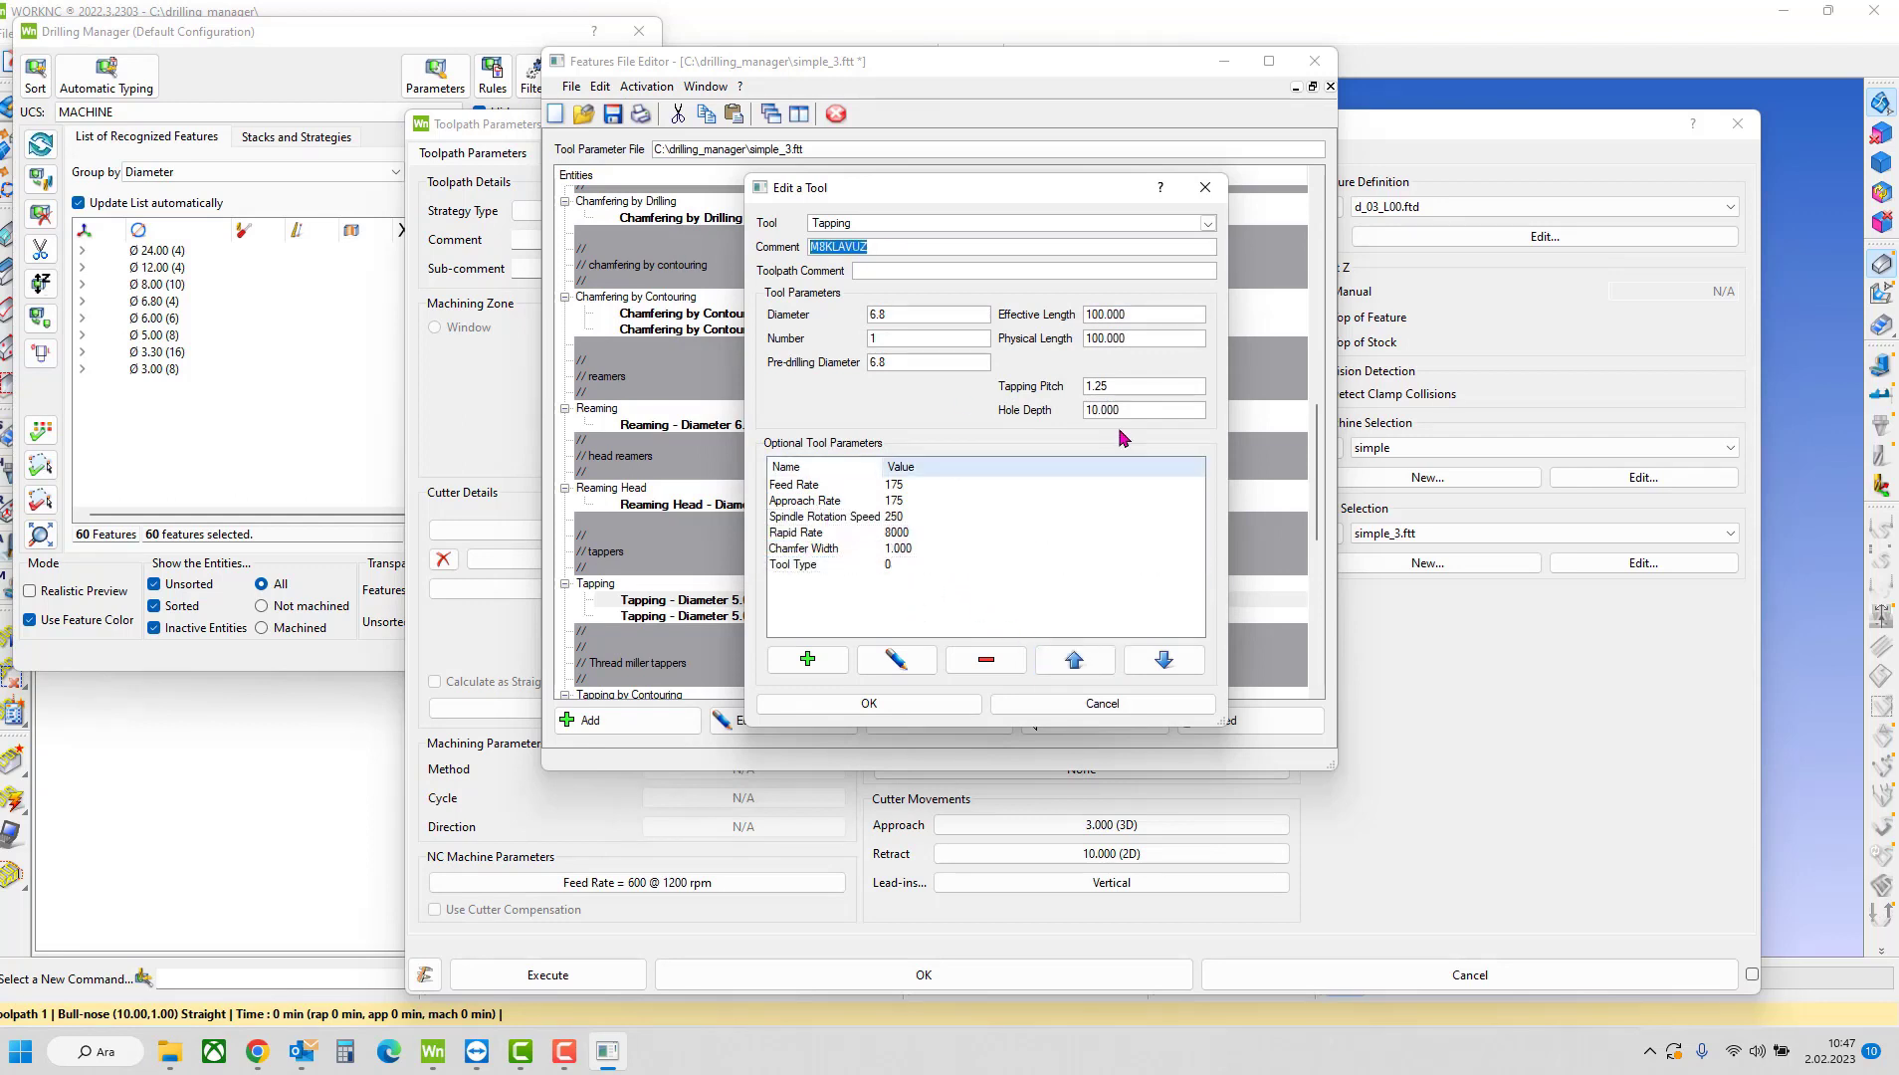
drag(1113, 387, 1007, 401)
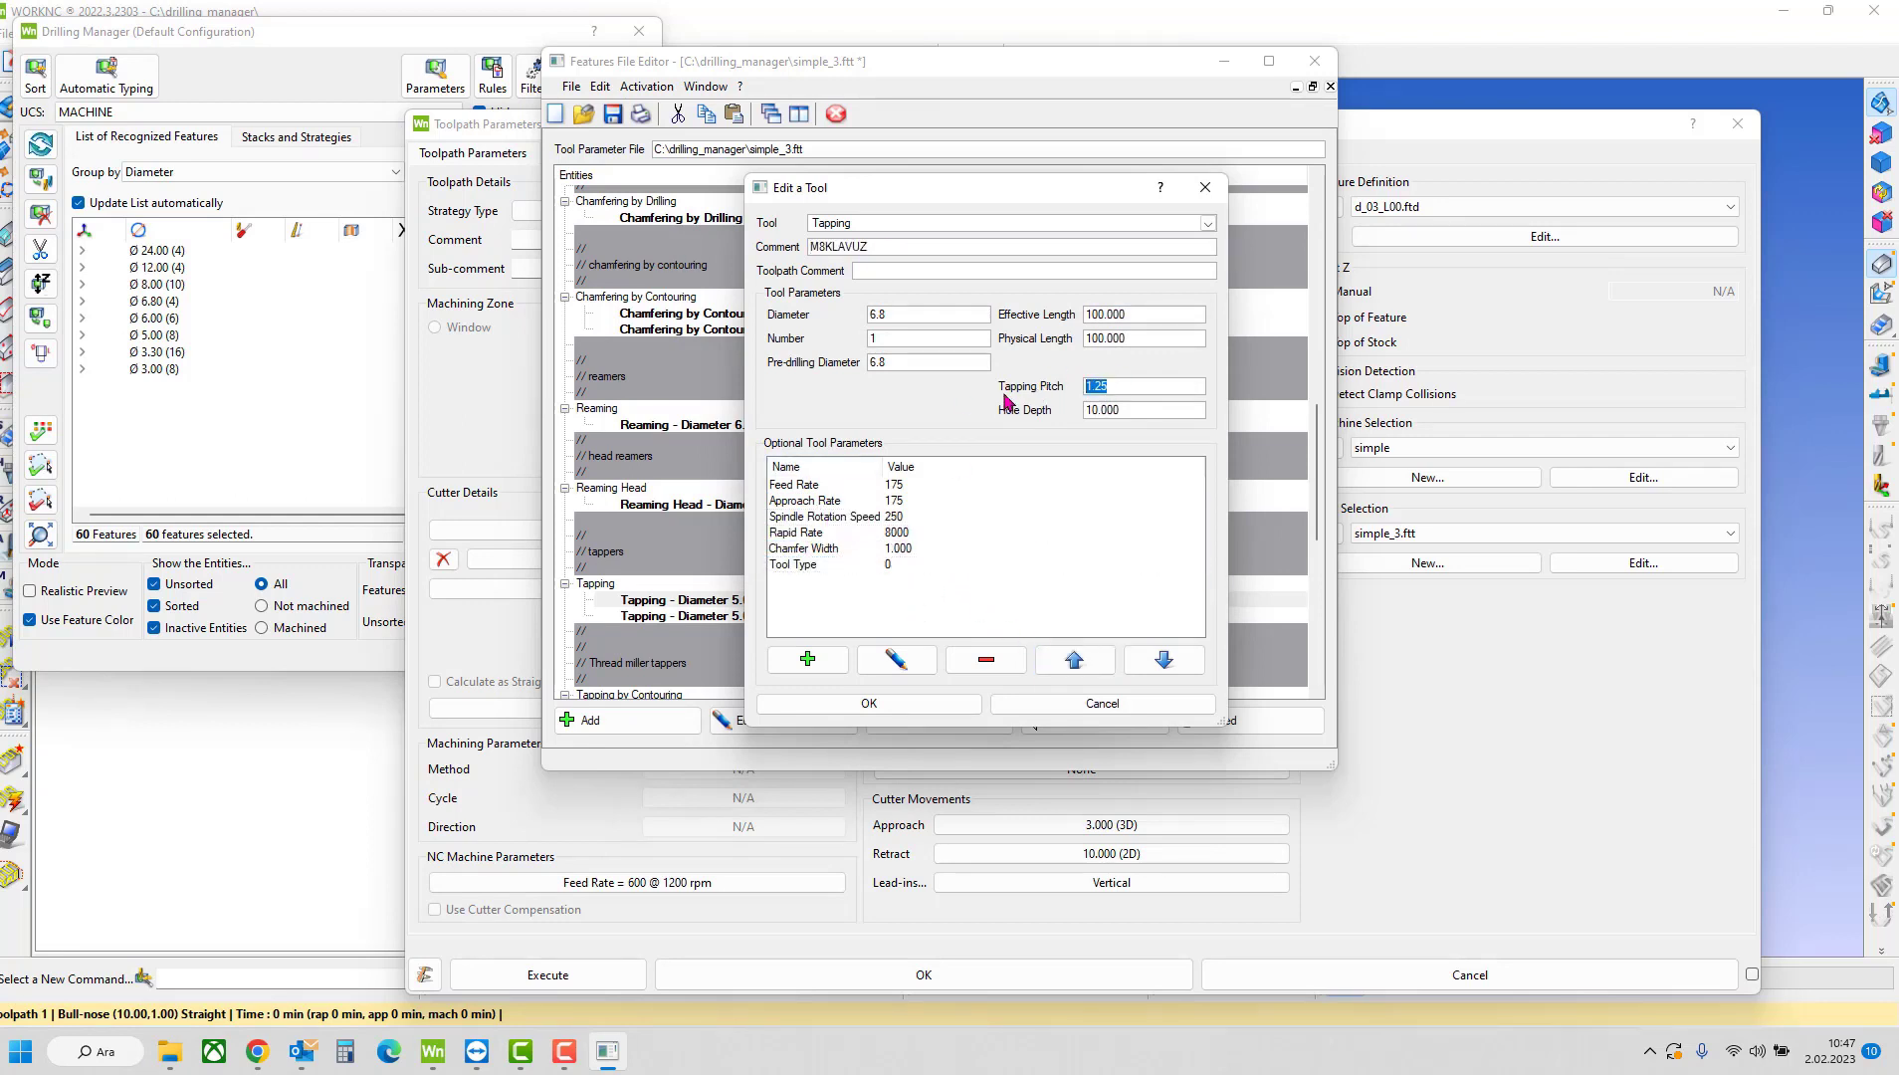
click(905, 705)
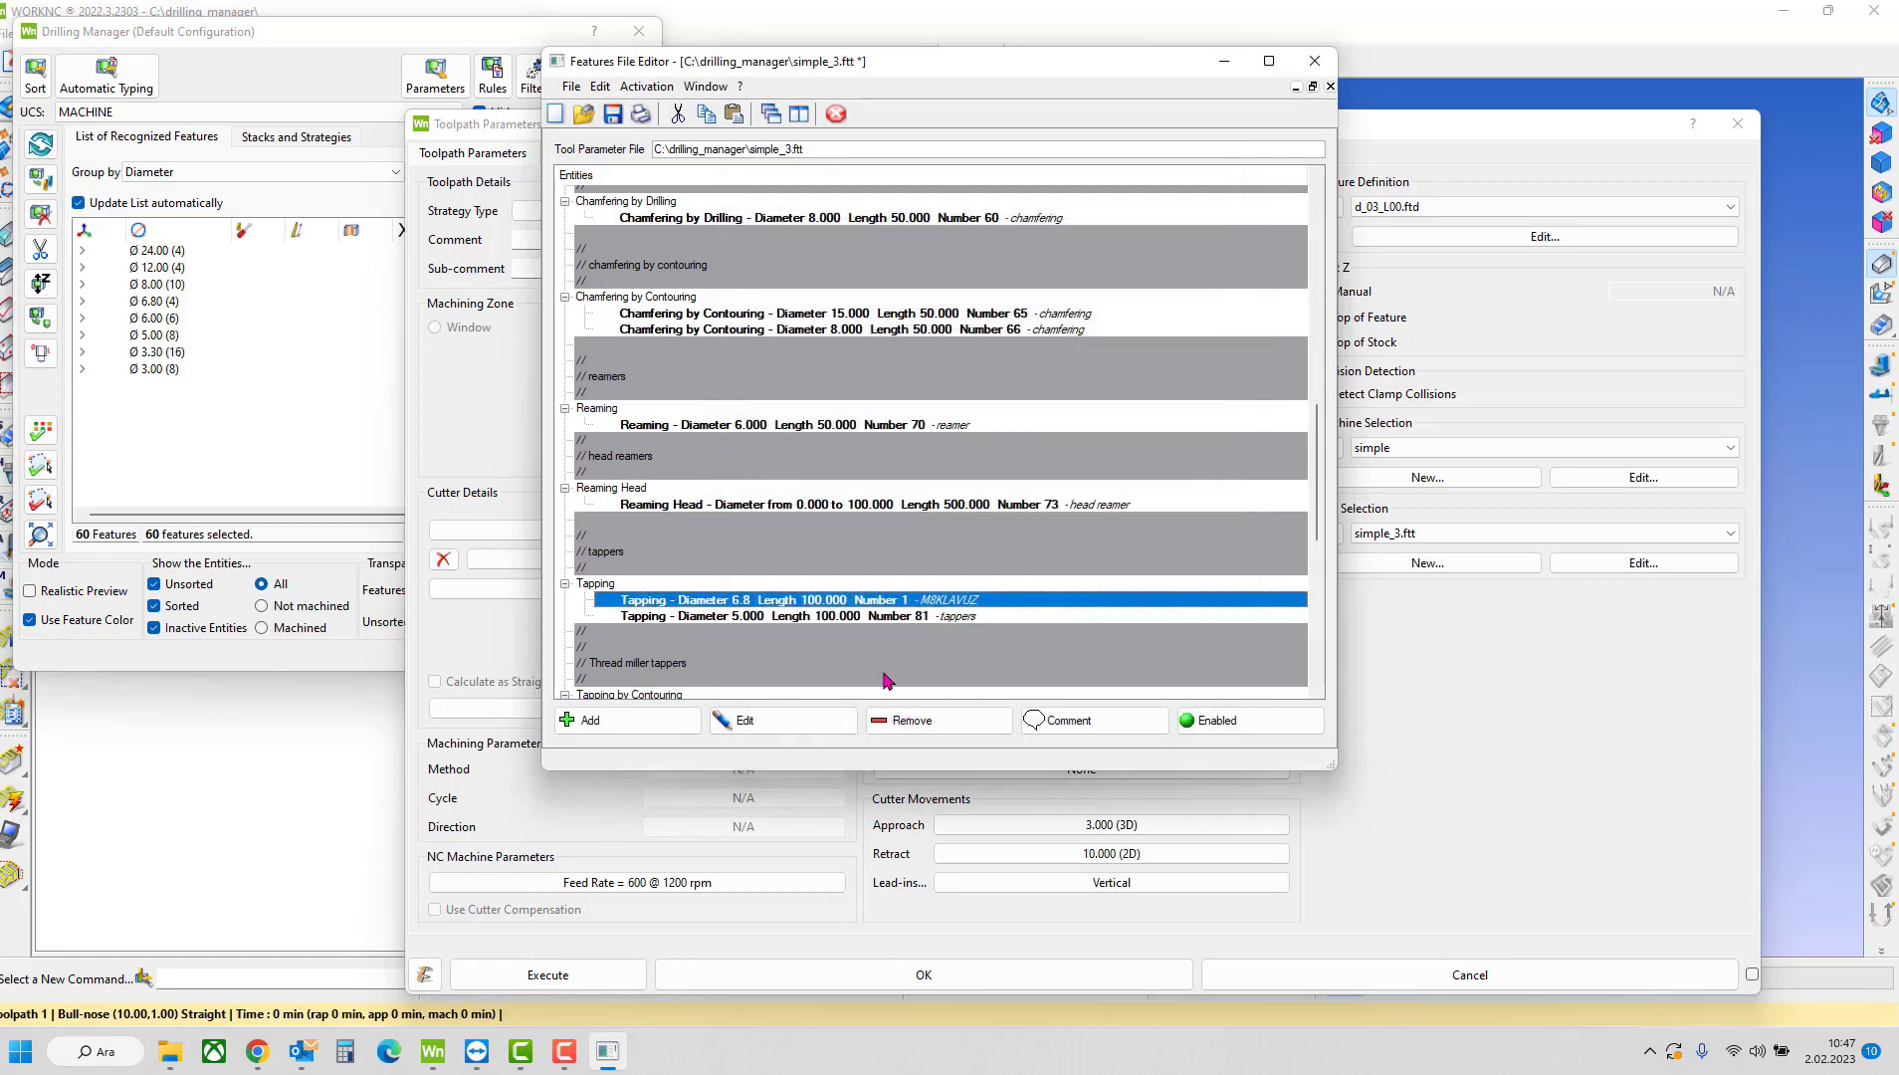
- Duplicate the 6 mm reamer entry in the Reaming group of the tool file
scroll(851, 557, up, 4)
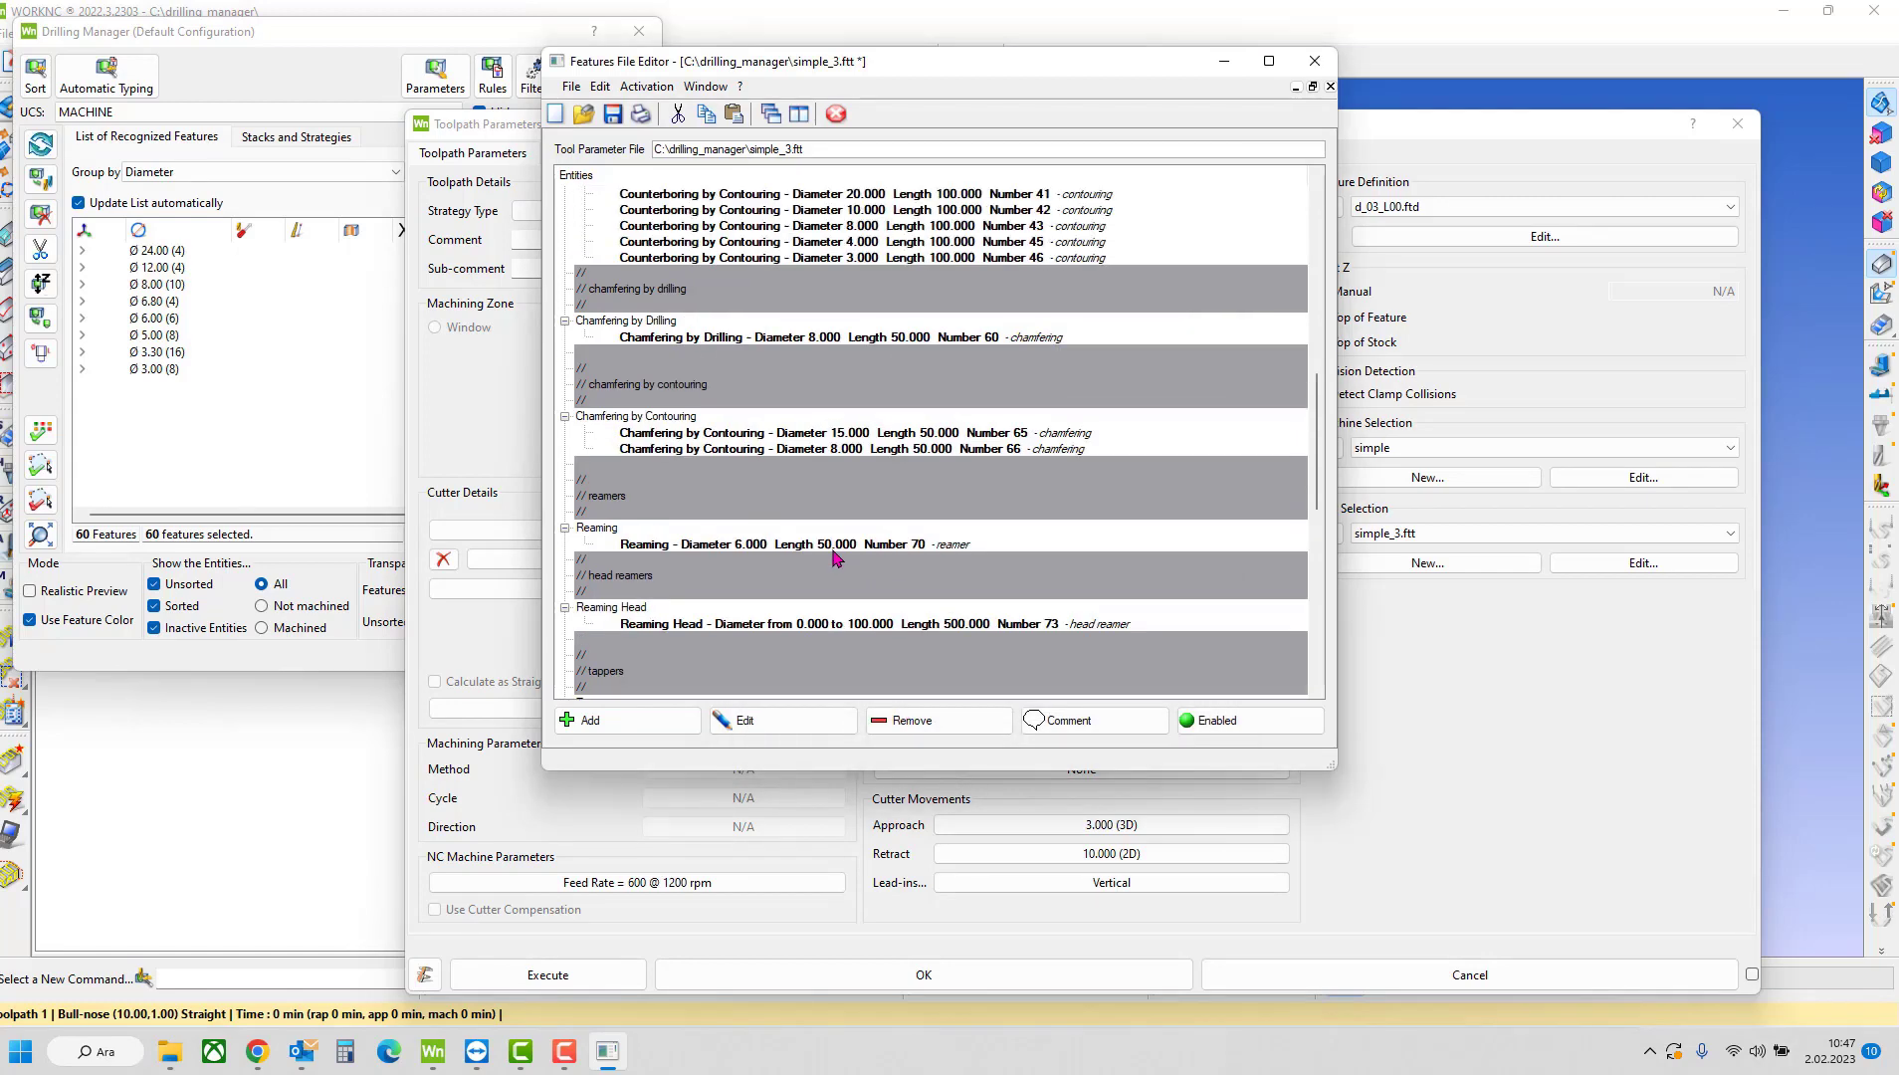
scroll(823, 551, up, 1)
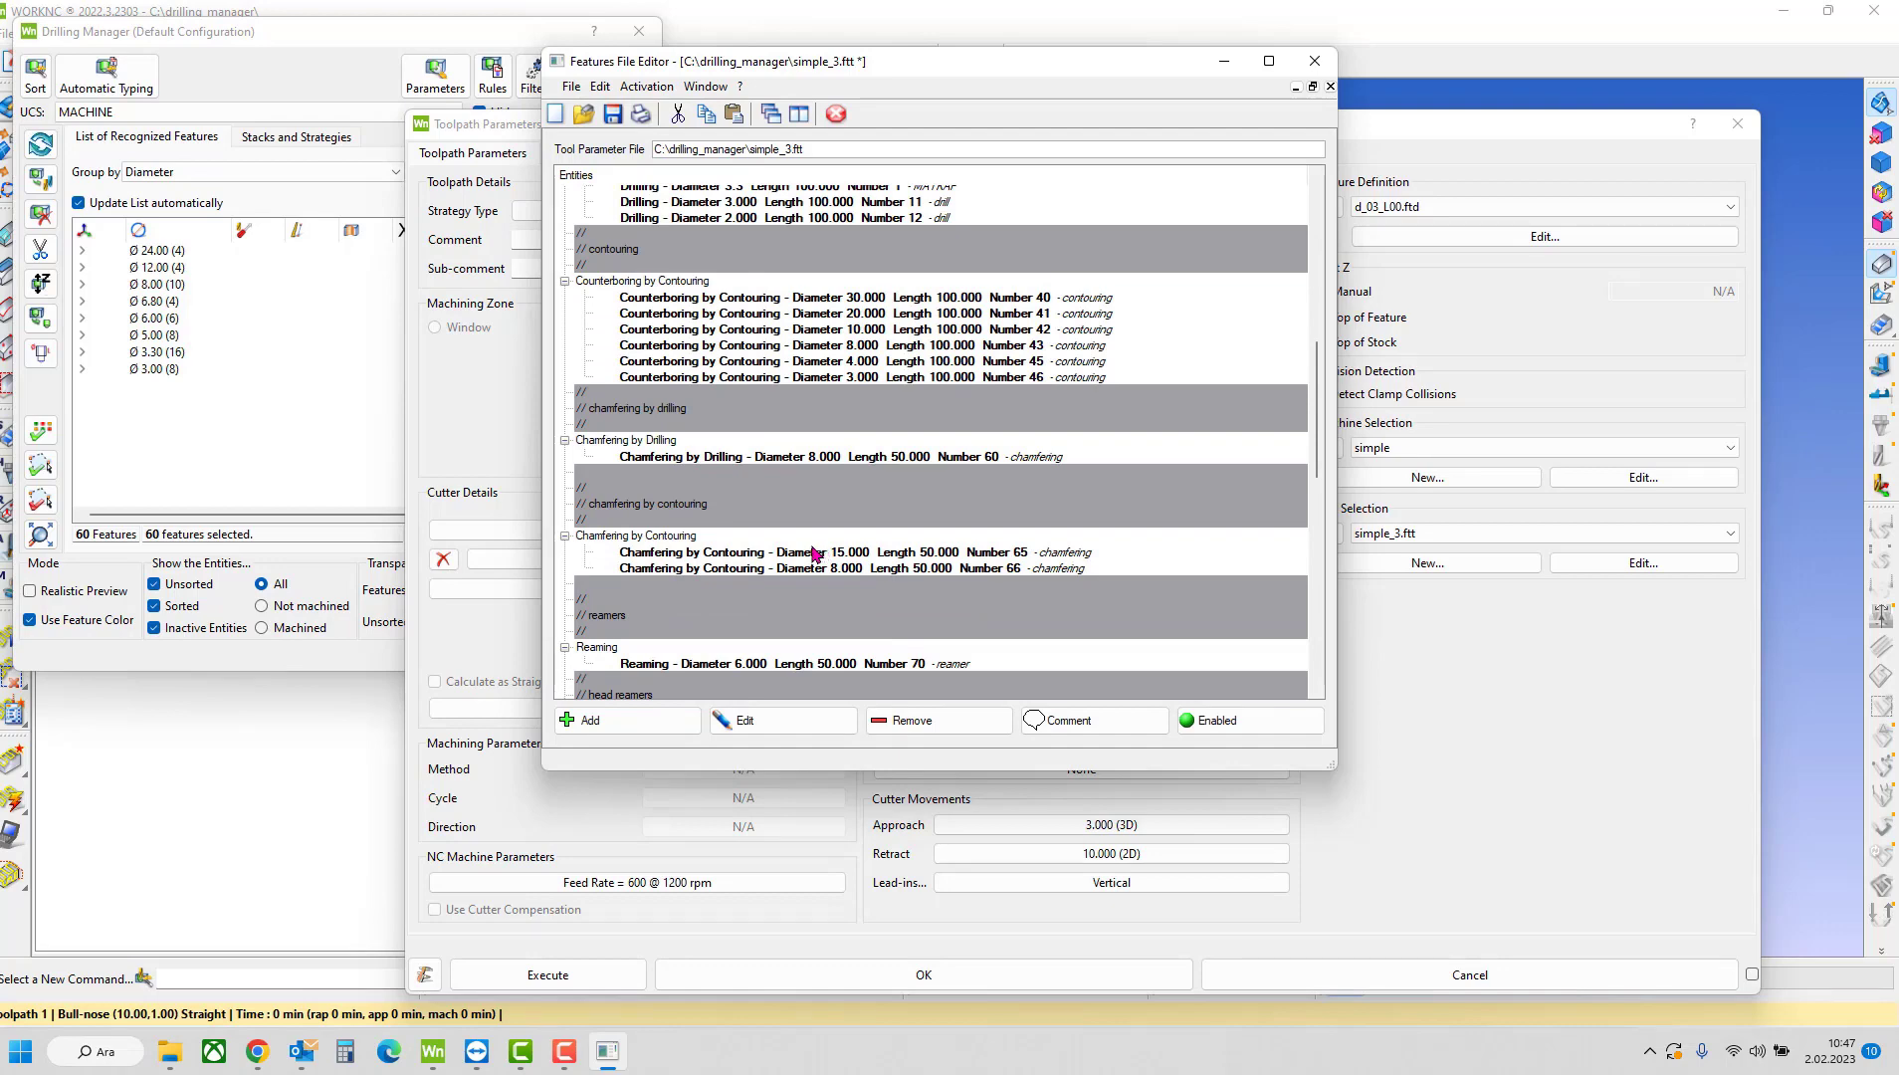
scroll(814, 553, up, 3)
scroll(808, 551, down, 4)
click(736, 605)
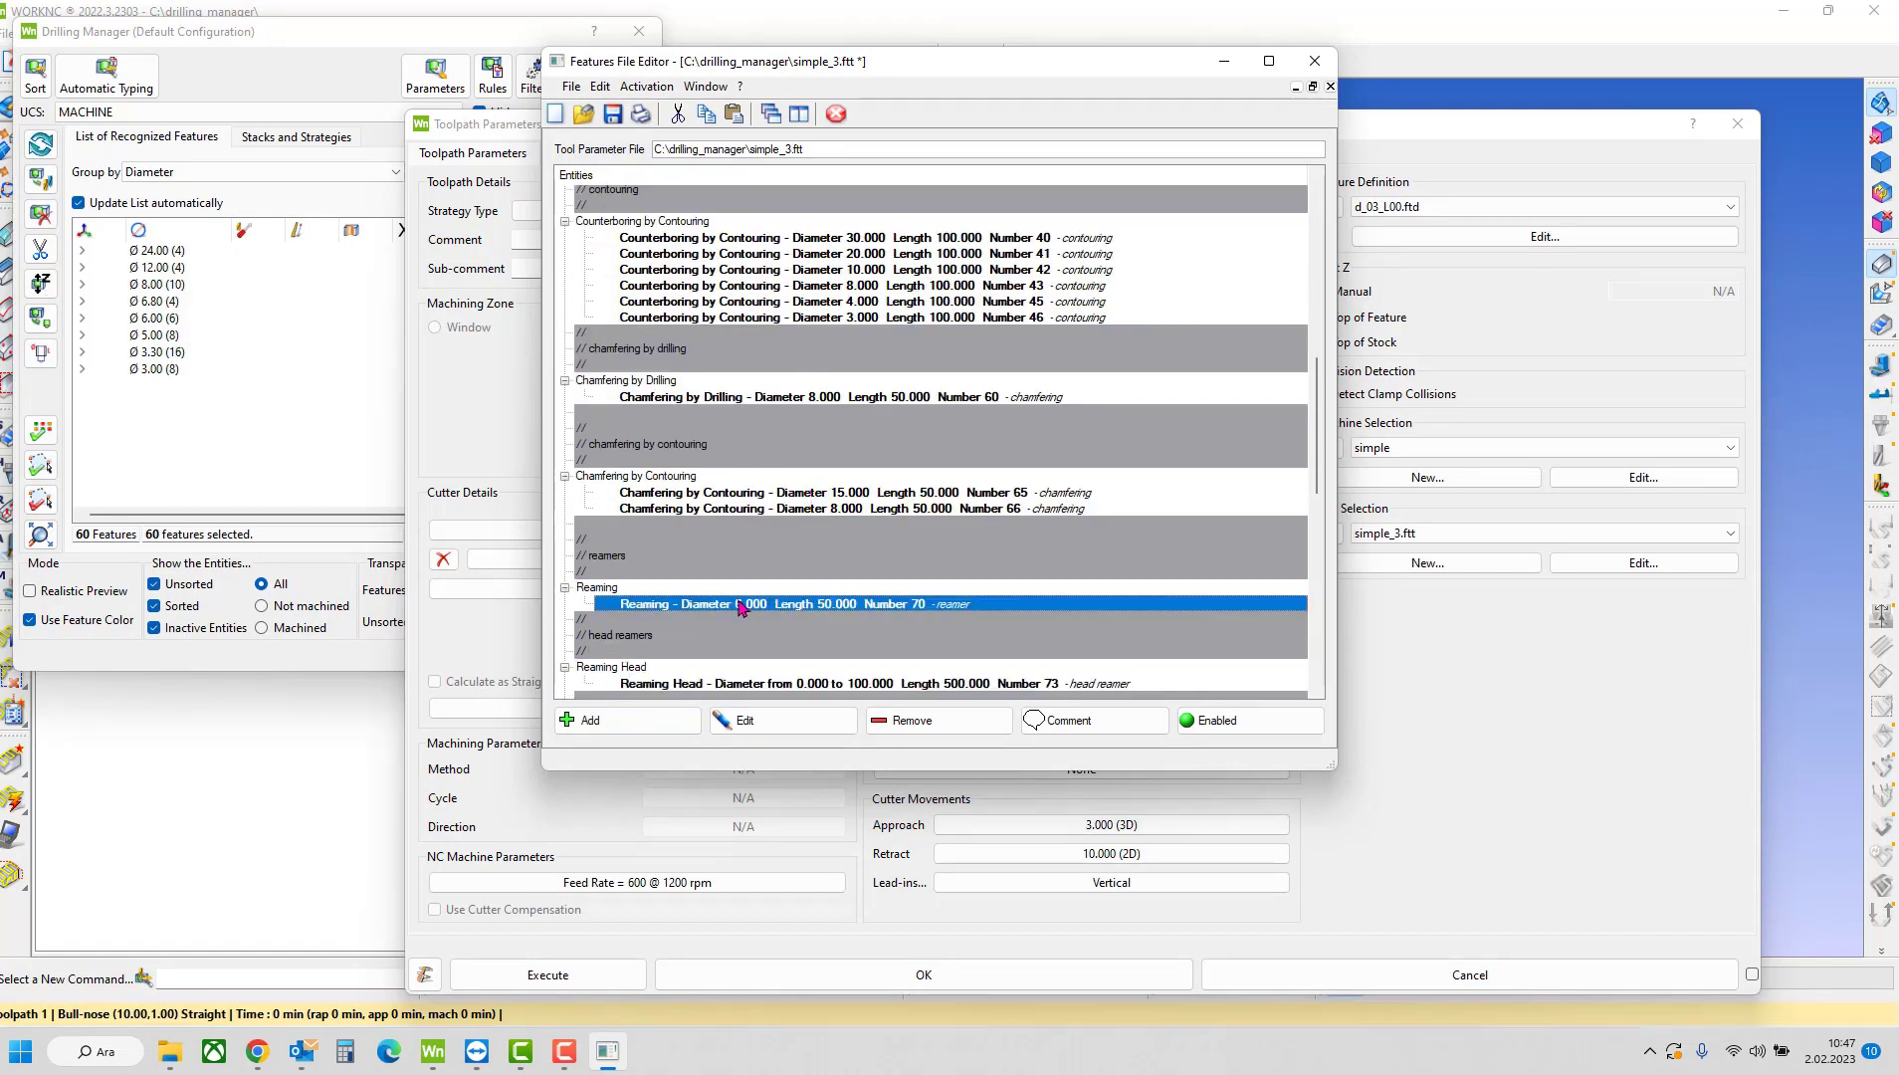
key(ctrl+v)
click(746, 602)
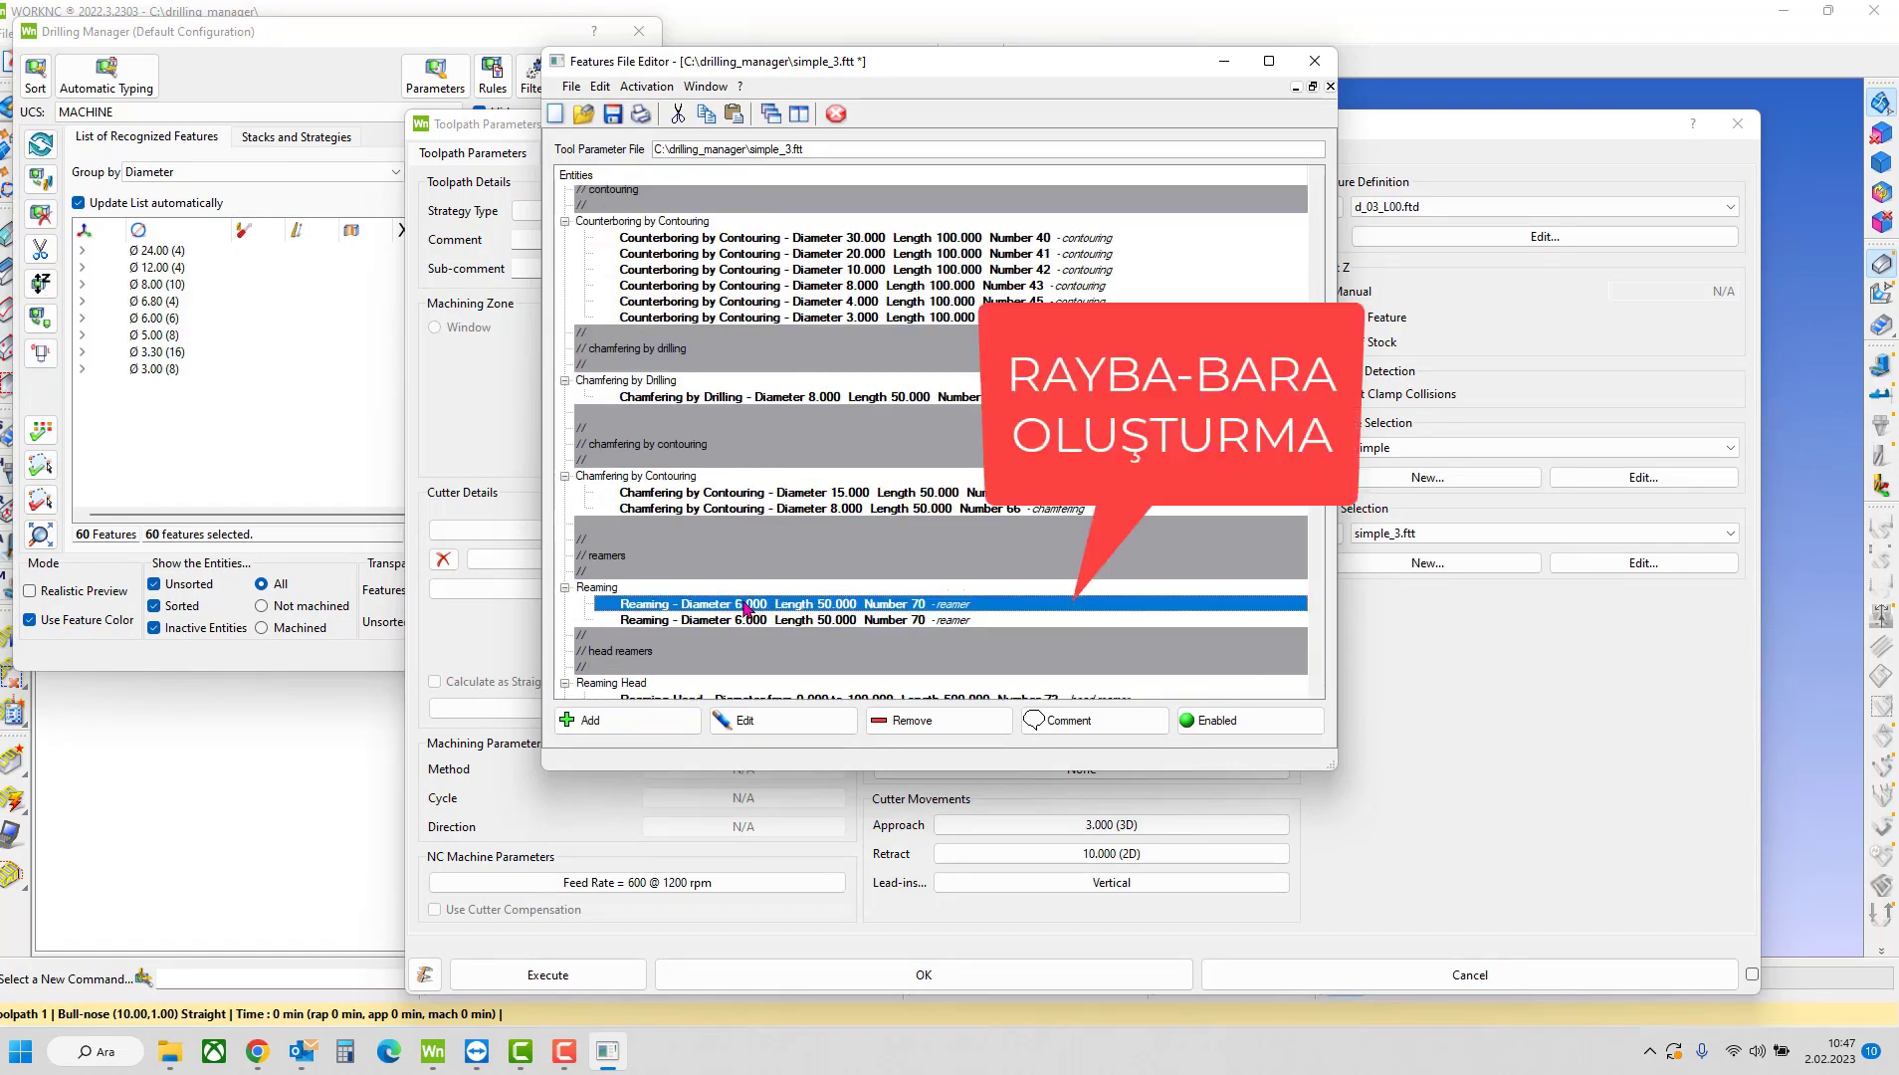
click(908, 713)
click(894, 459)
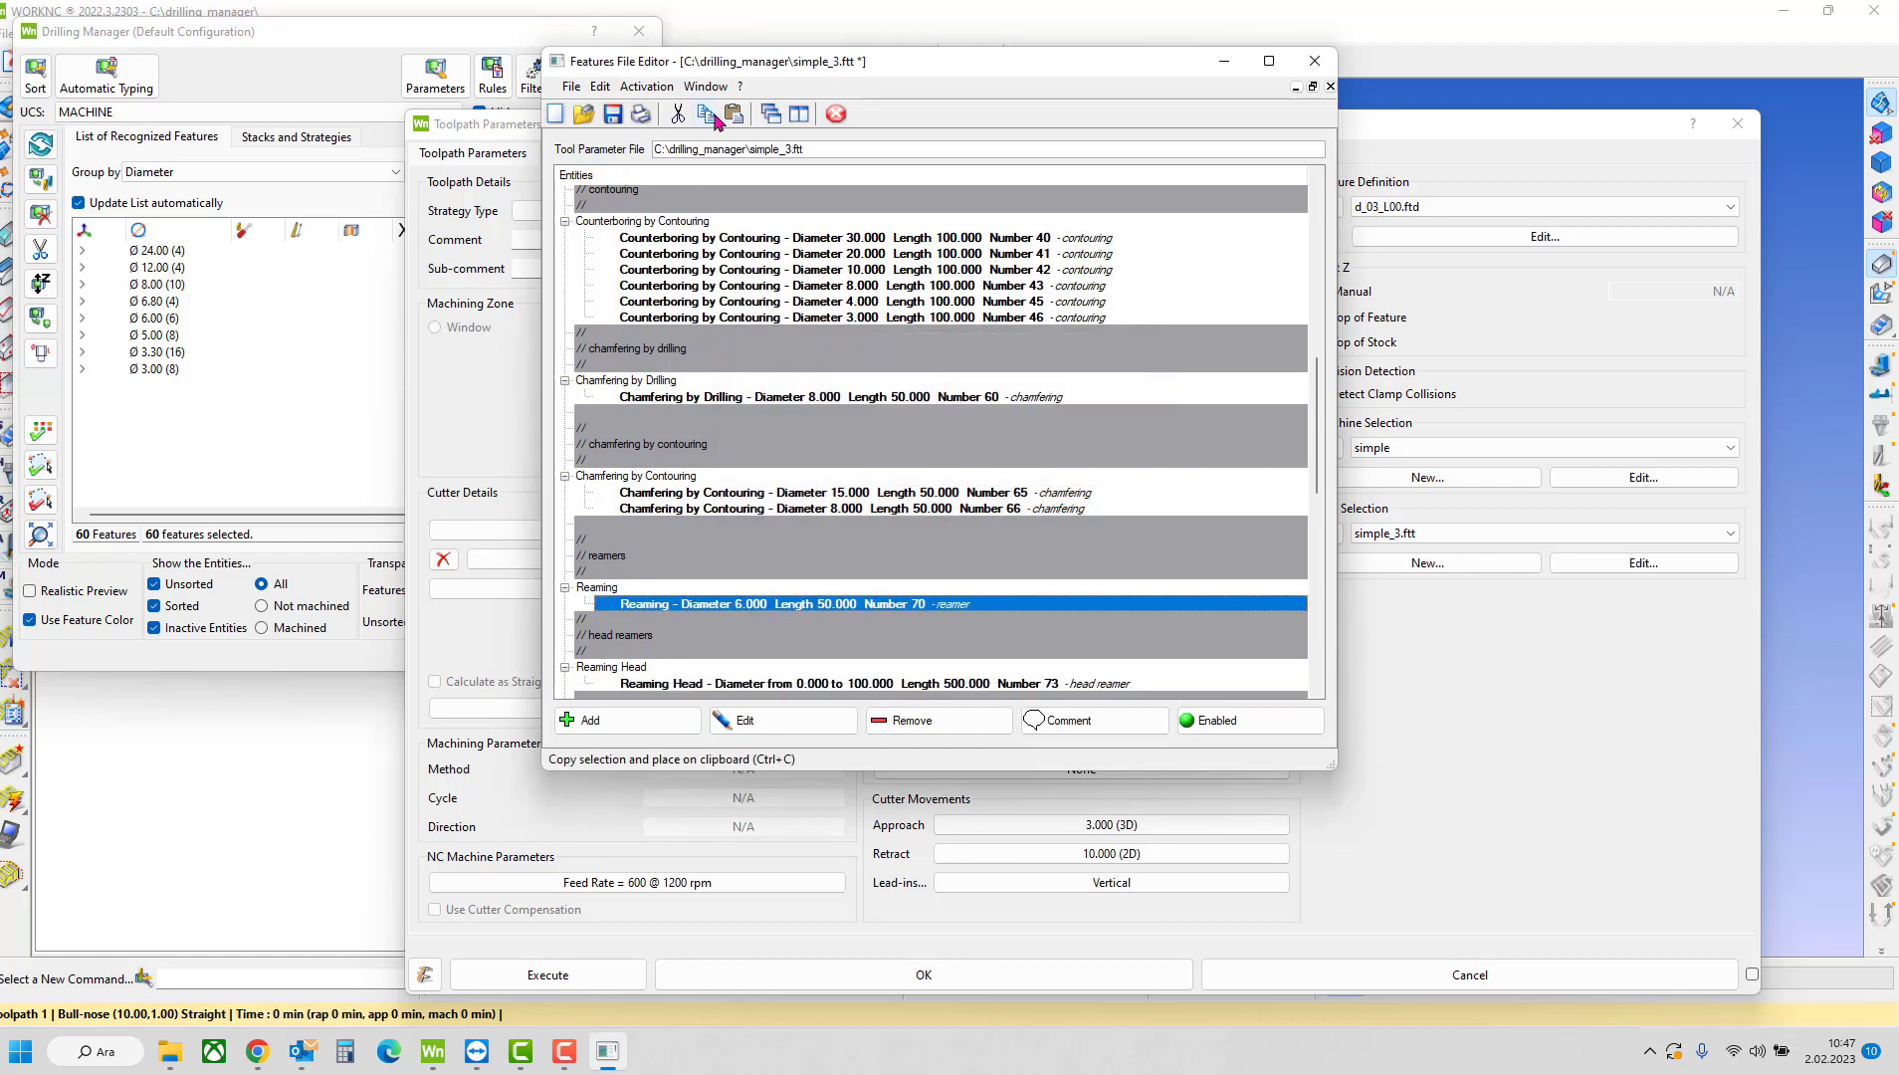
- Set the copied reamer's diameter to 24 and stock allowance to 0.2, and remove its Through Hole Depth parameter
double_click(769, 607)
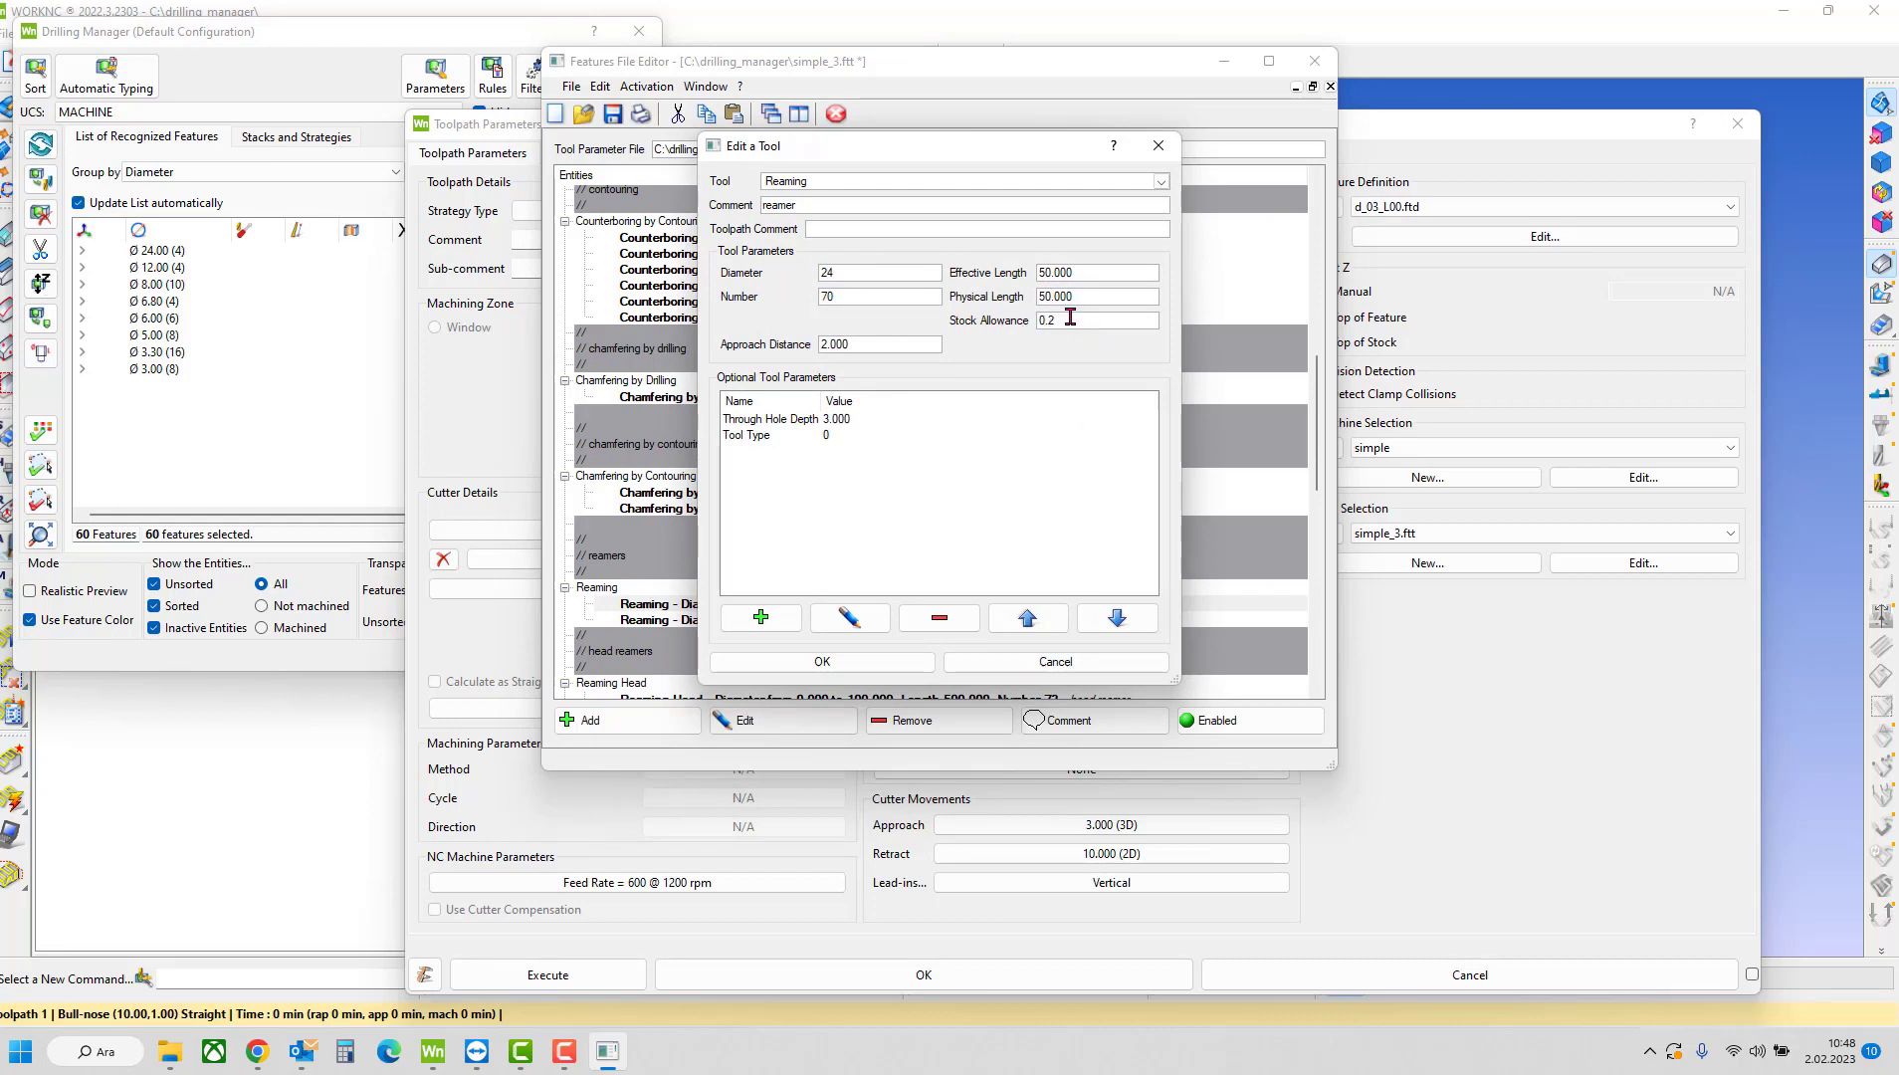
click(797, 419)
click(938, 617)
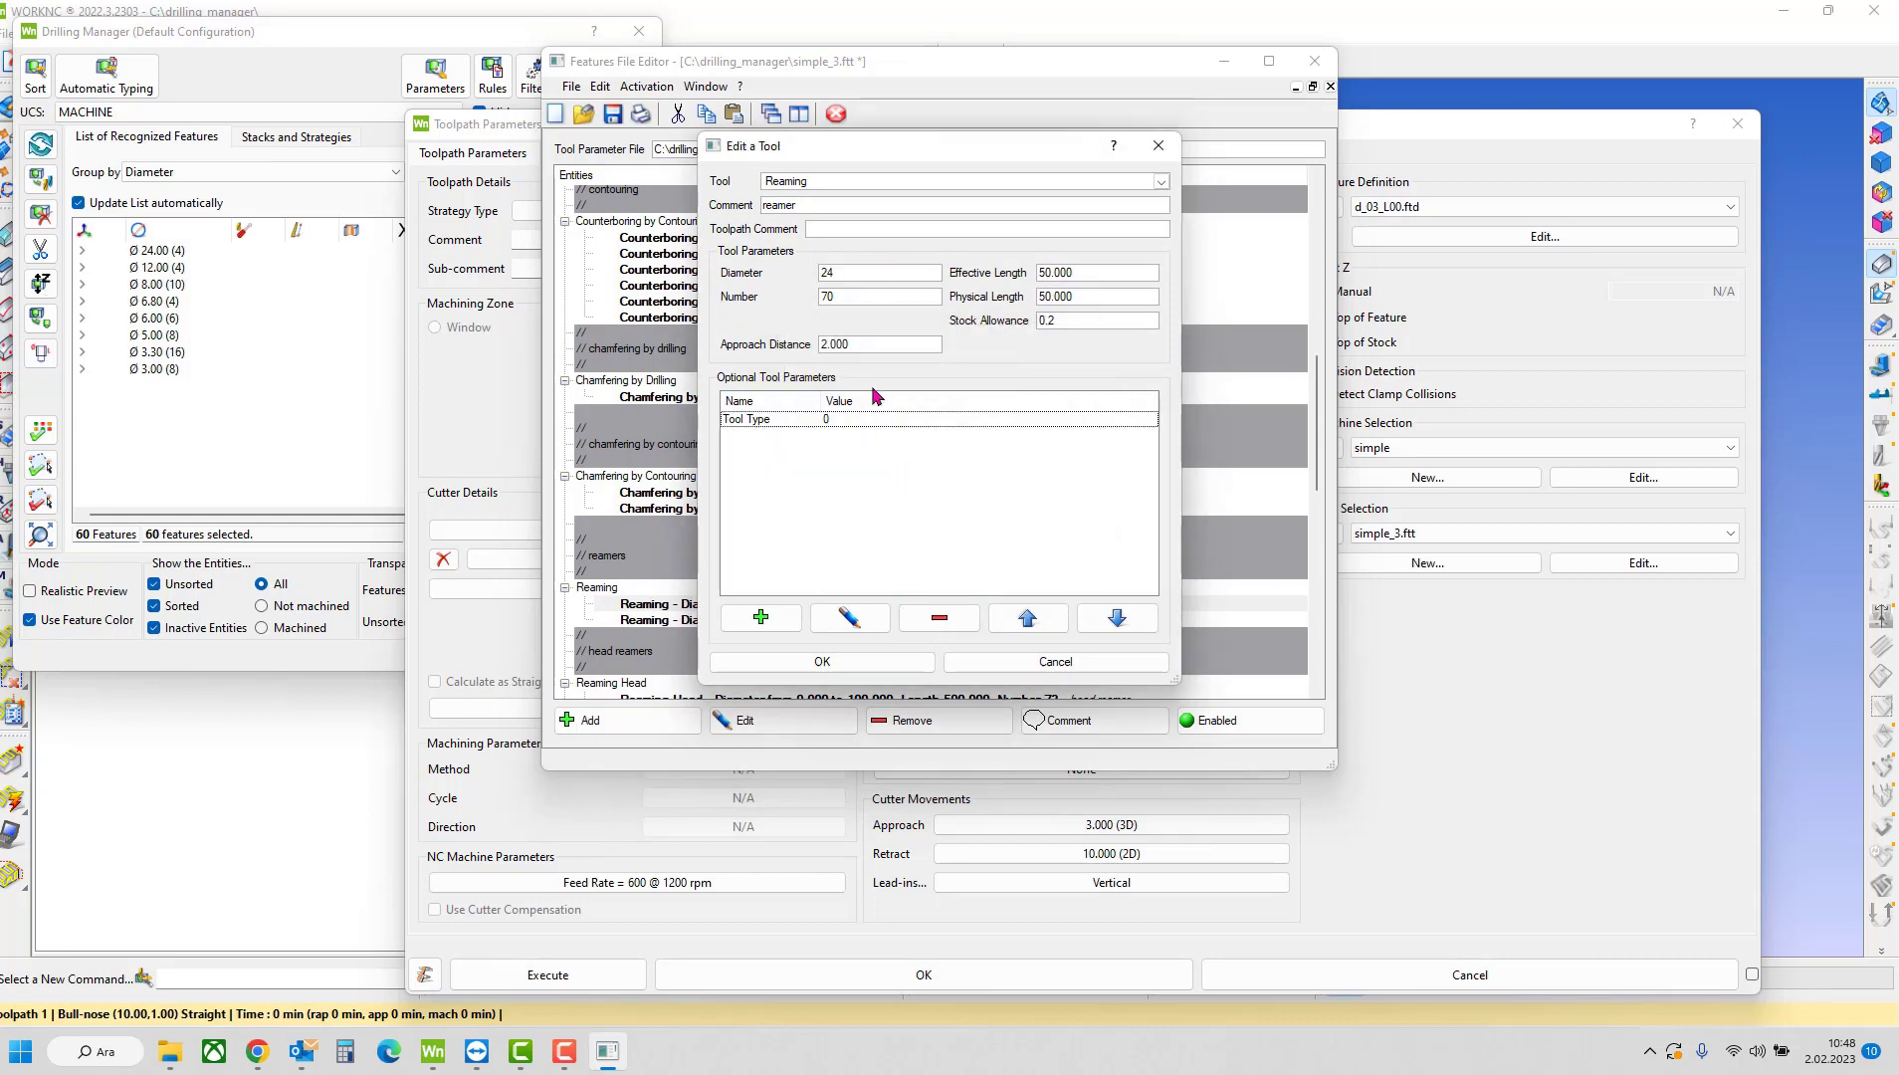
- Set the 24 mm reamer's number to 1, approach distance to 3, and effective and physical lengths to 150
click(876, 297)
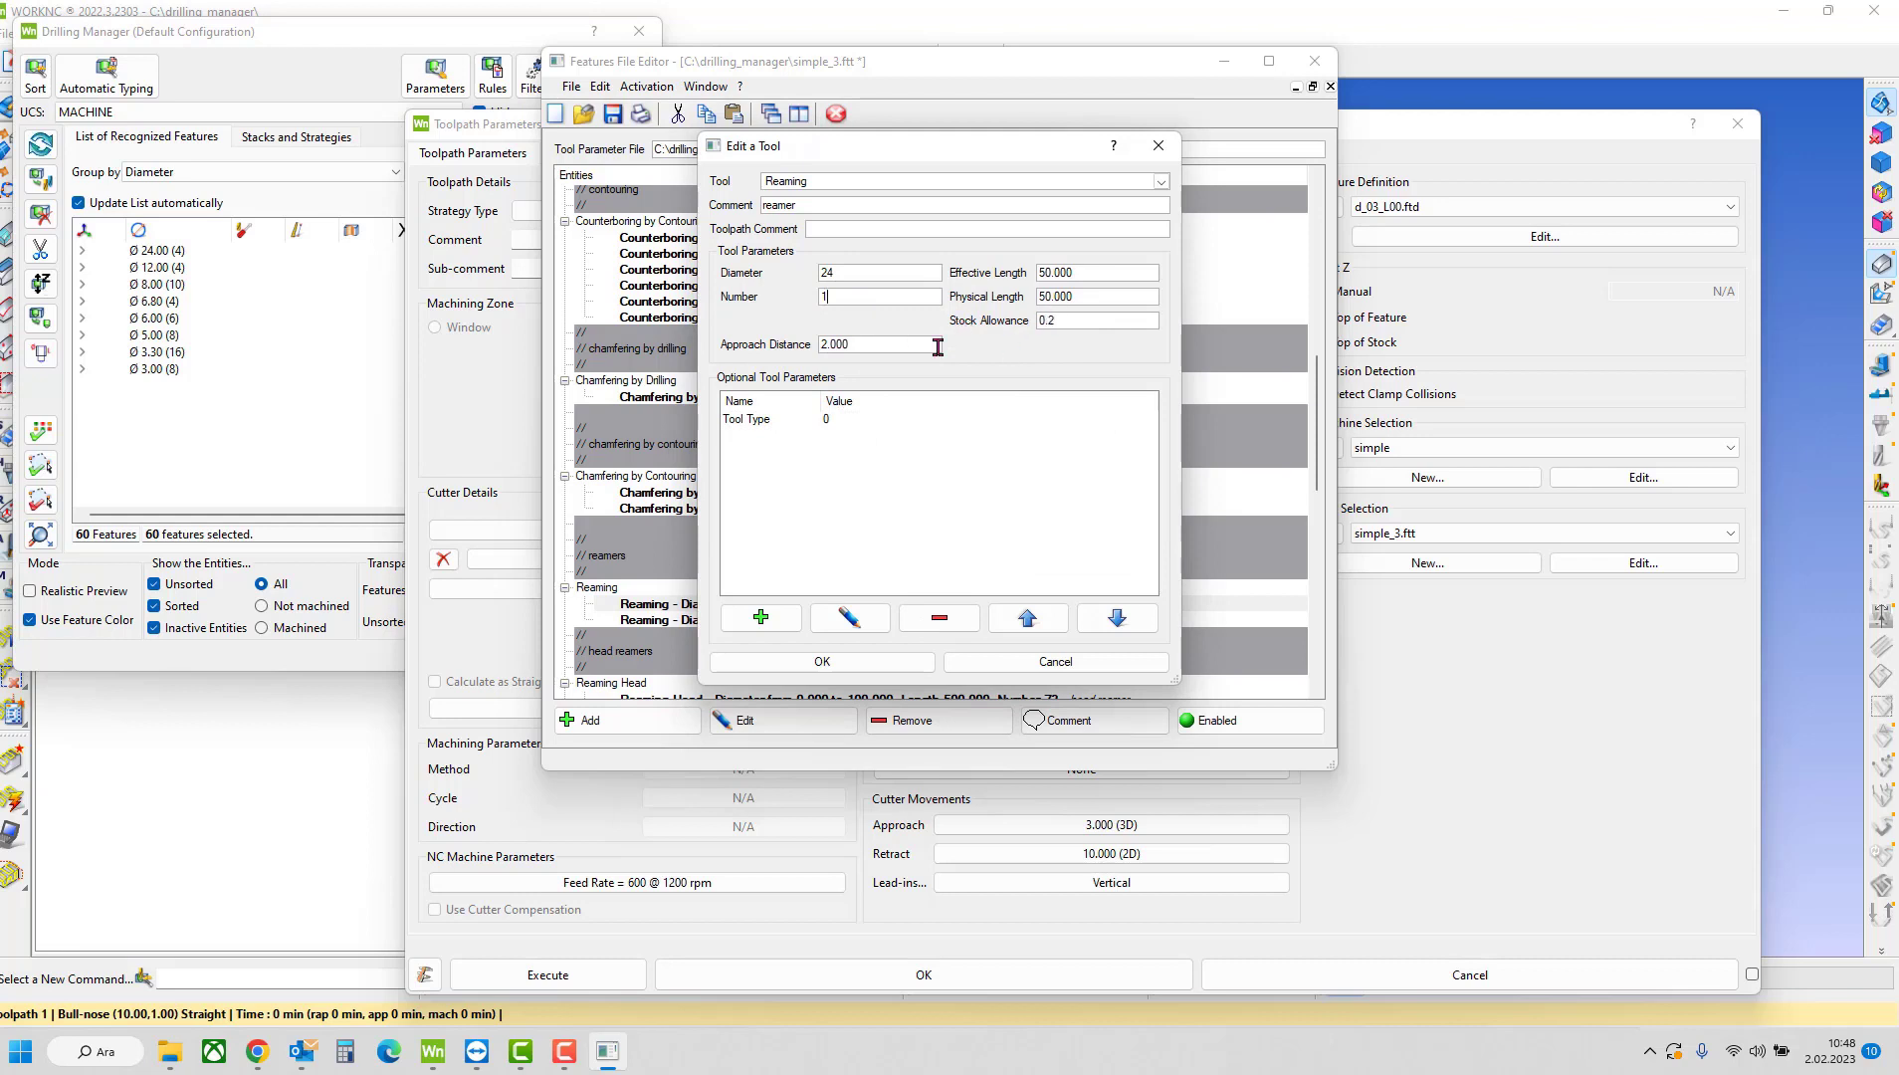
drag(901, 344, 776, 361)
text(3)
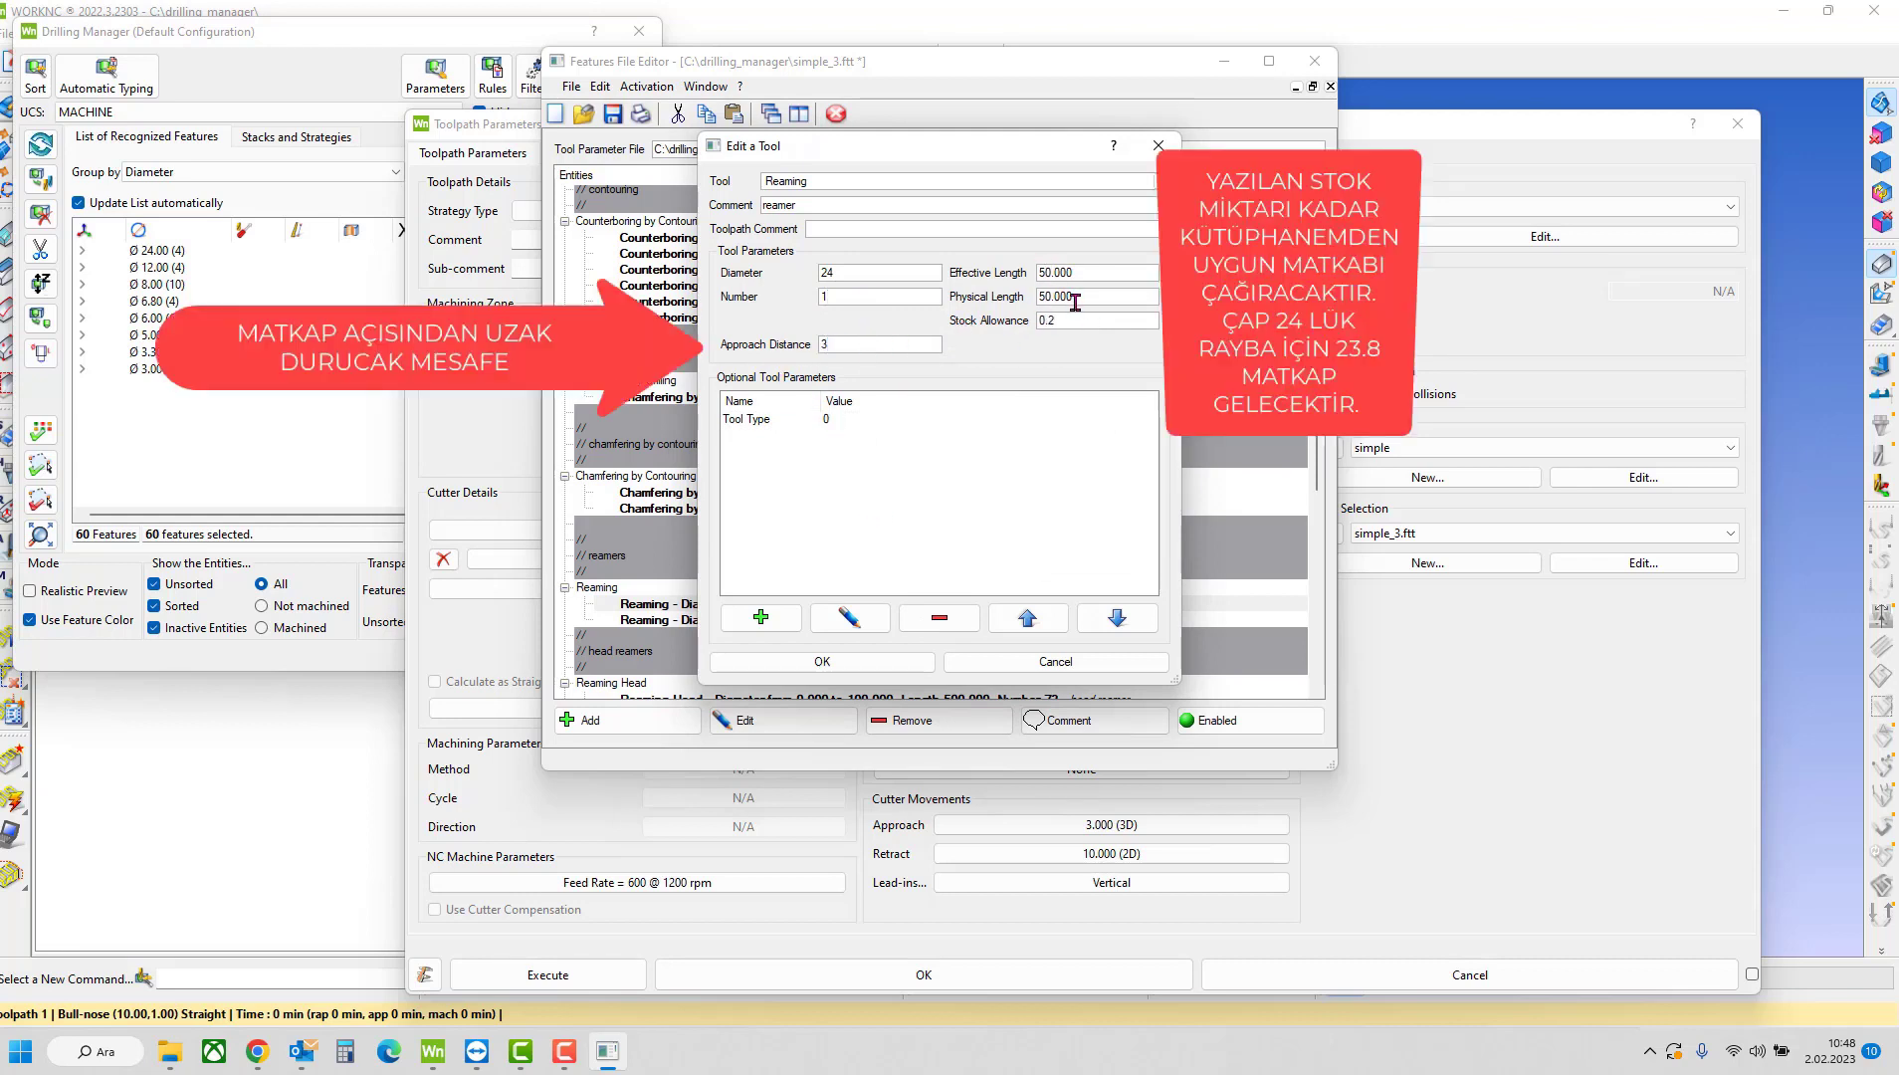
text(1)
- Add a Feed Rate of 80 and an Approach Rate of 200 to the 24 mm reamer
click(767, 619)
click(996, 413)
text(80)
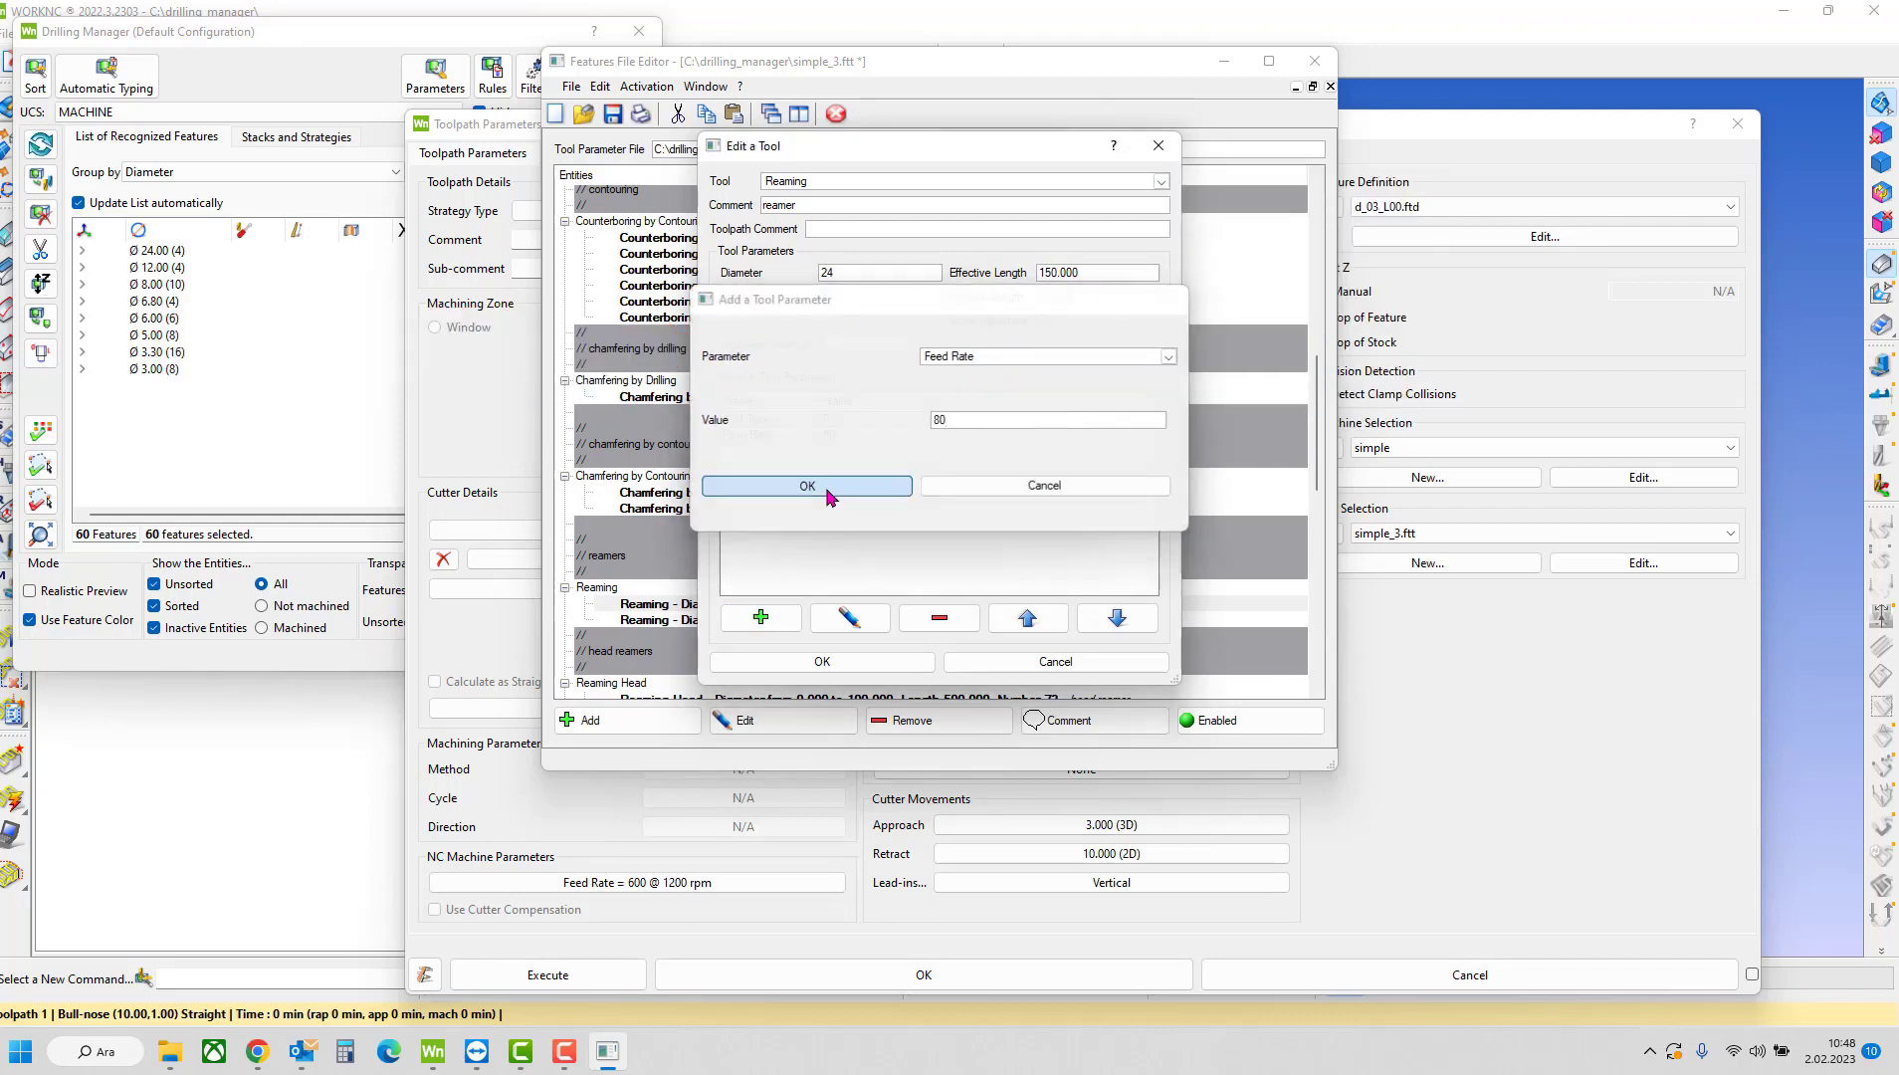
click(826, 486)
text(200)
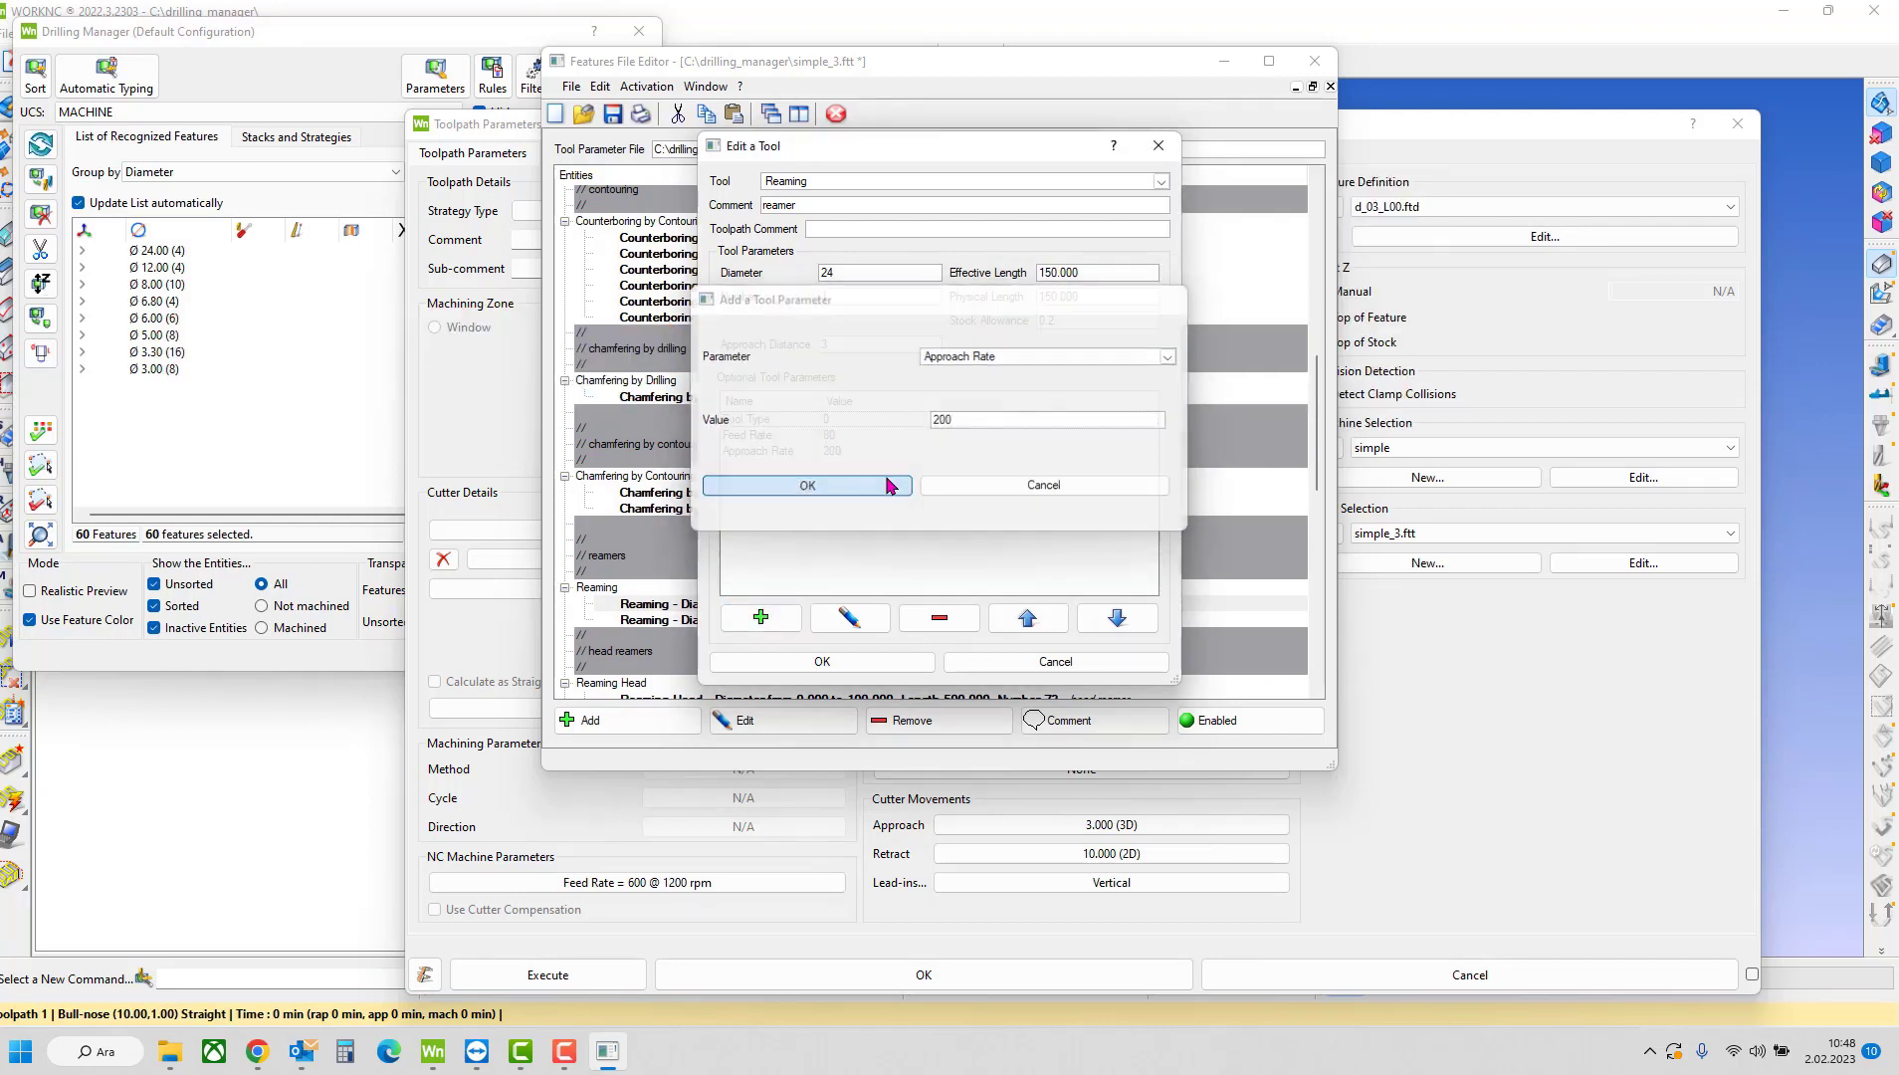
click(884, 485)
- Remove the Tool Type parameter from the start of the 24 mm reamer's parameter list
click(836, 421)
click(939, 617)
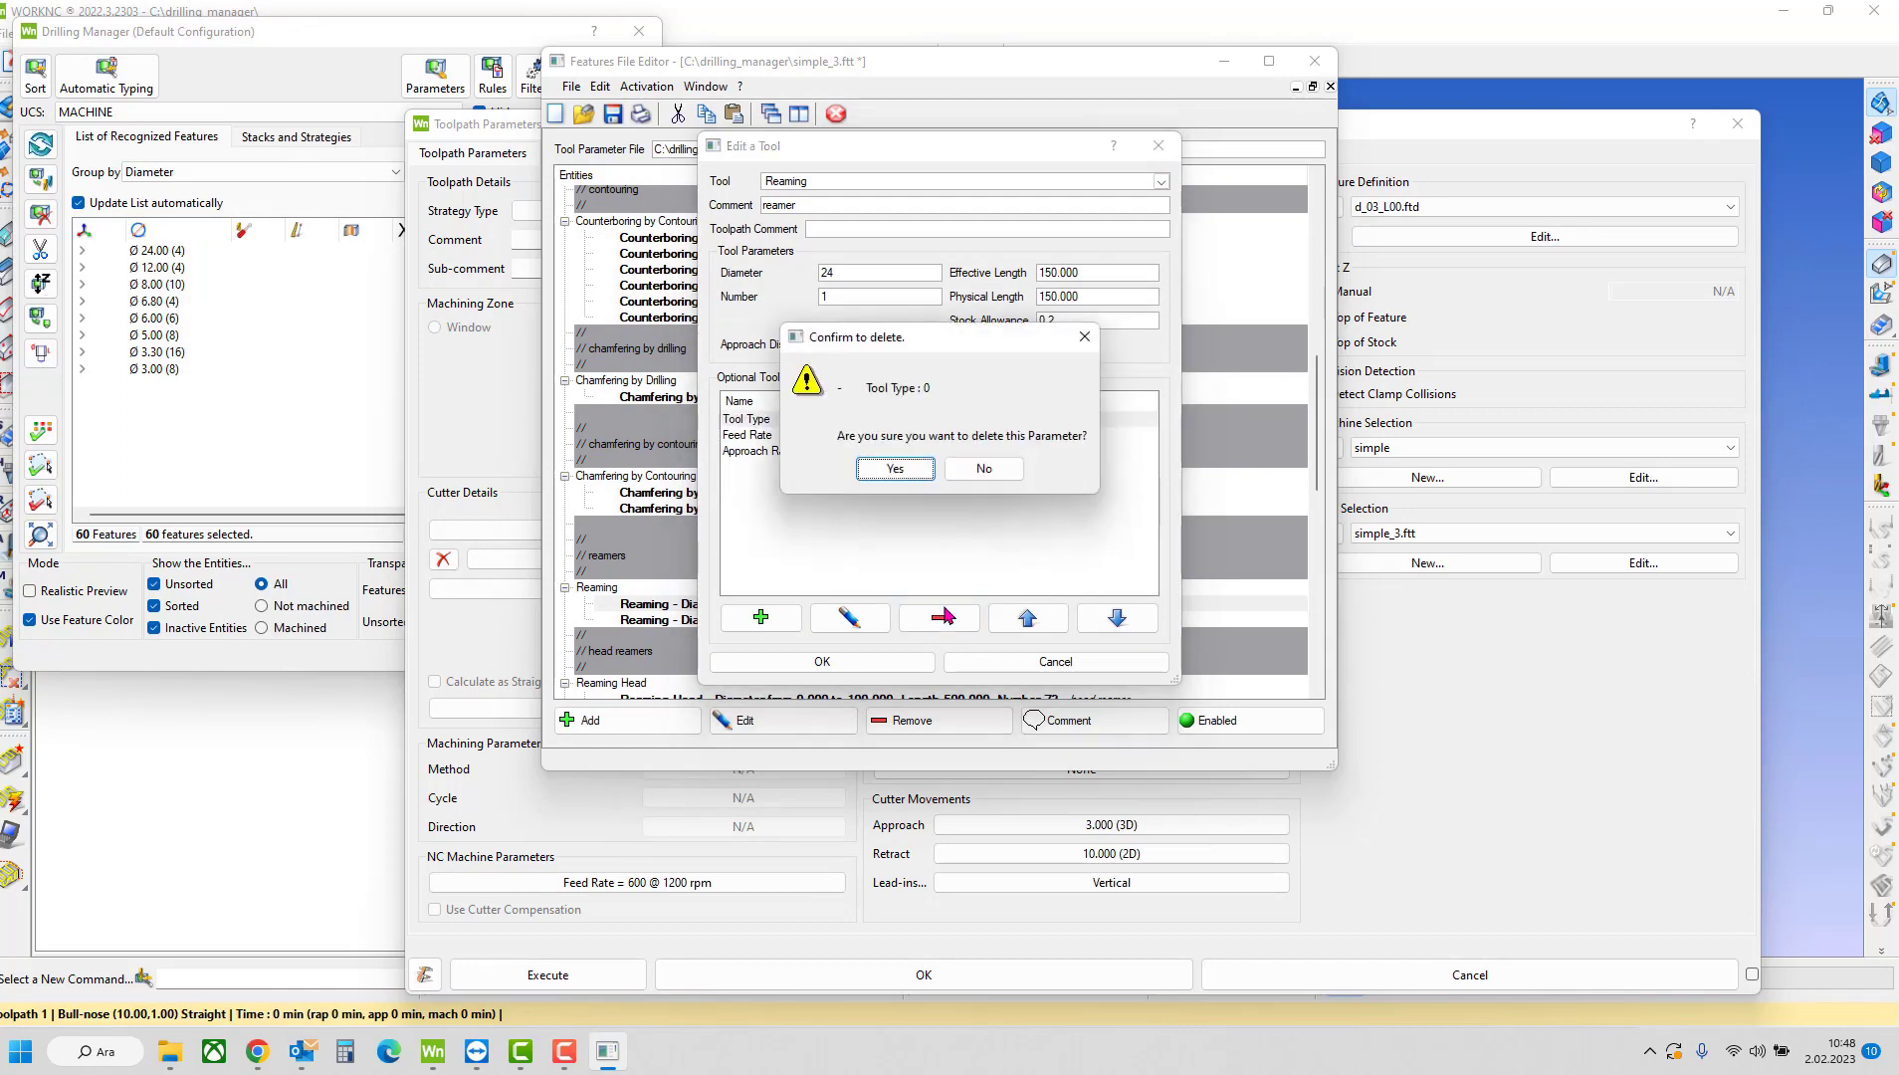
click(873, 588)
- Add a Rapid Rate of 8000 and a Spindle Rotation Speed of 80 to the 24 mm reamer
click(760, 617)
click(966, 418)
text(5000)
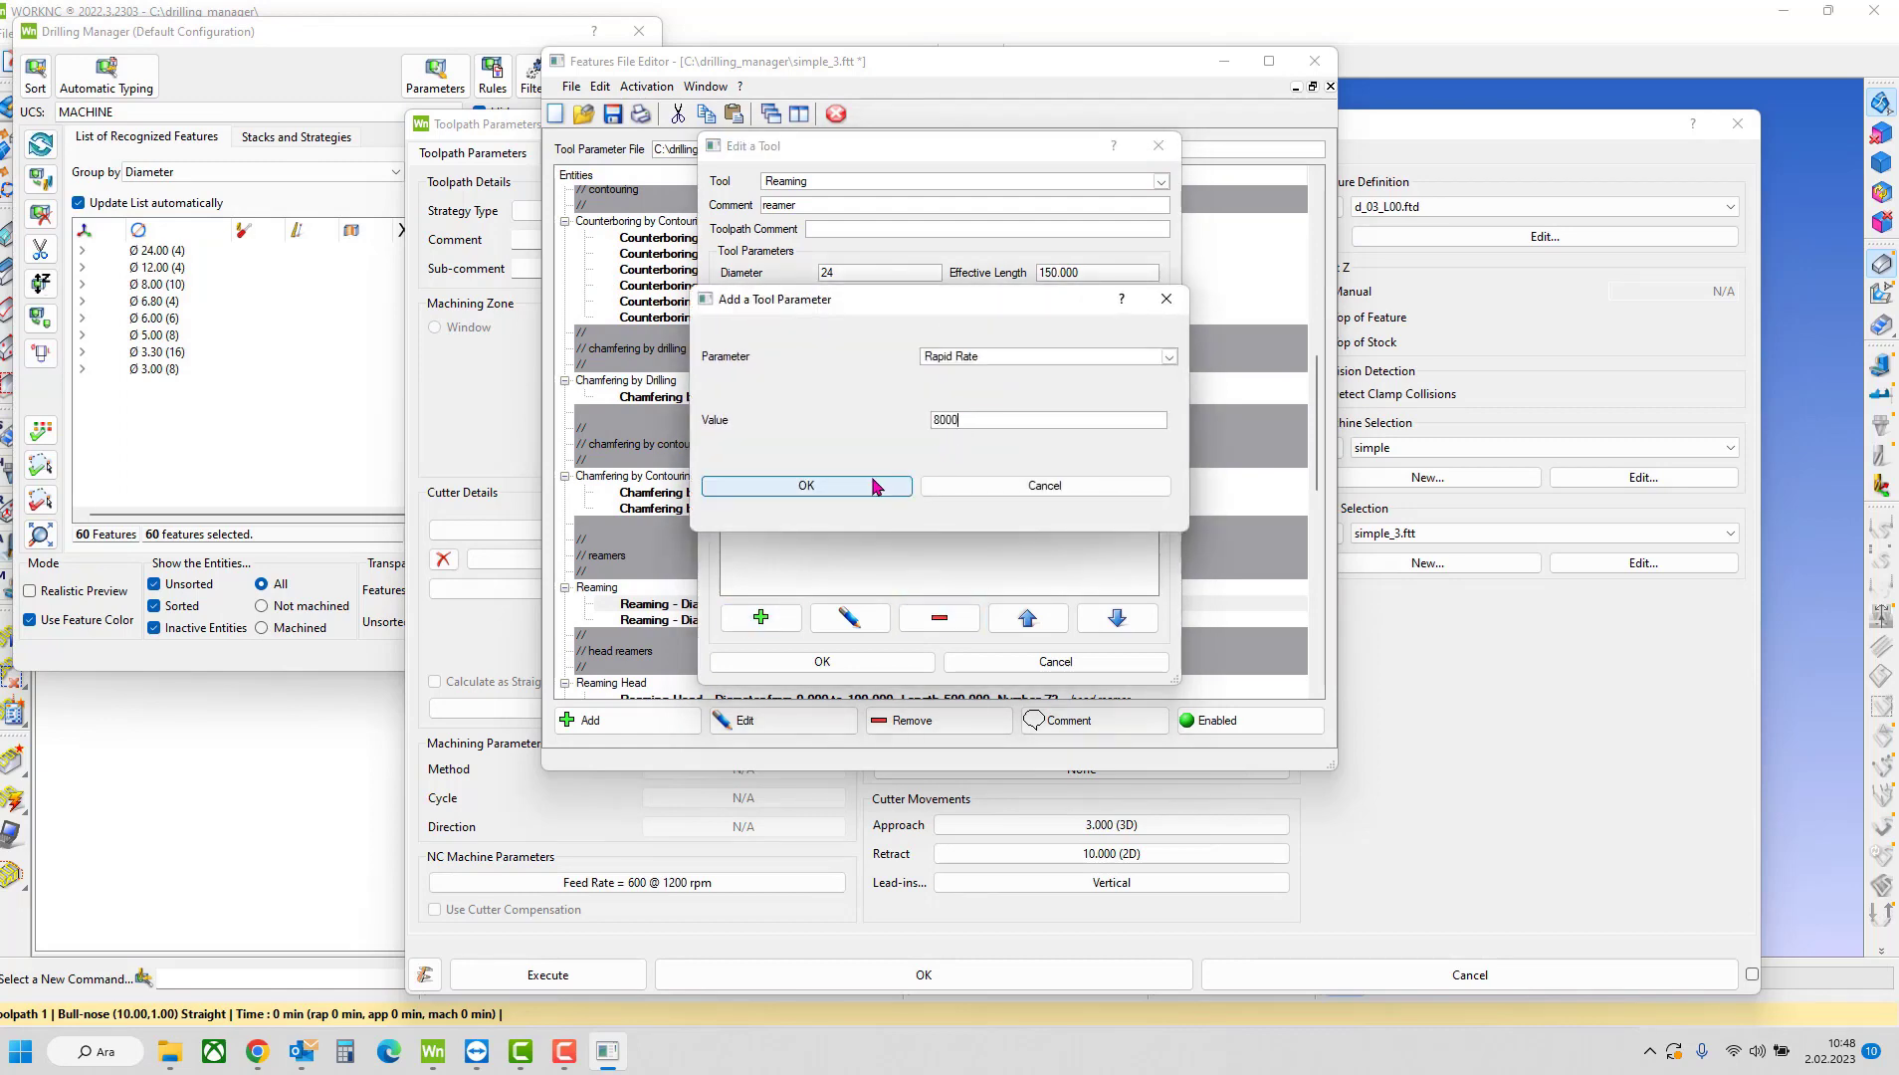
click(878, 485)
click(760, 617)
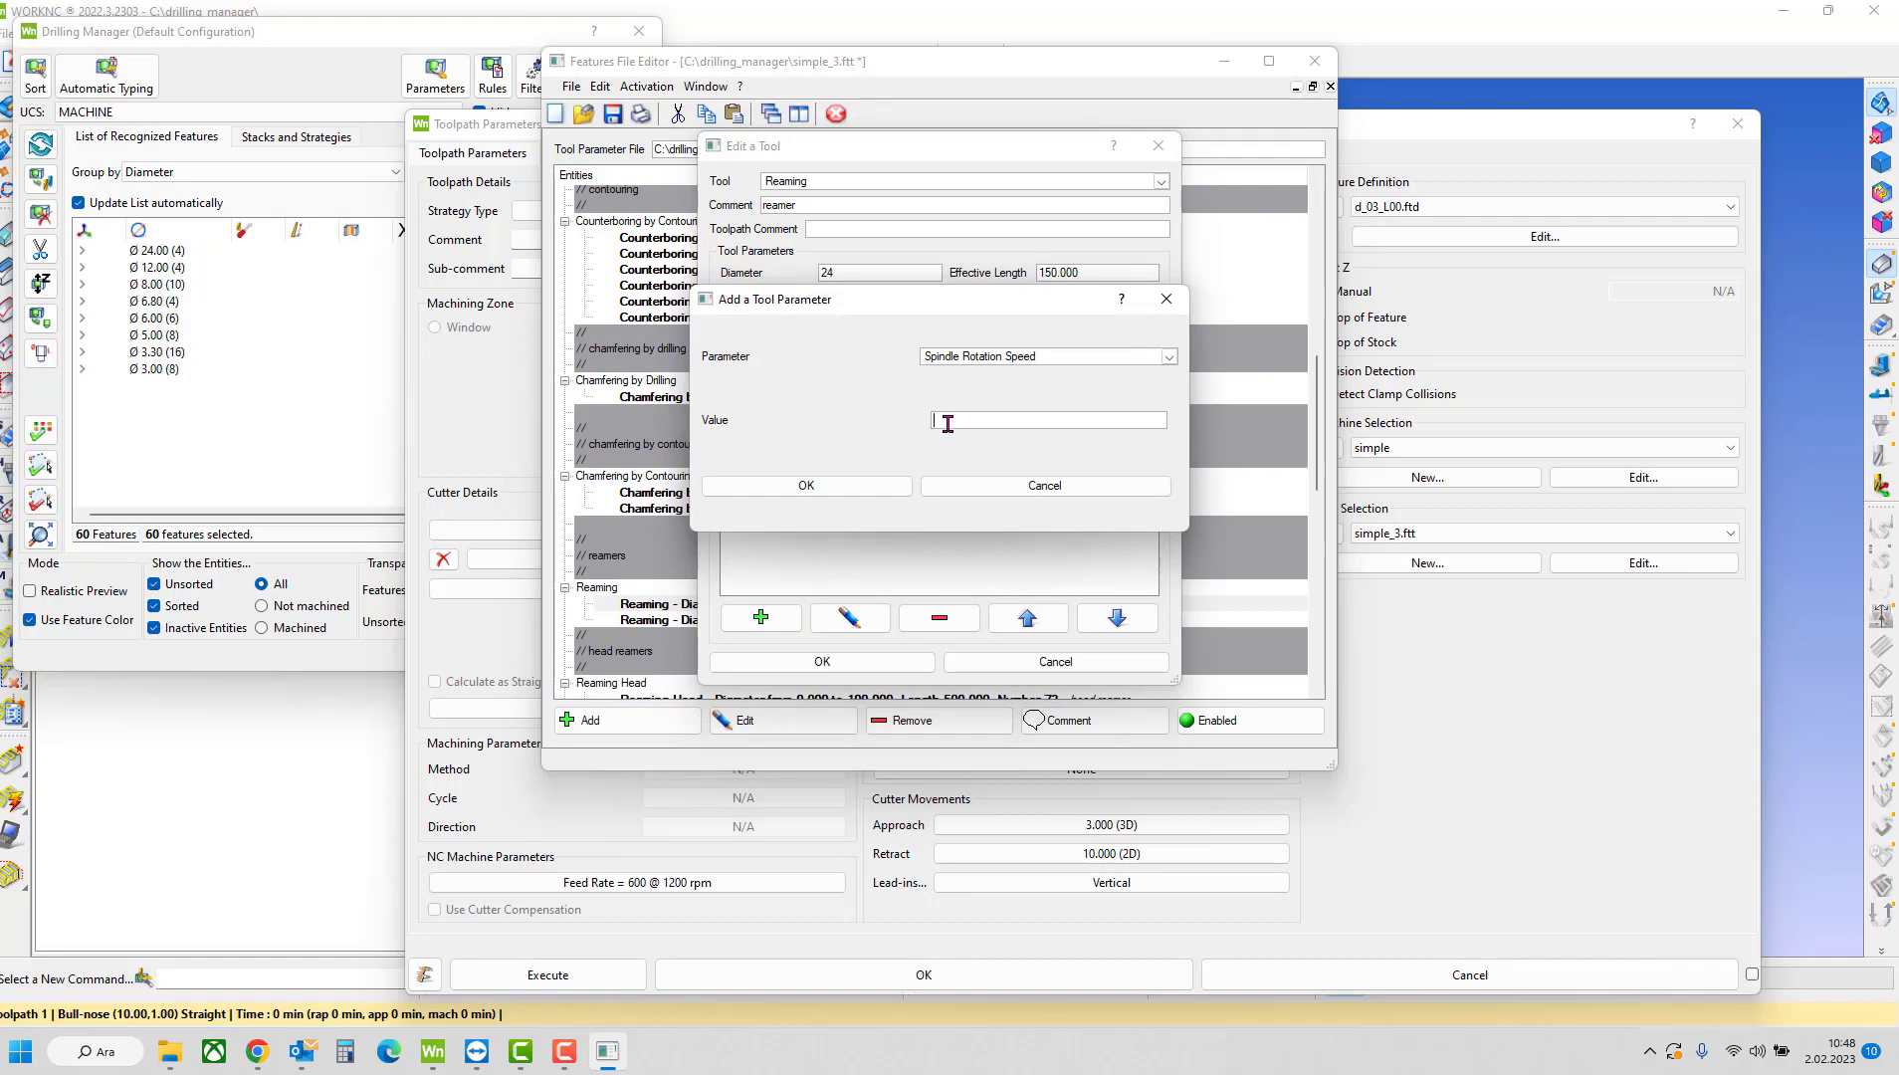
text(80)
click(806, 485)
- Add a Drill Cycle parameter of 1 to the 24 mm reamer
click(760, 617)
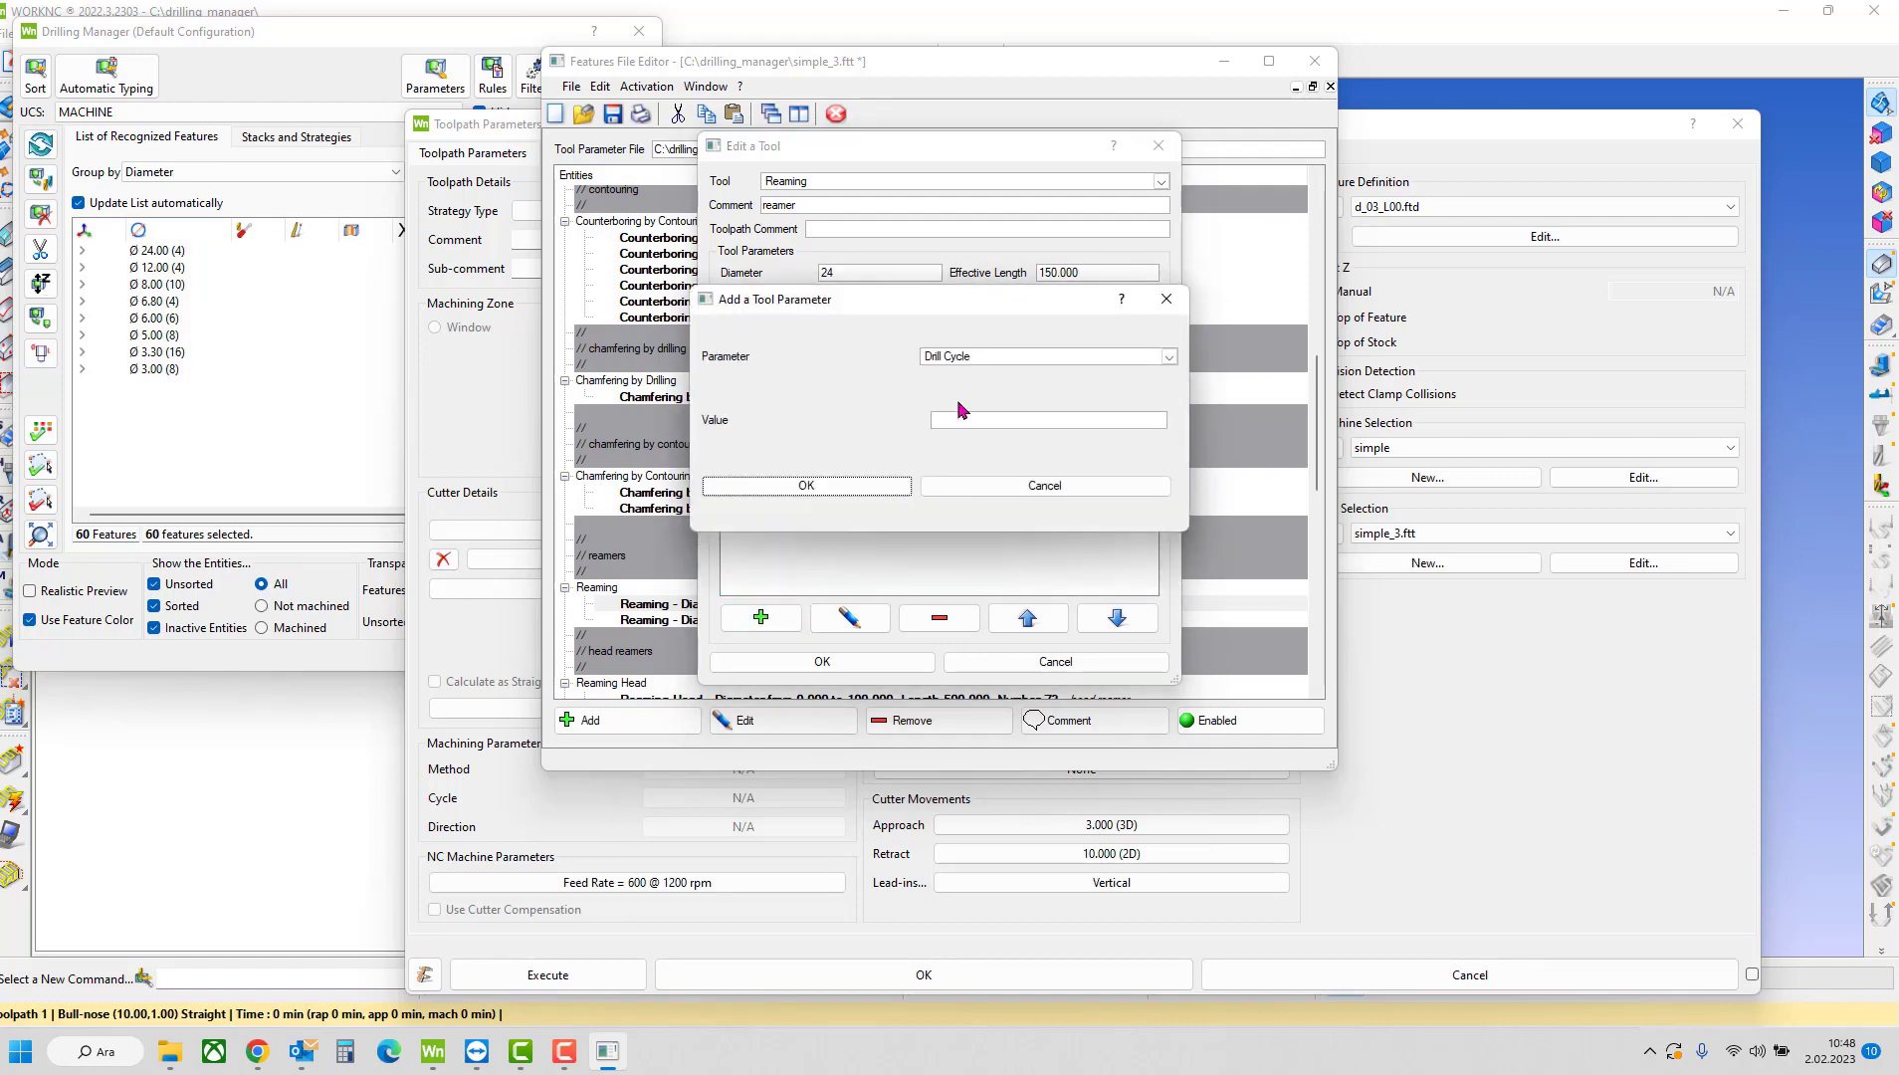
click(956, 356)
click(963, 374)
click(806, 485)
- Add a Tool Type parameter of 0 at the end of the 24 mm reamer's parameter list
click(760, 617)
click(1022, 357)
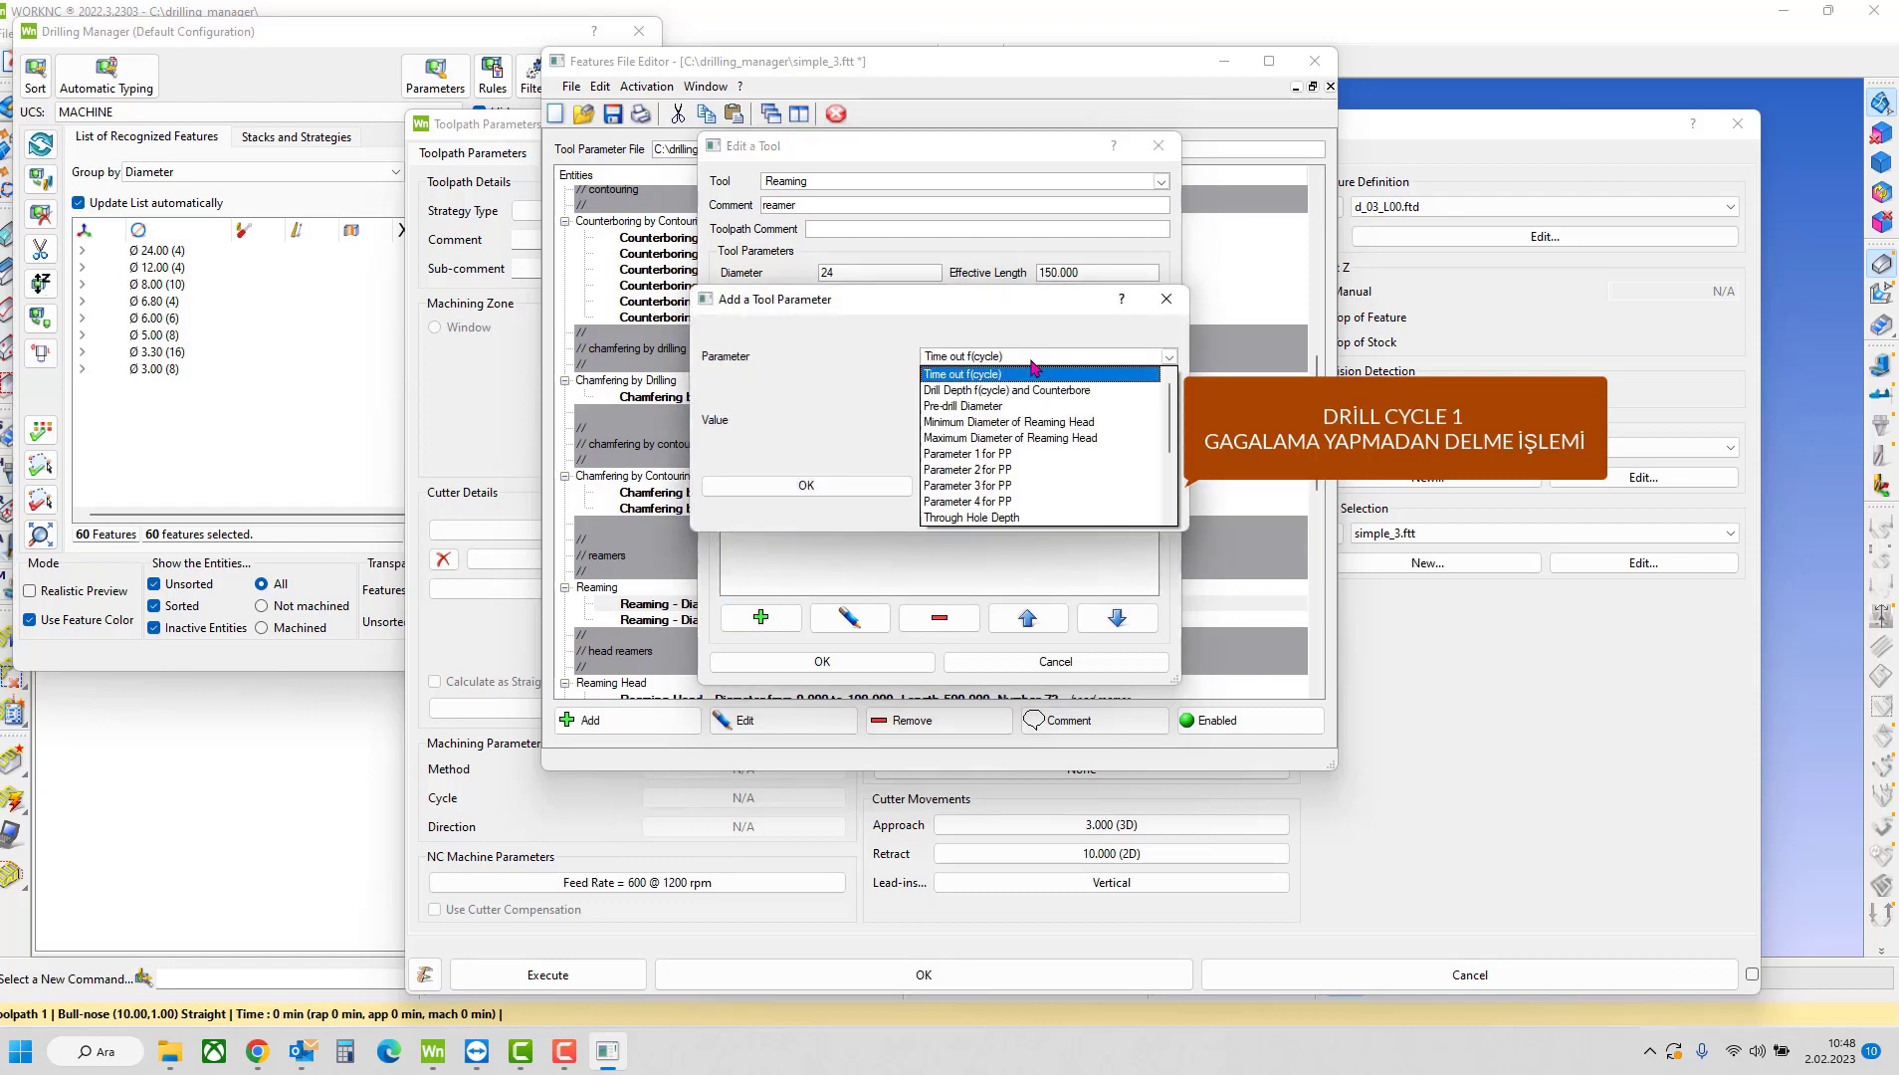
scroll(1045, 448, down, 5)
click(1110, 506)
click(834, 487)
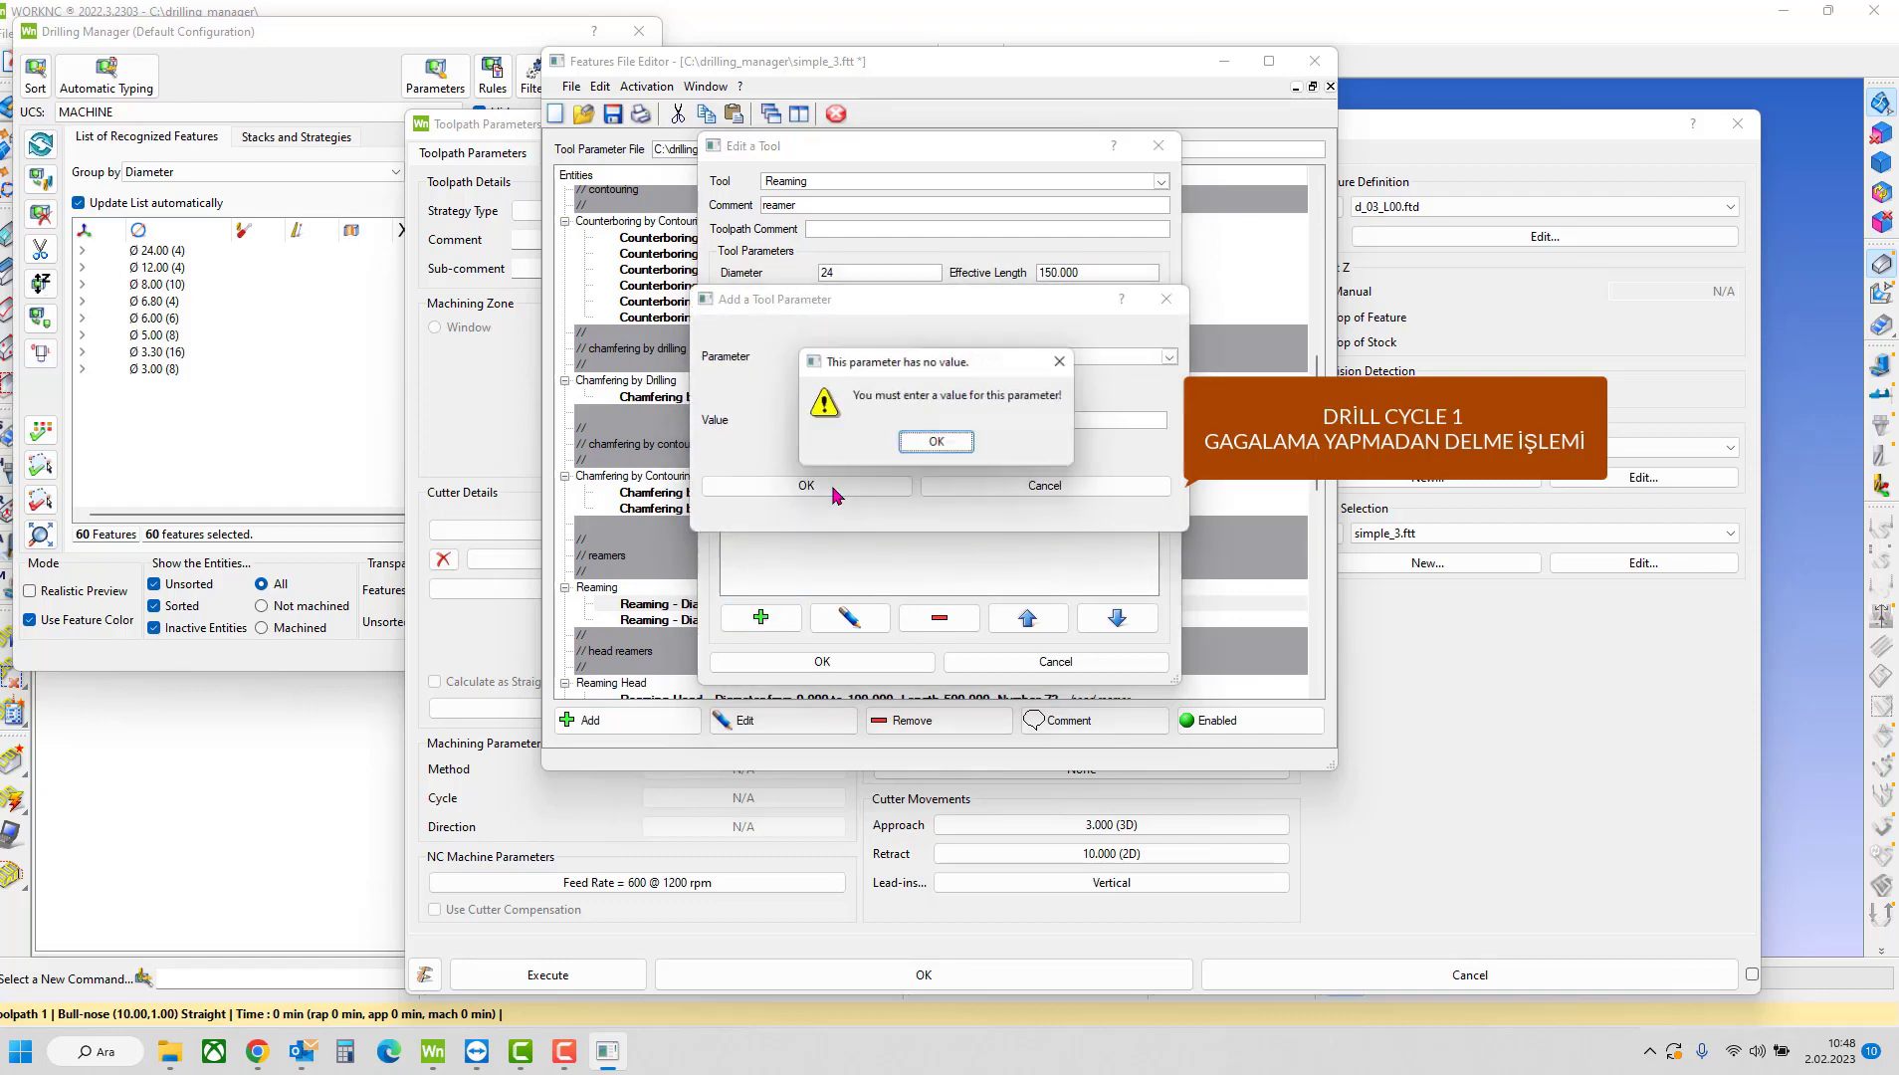
click(936, 441)
click(760, 617)
click(993, 359)
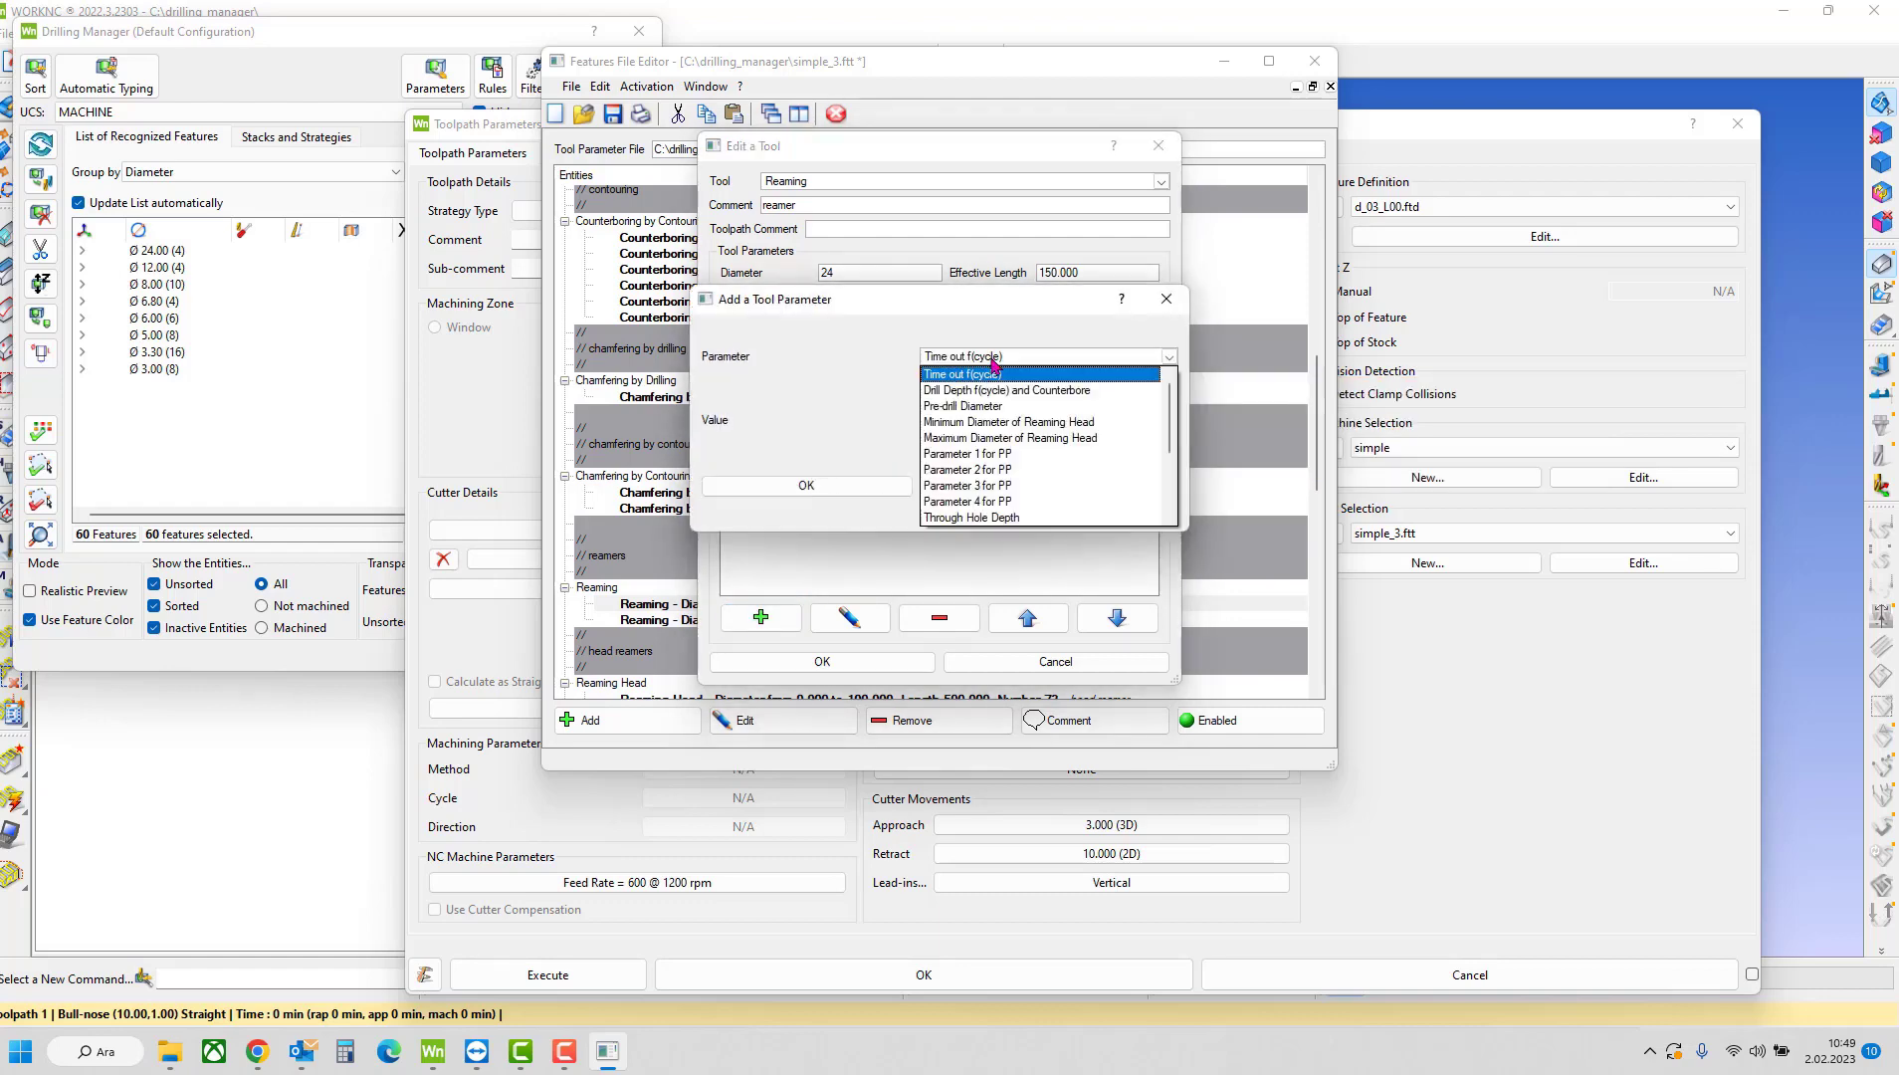
scroll(1005, 398, down, 3)
click(1020, 413)
click(806, 486)
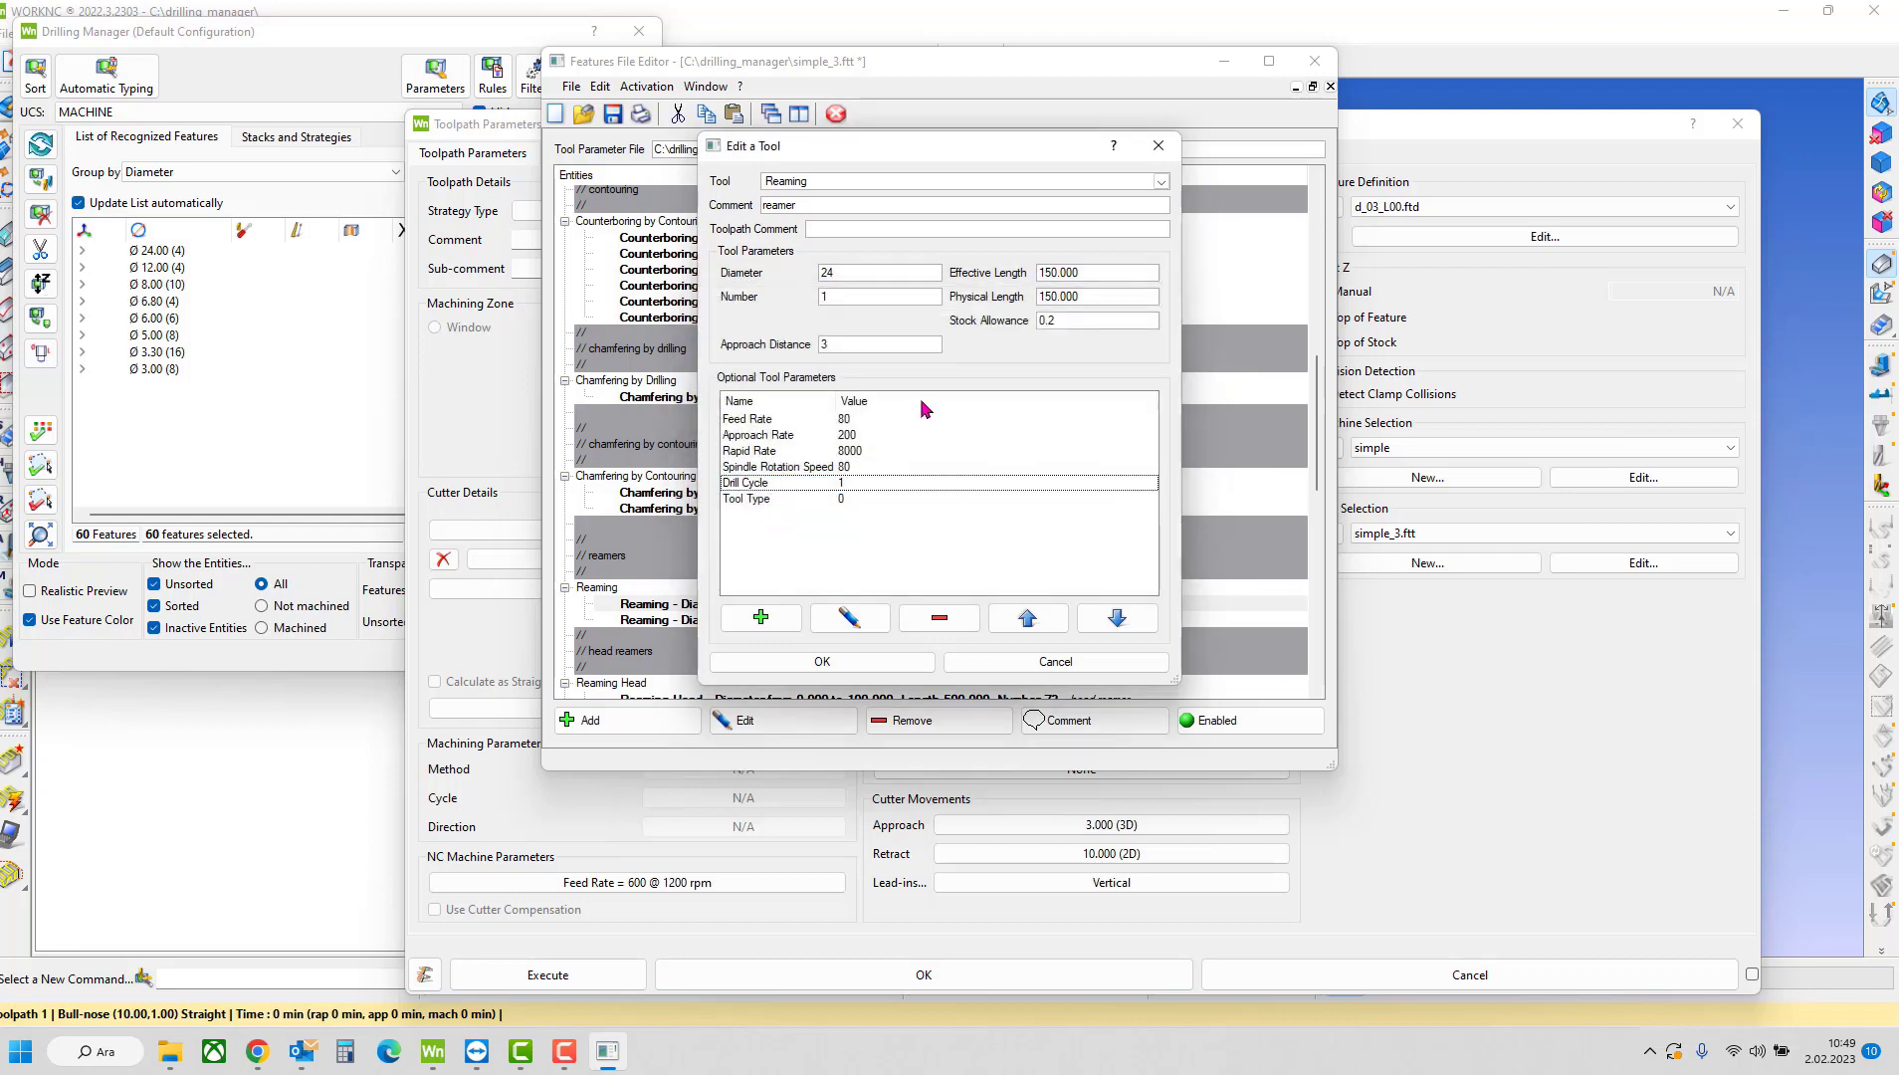
- Change the 24 mm reamer's comment to RAYBA and accept the tool
double_click(781, 205)
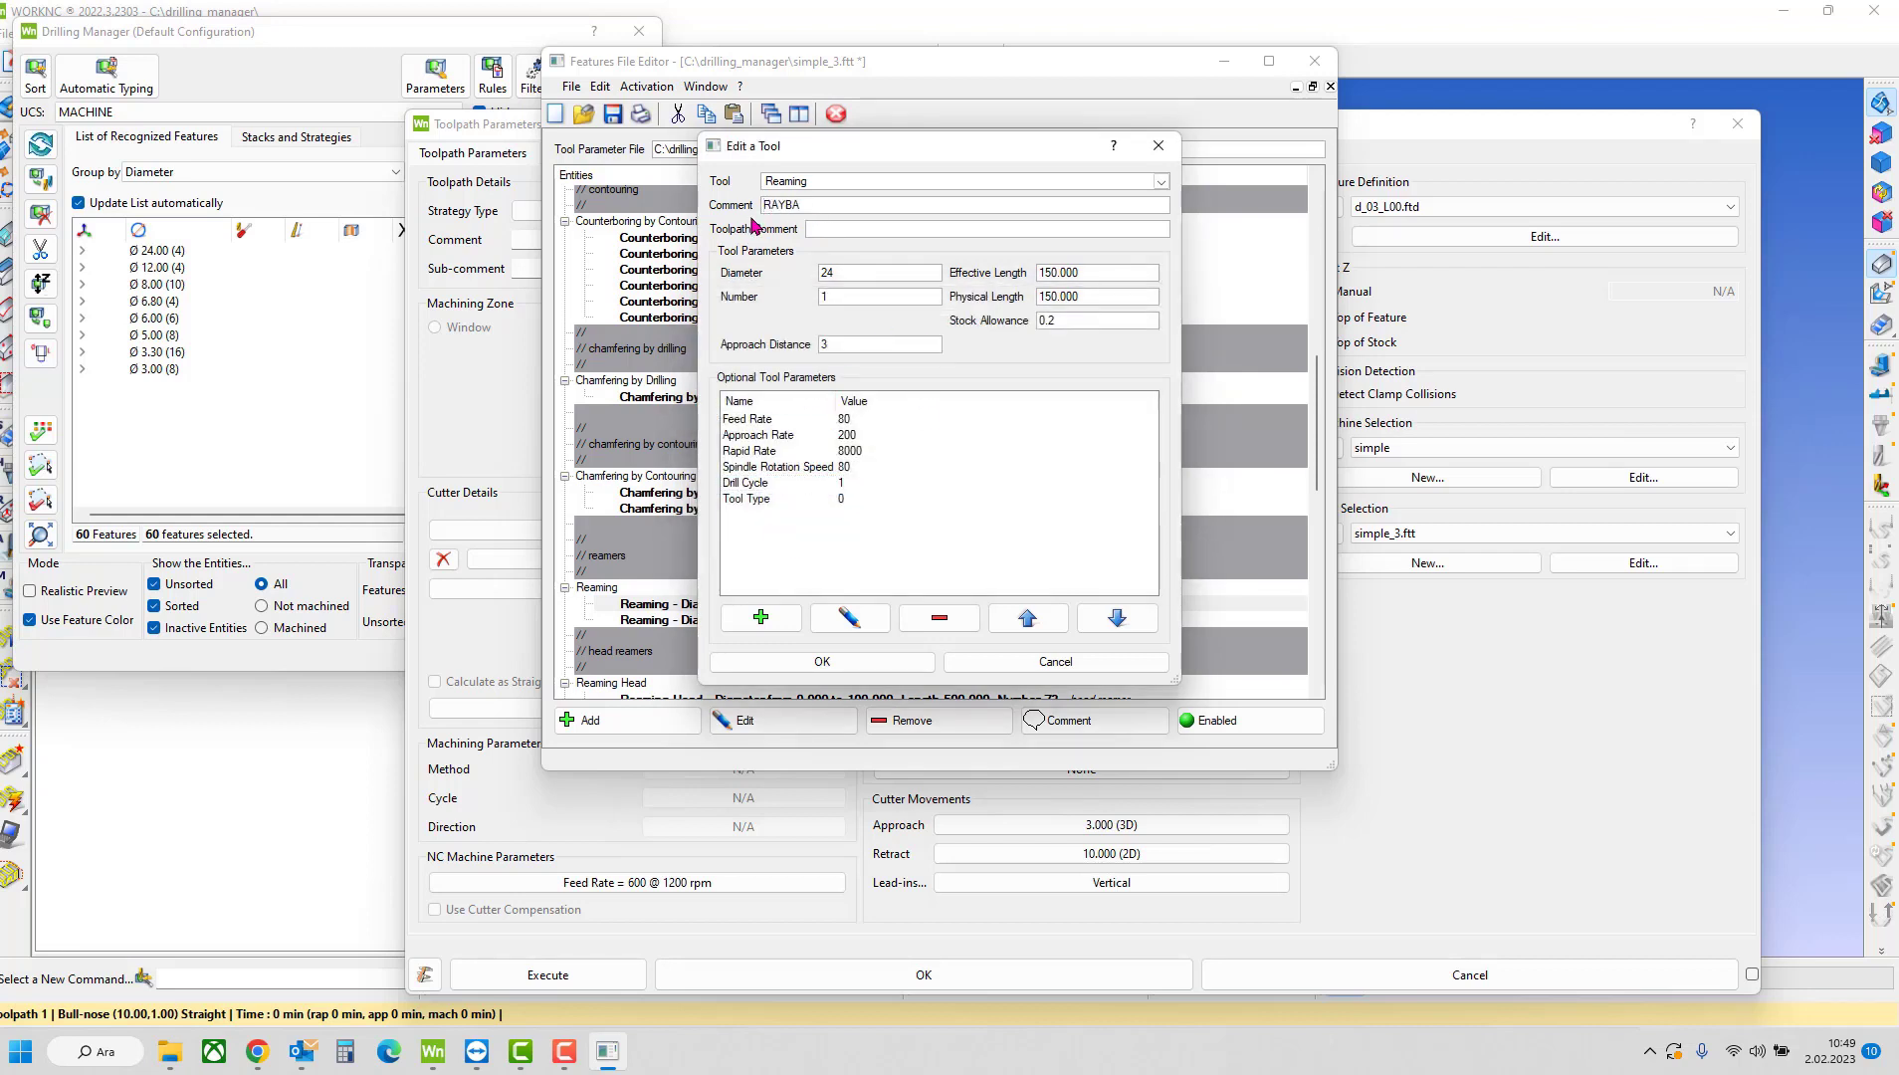
click(860, 661)
- Add a 12 mm copy of the 10 mm drill and duplicate the 18 mm drill in the Drilling group
scroll(841, 466, up, 6)
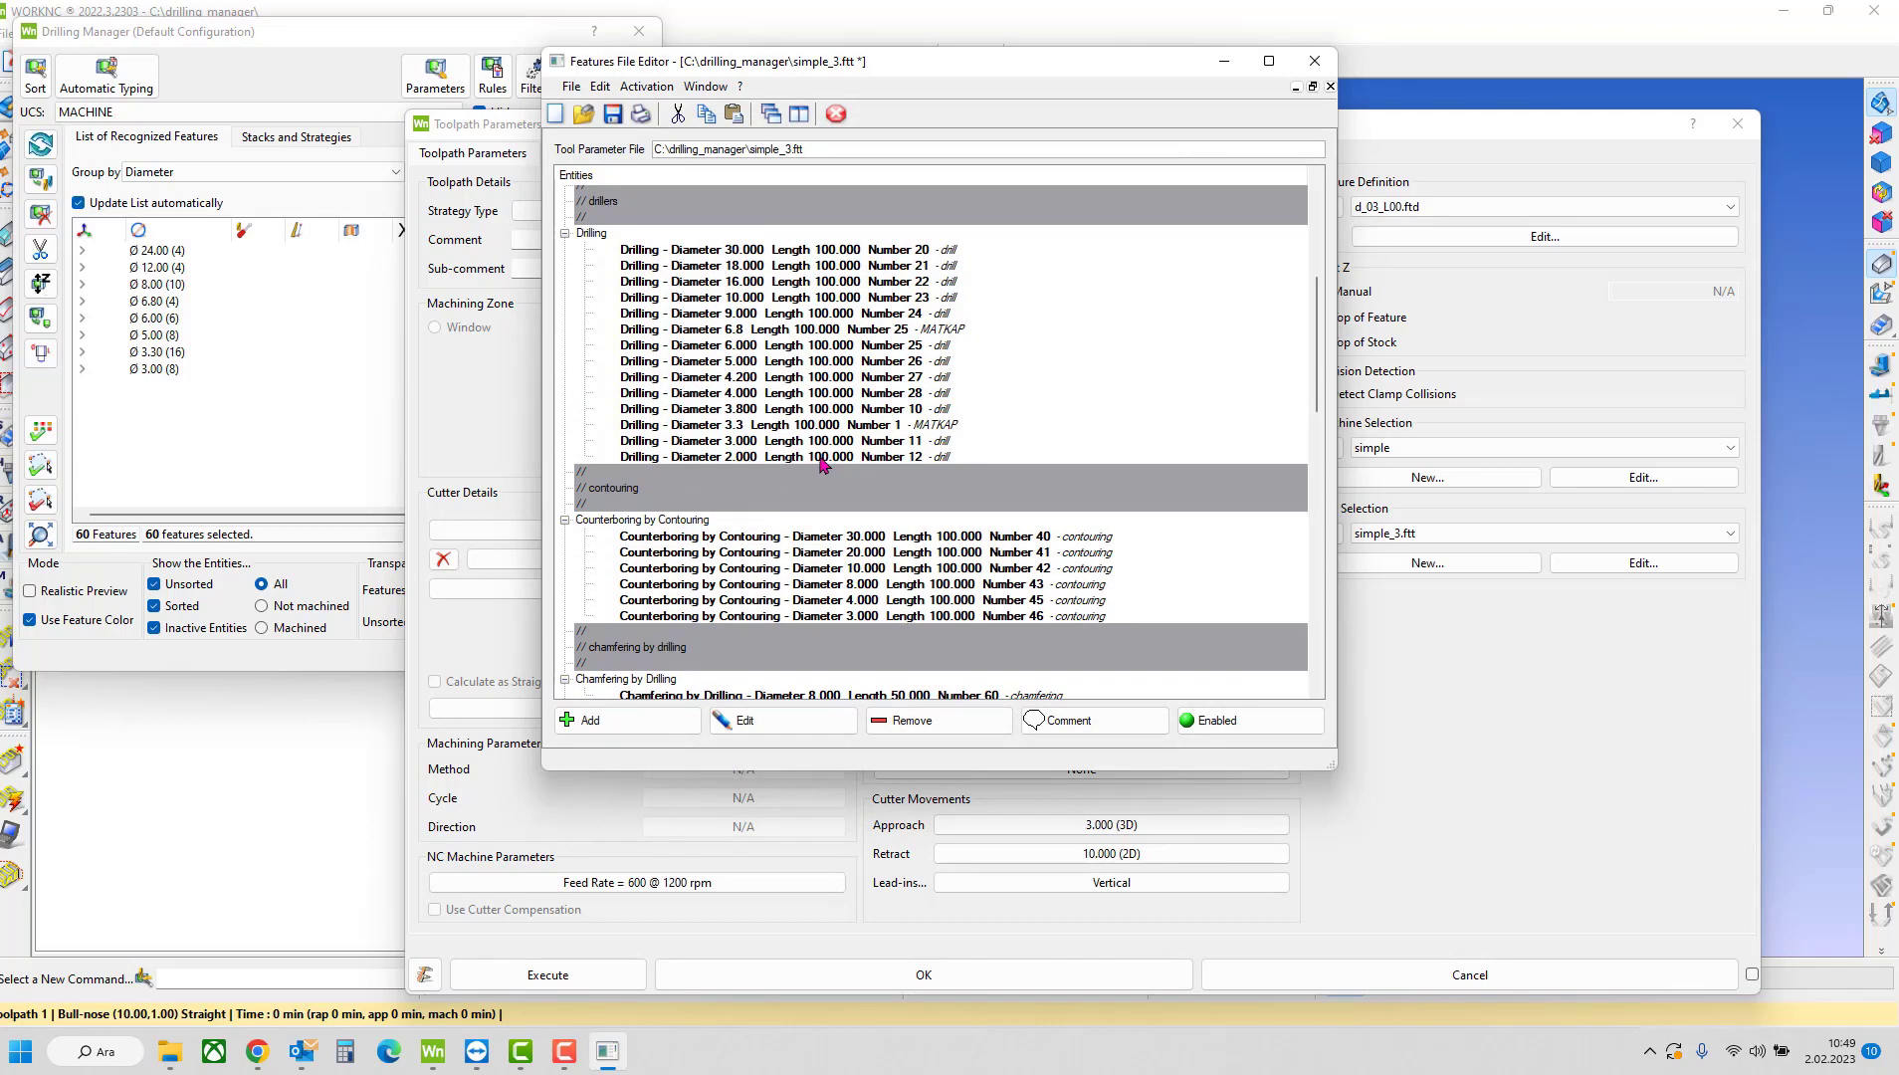
click(760, 292)
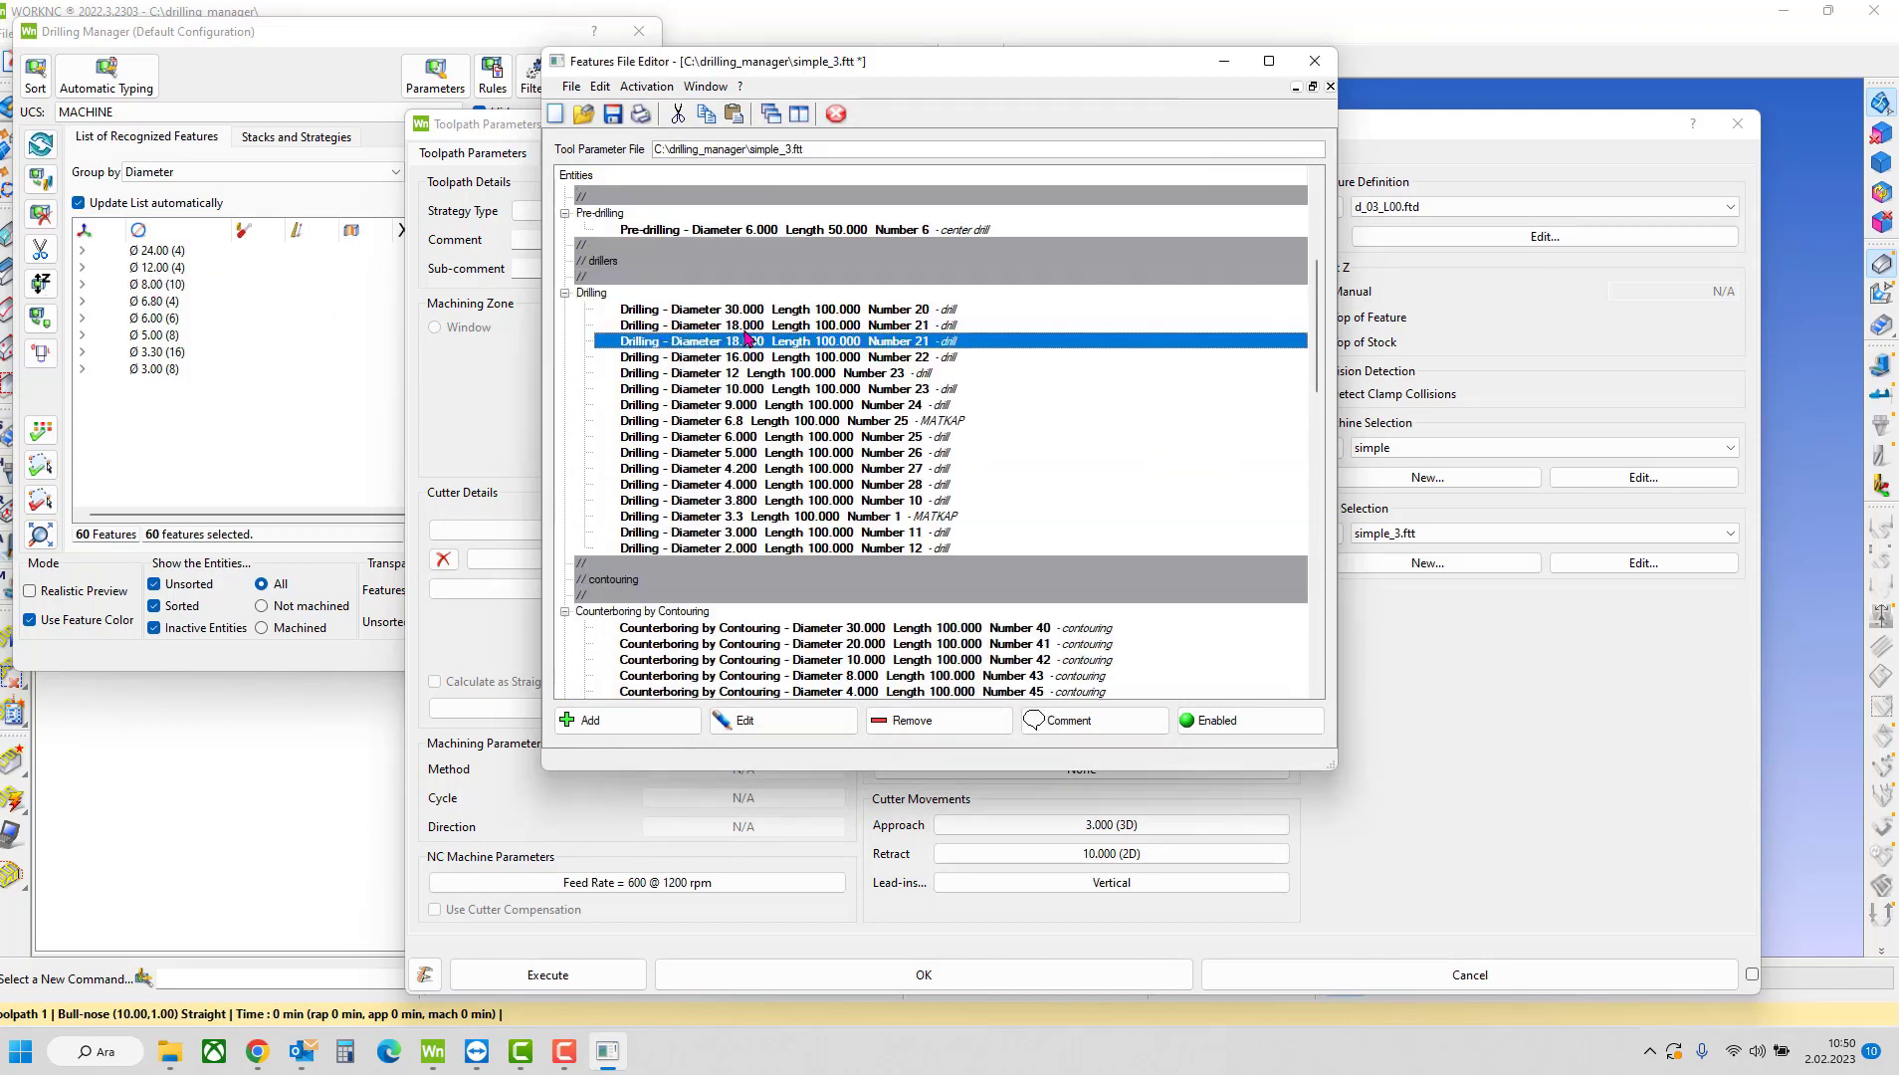
- Set the duplicated 18 mm drill's diameter to 23.8 and its comment to MATKAP
double_click(765, 325)
drag(825, 272, 732, 284)
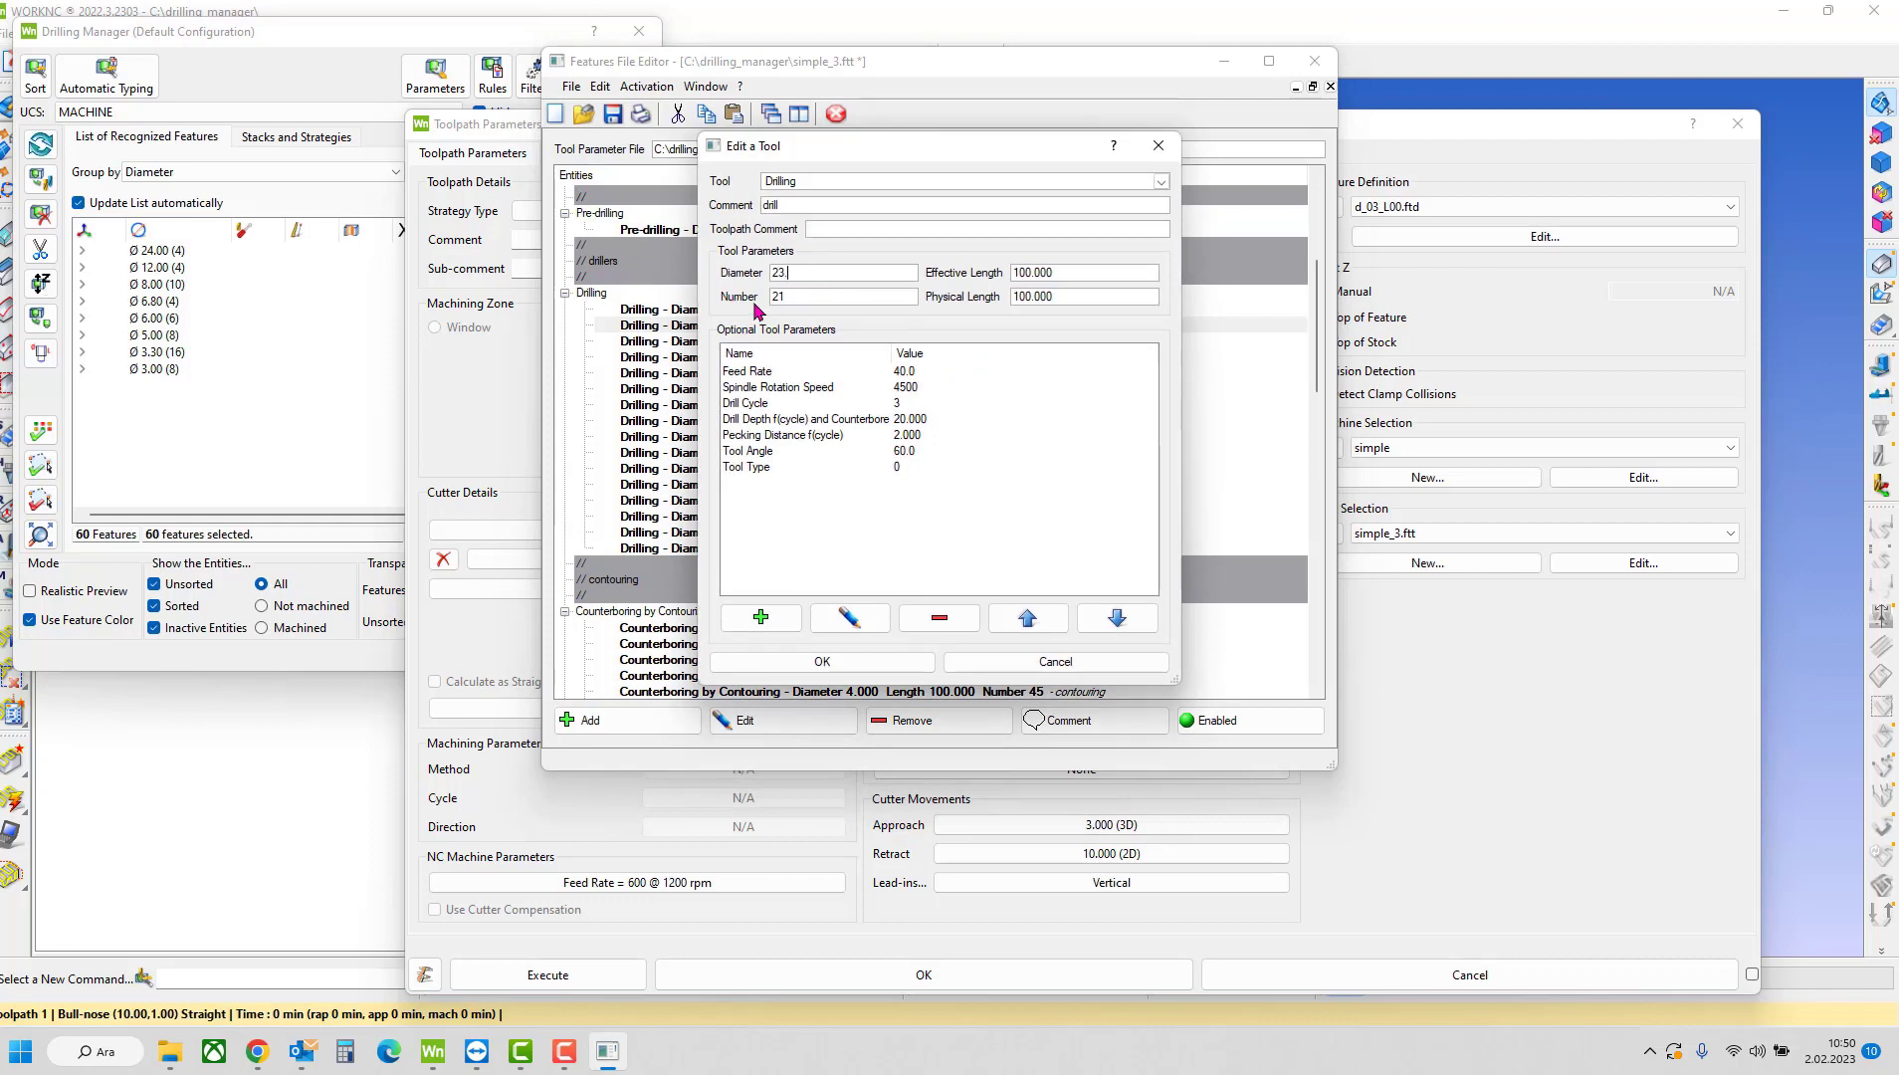
drag(800, 208, 728, 215)
- Enter the toolpath comment RAYBADA 0.2 STOK BIRAKTIĞM İÇİN GÖNDERECEĞİM MATKAP ÇAPI 0.2 KÜÇÜK OLMALI for the 23.8 mm drill and clear it
text(M İÇİN FONDERECEĞİM MATKAP ÇAĞ)
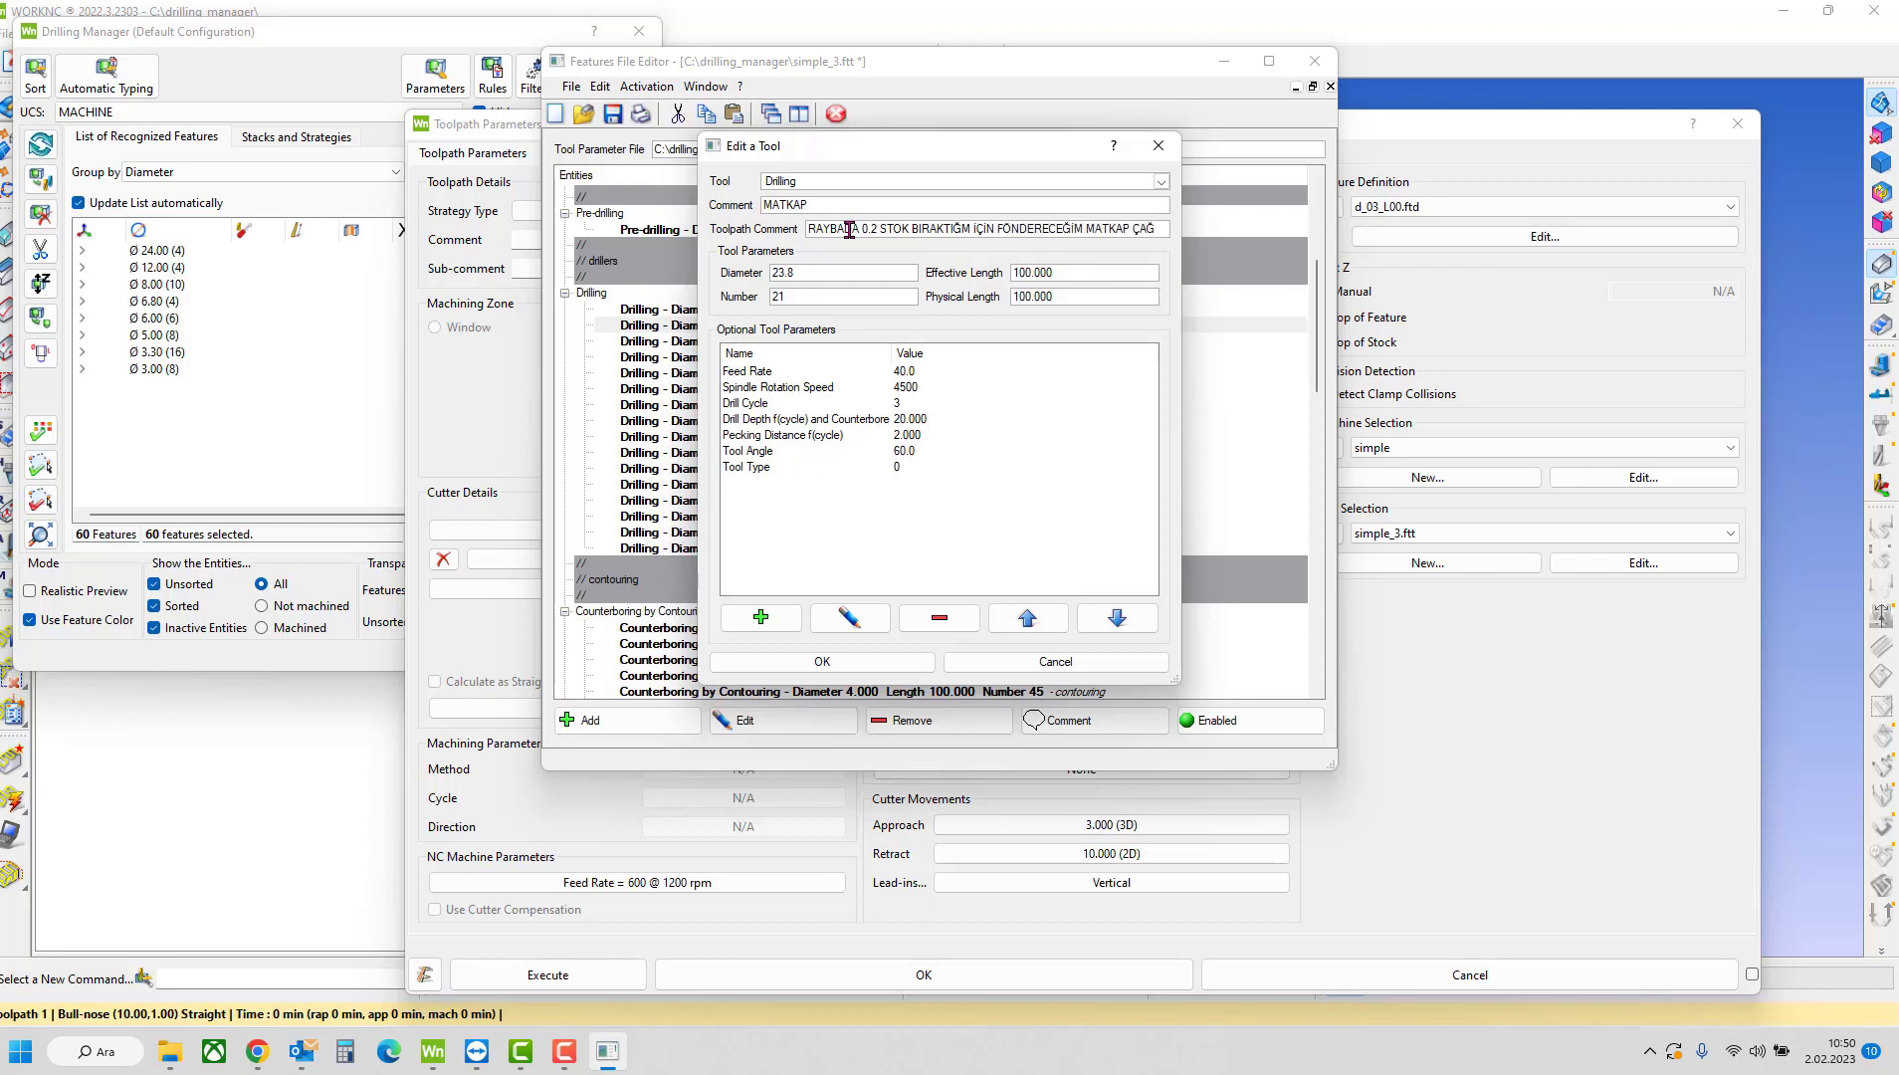
text(0.2 KÜ)
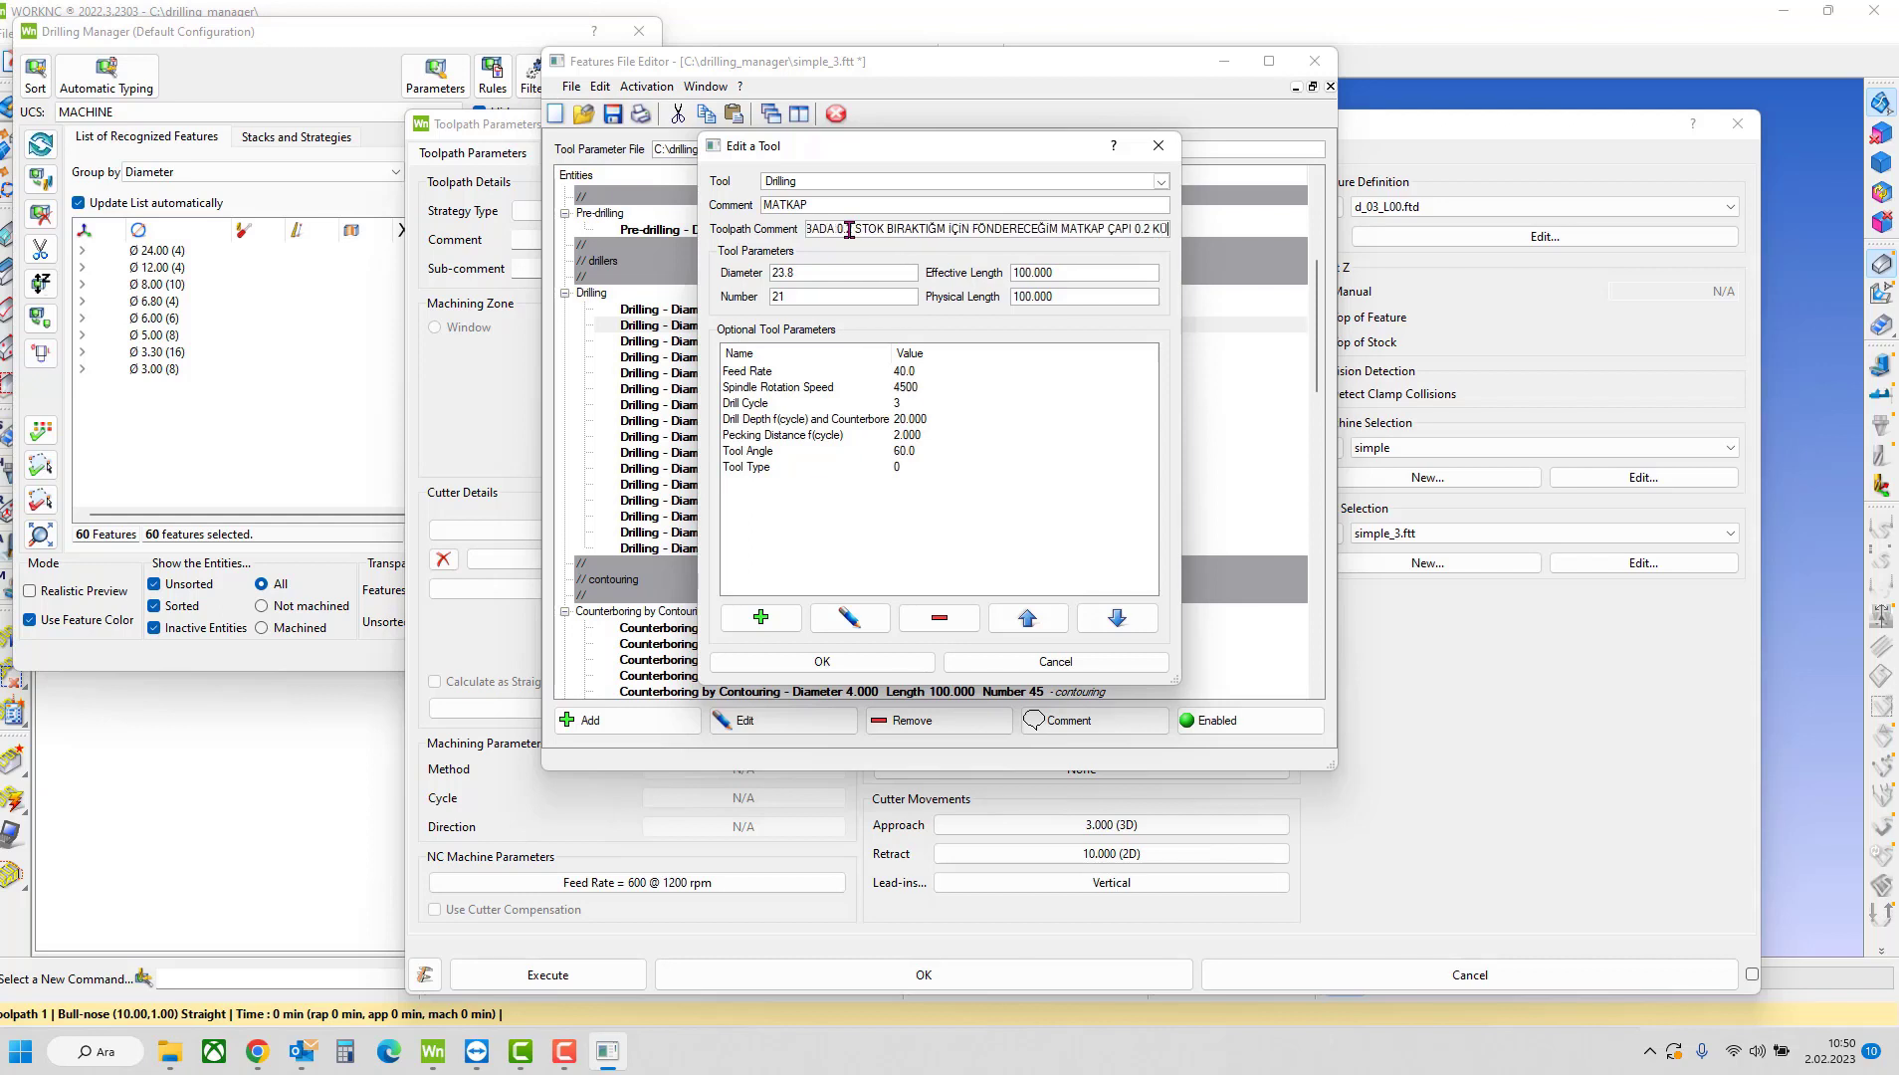
text(ÇÜK OLMALI)
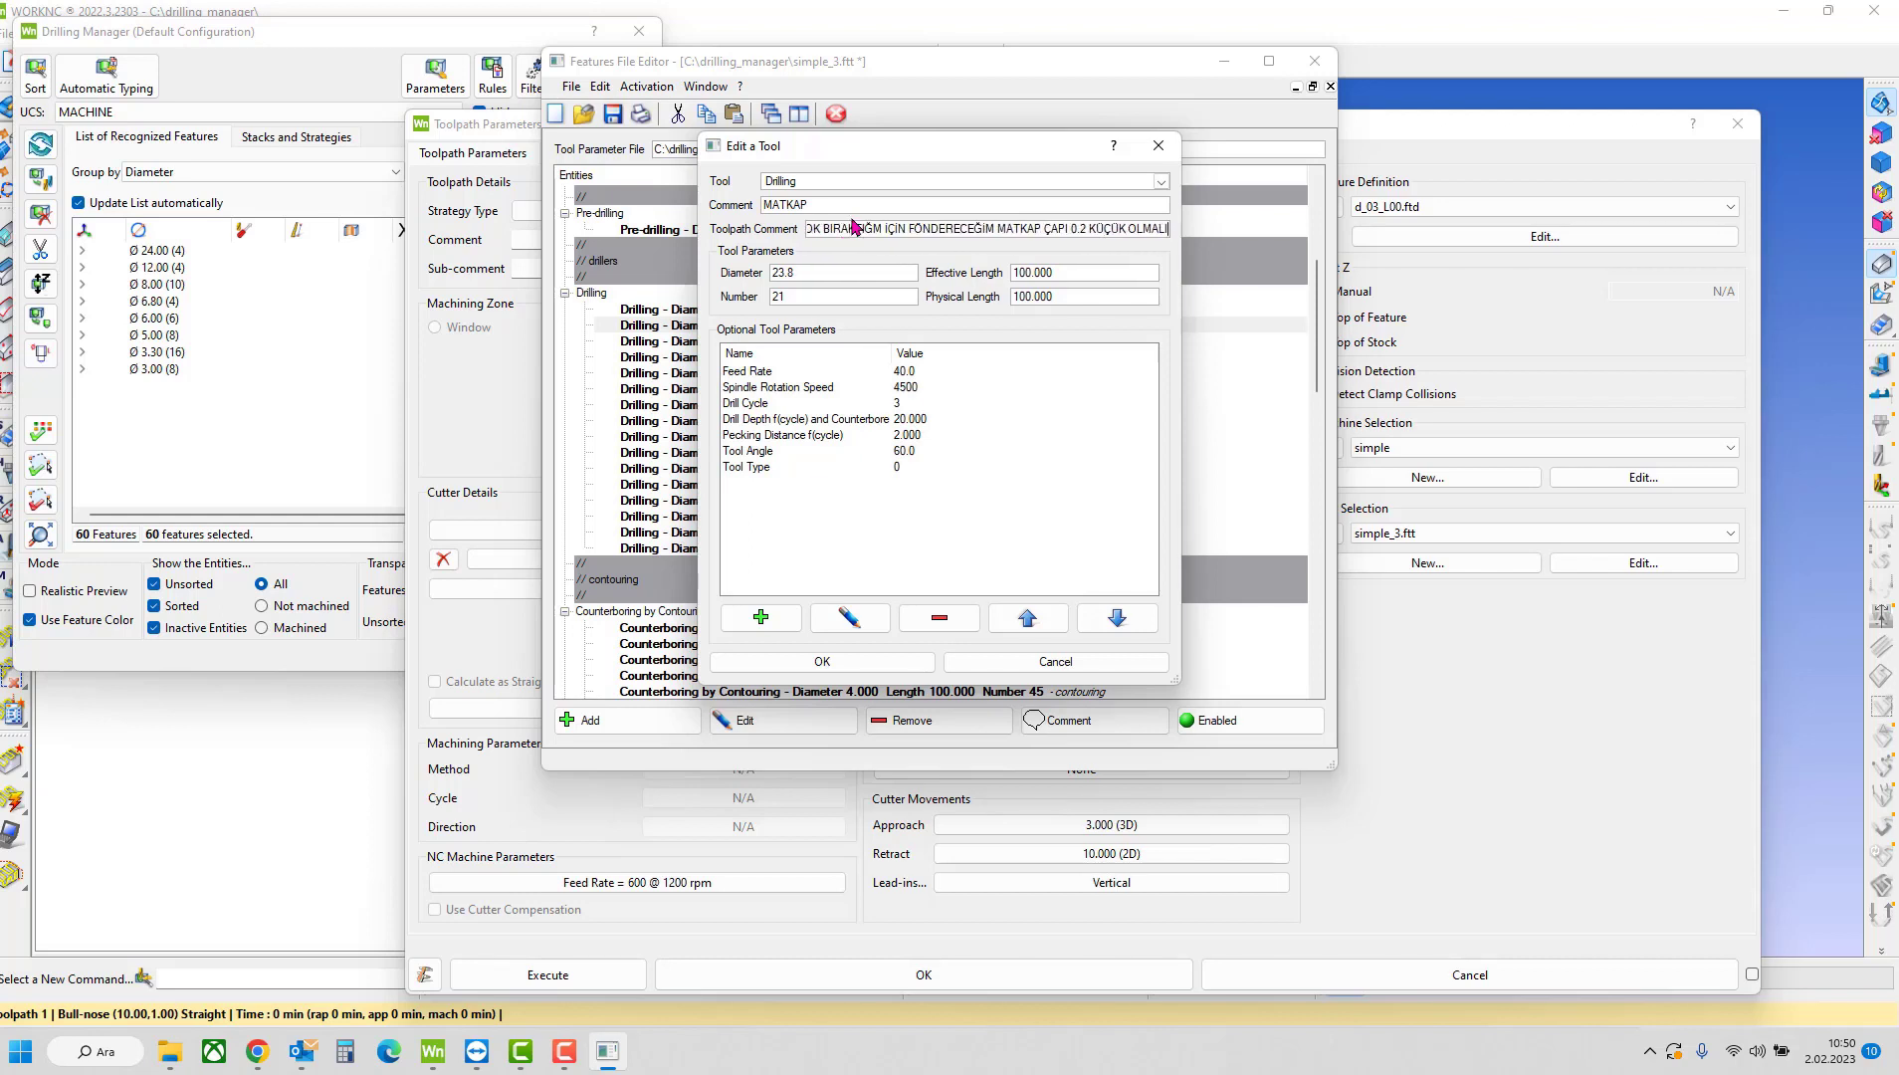
drag(823, 230, 1168, 230)
click(911, 230)
key(Delete)
text(G)
drag(872, 231, 1202, 229)
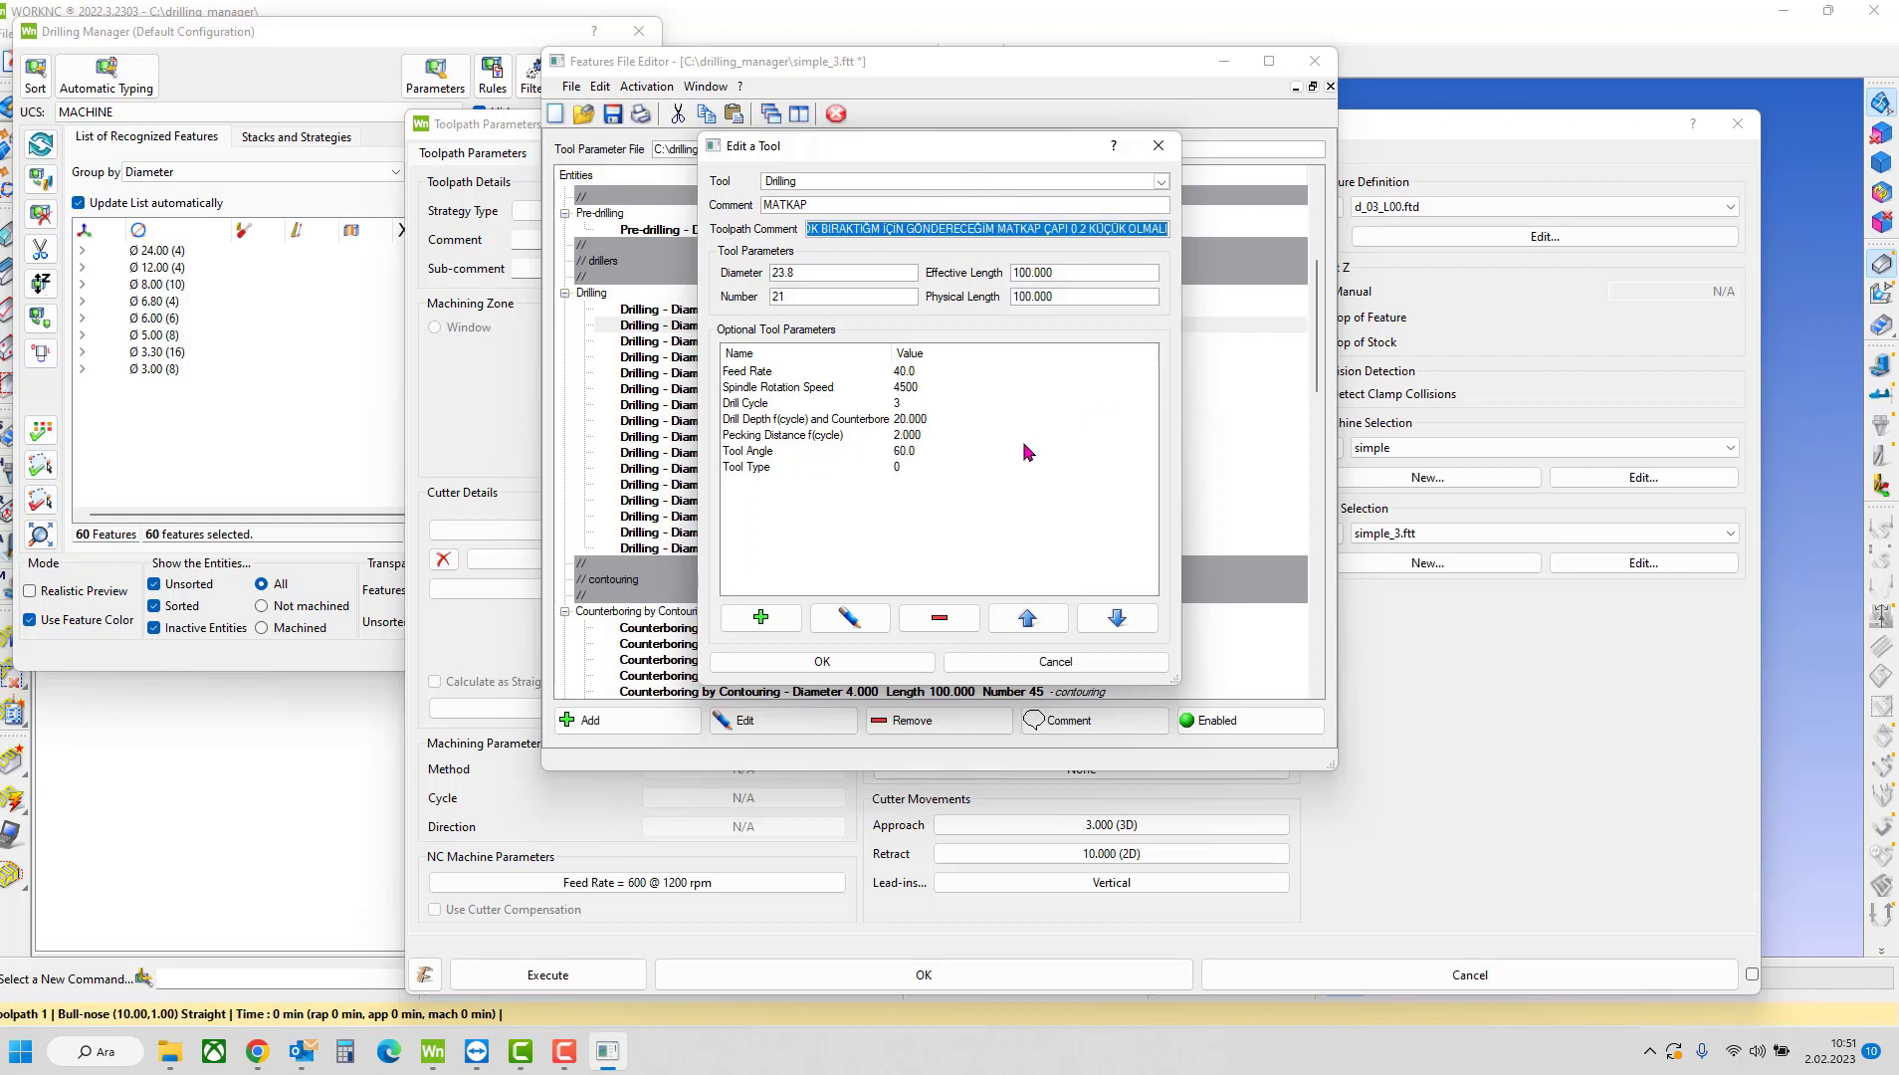
key(Delete)
- Set the 23.8 mm drill's tool number to 1
click(779, 297)
key(BackSpace)
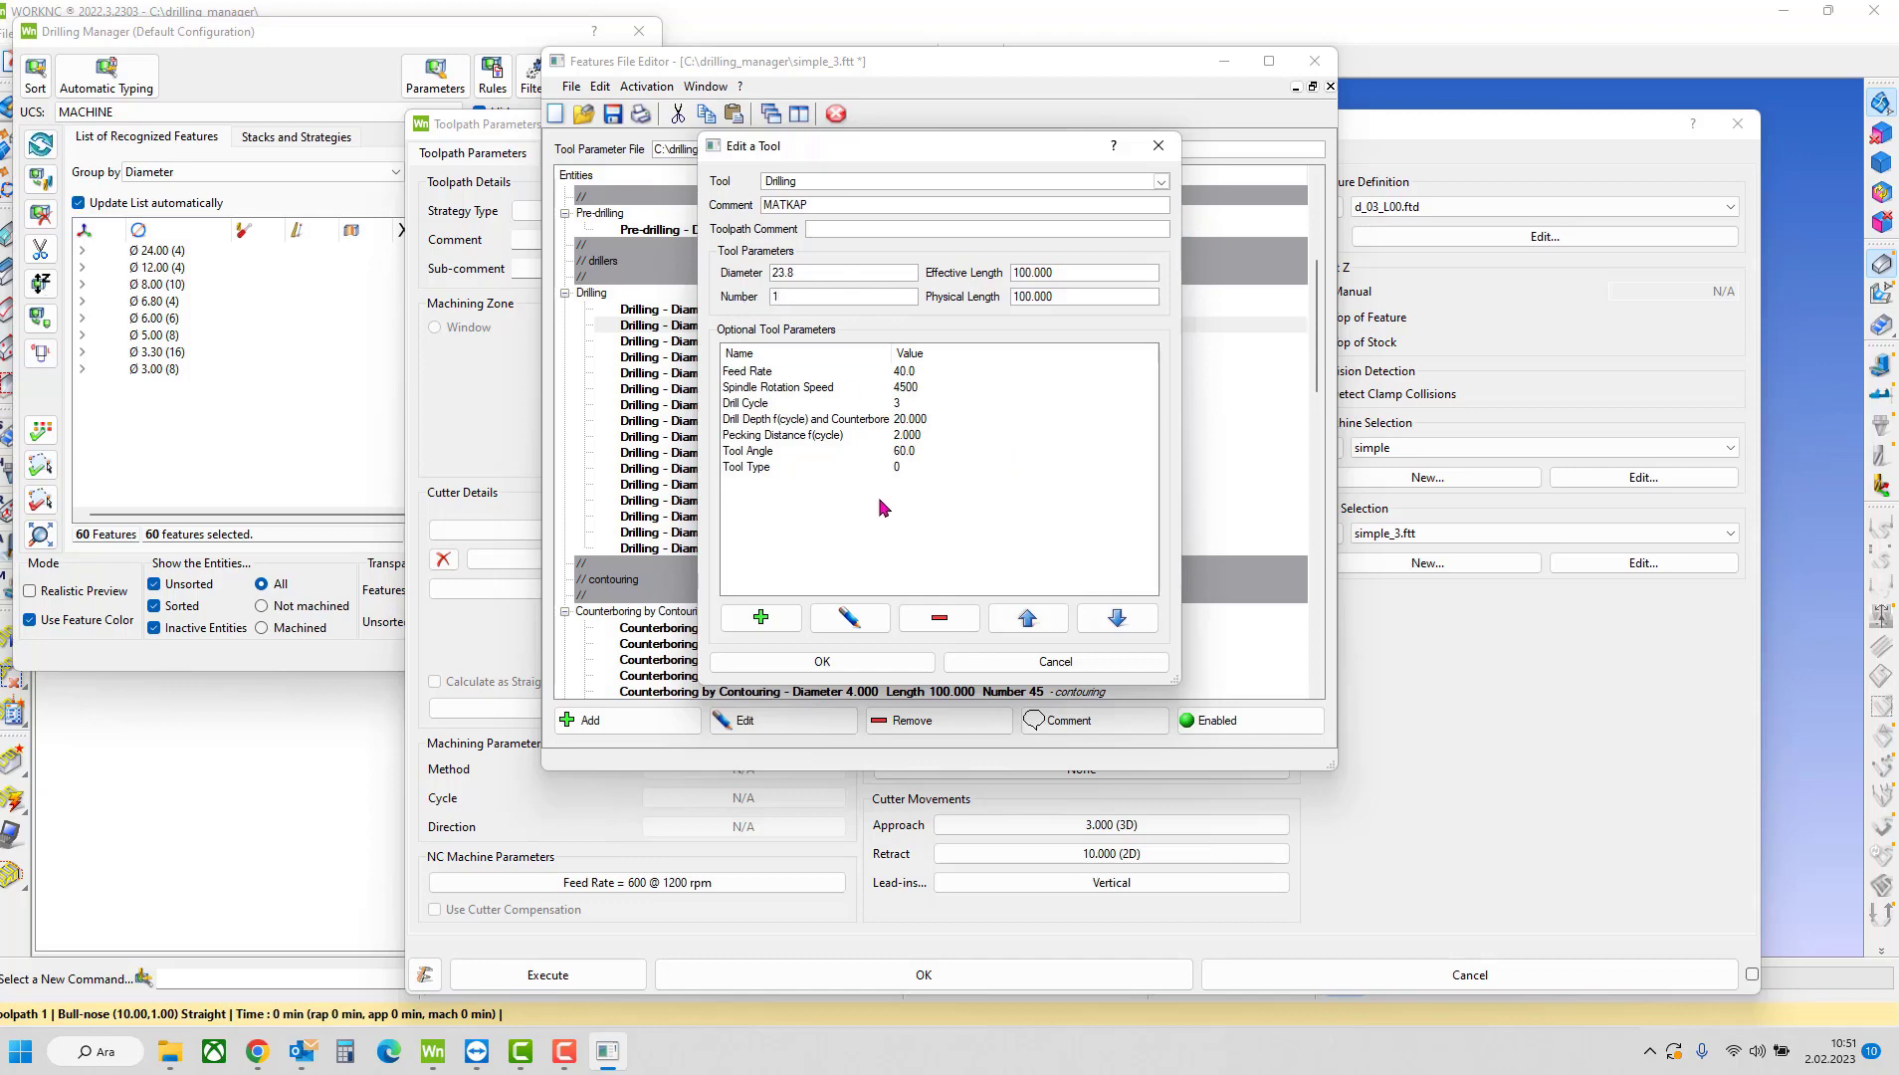
click(876, 497)
- Set the 23.8 mm drill's drill depth to 3, pecking distance to 1 and Spindle Rotation Speed to 350
click(913, 426)
text(3)
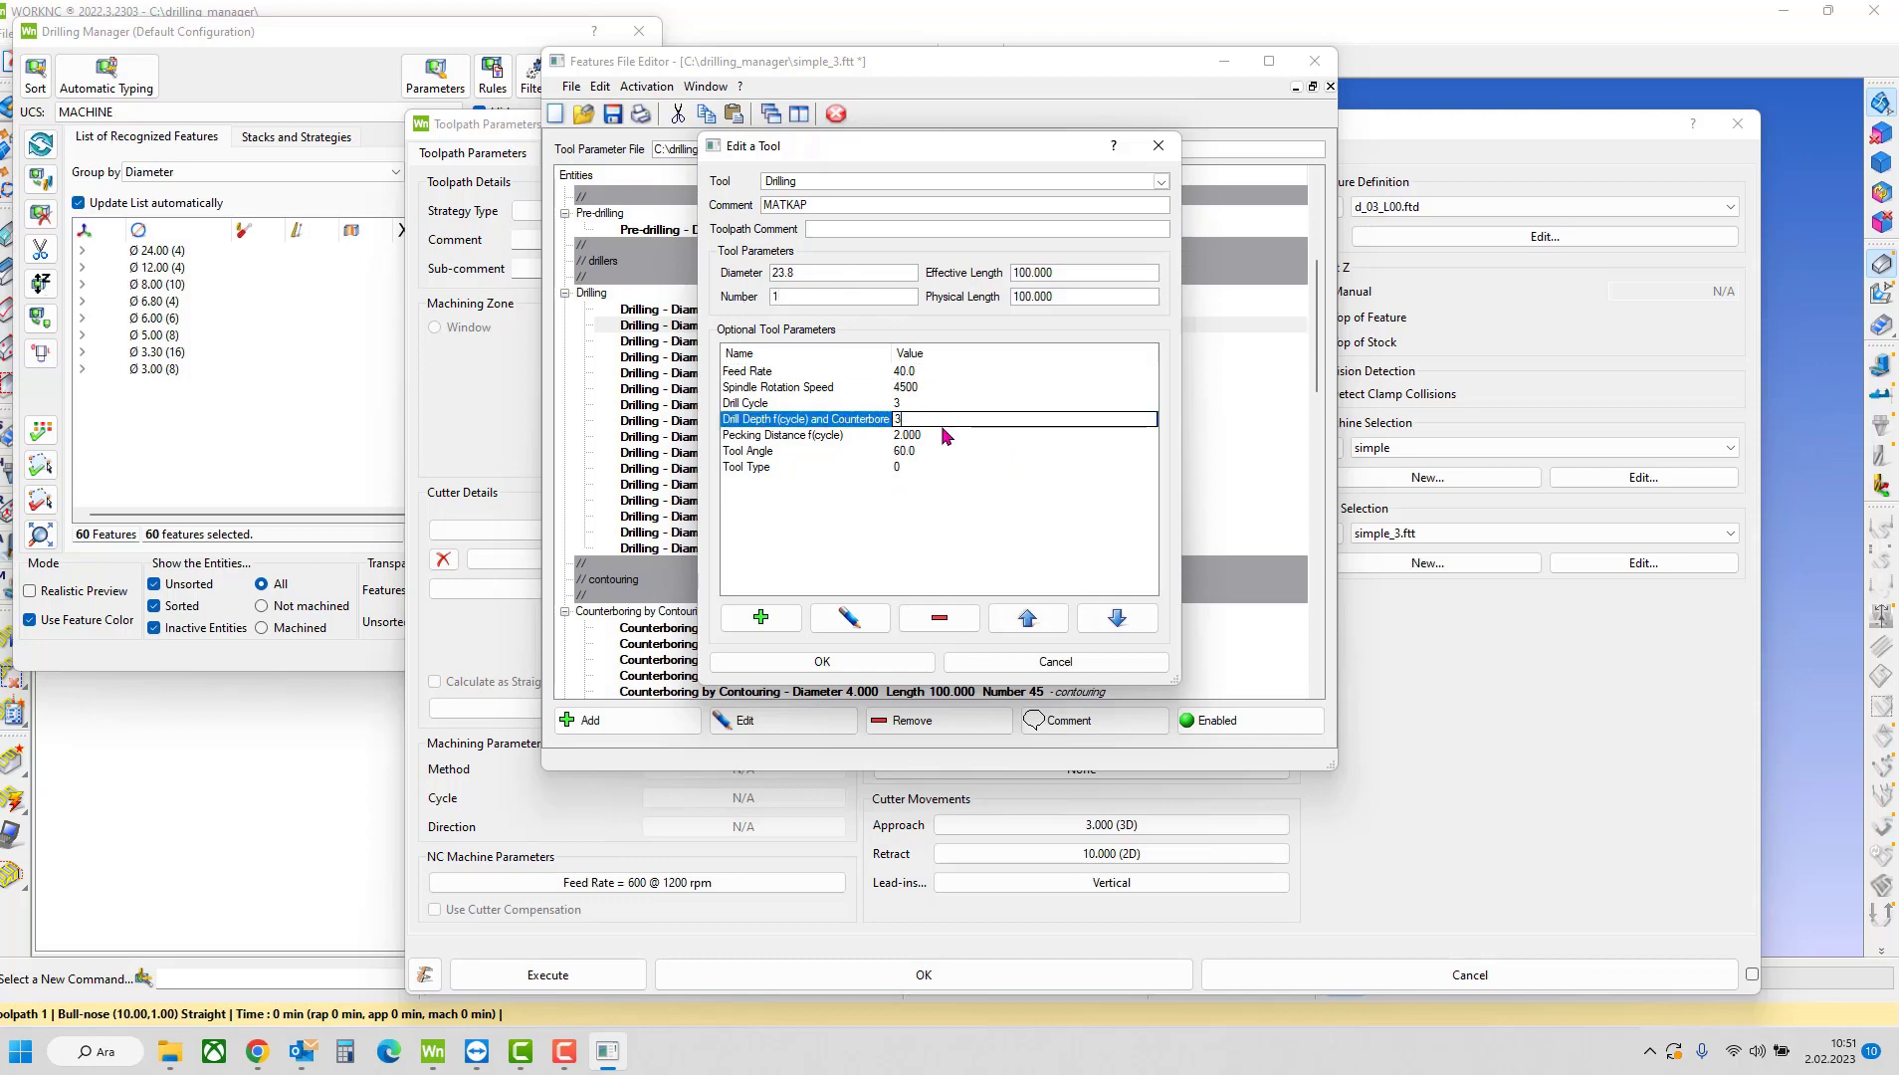
key(Return)
text(1)
click(914, 392)
text(35)
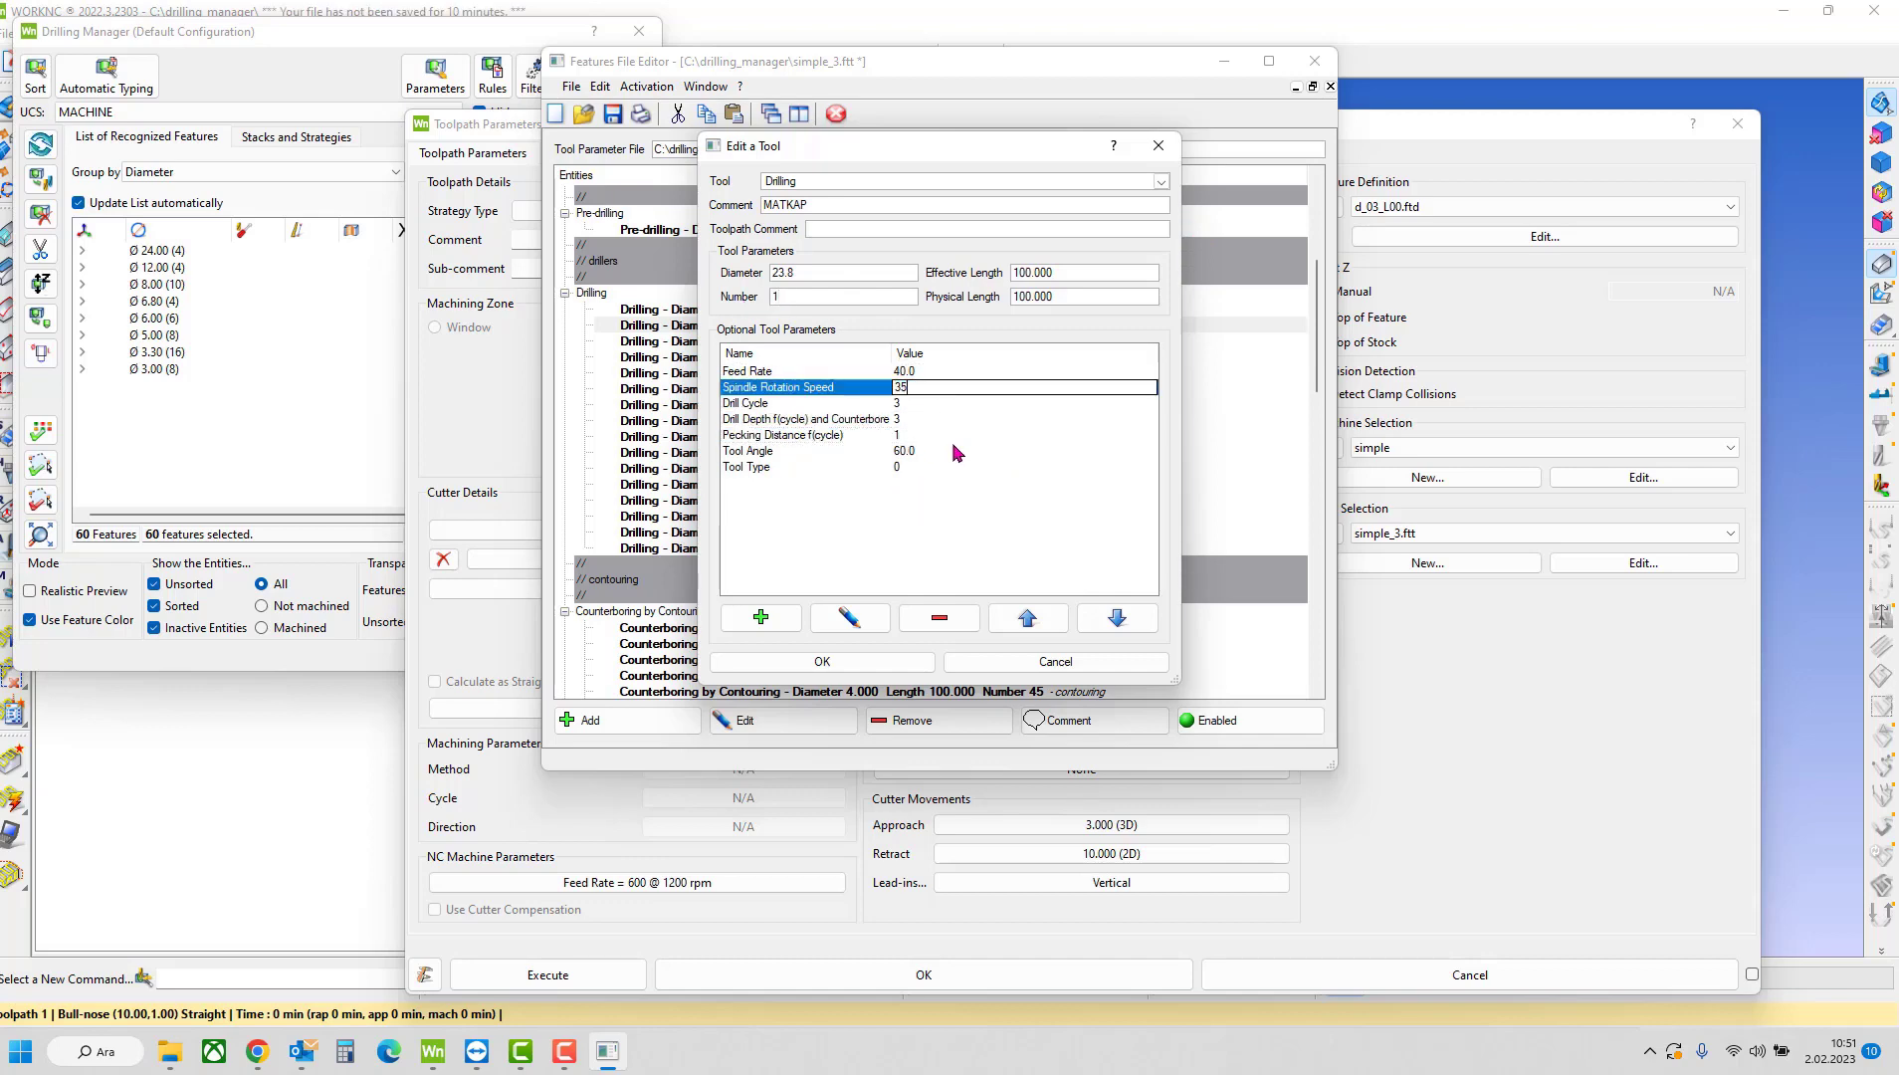
text(0)
key(Return)
- Add an Approach Rate of 200 and a Rapid Rate of 8000 to the 23.8 mm drill
click(761, 617)
text(200)
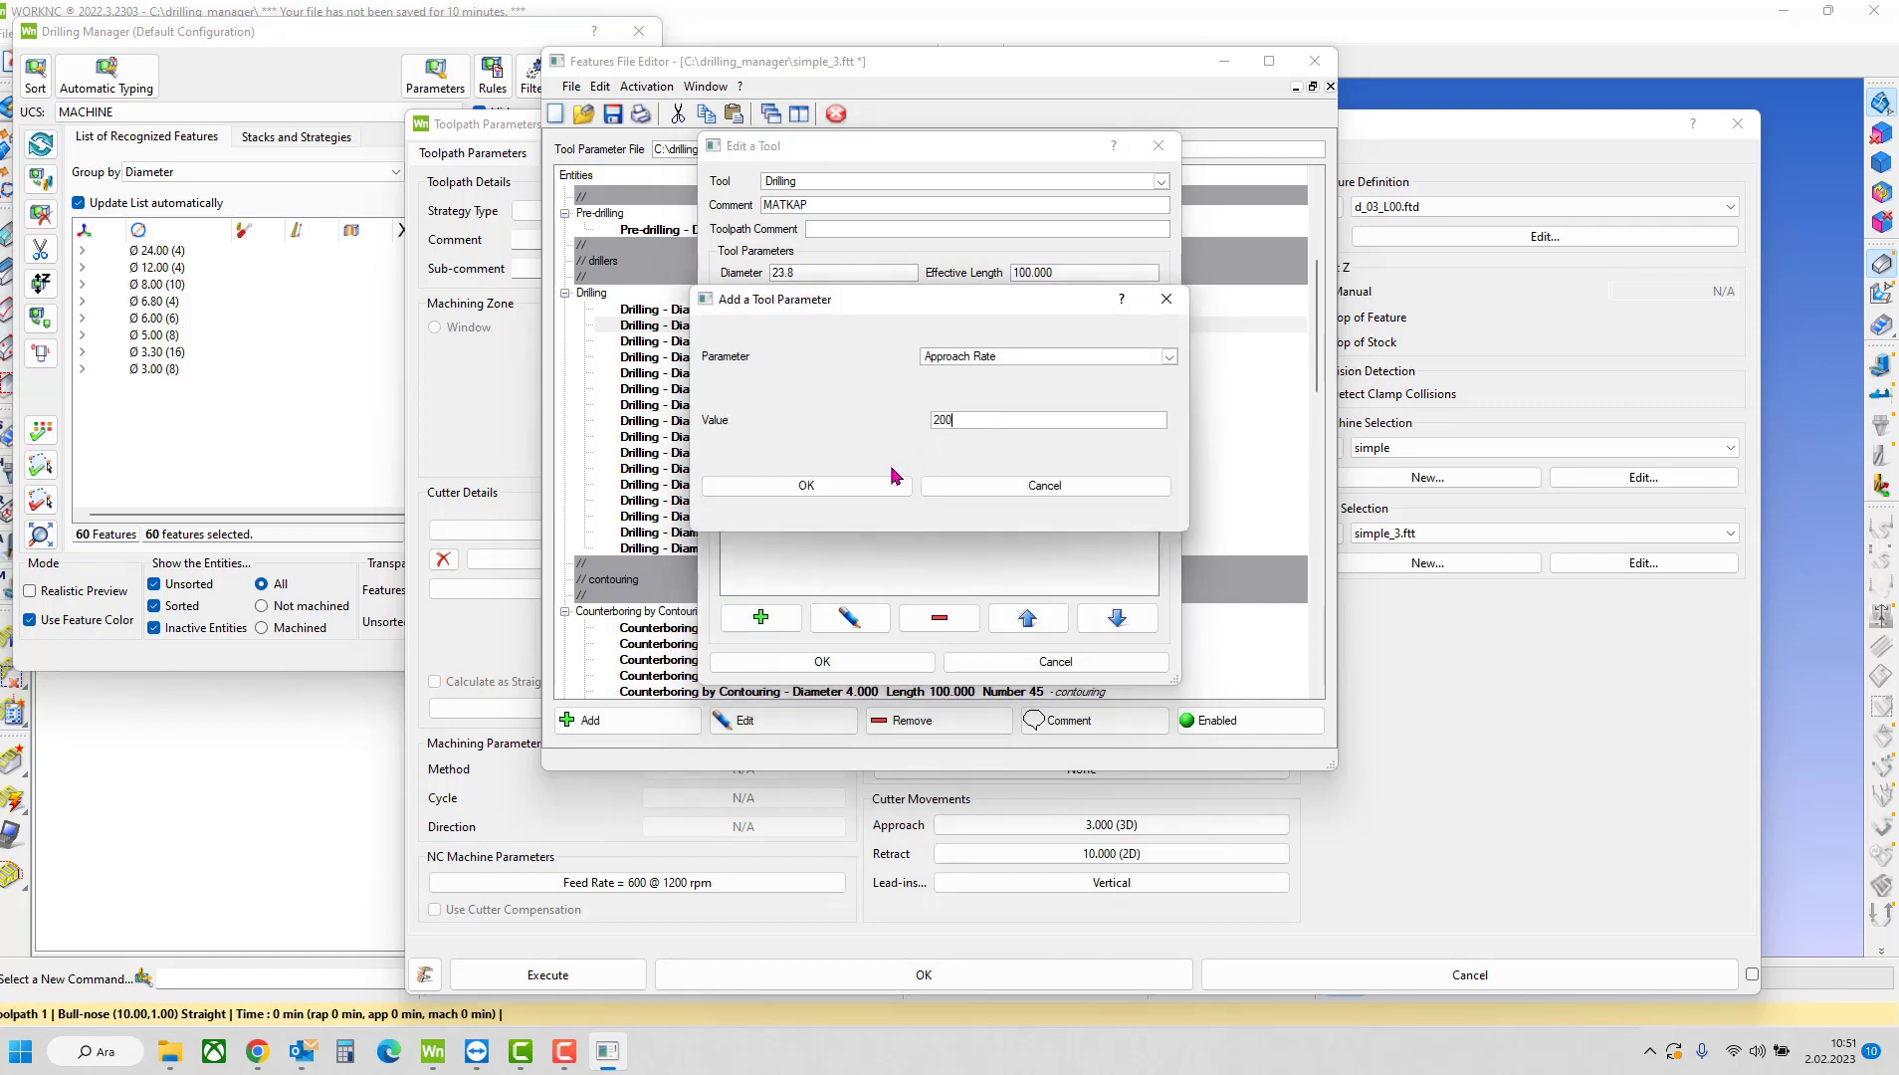
click(895, 481)
click(760, 615)
text(8)
click(871, 483)
click(876, 484)
- Move Approach Rate up to directly after Spindle Rotation Speed in the 23.8 mm drill's parameter list
click(1022, 615)
click(1022, 615)
click(1022, 615)
click(1023, 615)
click(1022, 615)
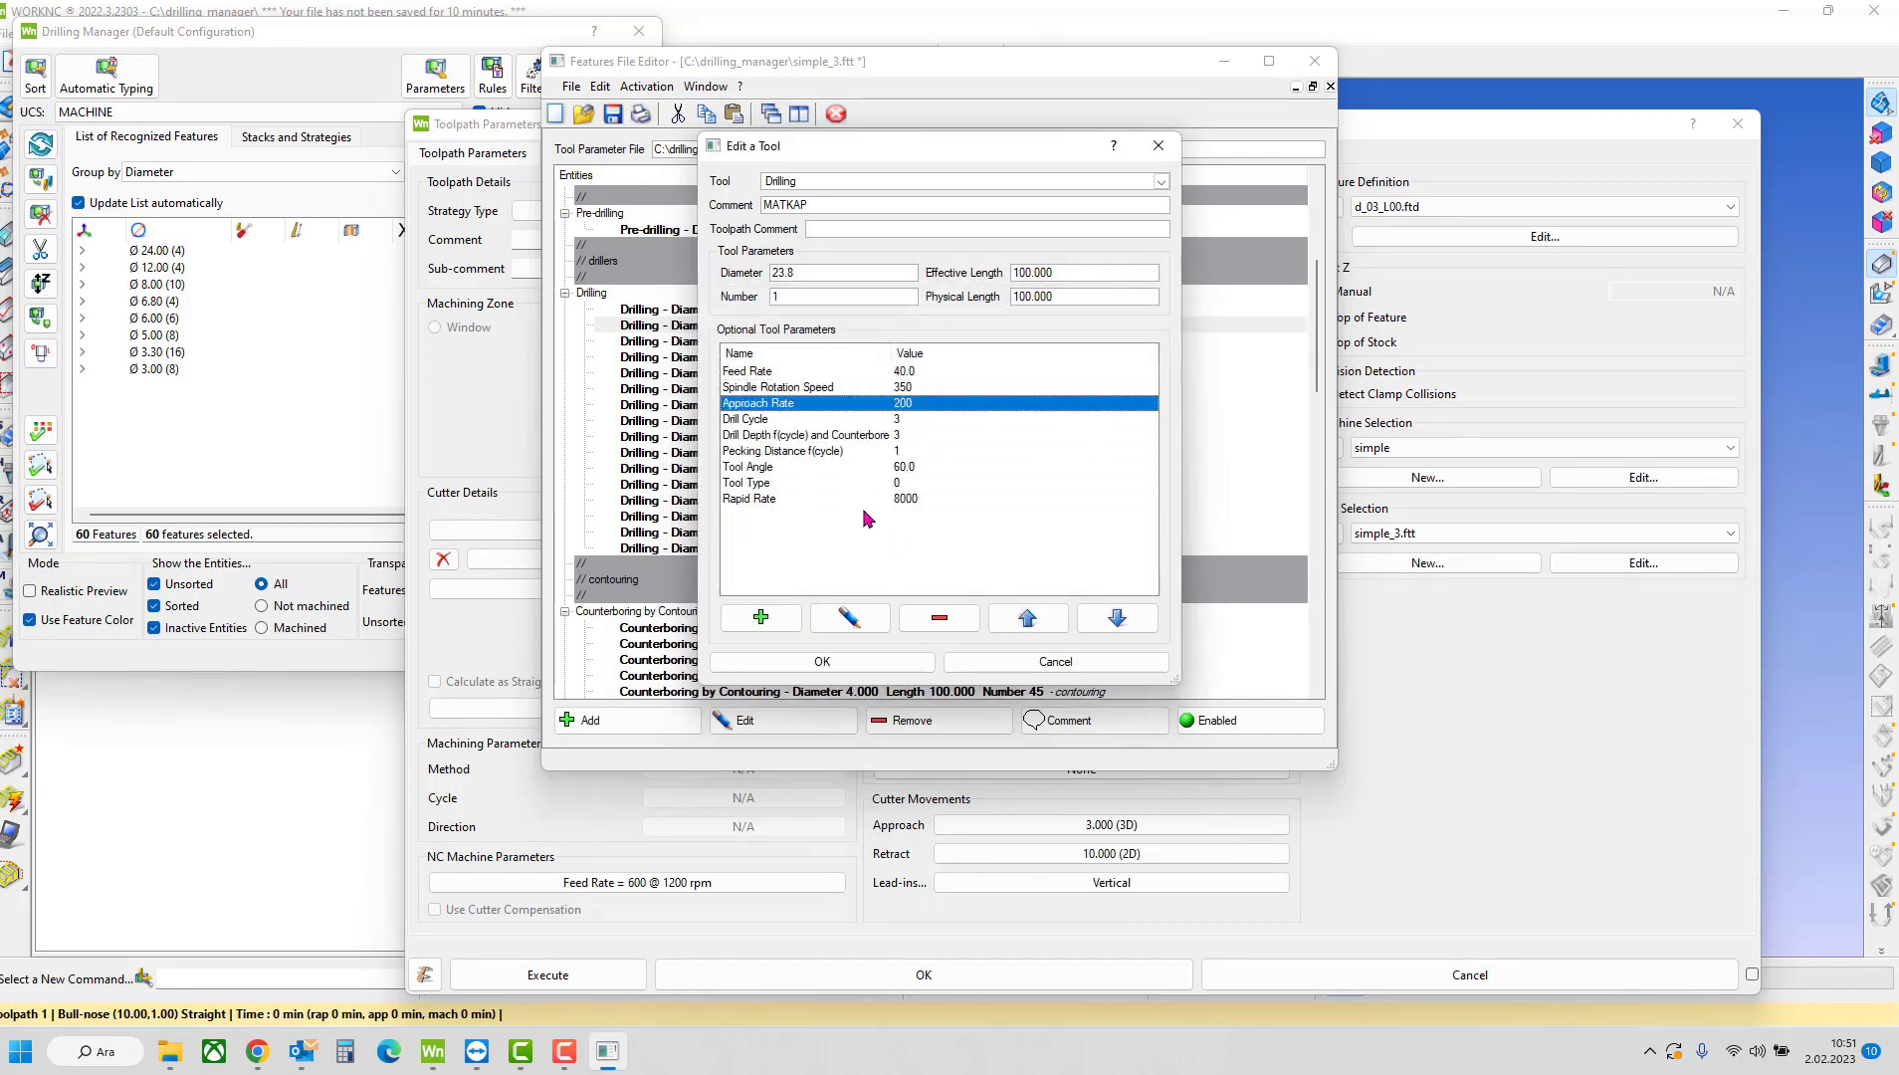
- Move Rapid Rate up to directly after Approach Rate in the 23.8 mm drill's parameter list and accept the tool
click(866, 499)
click(1027, 617)
click(1027, 617)
click(1027, 617)
click(1027, 618)
click(1027, 617)
click(822, 661)
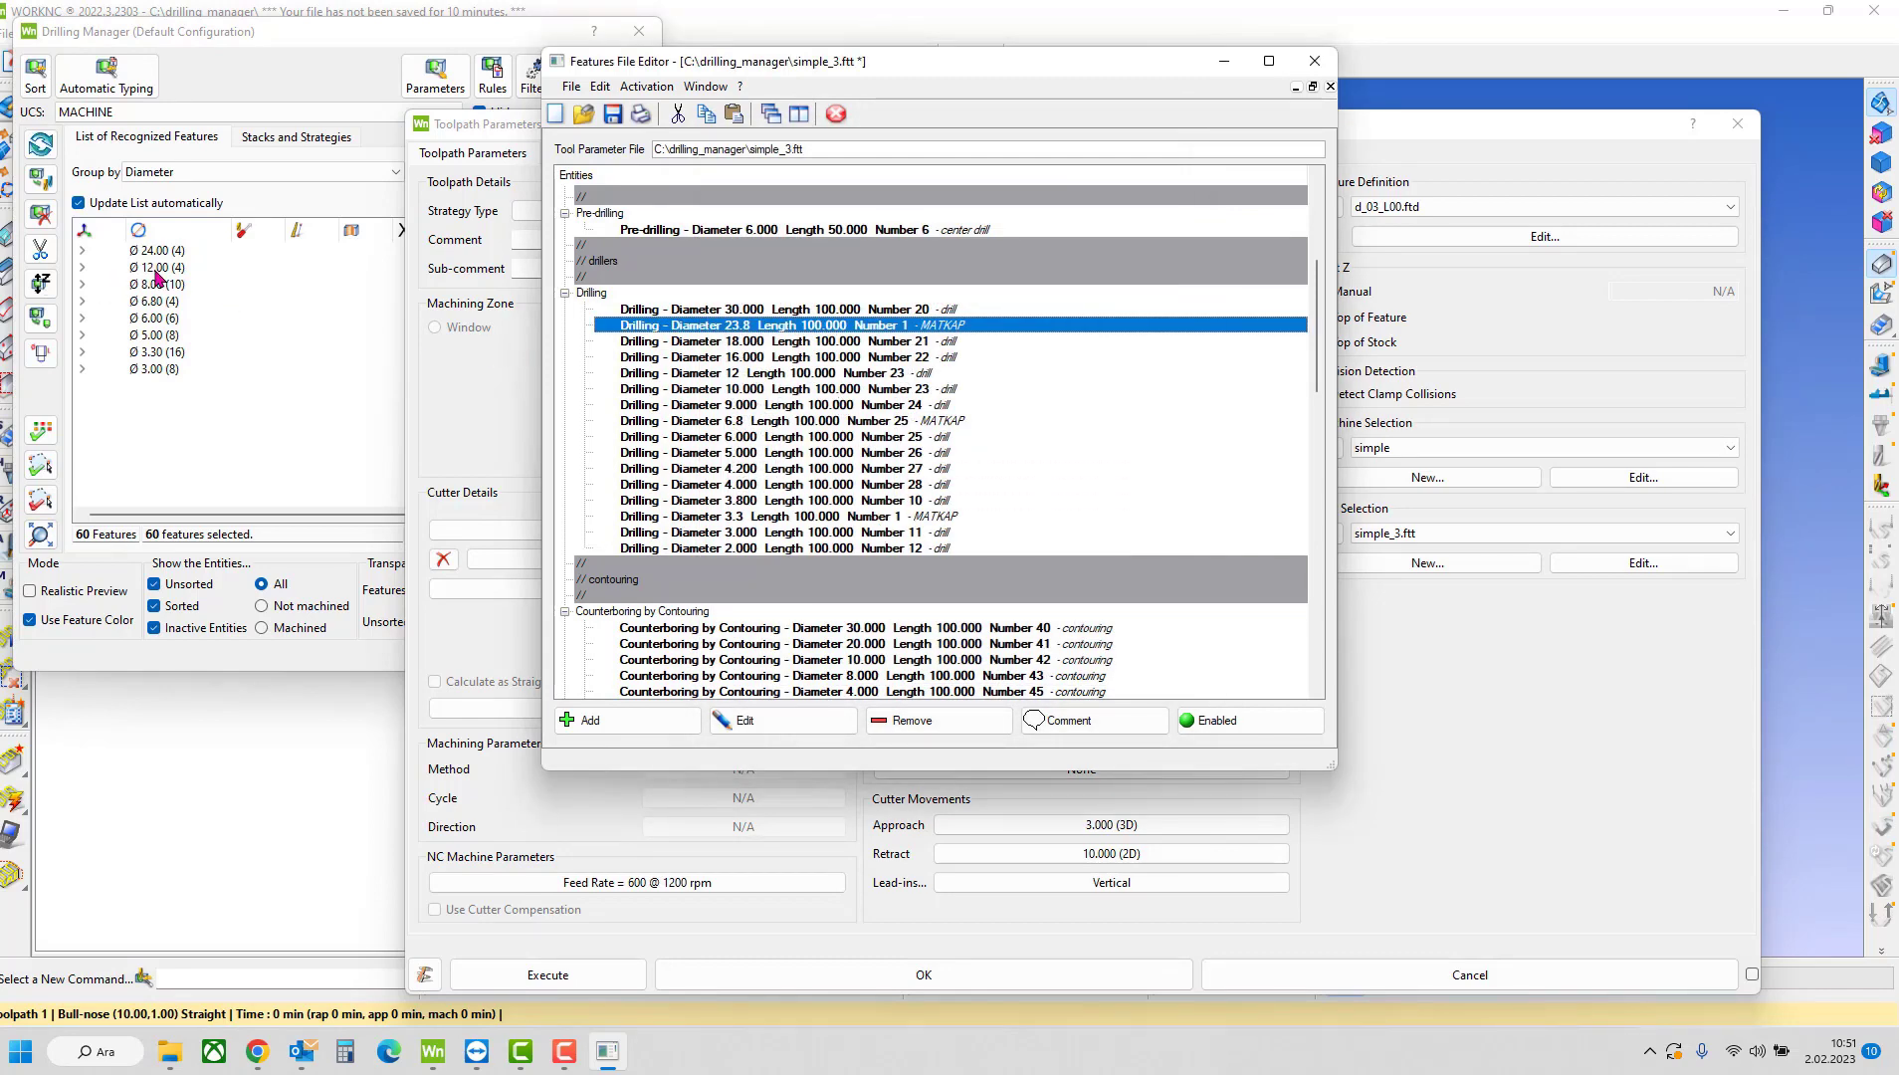
- Set the 8 mm Counterboring by Contouring tool's drill depth to .2 and its comment to FREZE
scroll(659, 529, down, 3)
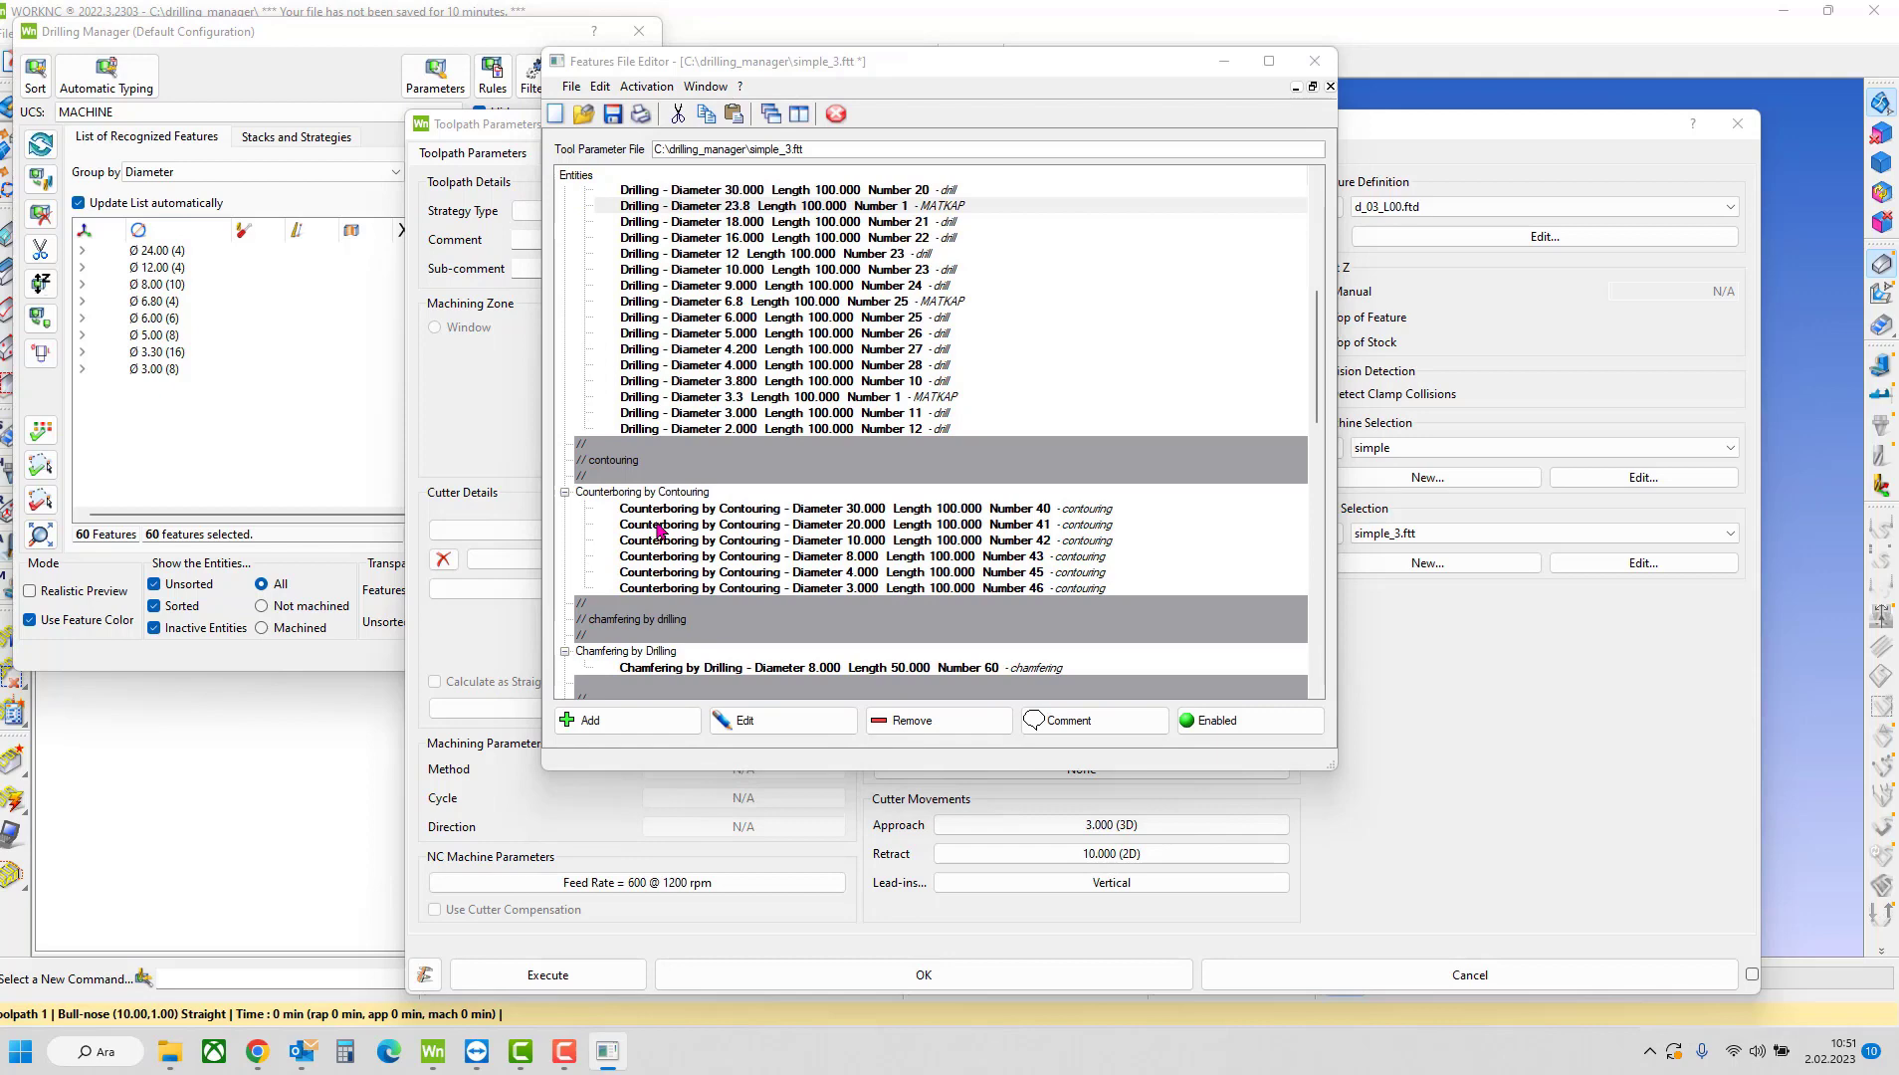
click(833, 575)
double_click(829, 557)
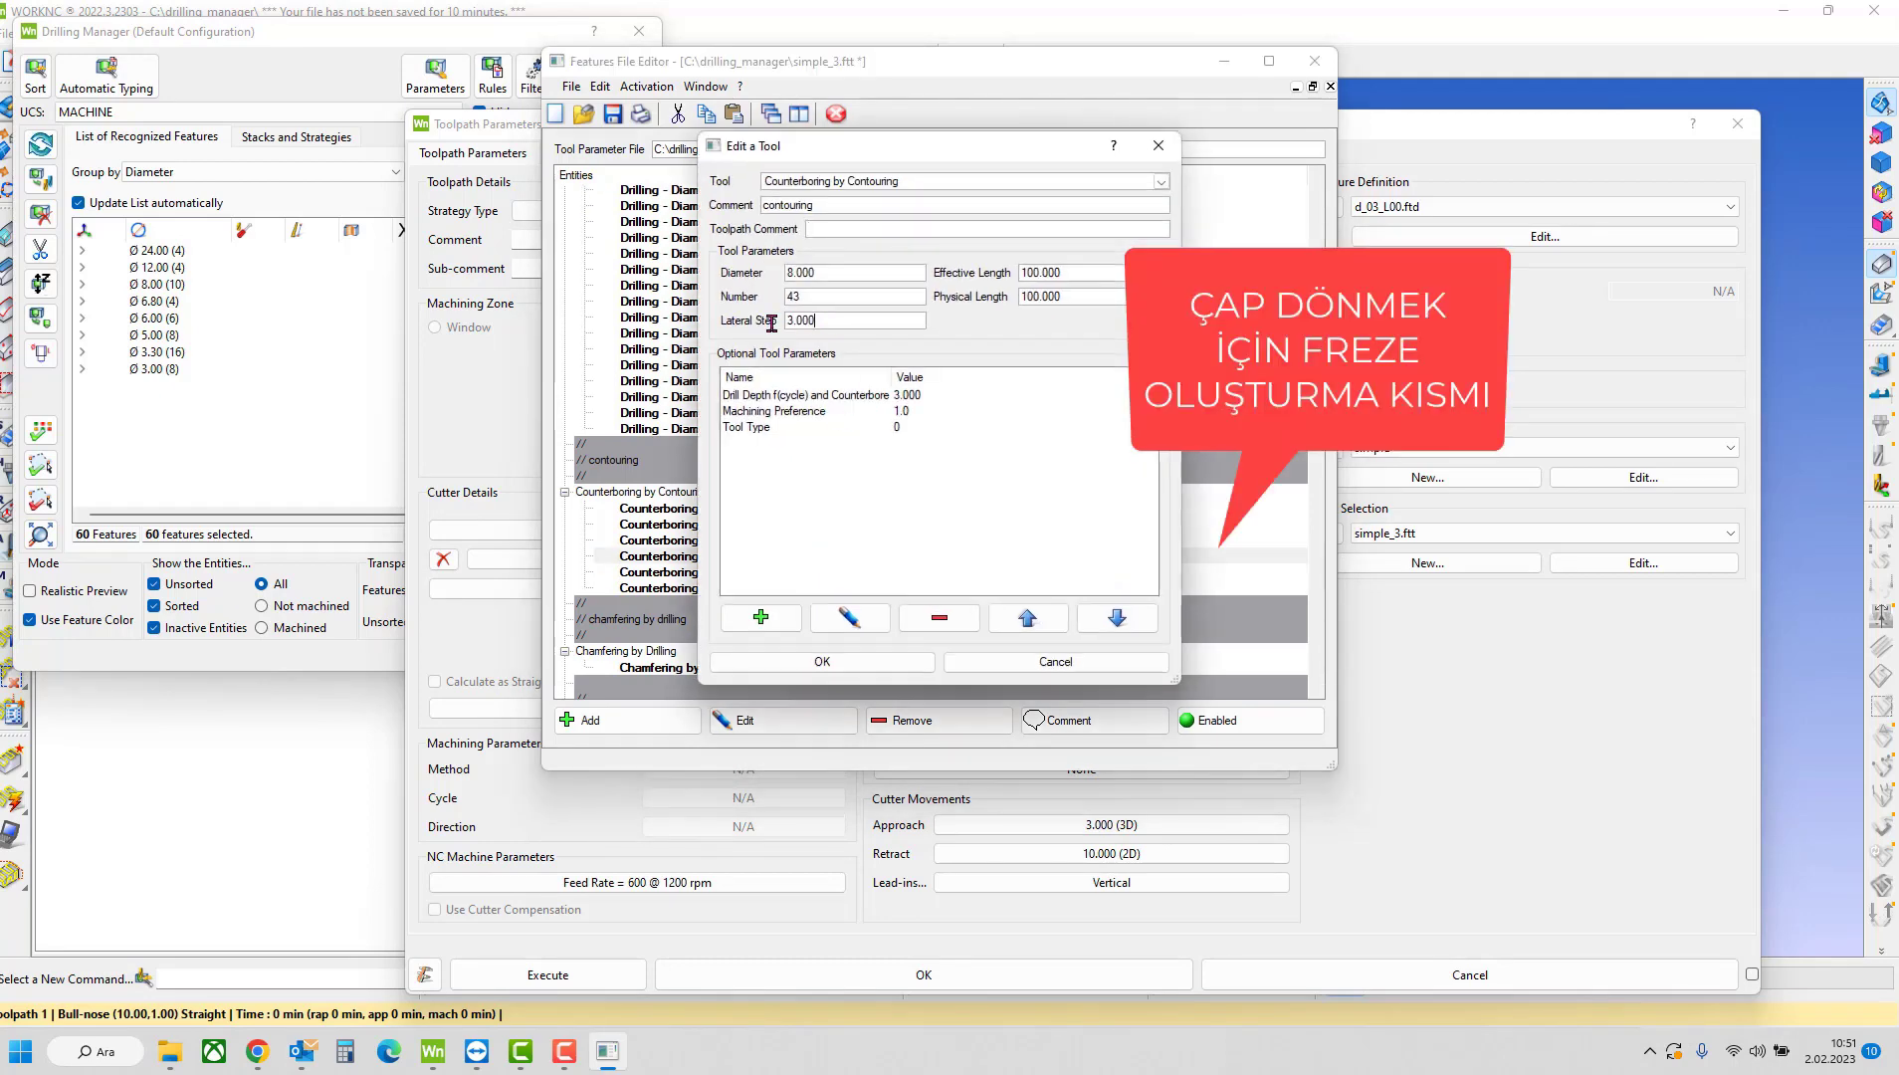
double_click(936, 397)
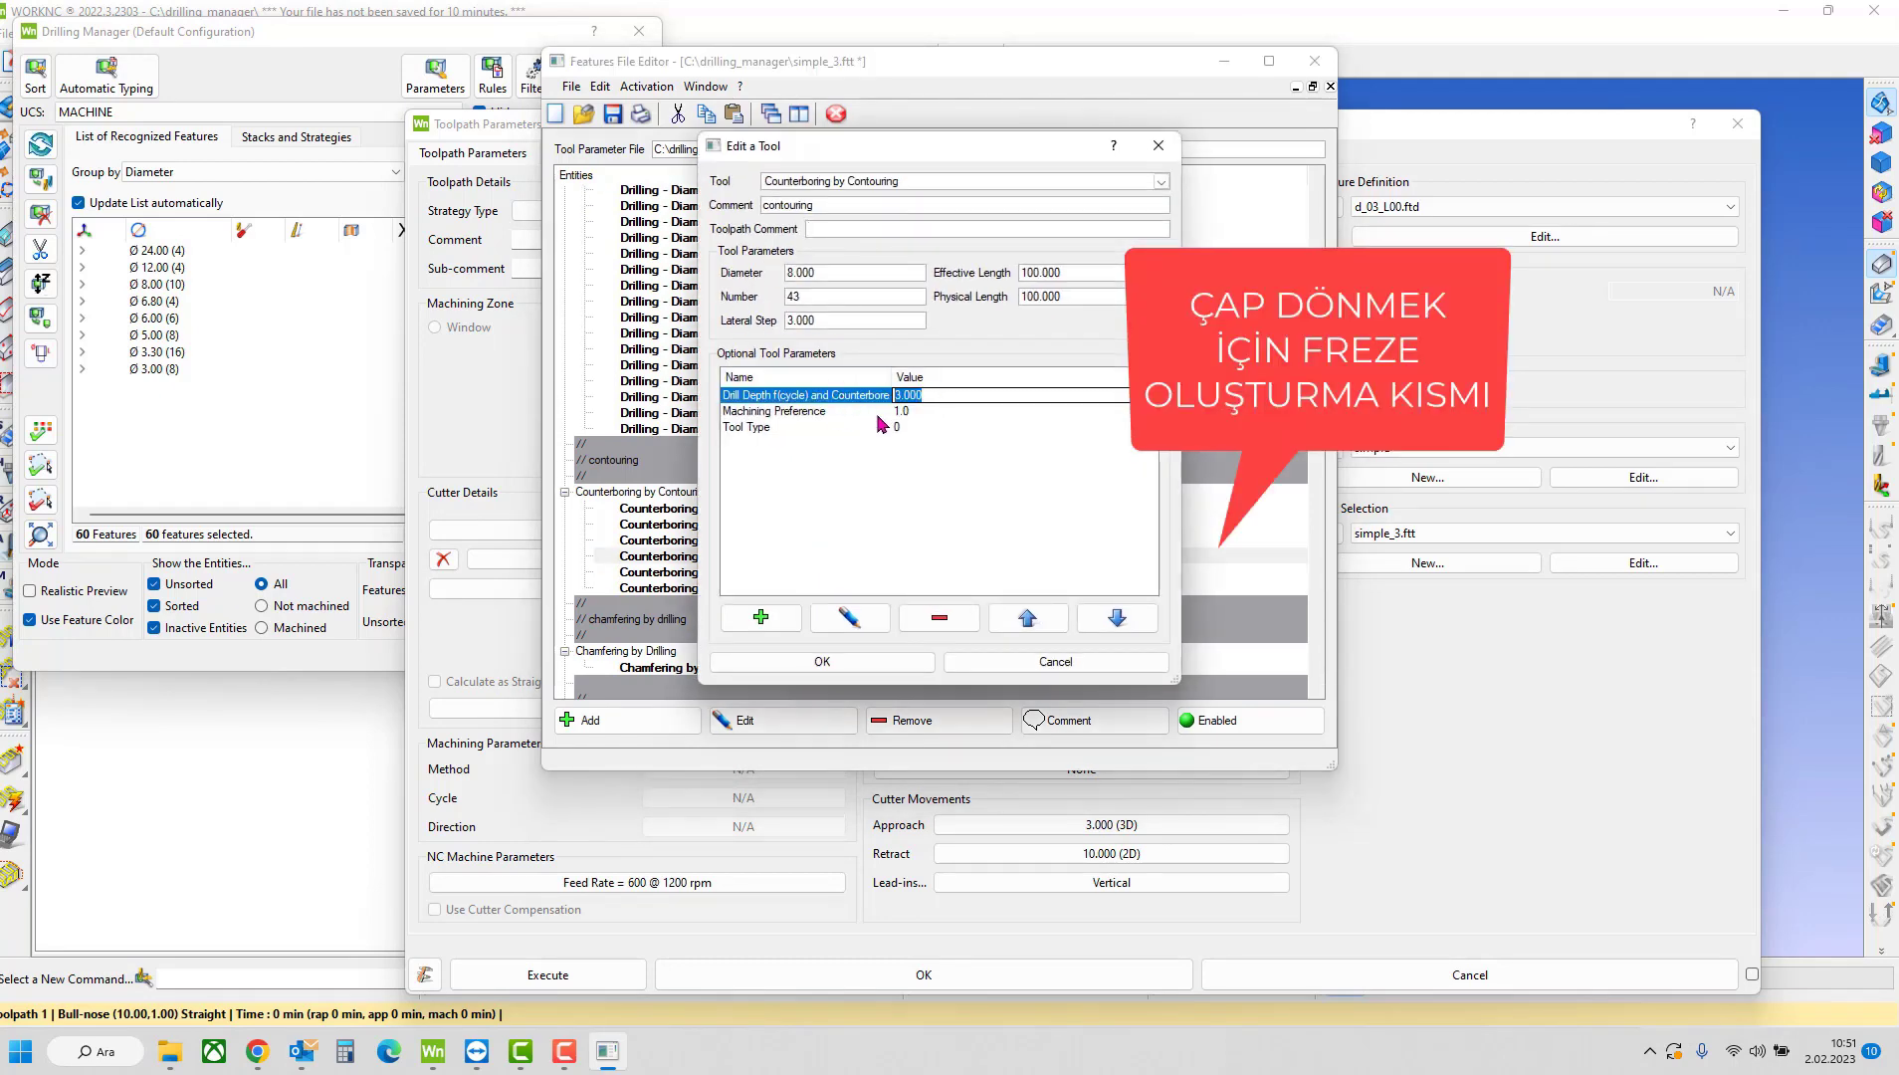
double_click(836, 206)
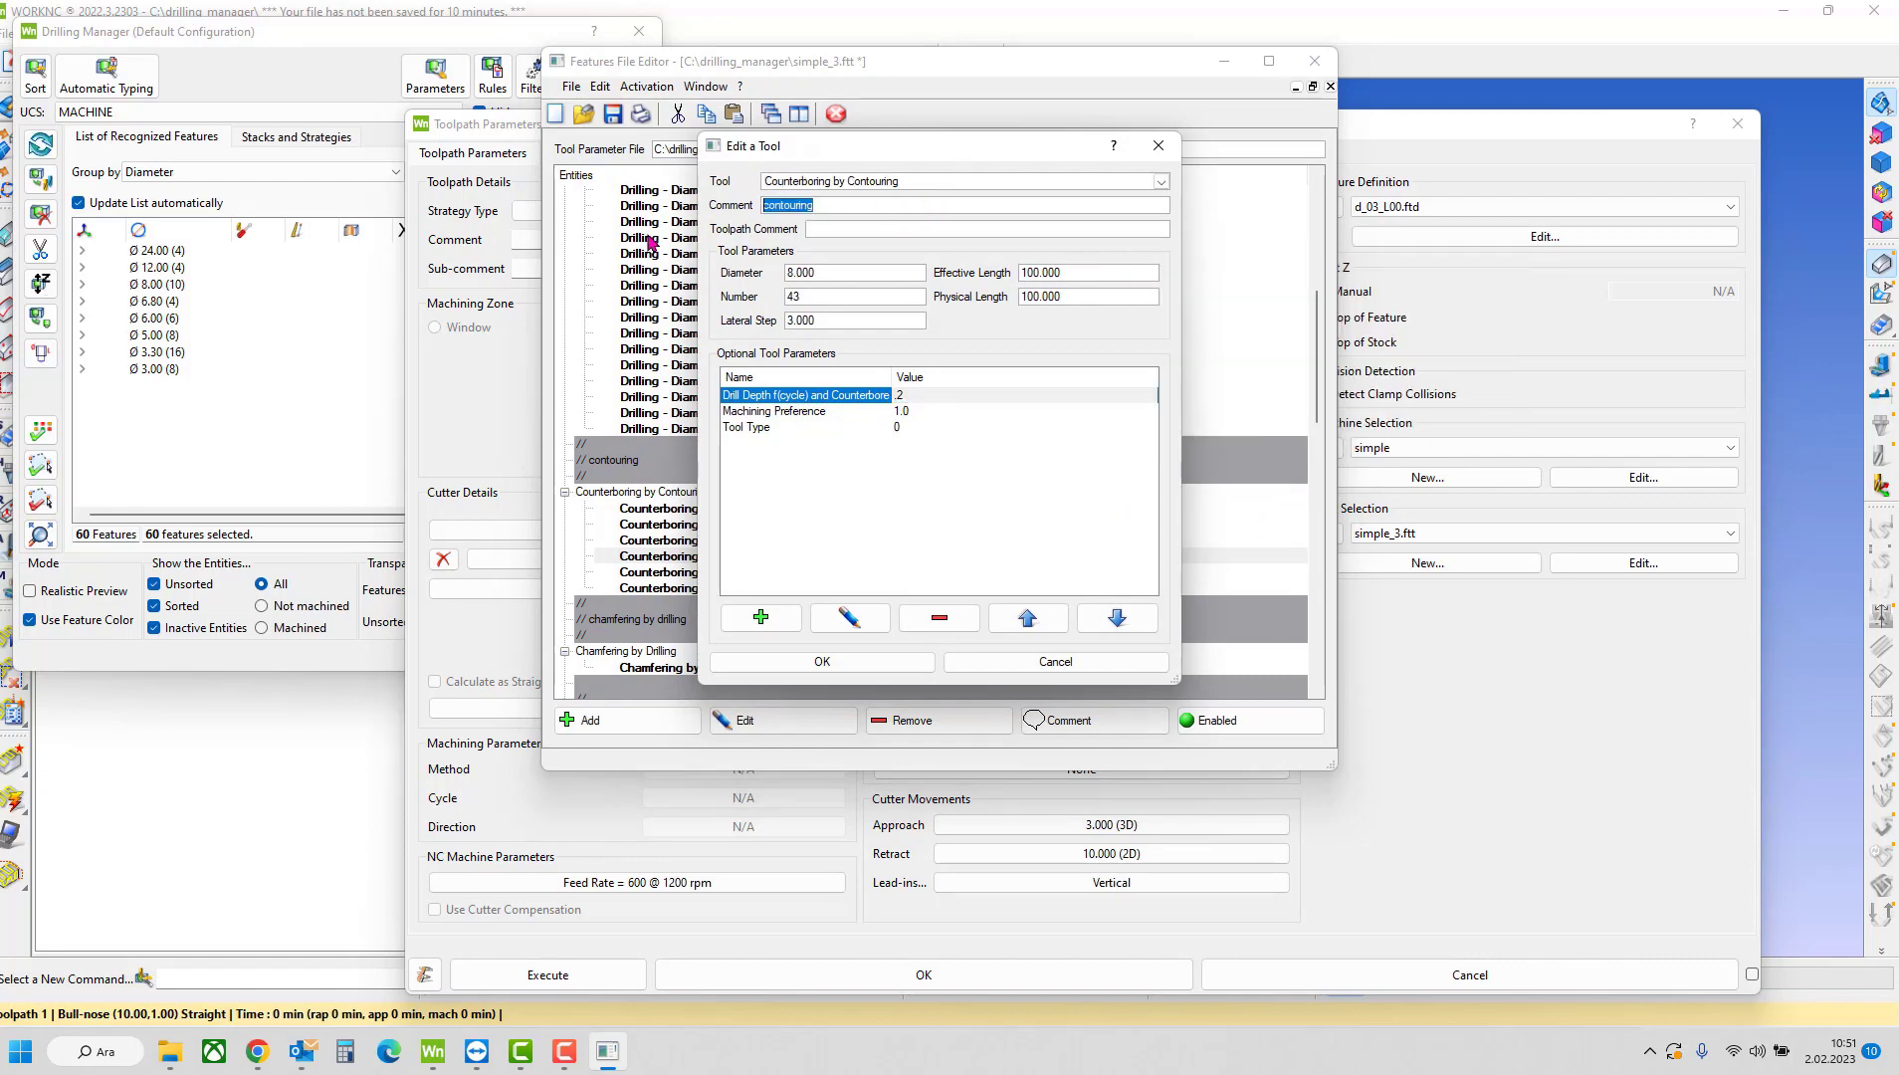
text(FREZE)
- Add a Feed Rate of 1500 and an Approach Rate of 1500 to the 8 mm contouring tool
click(763, 619)
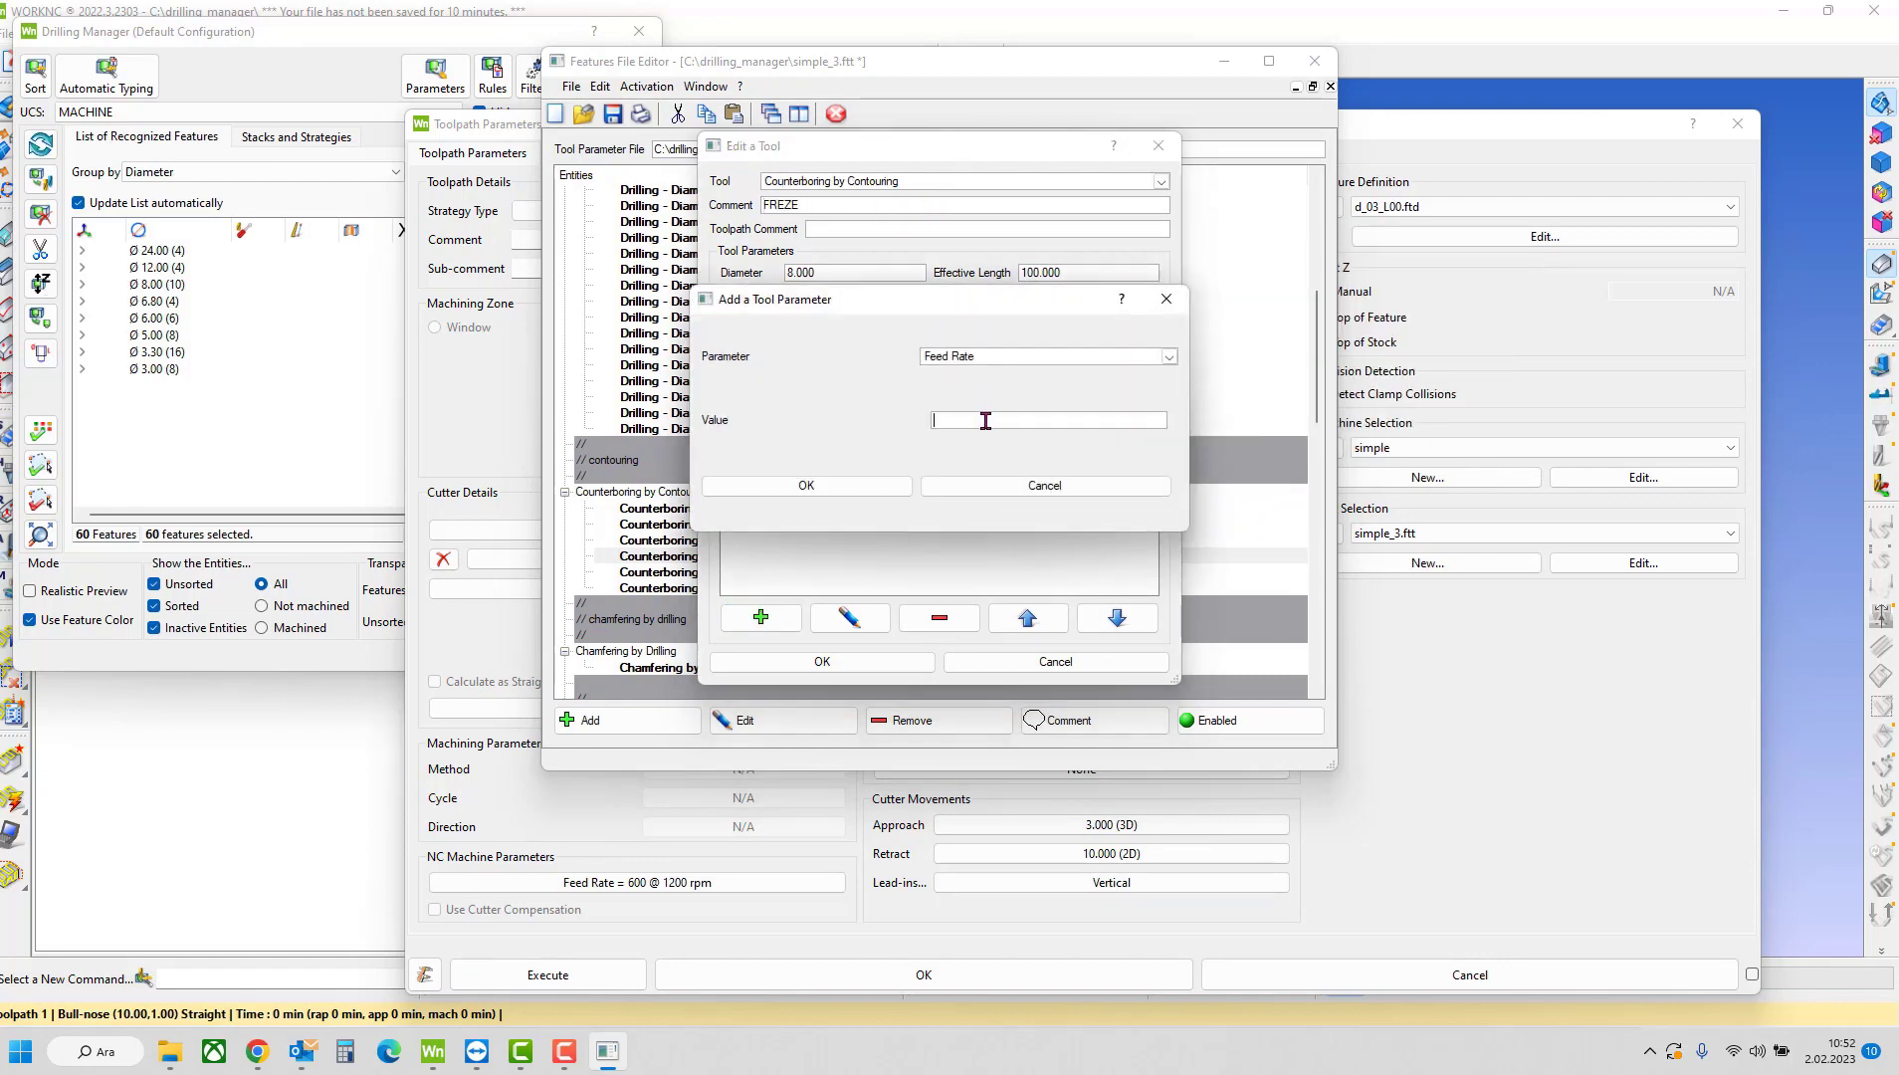
text(1500)
click(882, 487)
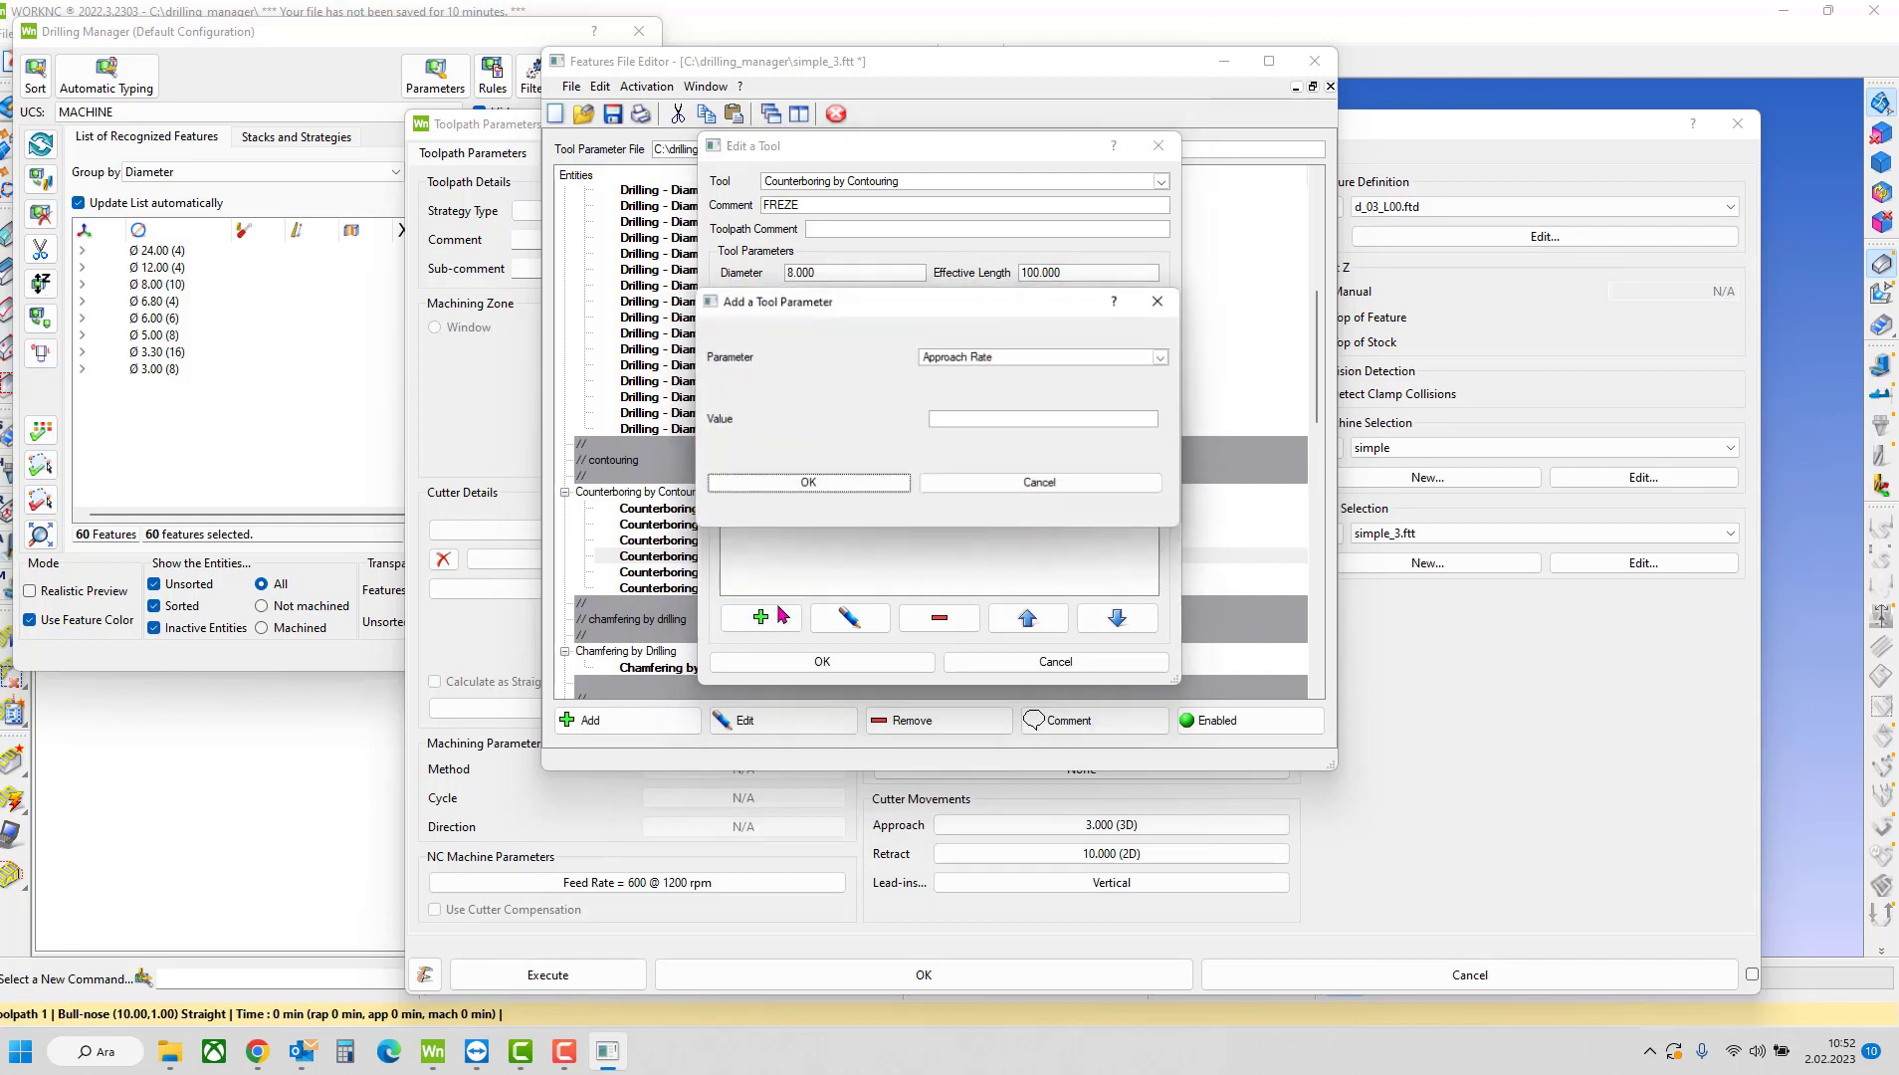
click(888, 484)
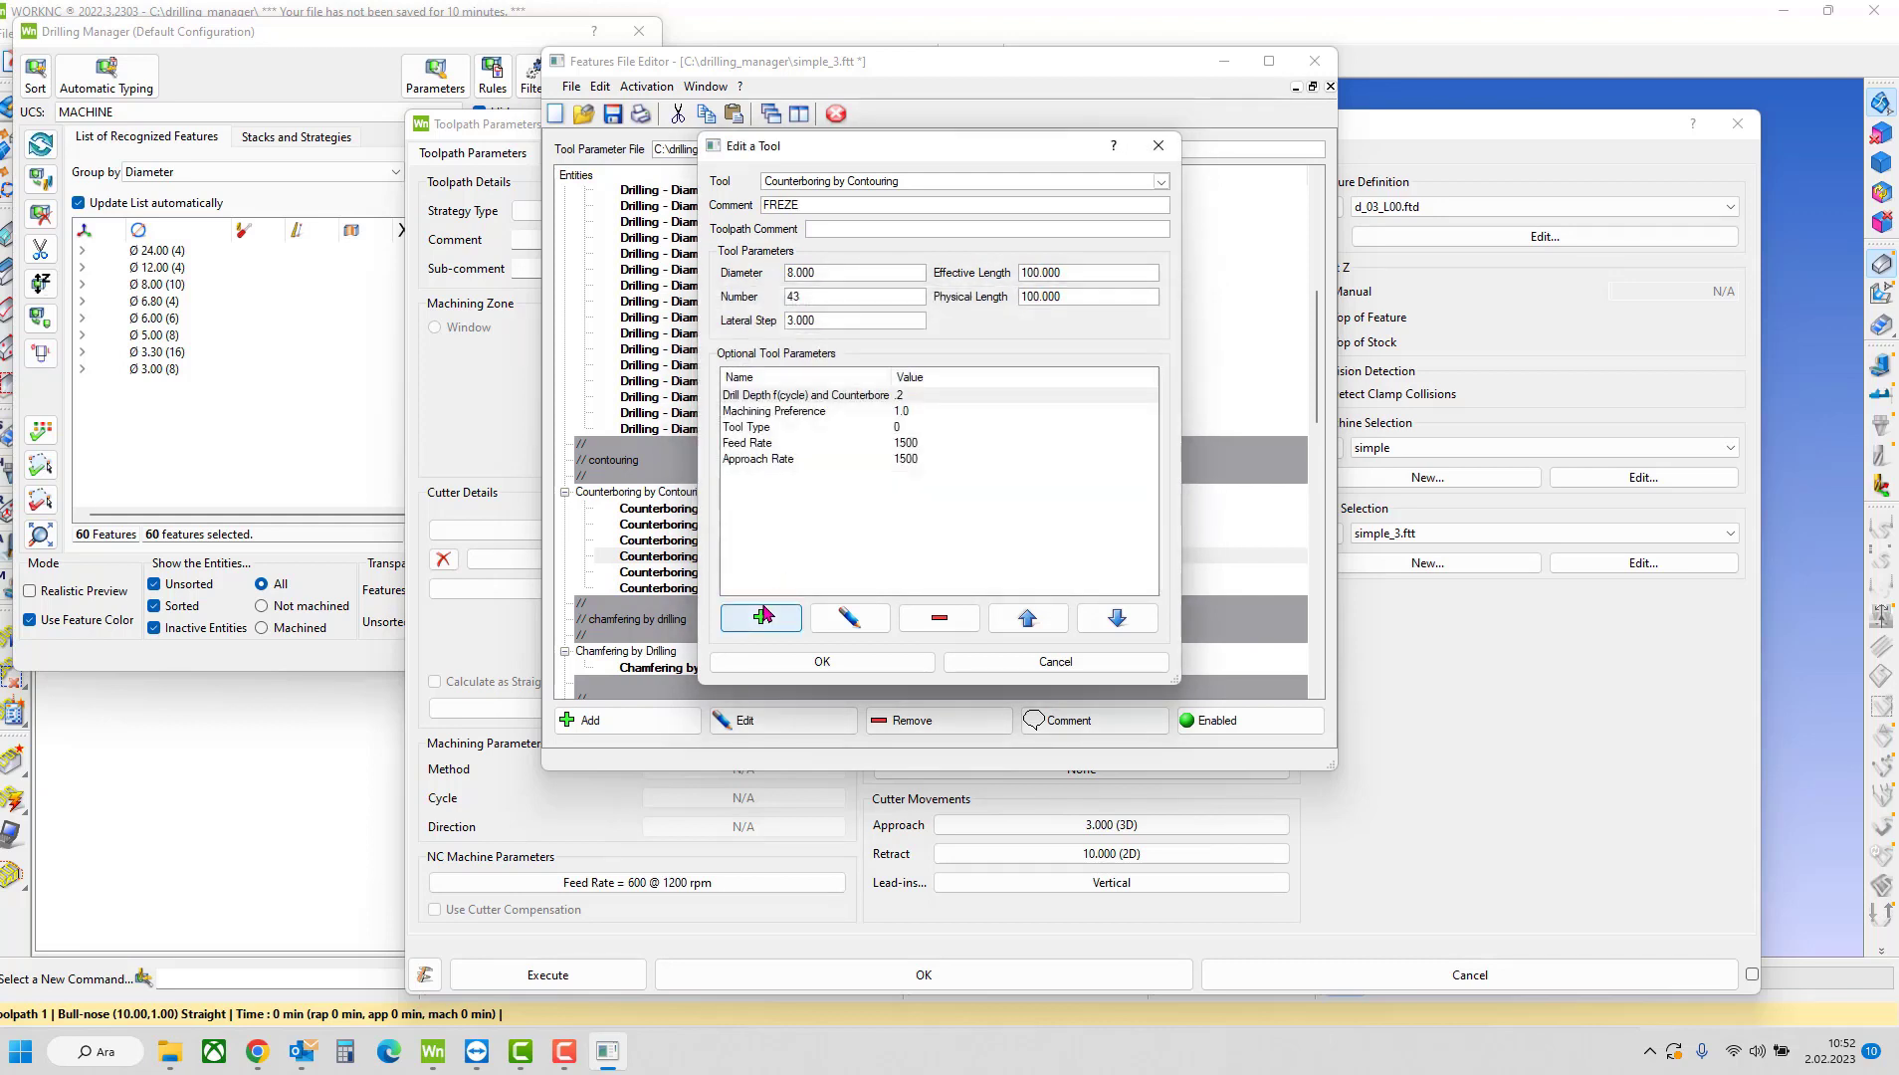
- Add a Rapid Rate of 8000 and a Spindle Rotation Speed of 3000 to the 8 mm contouring tool
click(761, 617)
text(8000)
click(862, 486)
click(766, 615)
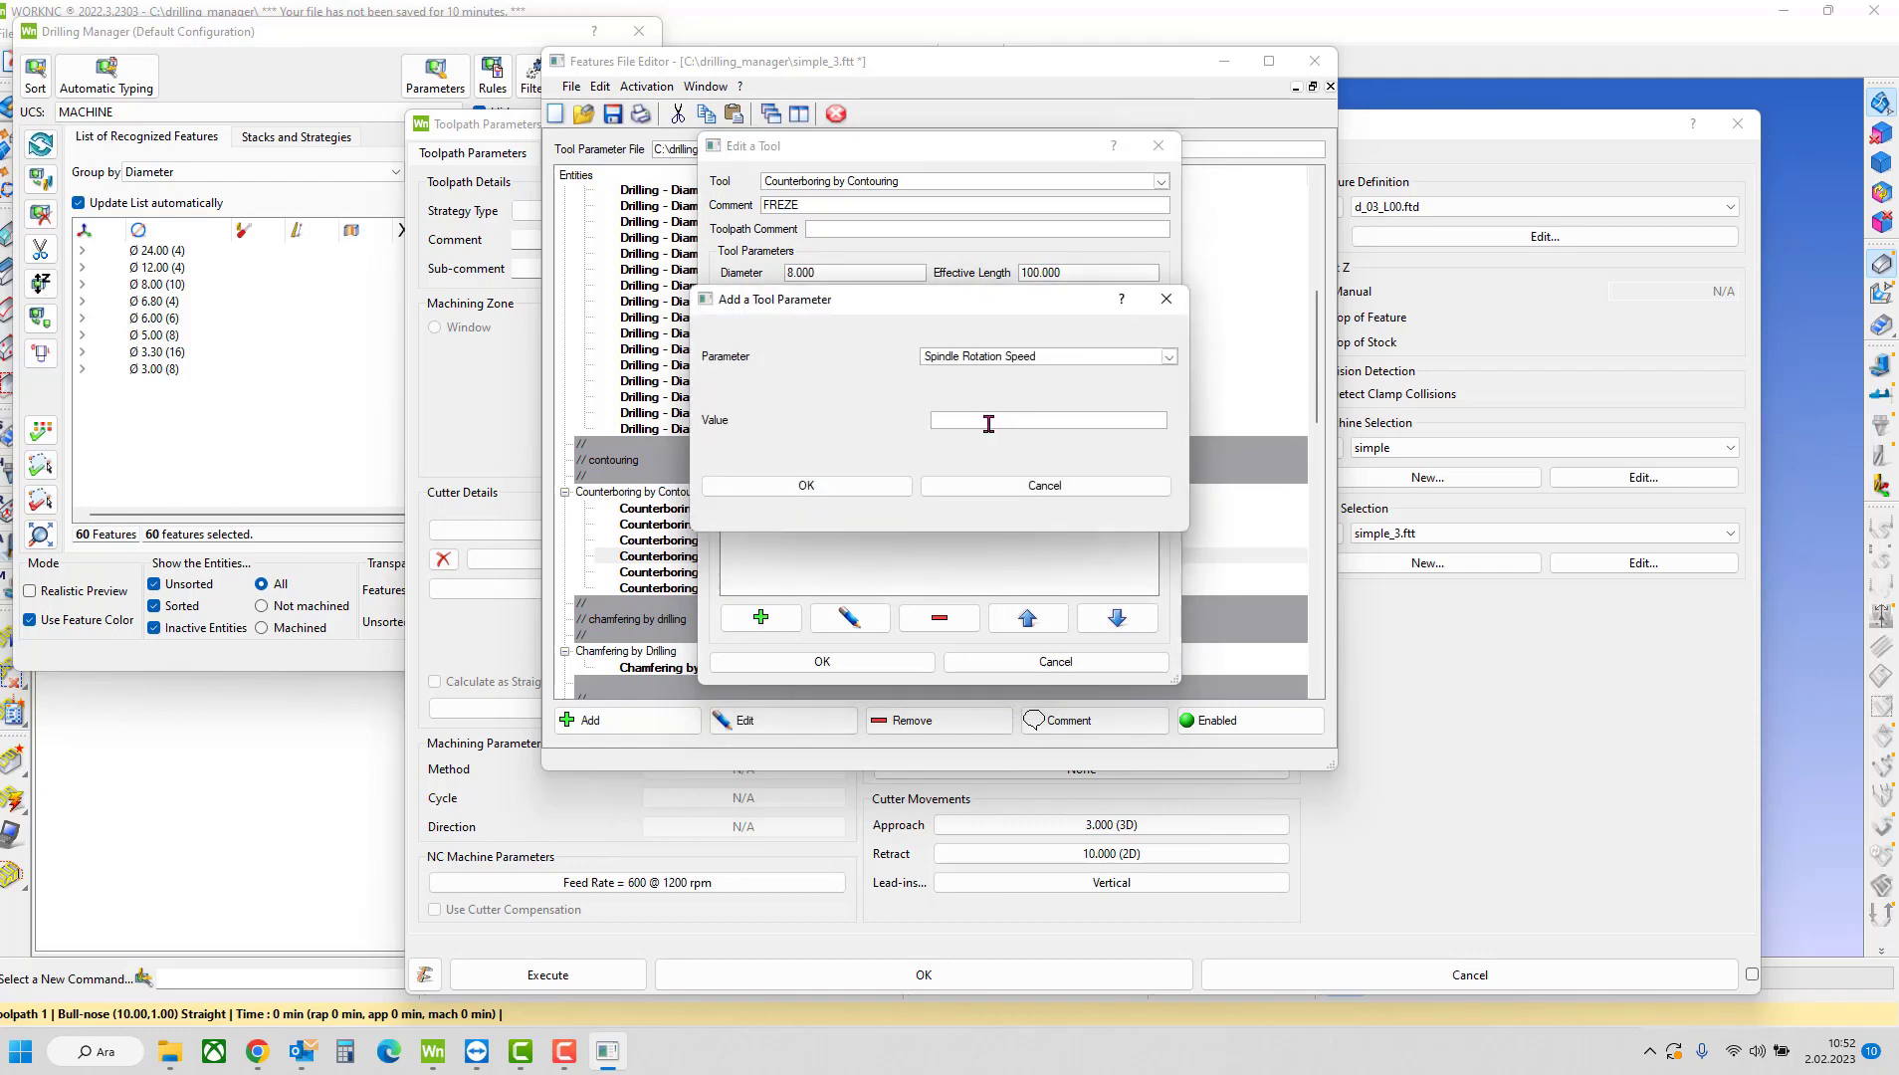
text(3000)
click(887, 486)
- Move Spindle Rotation Speed, followed by Rapid Rate, to the start of the 8 mm contouring tool's parameter list
click(860, 491)
click(1014, 615)
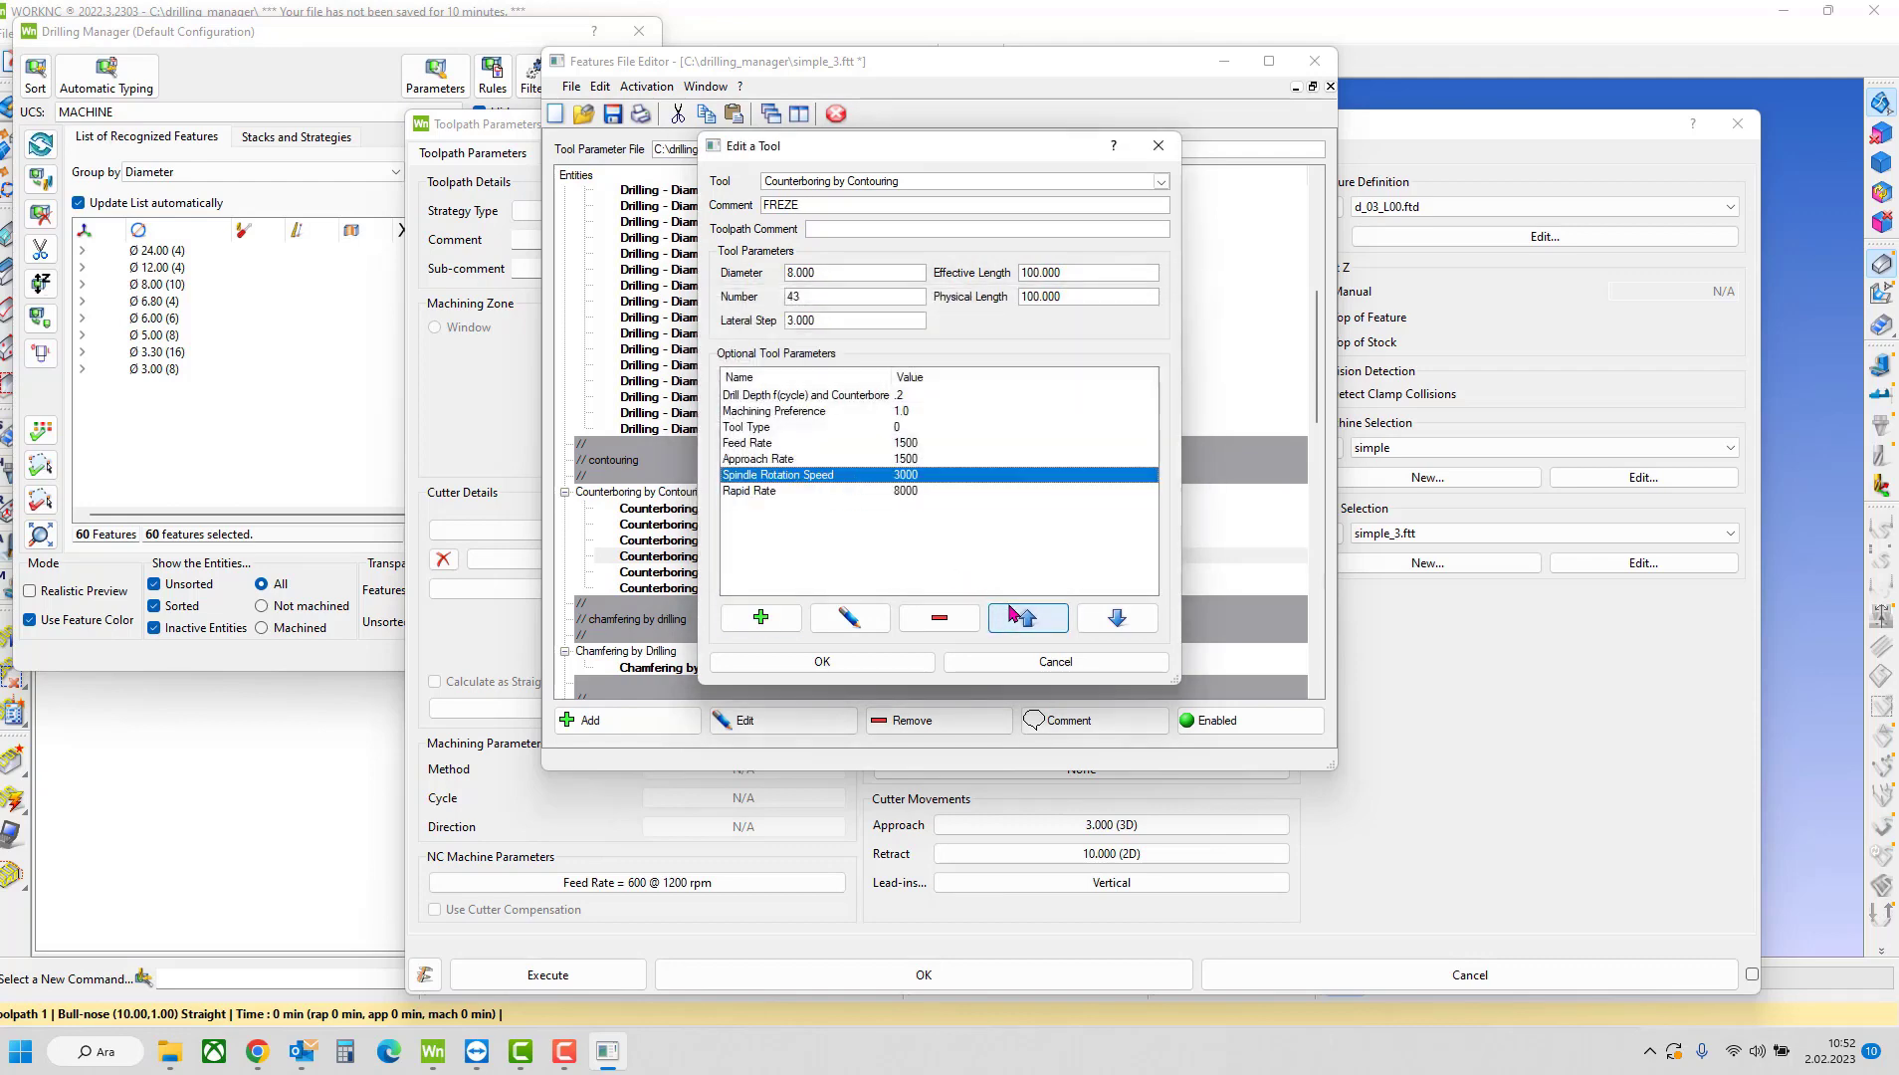
triple_click(1010, 607)
double_click(1010, 607)
click(882, 491)
triple_click(1031, 613)
double_click(1031, 613)
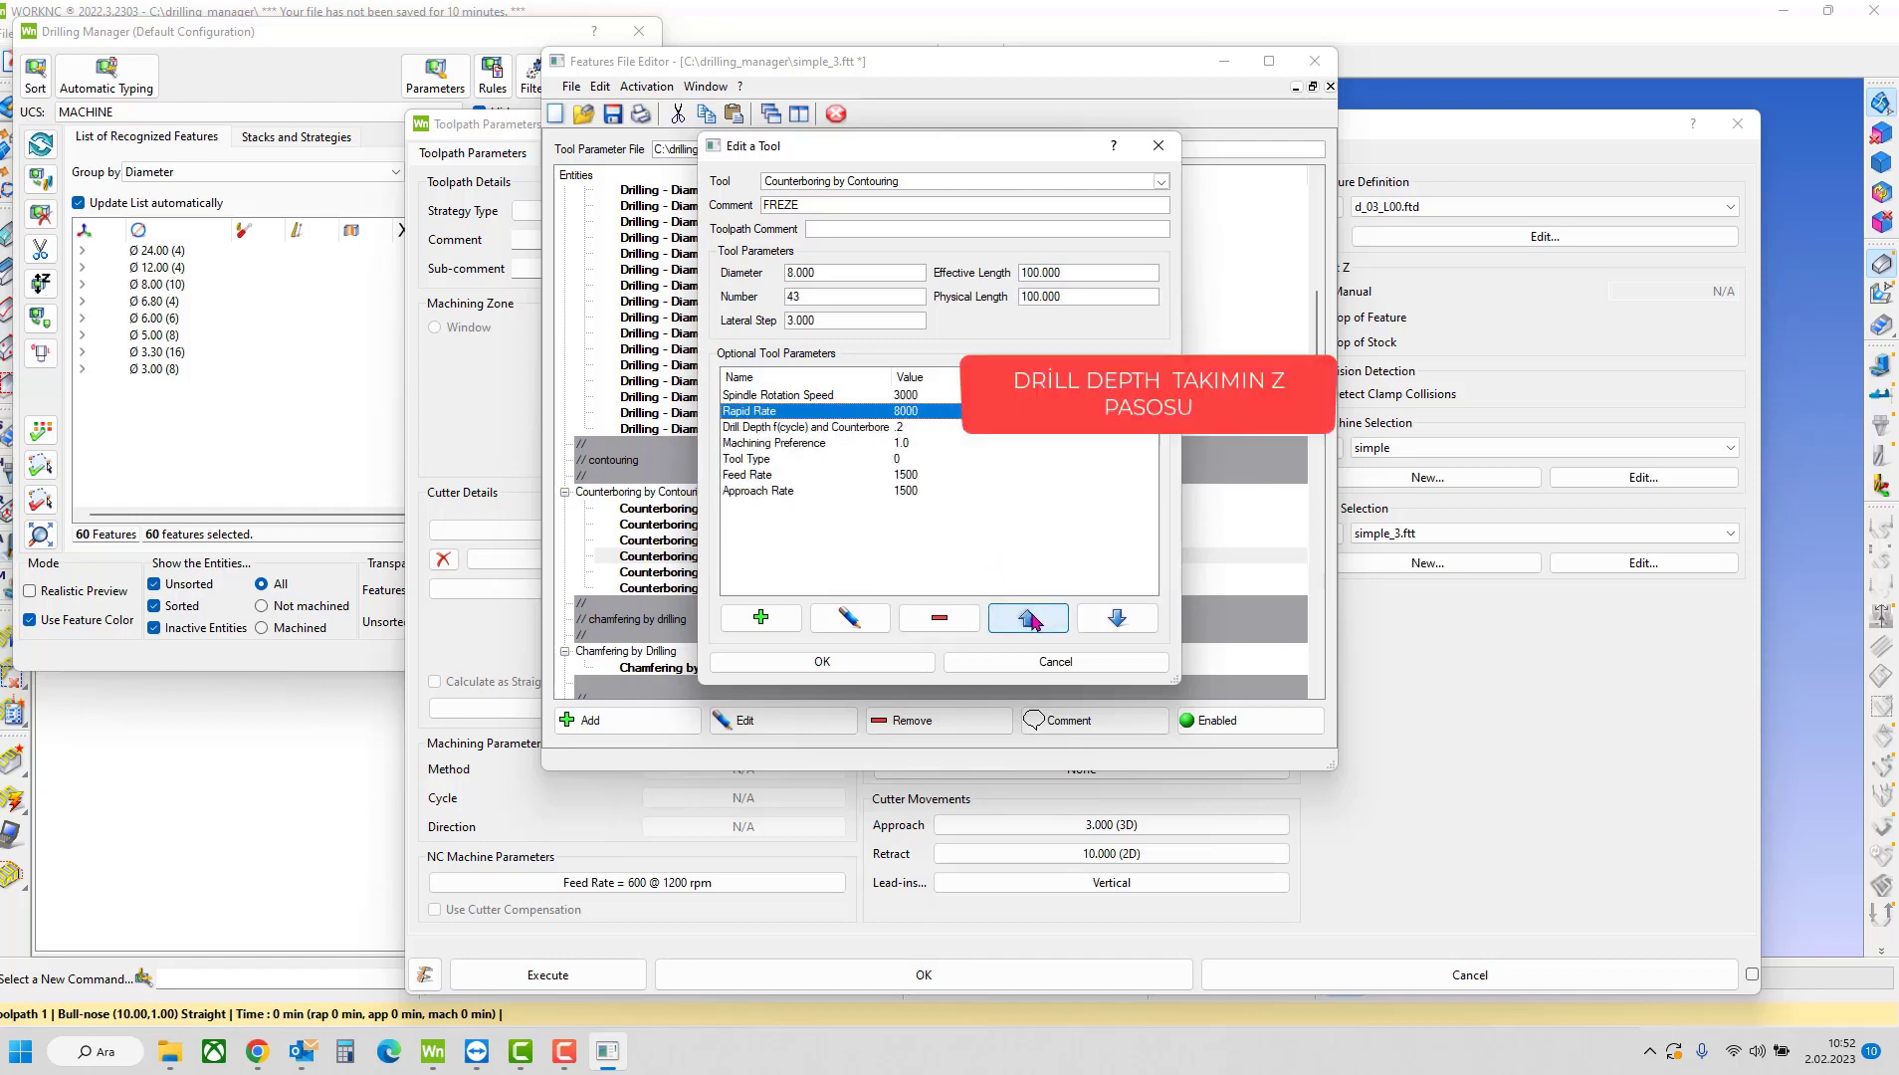
- Move Feed Rate and Approach Rate up to directly after Rapid Rate in the 8 mm contouring tool and accept the changes
click(843, 475)
triple_click(1029, 617)
click(841, 490)
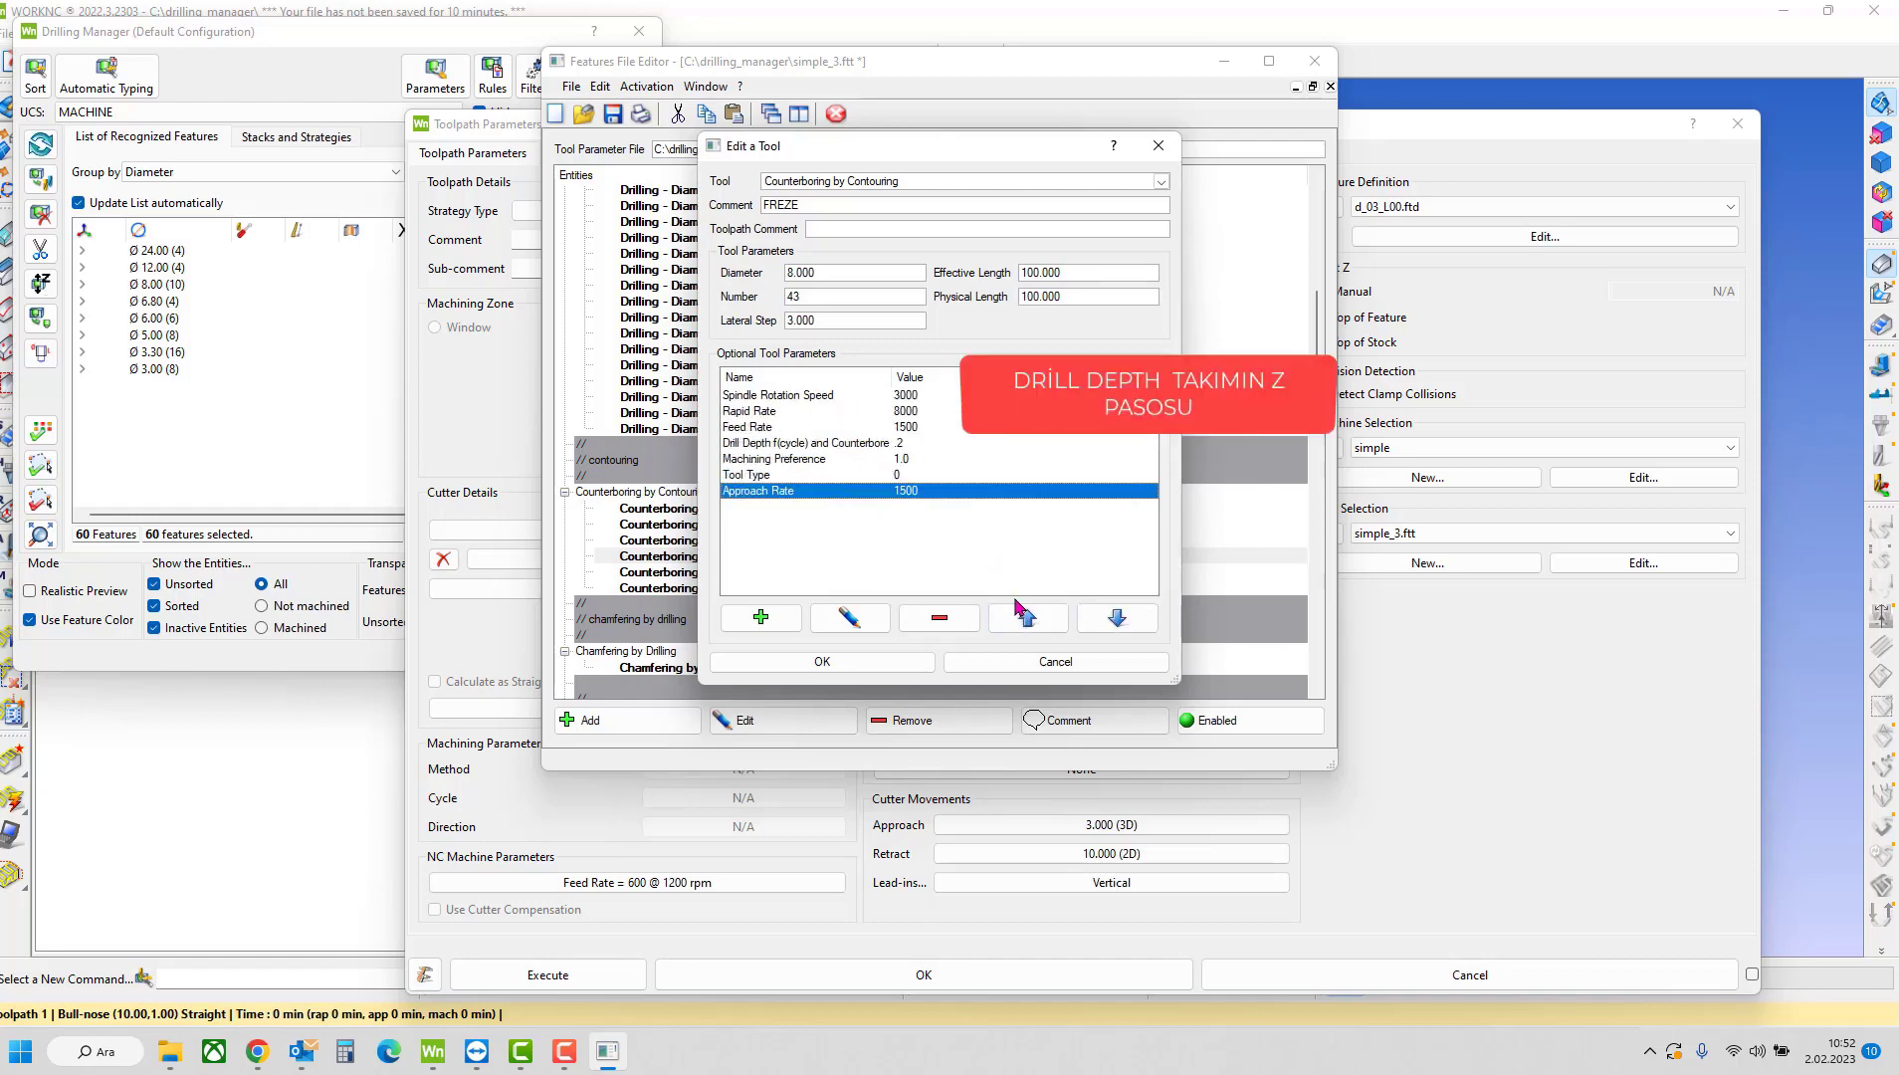
double_click(1022, 614)
click(1024, 616)
click(822, 661)
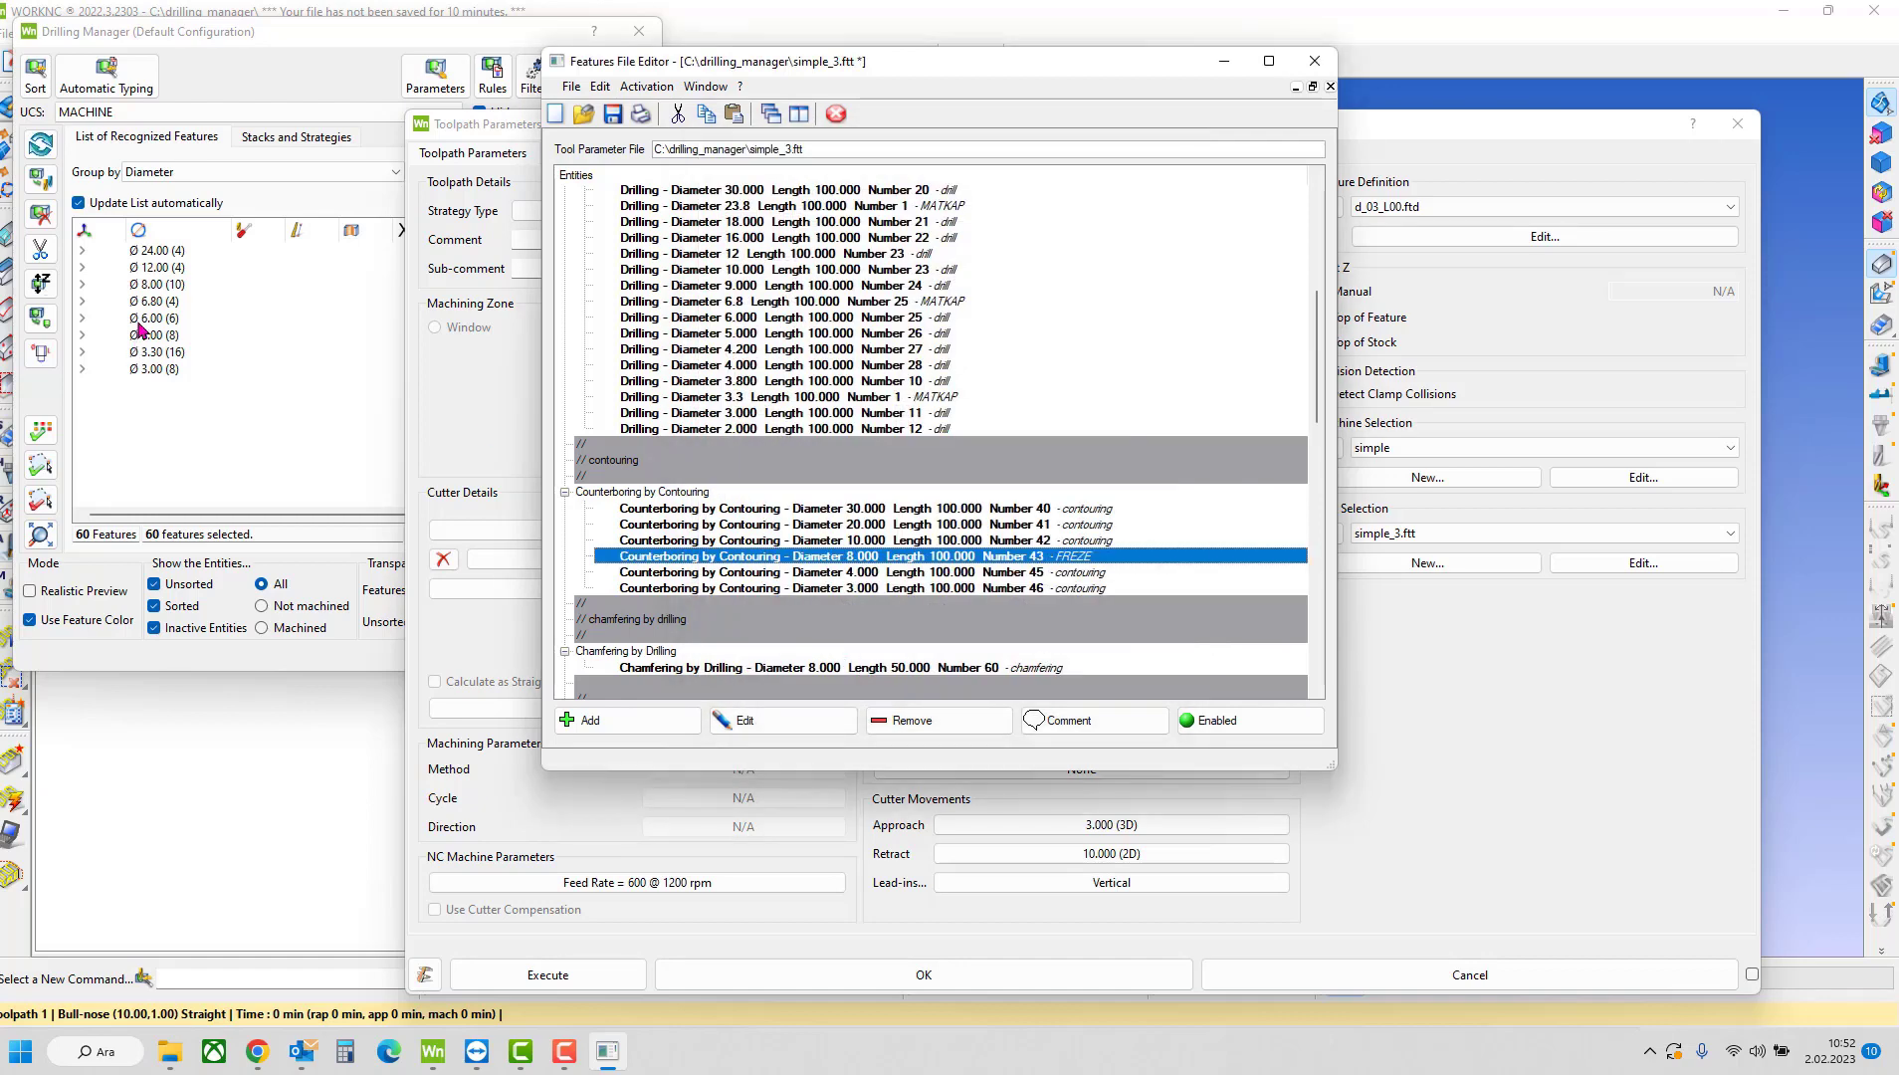
- Set the 4 mm Counterboring by Contouring tool's drill depth to .2, tool number to 1 and comment to FREZE
double_click(754, 573)
double_click(910, 395)
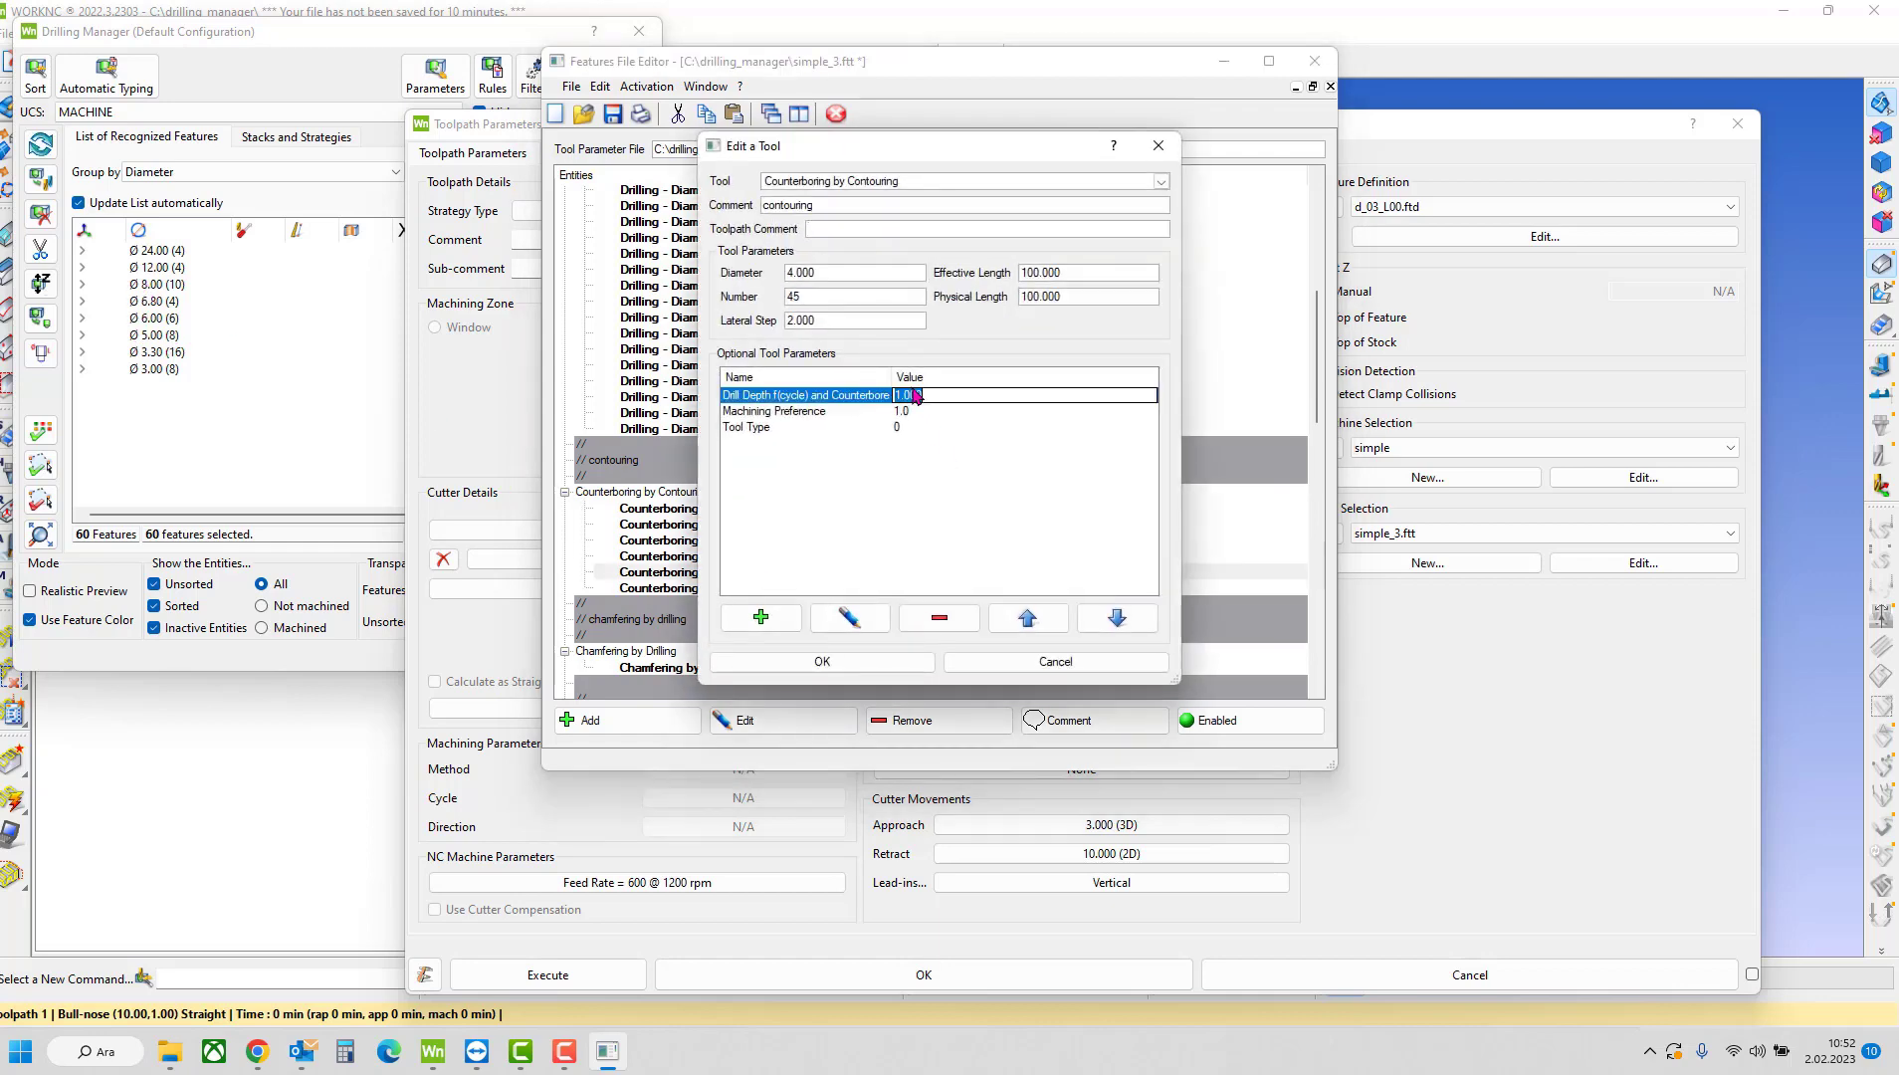
text(.2)
drag(851, 319, 739, 298)
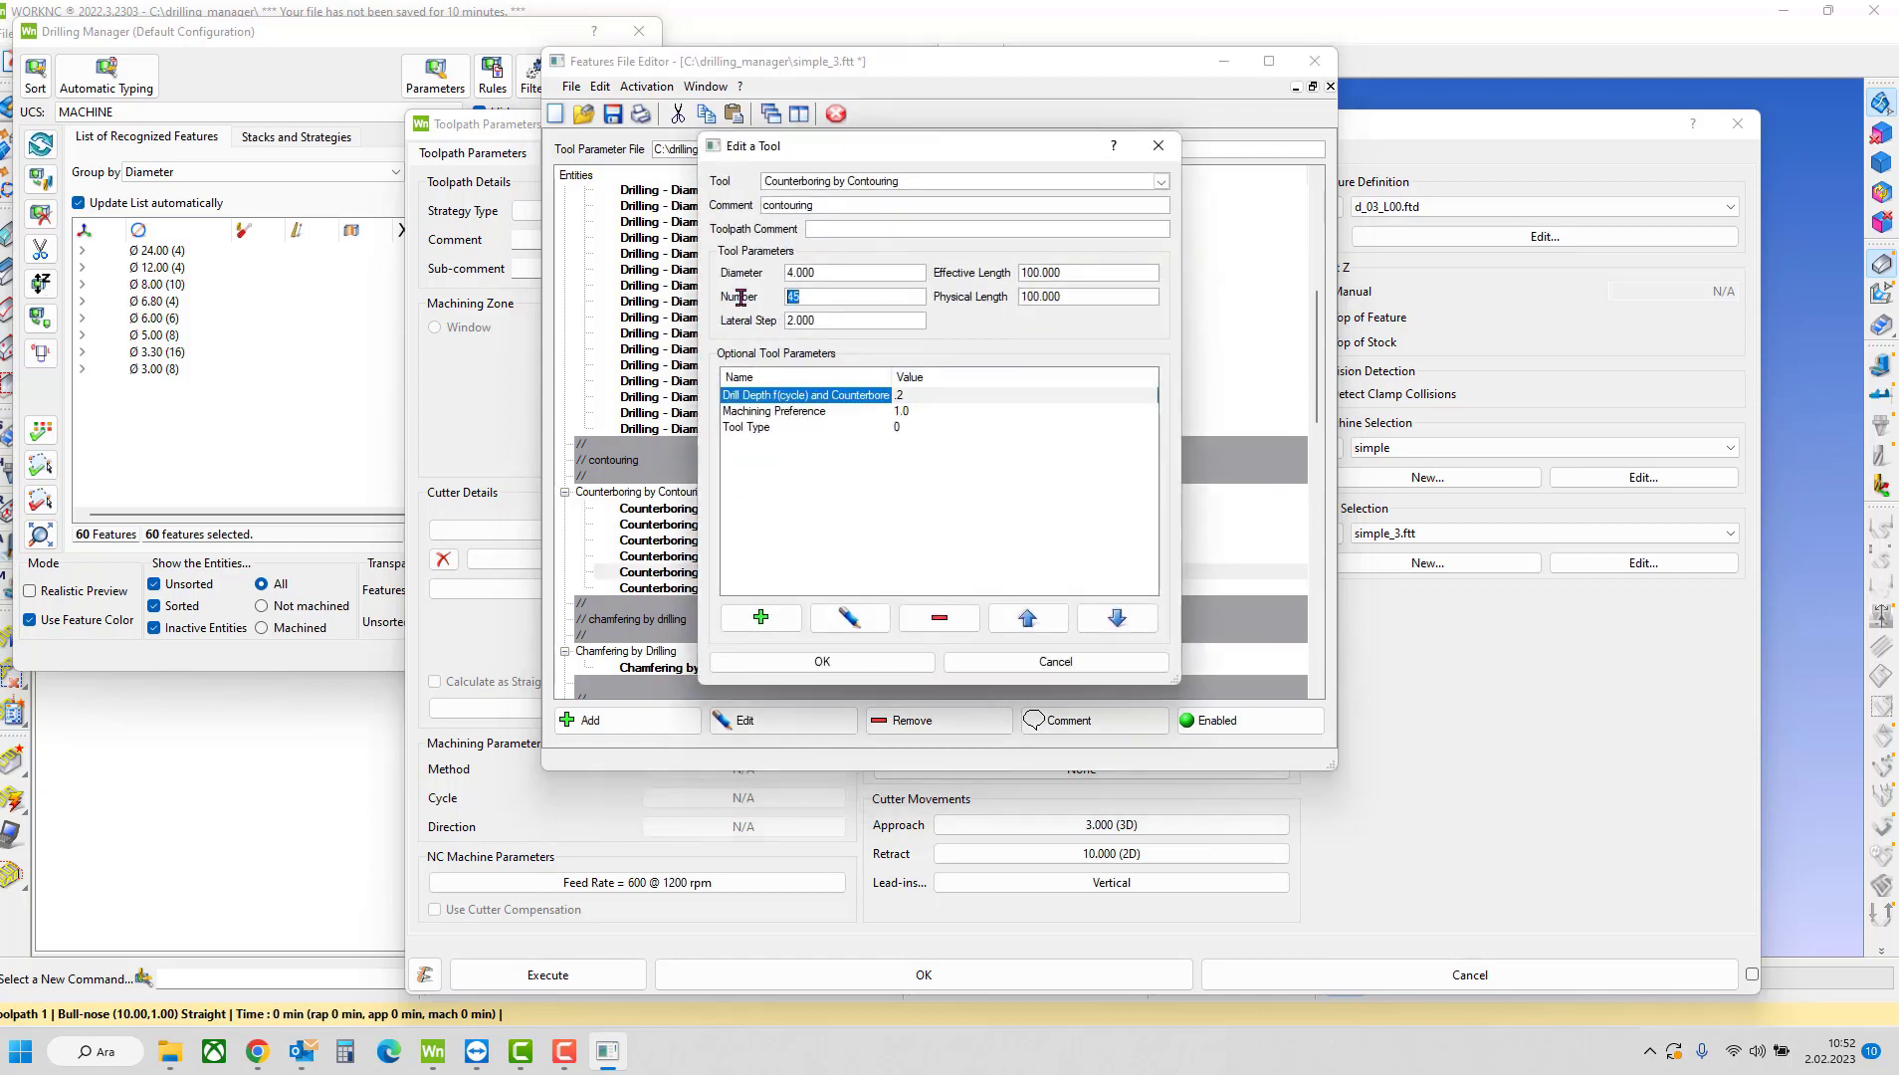
text(1)
drag(844, 206, 699, 221)
text(FREZE)
- Add a Feed Rate of 2000 to the 4 mm contouring tool and accept the tool
click(760, 617)
click(979, 419)
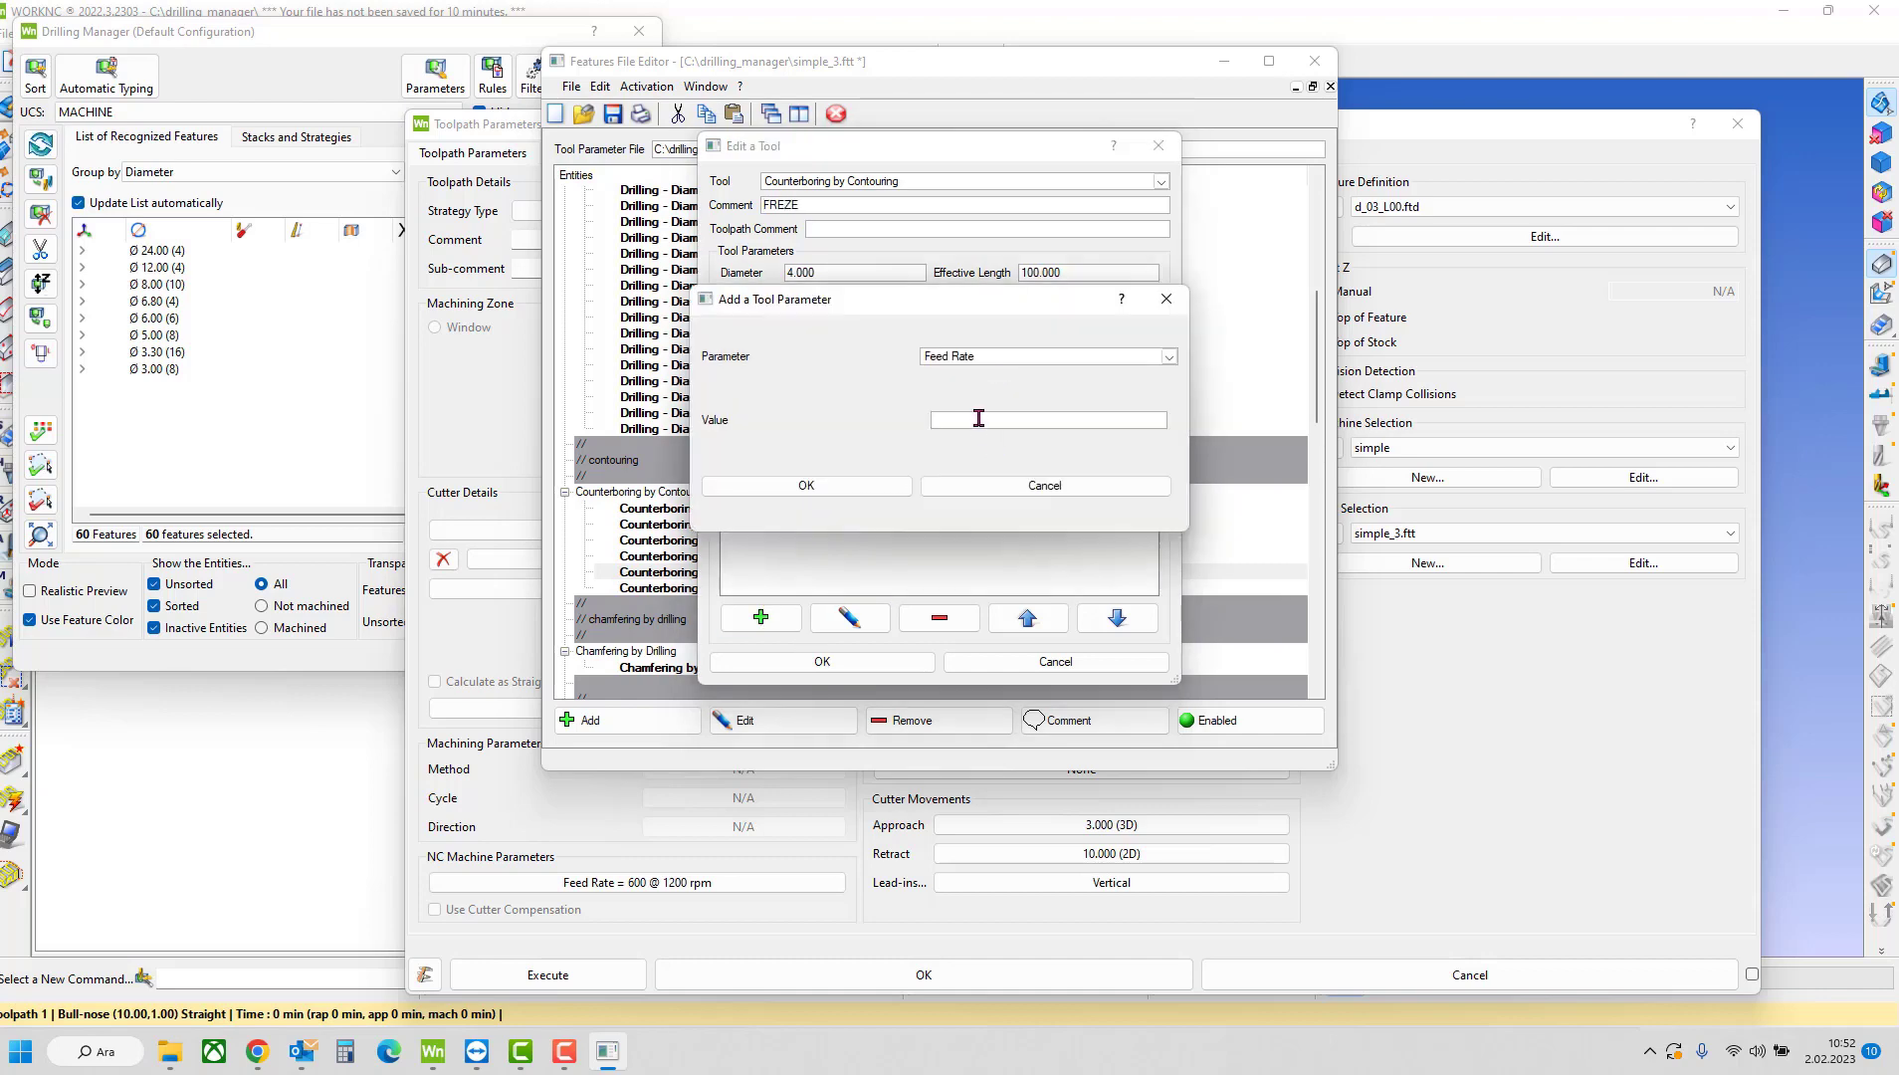
click(874, 485)
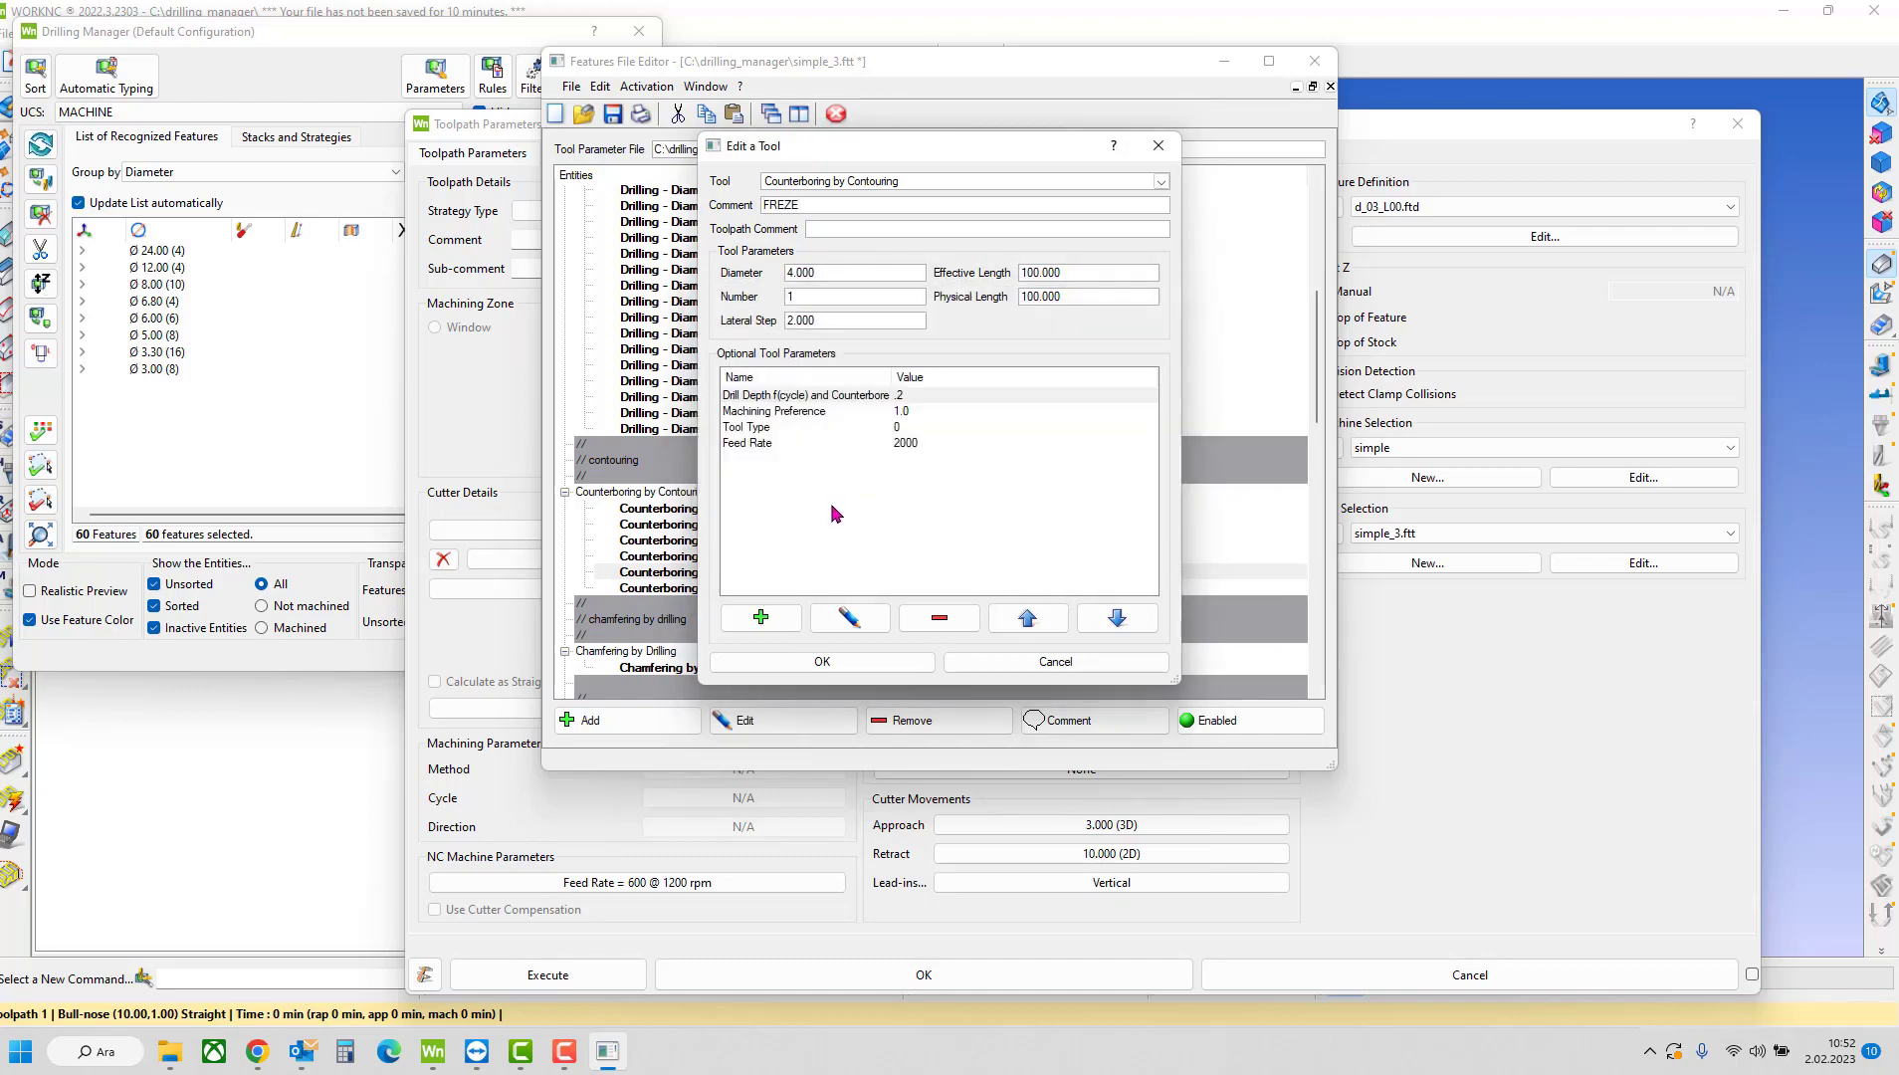
click(786, 672)
- Set the 10 mm contouring tool's comment to 10R05 and check the 12, 6.8 and 6 mm entries among the drills
click(799, 541)
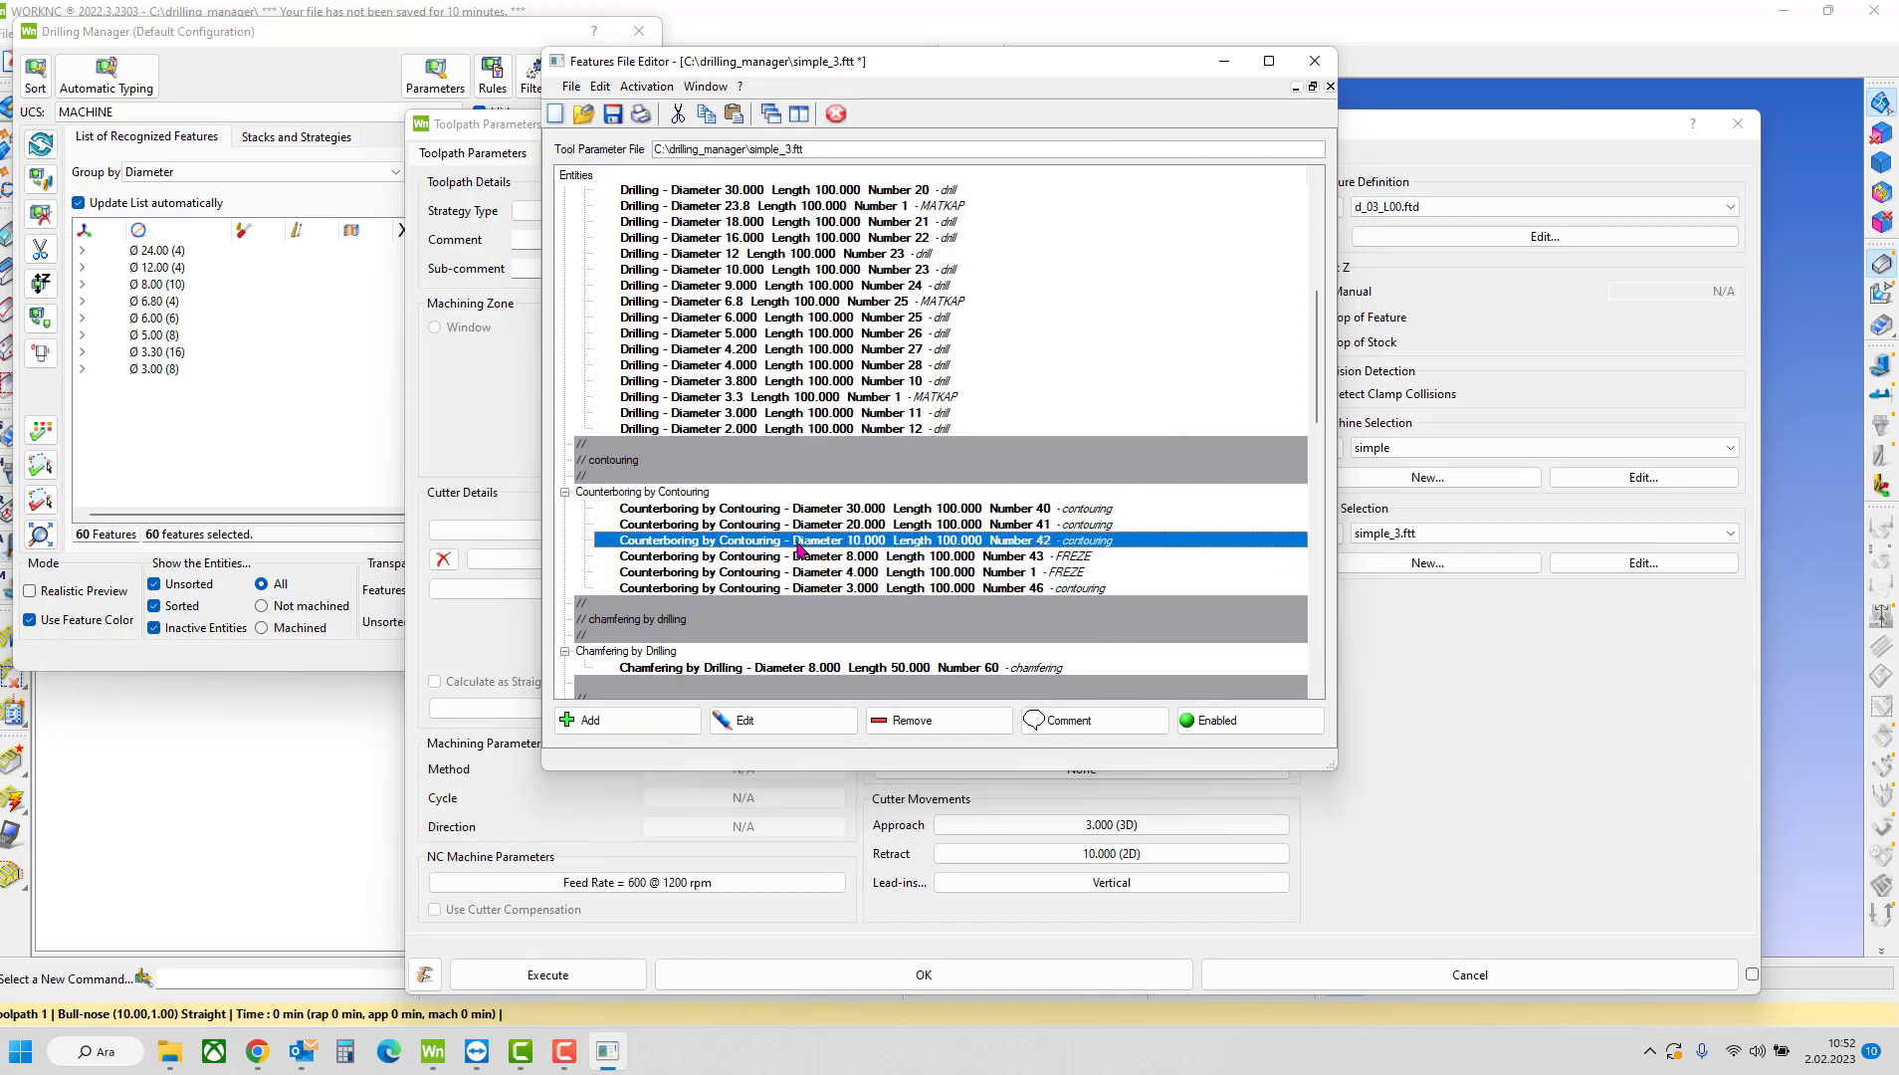
scroll(811, 368, up, 1)
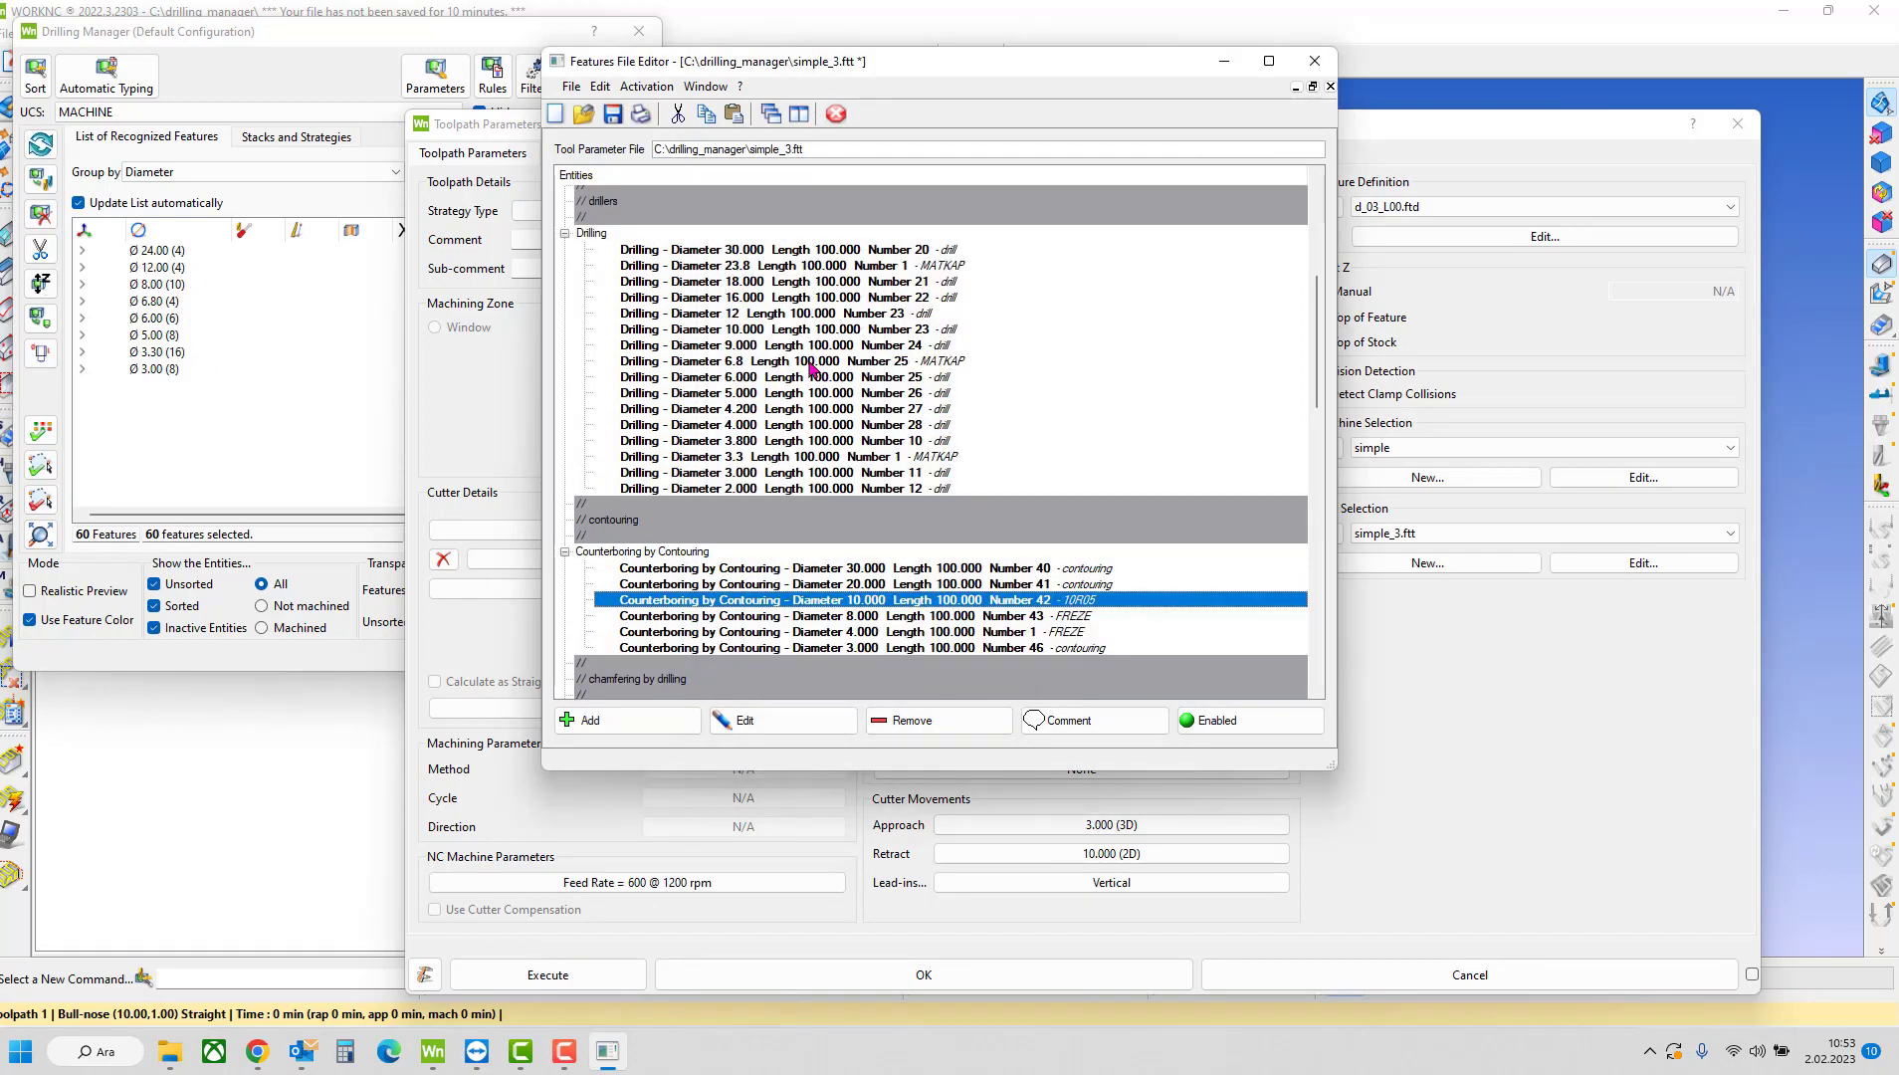
click(755, 315)
click(758, 362)
click(769, 379)
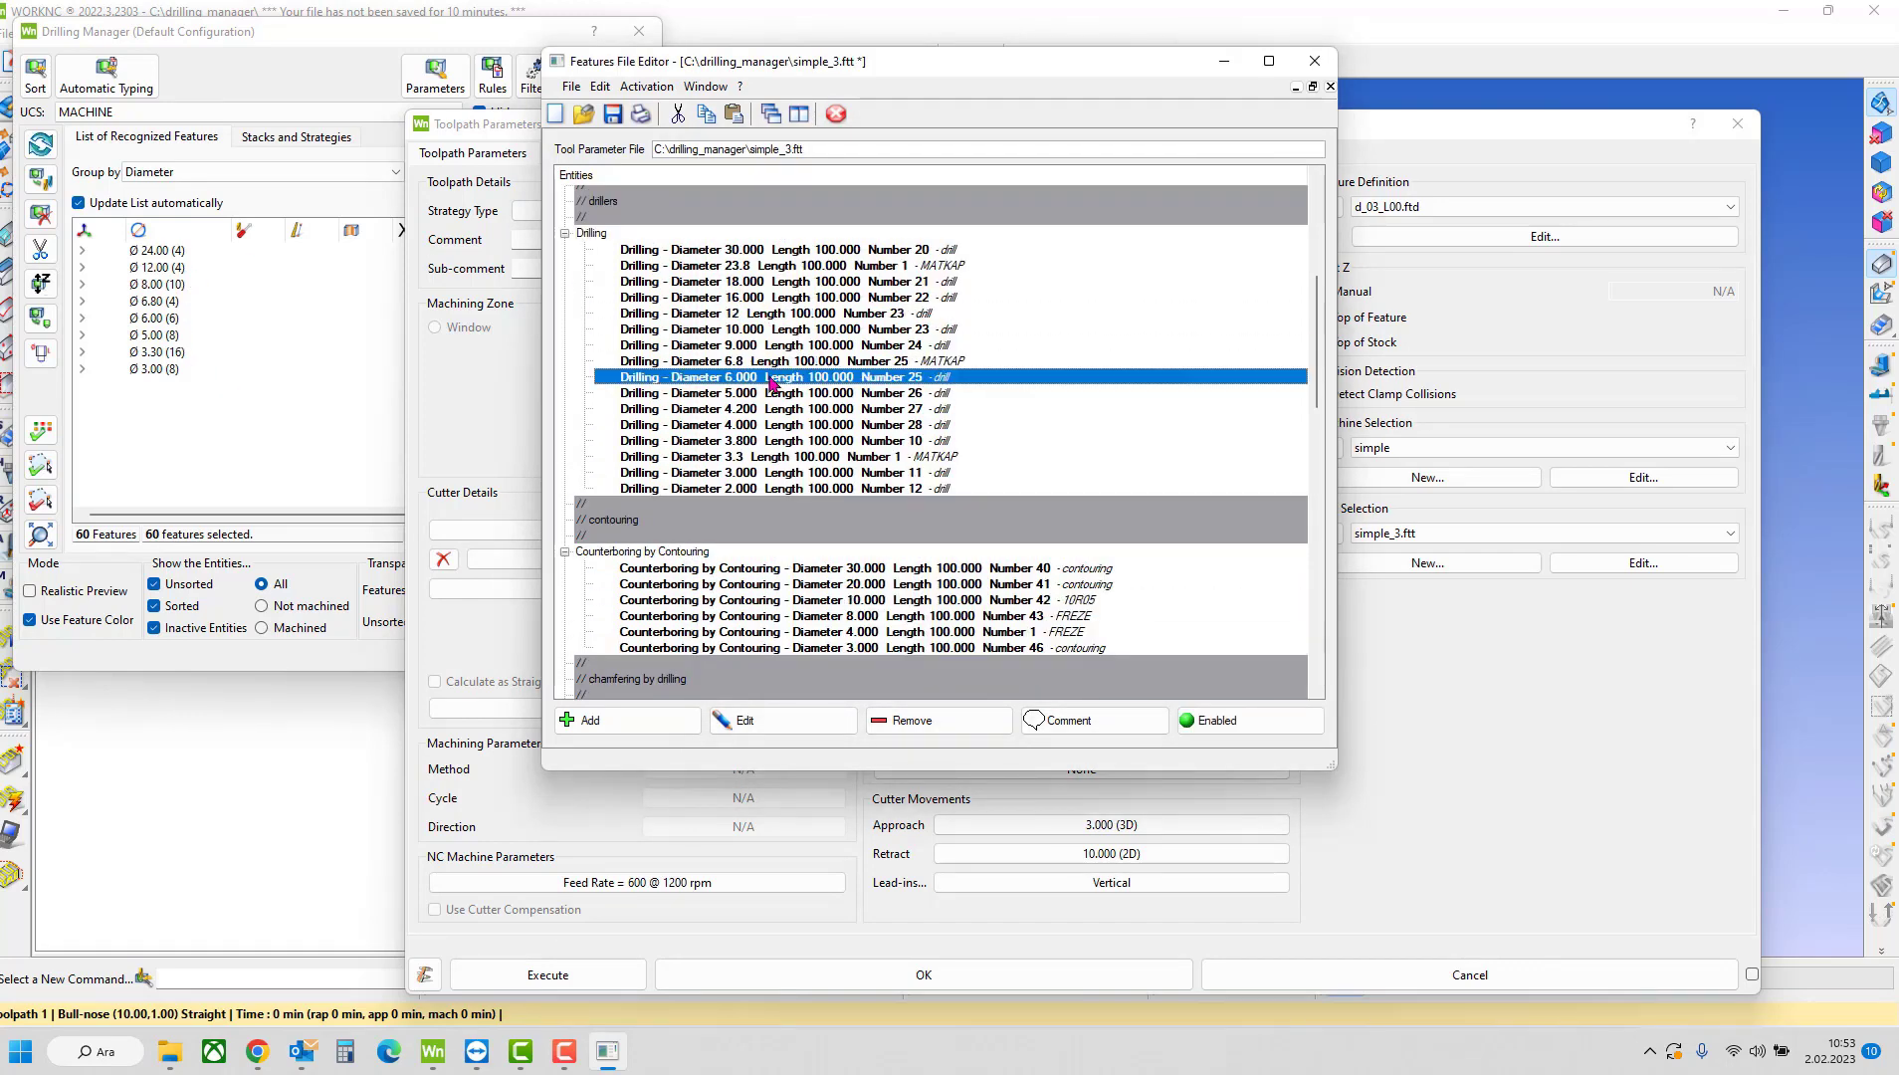
scroll(771, 380, down, 3)
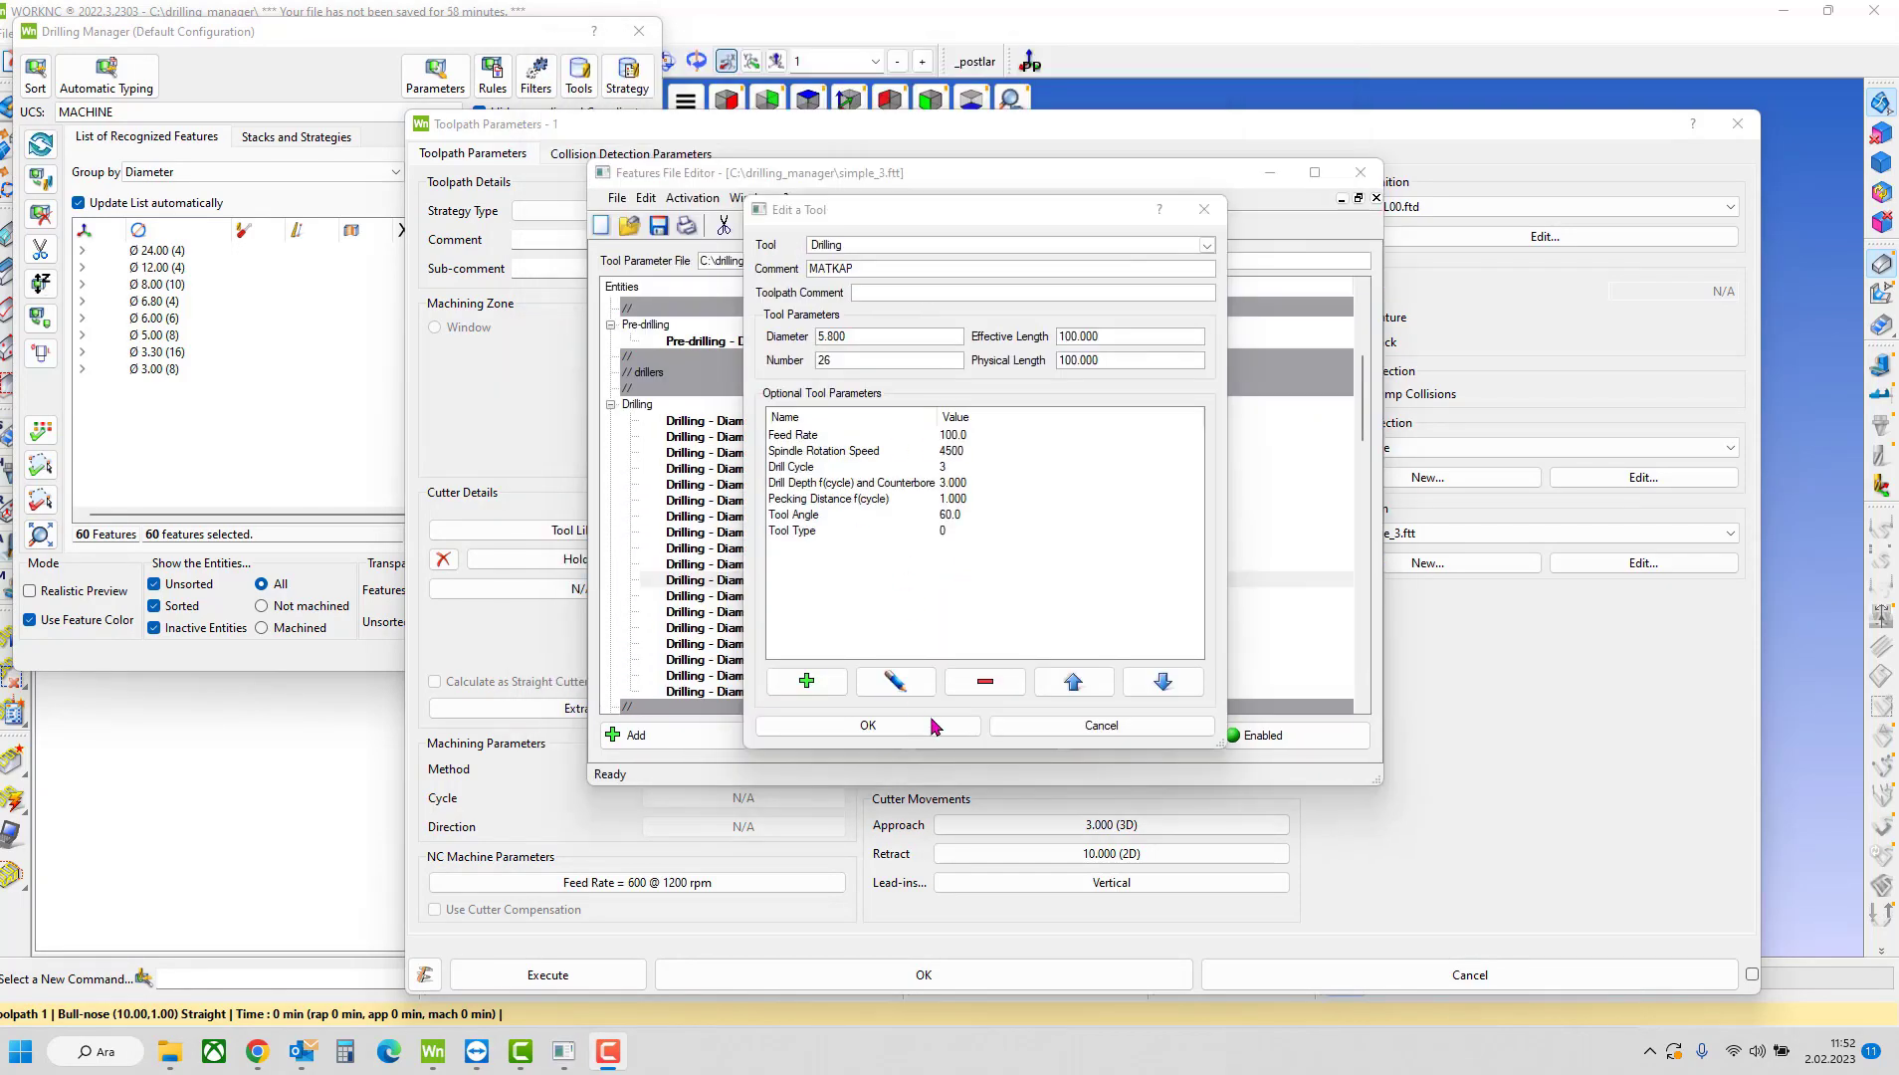
- Accept the 5.8 mm MATKAP drill and execute the Automatic Hole Machining toolpath with the simple_3.ftt tool file
click(931, 725)
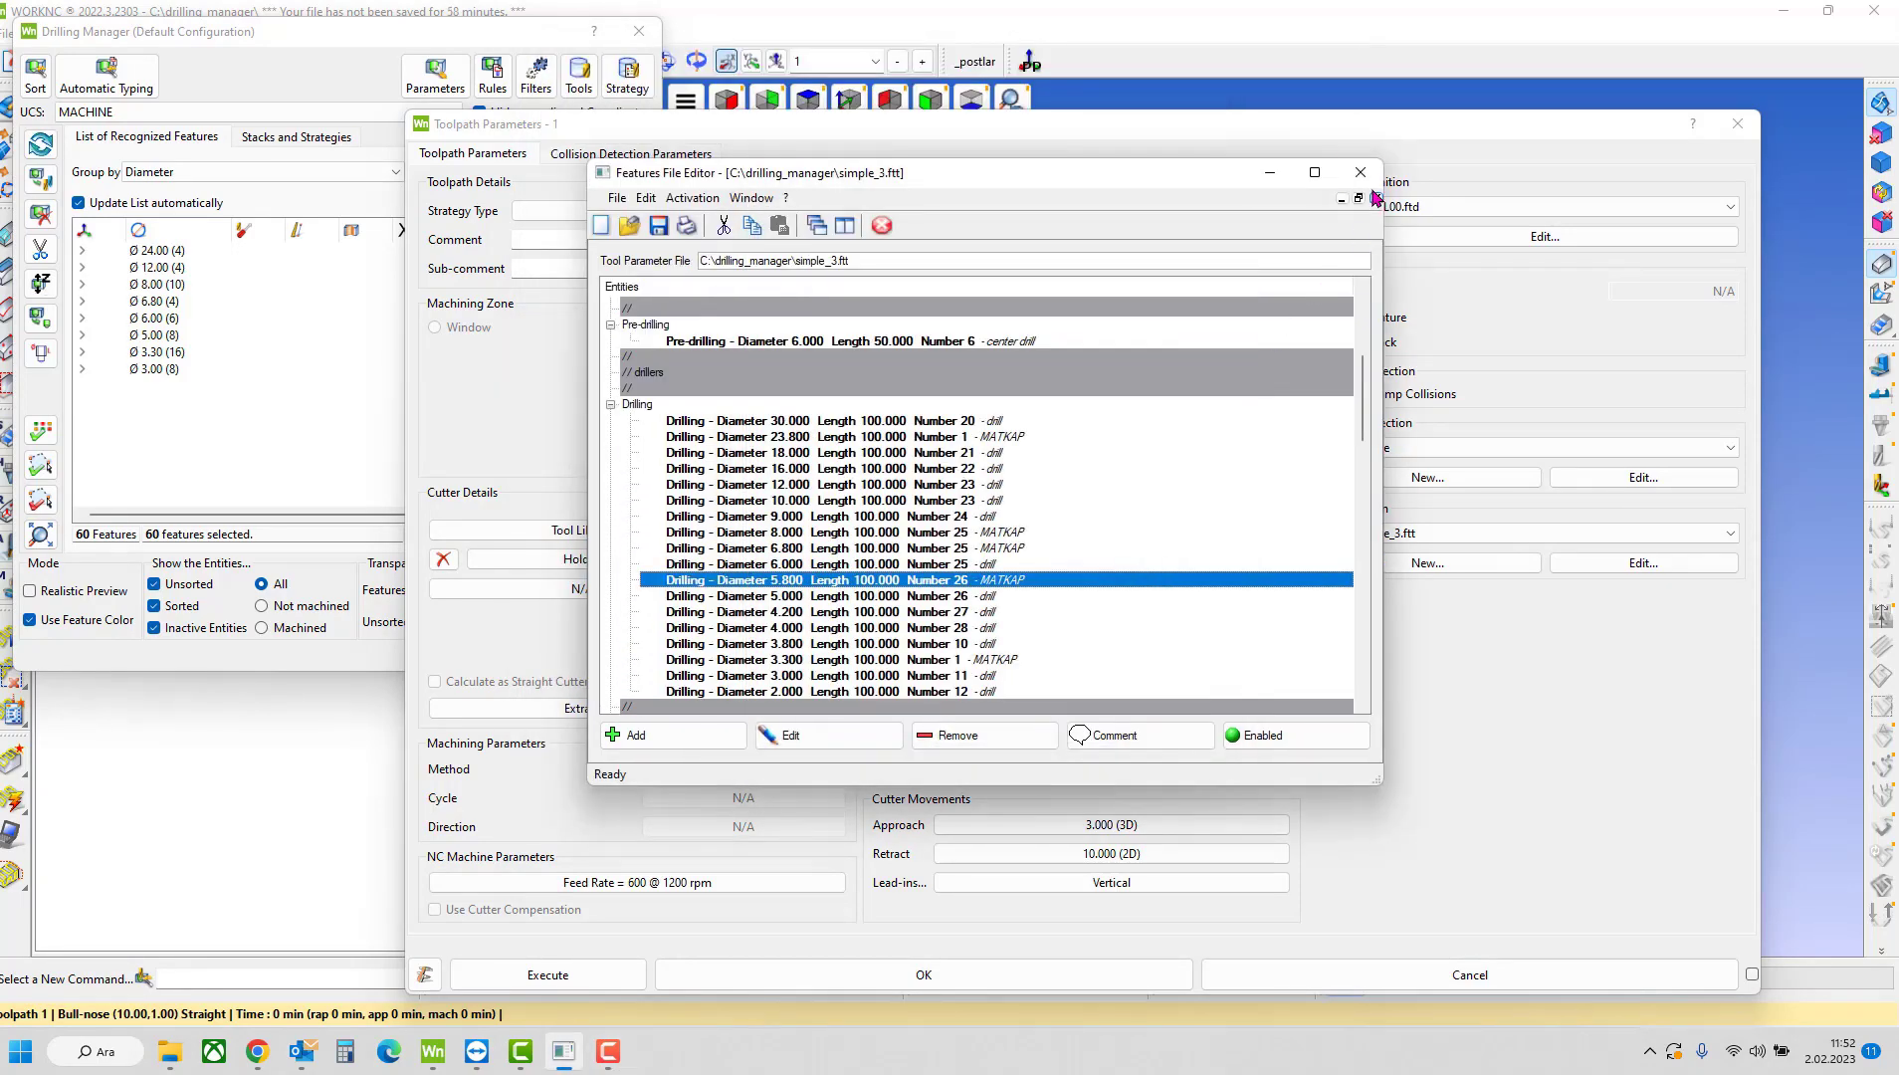
click(1372, 173)
click(572, 975)
click(640, 659)
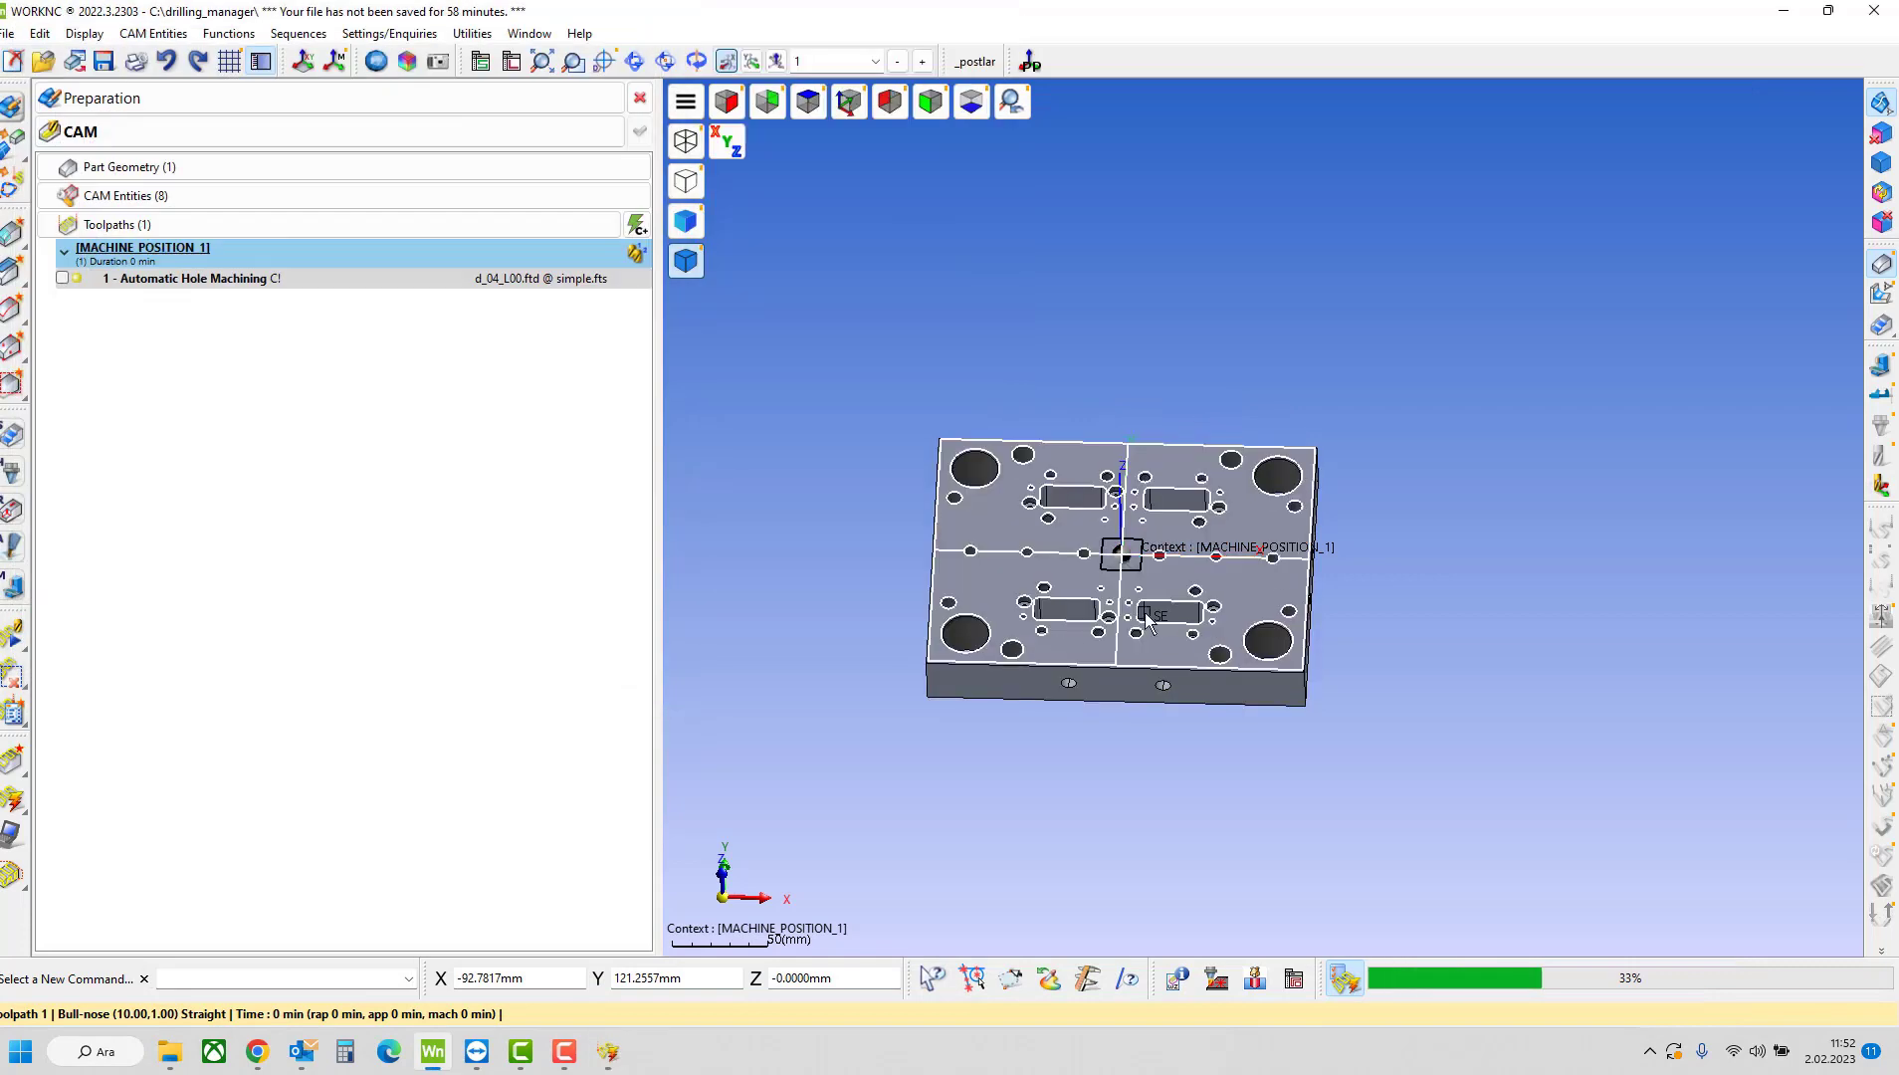
middle_drag(964, 480, 957, 460)
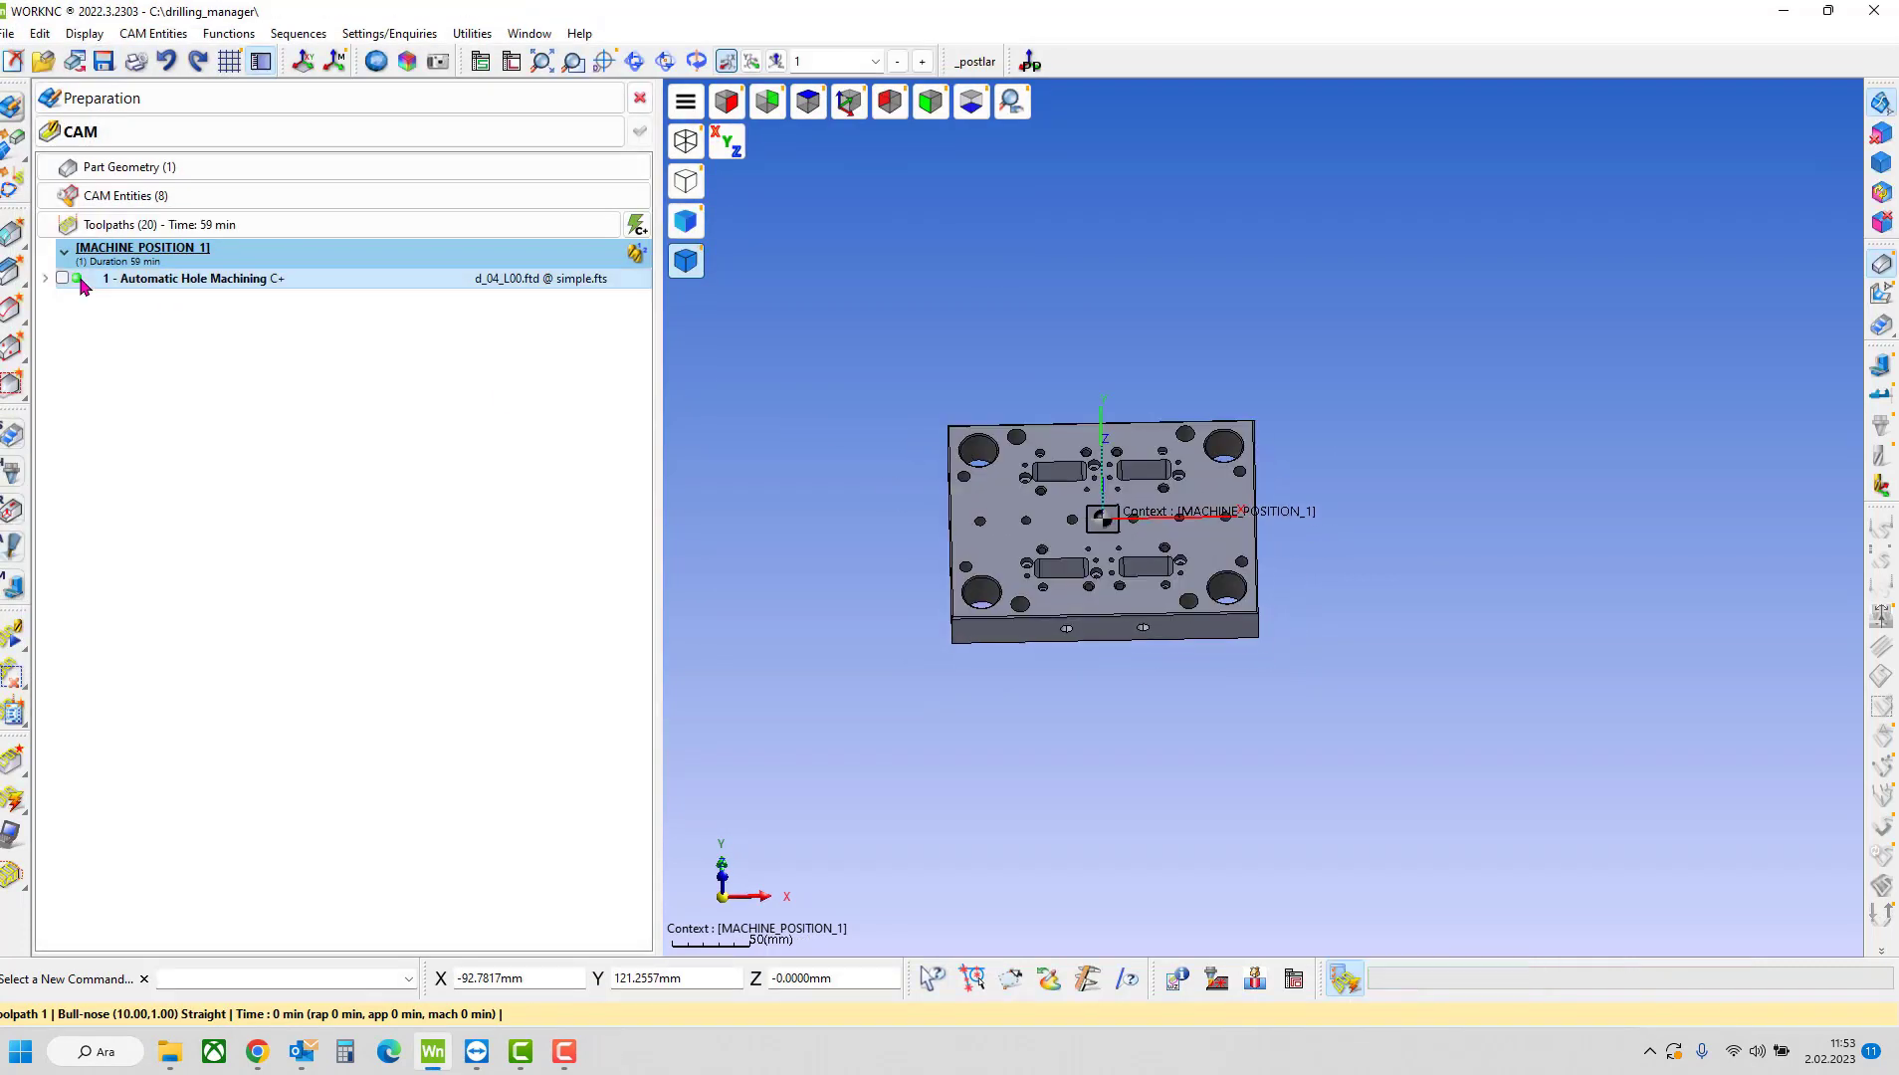
- Expand Automatic Hole Machining and display the centering, 5.8 mm drilling and 6 mm reaming toolpaths on the plate
click(140, 302)
middle_drag(1060, 592, 1093, 555)
scroll(1094, 554, up, 2)
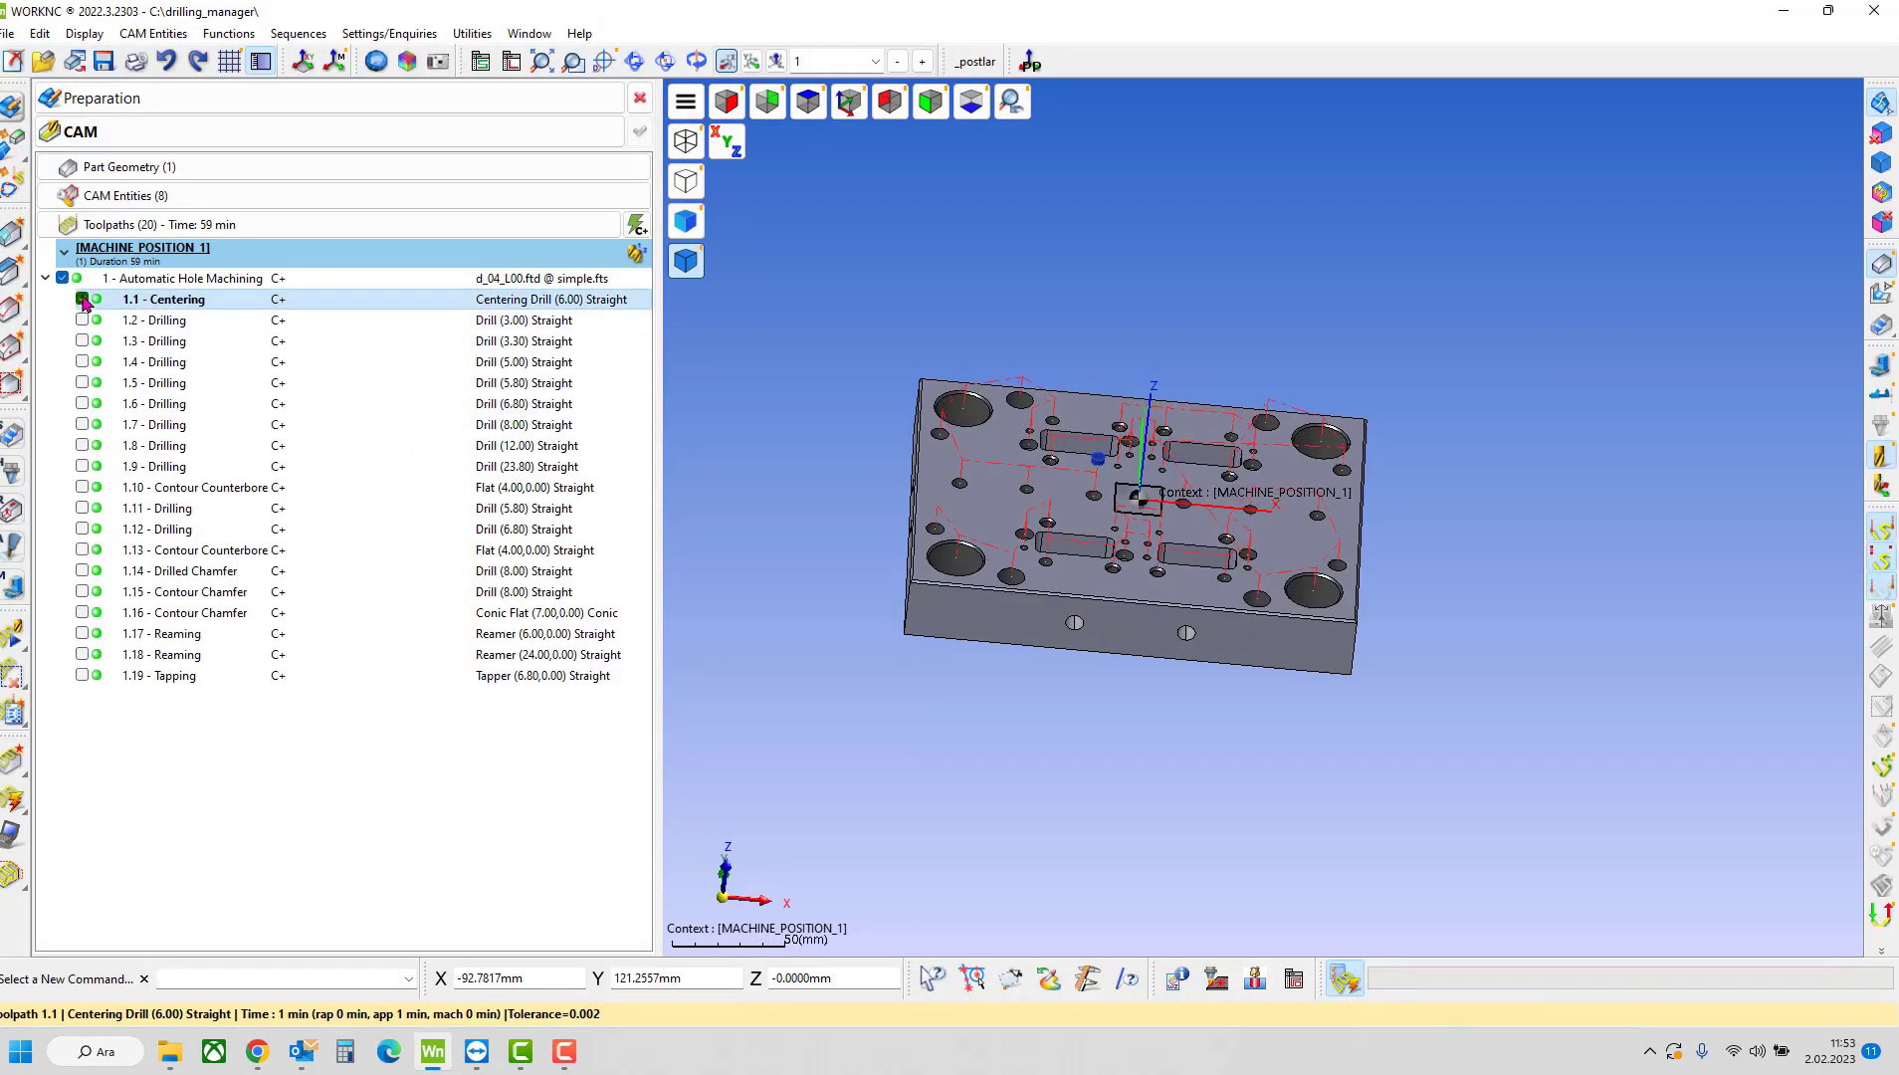
click(82, 382)
middle_drag(1218, 517, 1144, 458)
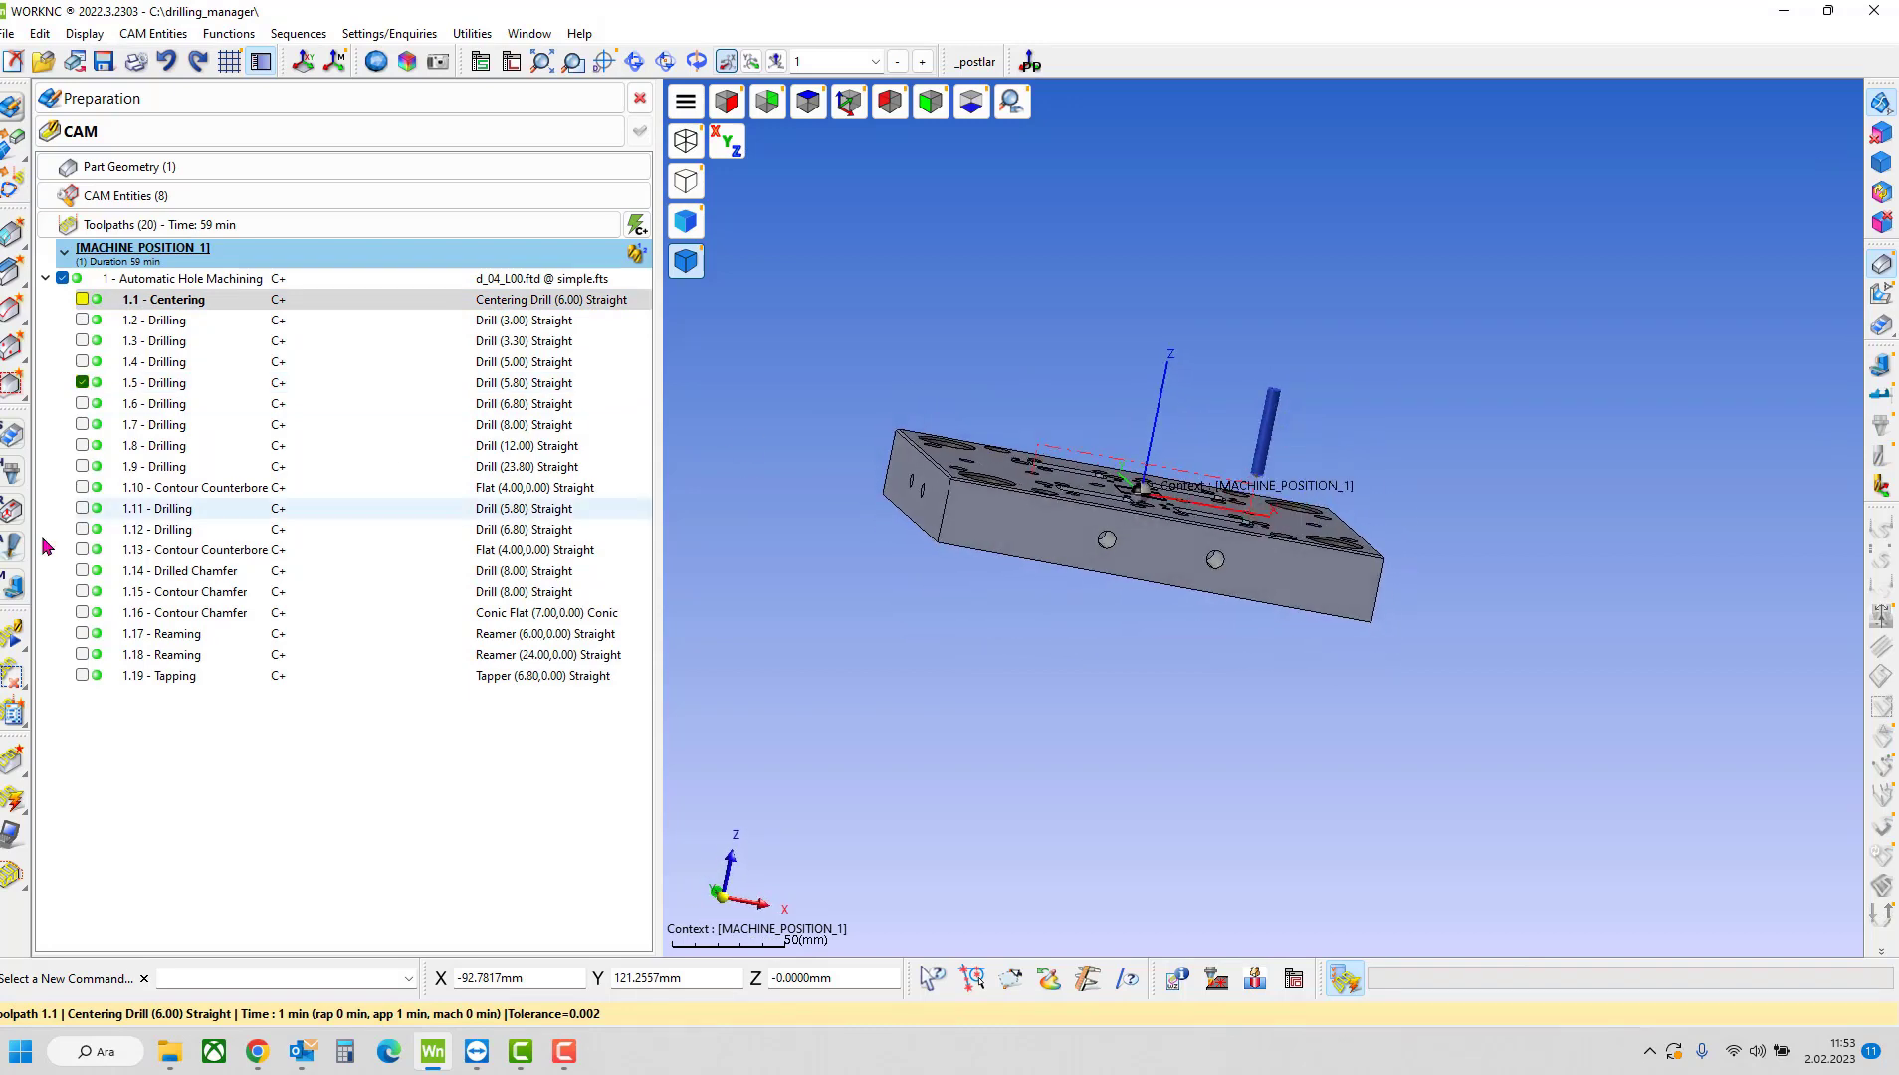
click(130, 636)
click(83, 634)
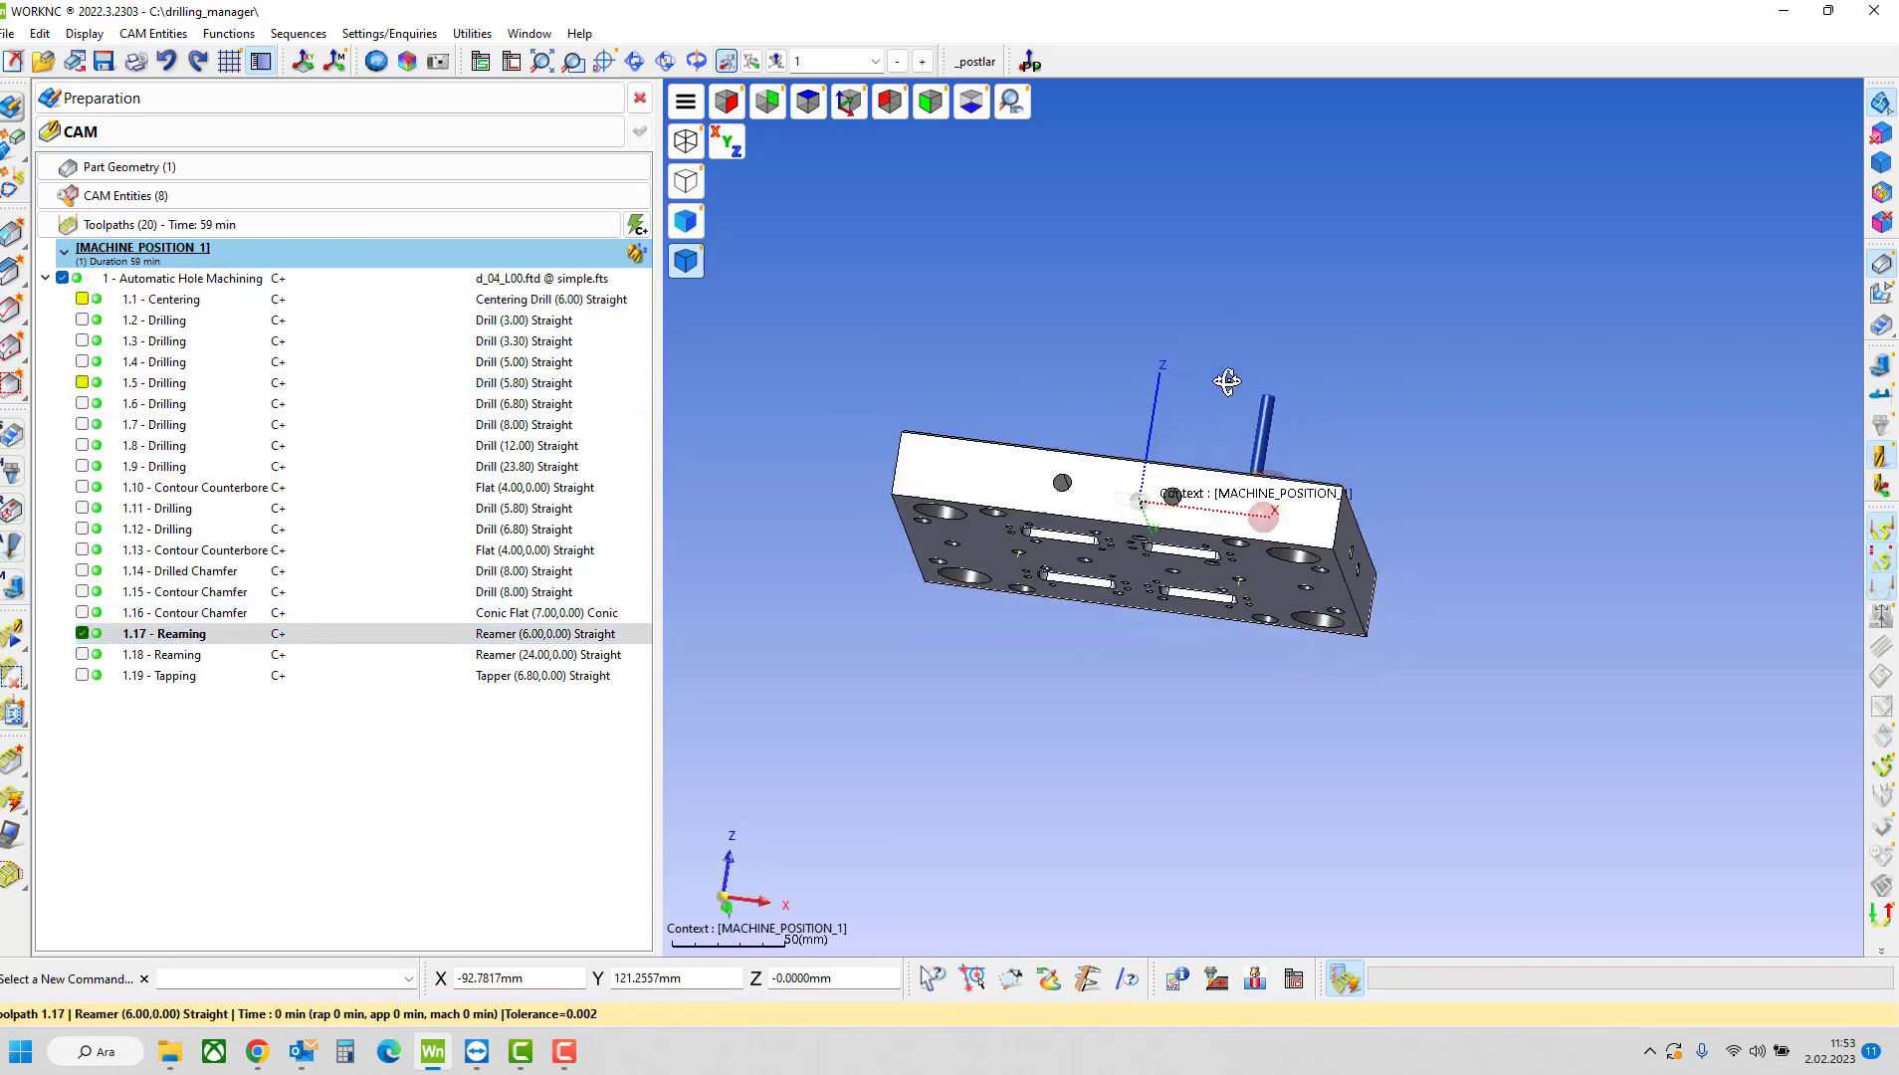
- Play the progressive display of the 23.8 mm drilling toolpath at a reduced speed, closing the playback when done
click(82, 466)
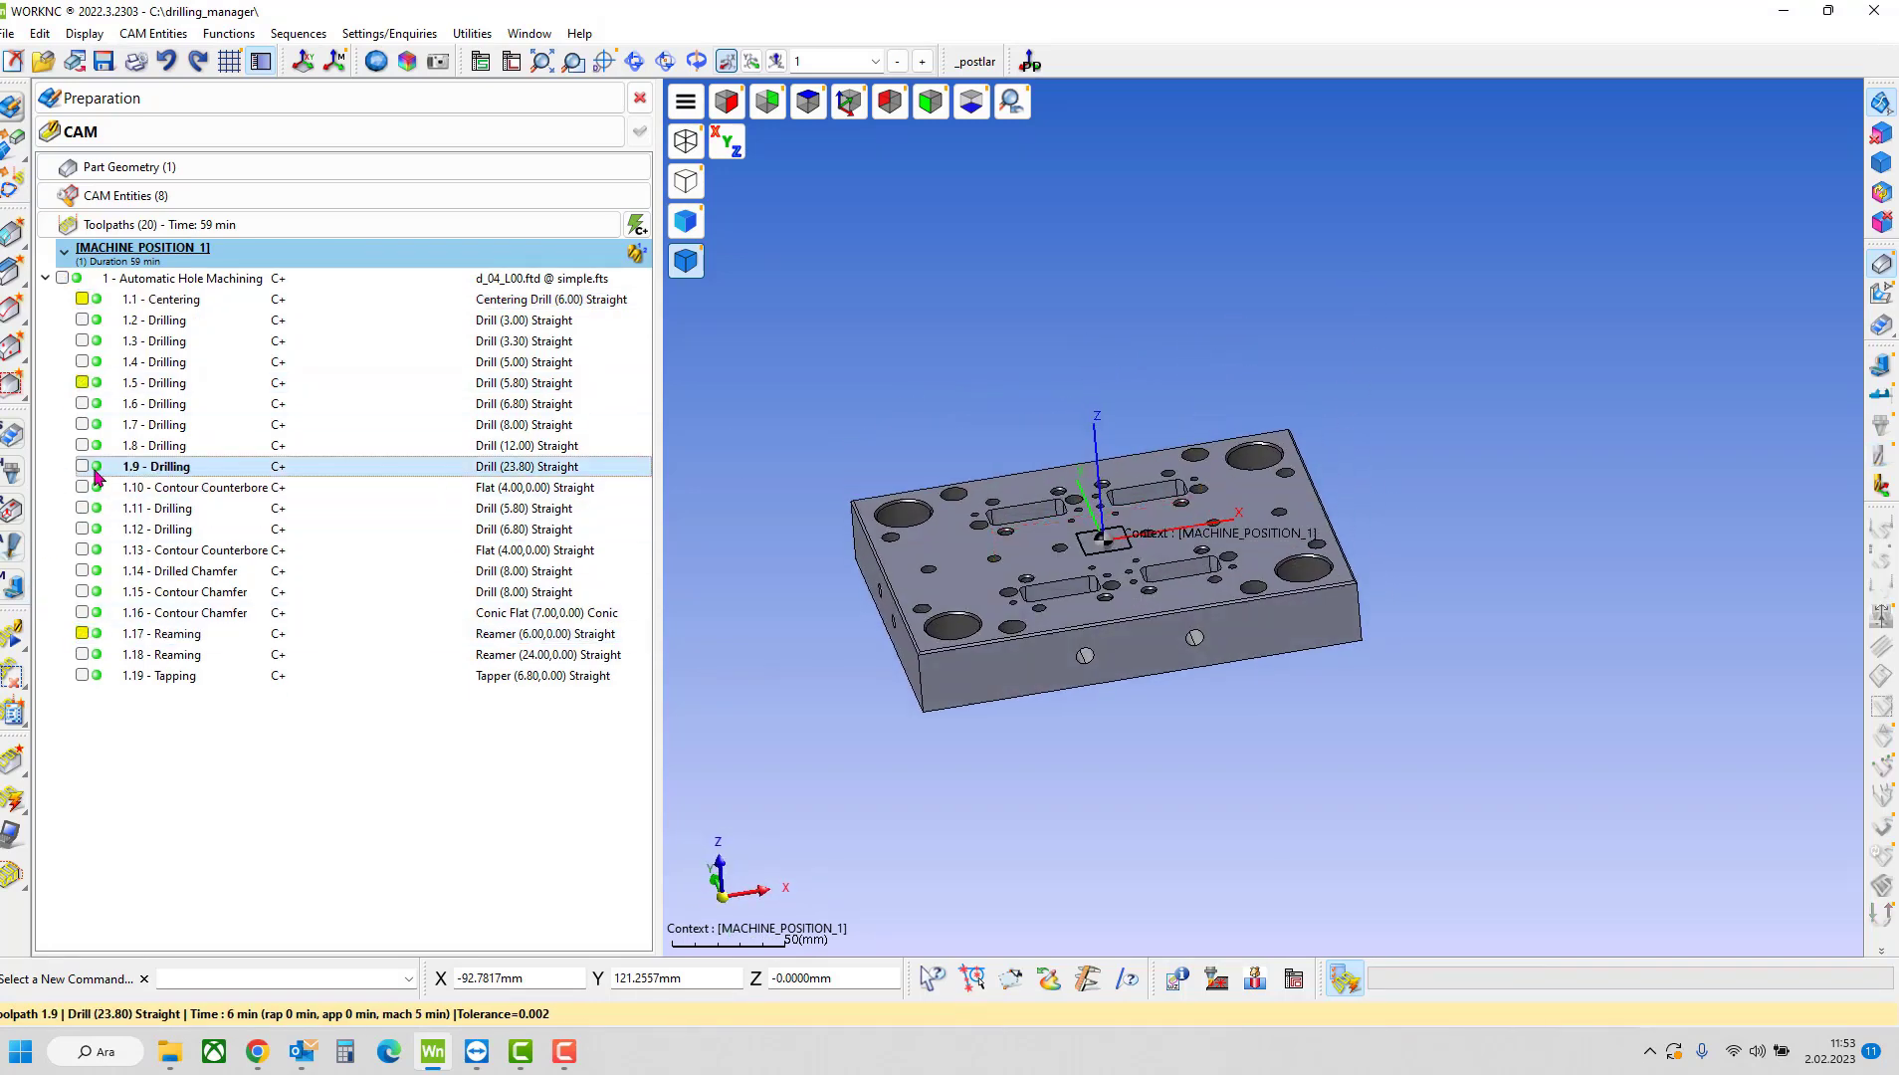
click(227, 154)
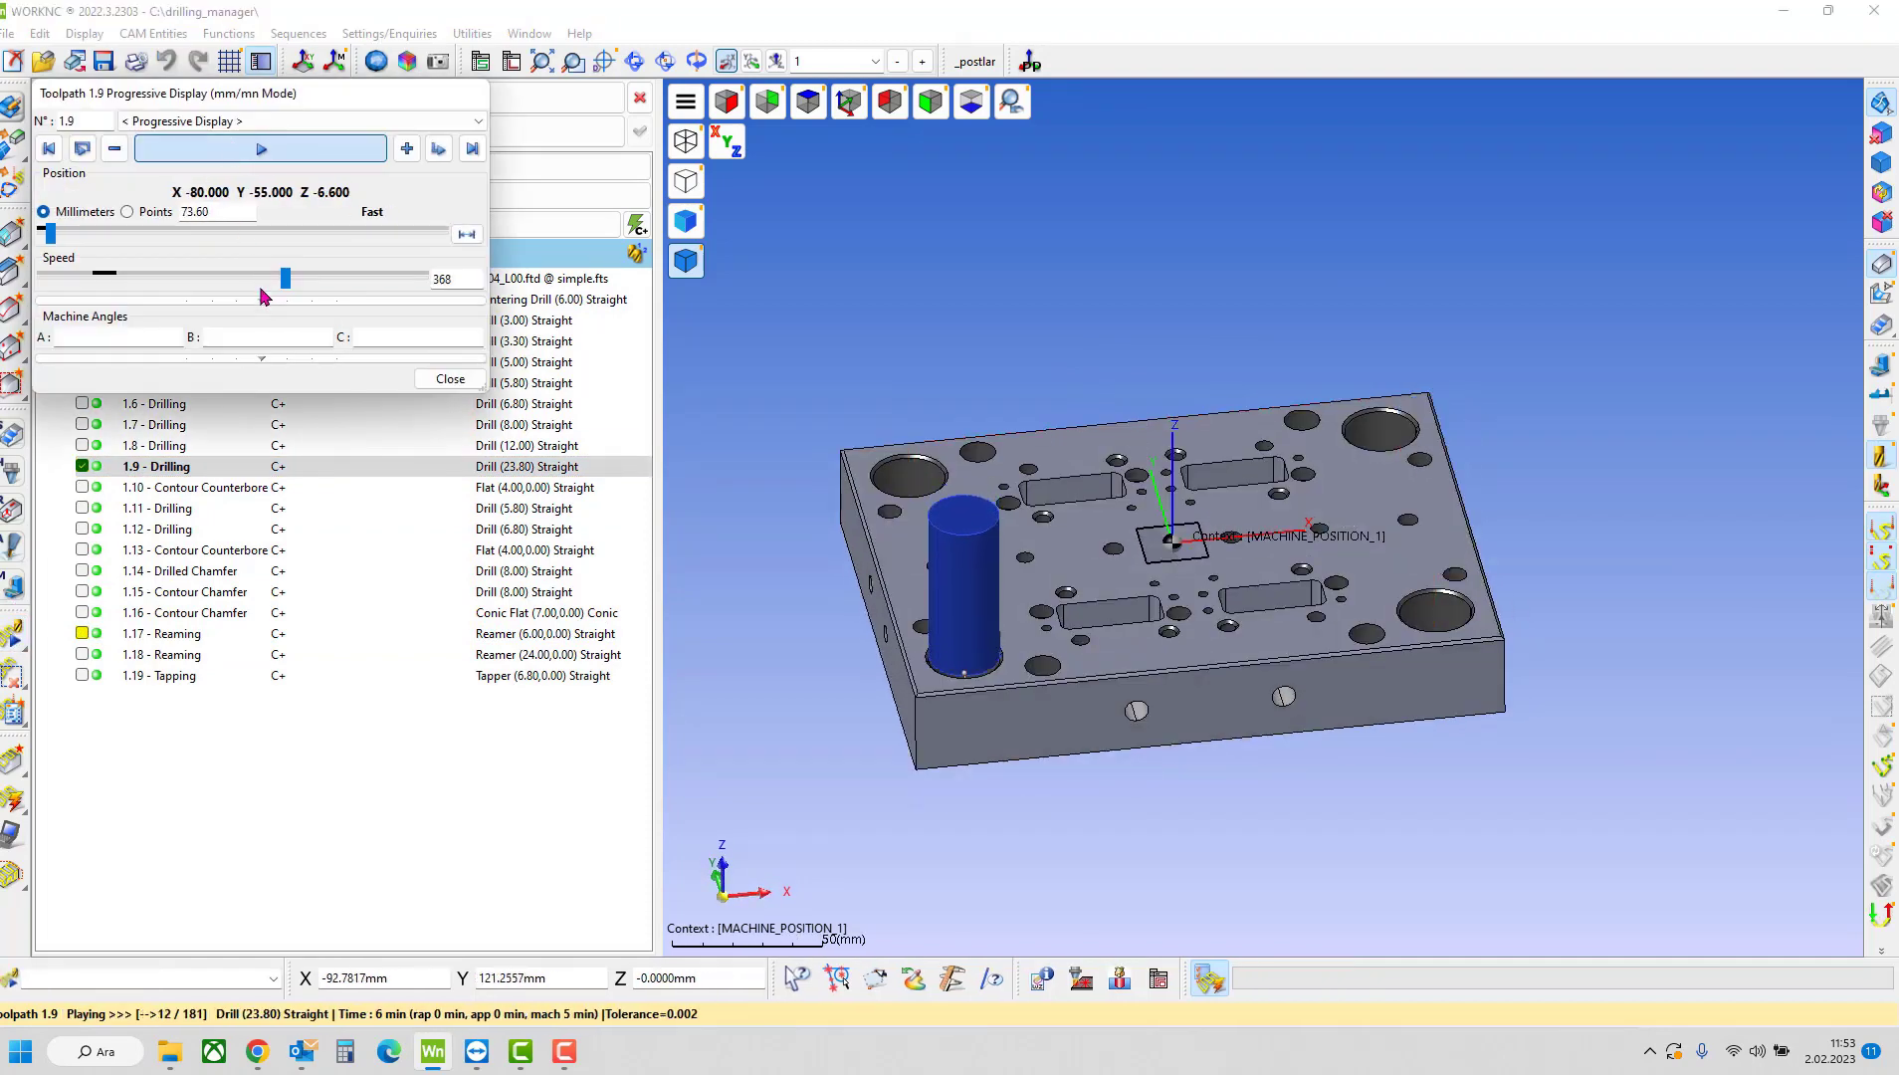
mouse_move(285, 278)
mouse_down()
mouse_move(334, 279)
mouse_move(276, 279)
mouse_up()
click(450, 379)
- Play the progressive display of the 24 mm reaming toolpath, then close the playback and hide the toolpath
click(82, 654)
click(261, 149)
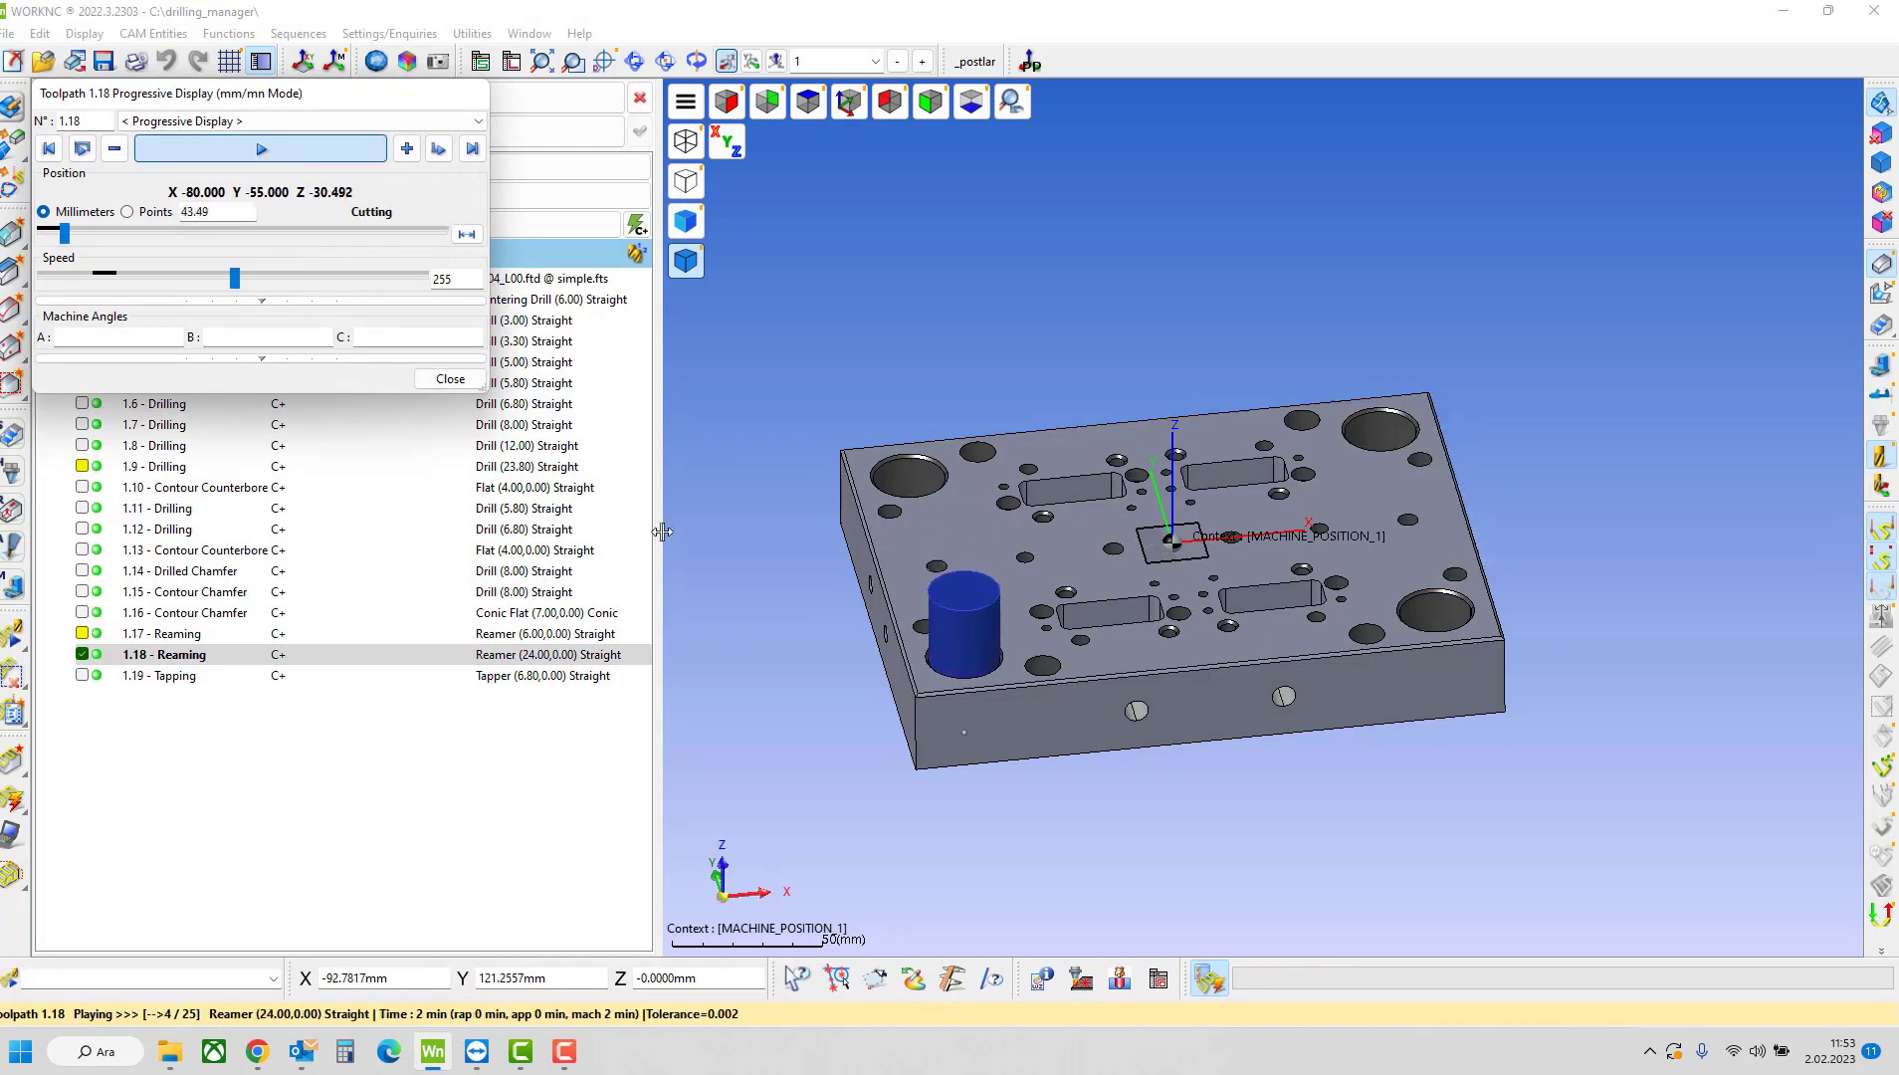
click(449, 379)
click(81, 654)
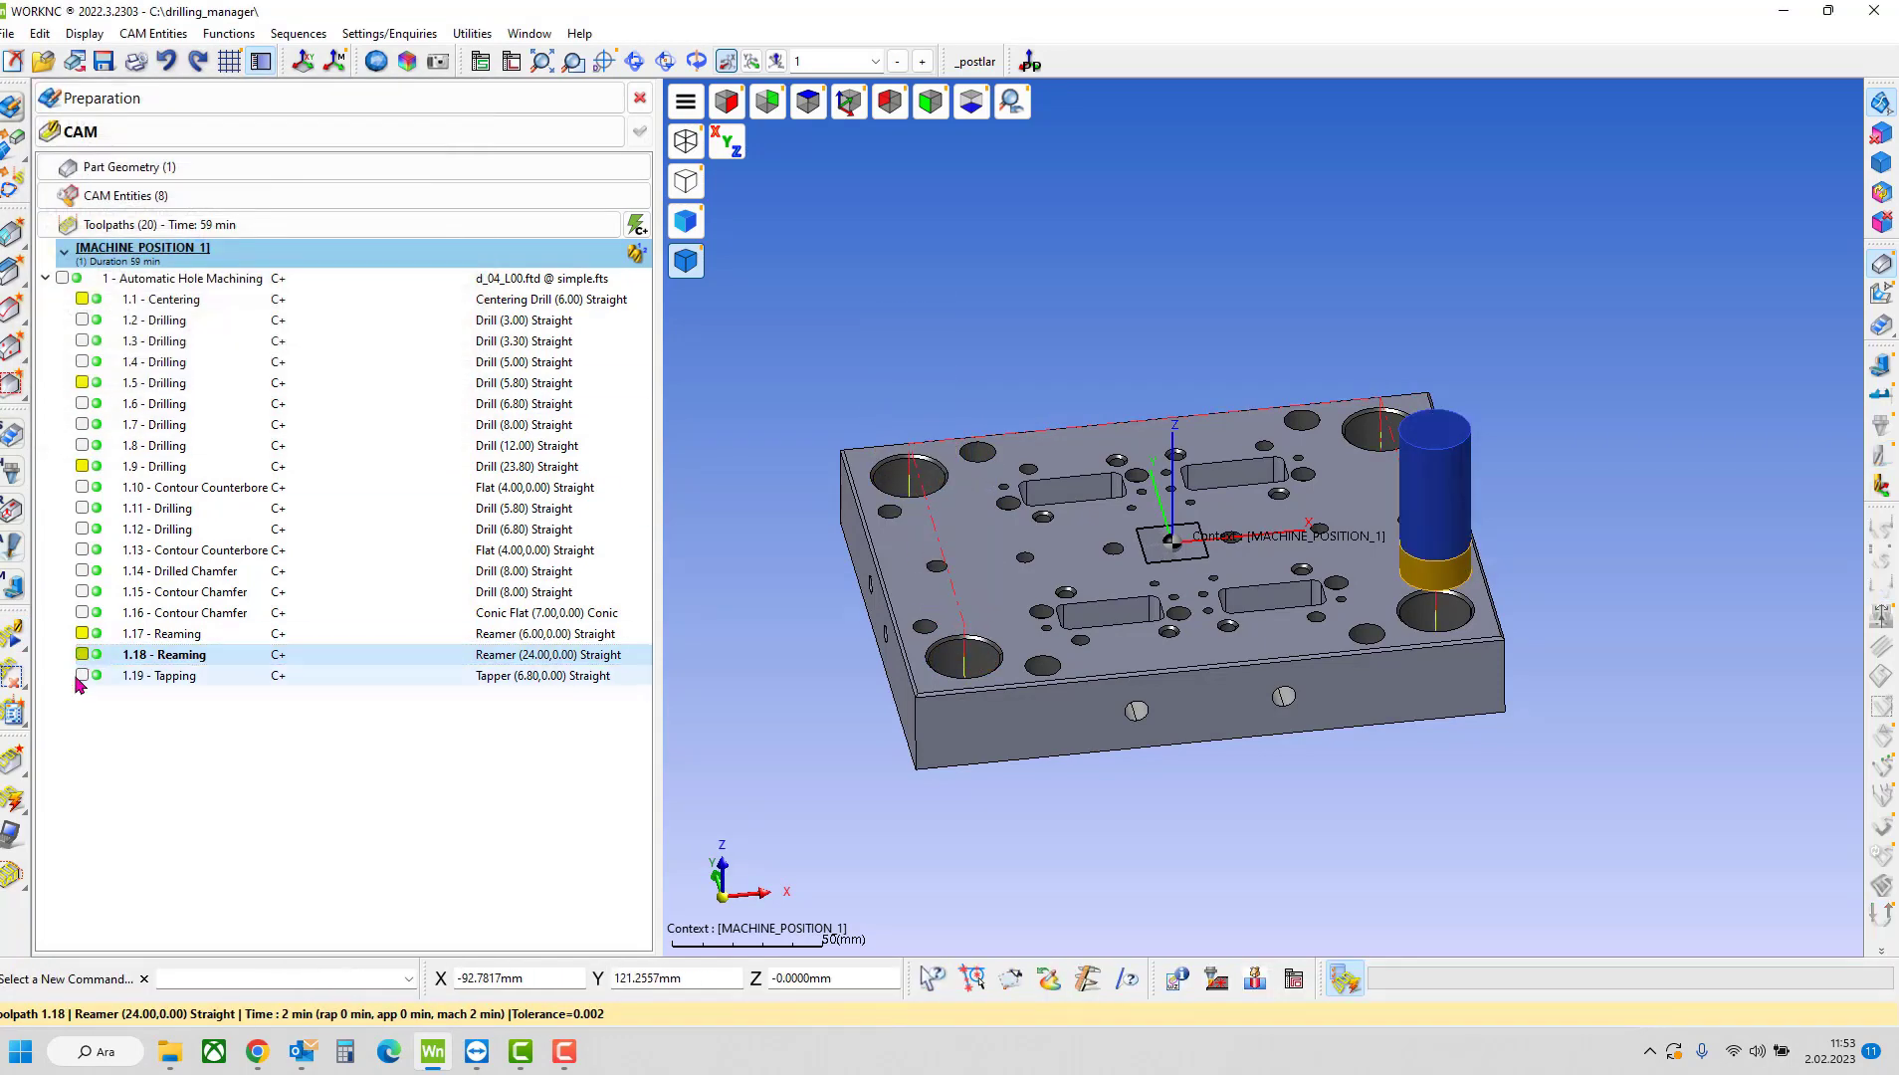
- Display the 6.8 mm tapping toolpath, inspect it up close on the plate and hide it again
click(82, 675)
middle_drag(1340, 583, 1244, 578)
scroll(1107, 597, up, 4)
click(1113, 603)
scroll(1313, 418, down, 4)
click(82, 674)
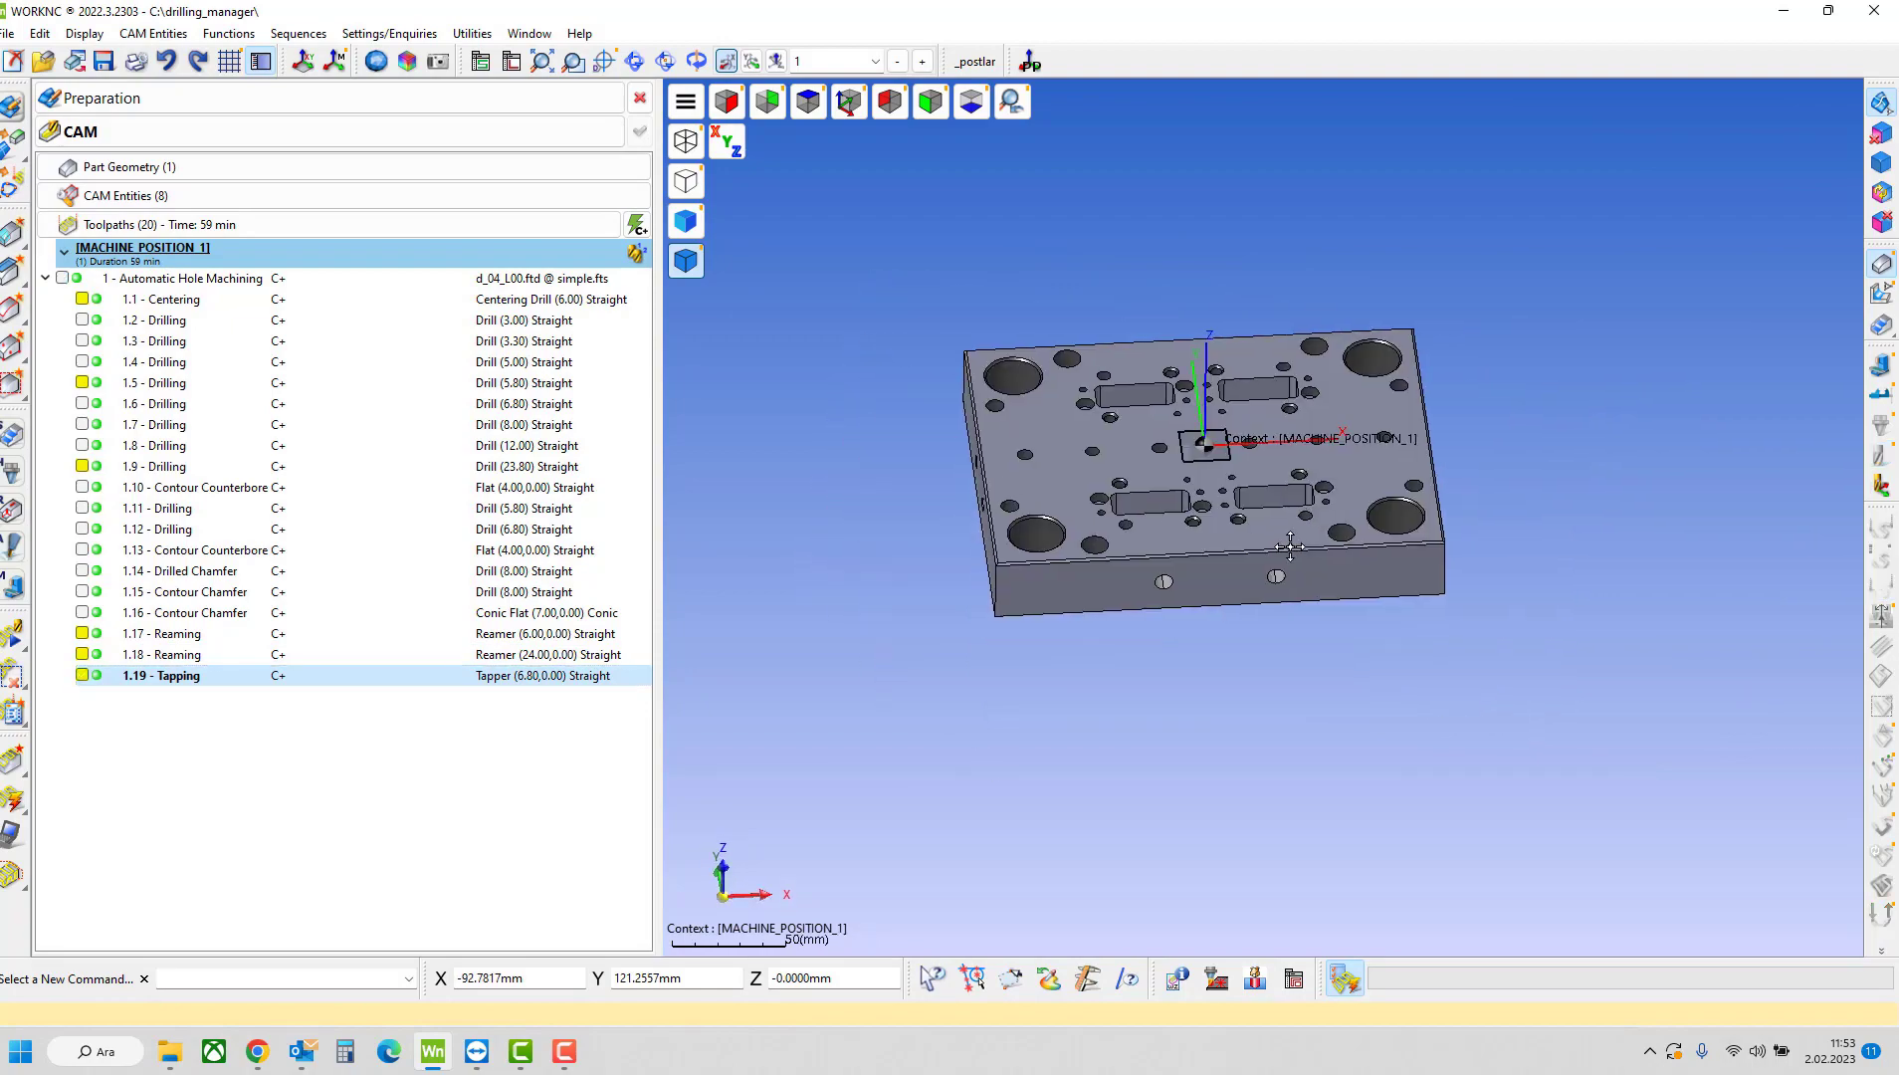